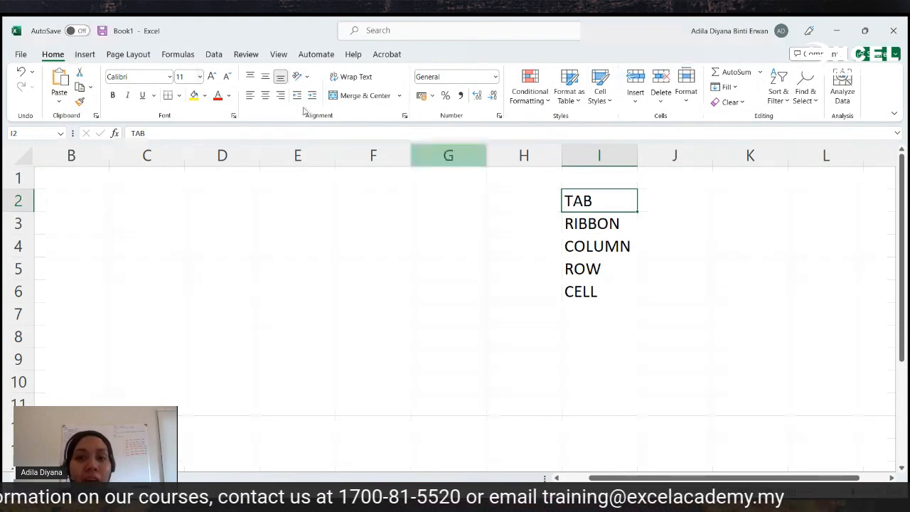
Examine the listed terms and the sheet's structure by selecting columns C to G and rows down to row 8
{"action": "left_click", "coordinate": [610, 223]}
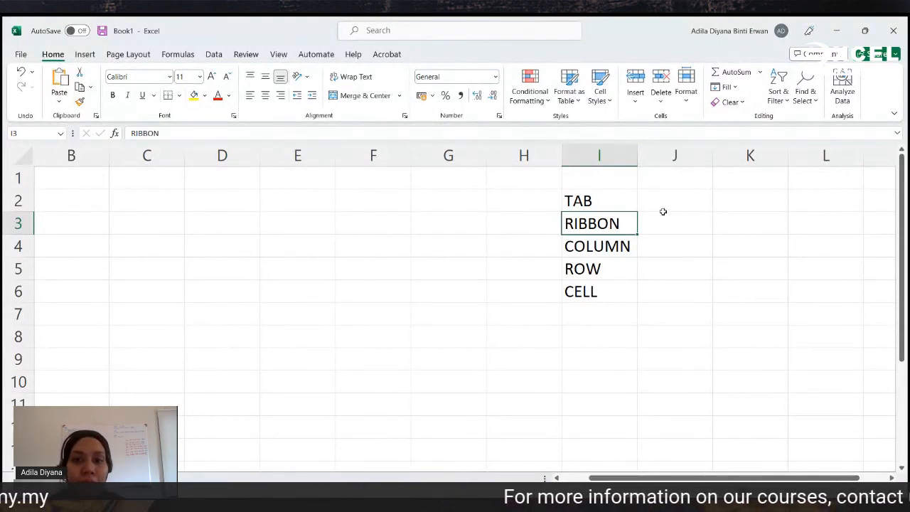
{"action": "left_click", "coordinate": [621, 246]}
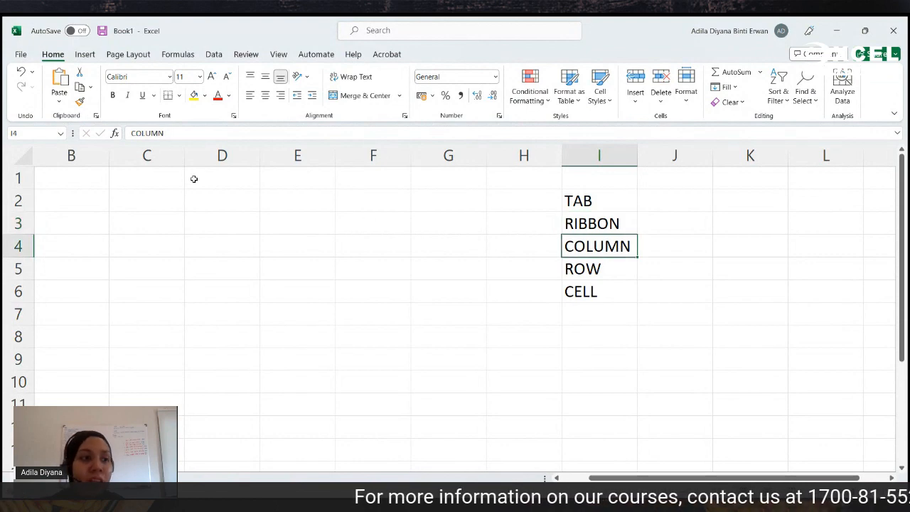
{"action": "left_click", "coordinate": [165, 160]}
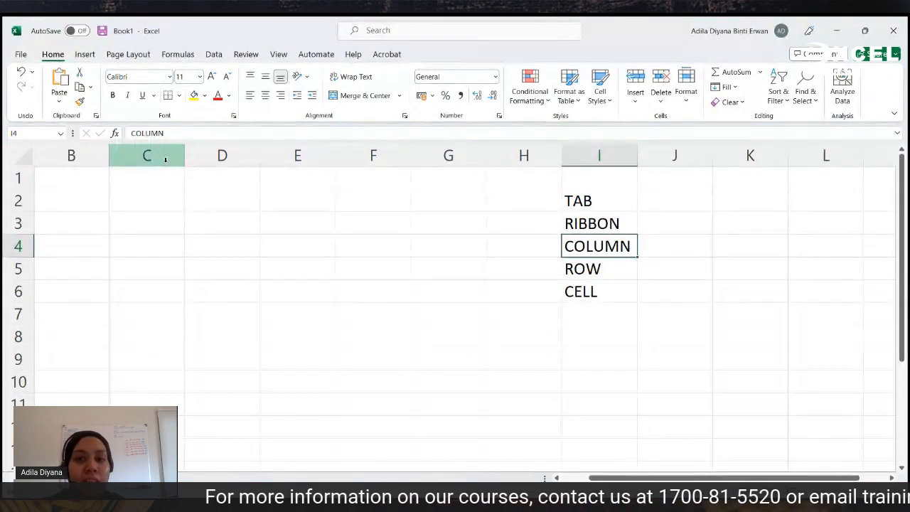
{"action": "left_click_drag", "start_coordinate": [165, 162], "coordinate": [439, 186]}
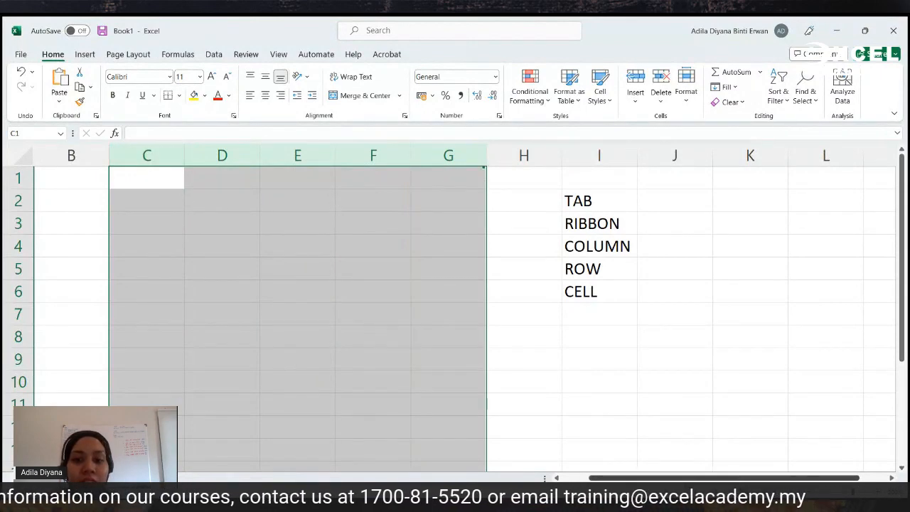
{"action": "scroll", "coordinate": [456, 285], "scroll_direction": "left", "scroll_amount": 1}
{"action": "left_click", "coordinate": [83, 159]}
{"action": "left_click_drag", "start_coordinate": [83, 160], "coordinate": [380, 223]}
{"action": "left_click", "coordinate": [339, 263]}
{"action": "left_click_drag", "start_coordinate": [29, 224], "coordinate": [20, 332]}
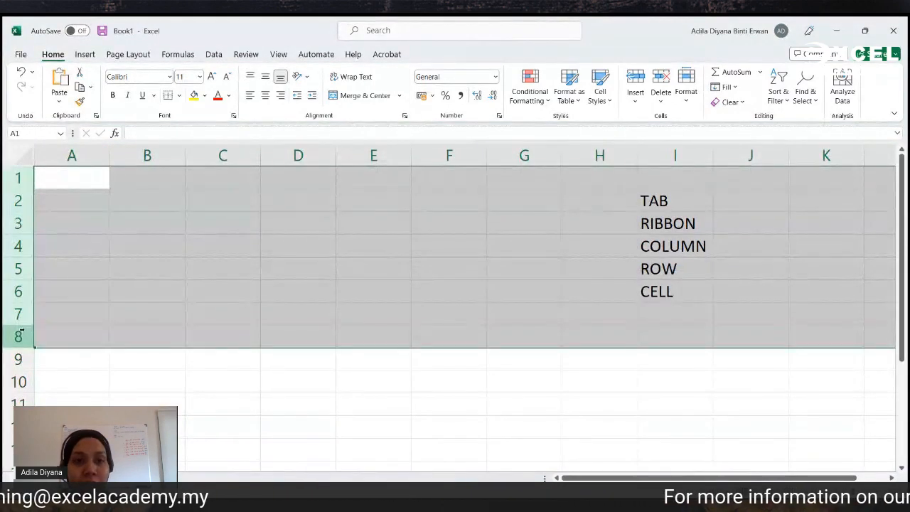
Fill cell C3 with yellow
{"action": "left_click", "coordinate": [643, 297]}
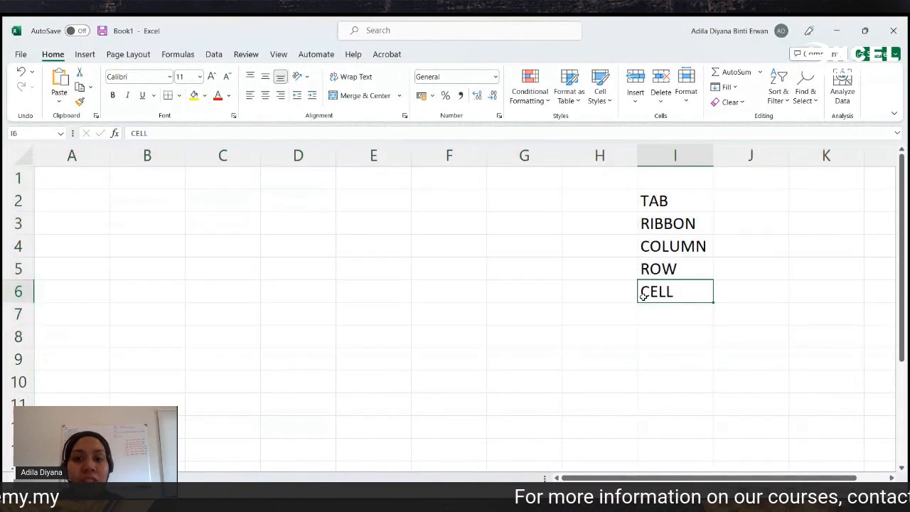
{"action": "left_click", "coordinate": [214, 220]}
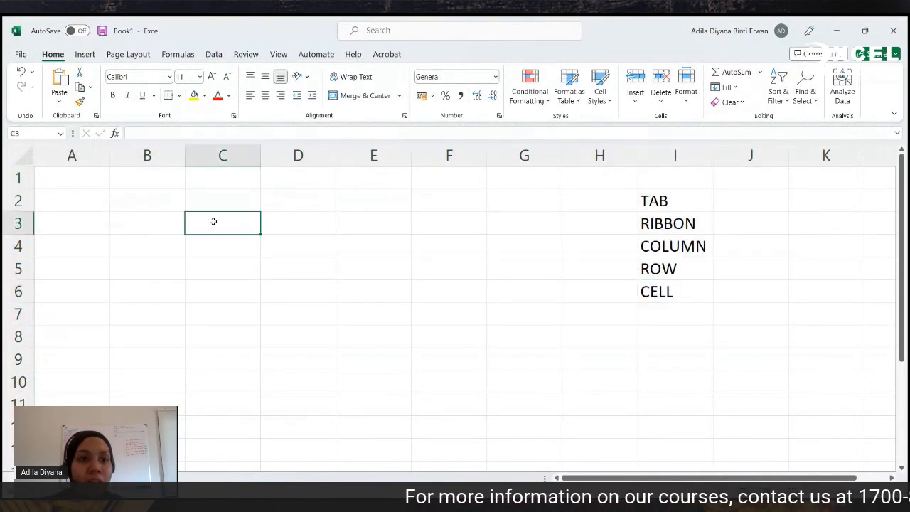
{"action": "left_click", "coordinate": [192, 95]}
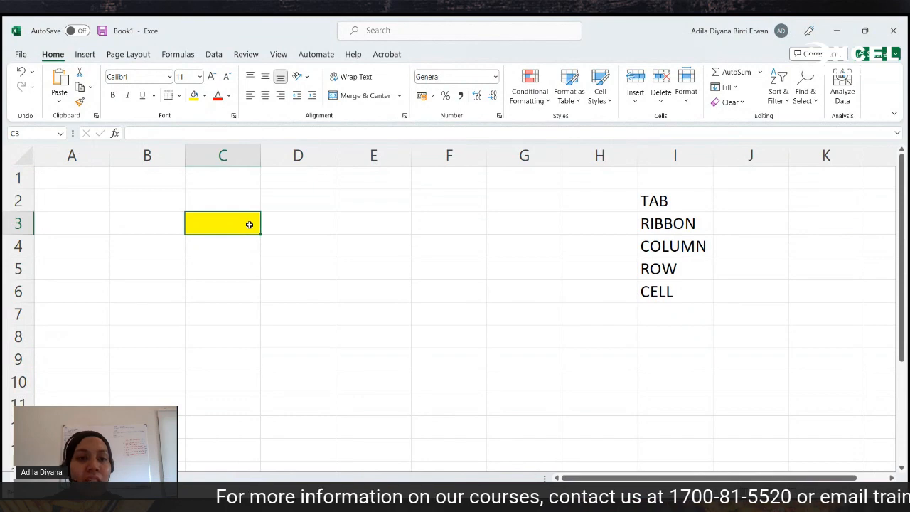
Trace the yellow cell's address by selecting column C and row 3 in turn, finishing on the cell itself
{"action": "left_click", "coordinate": [214, 155]}
{"action": "left_click", "coordinate": [21, 224]}
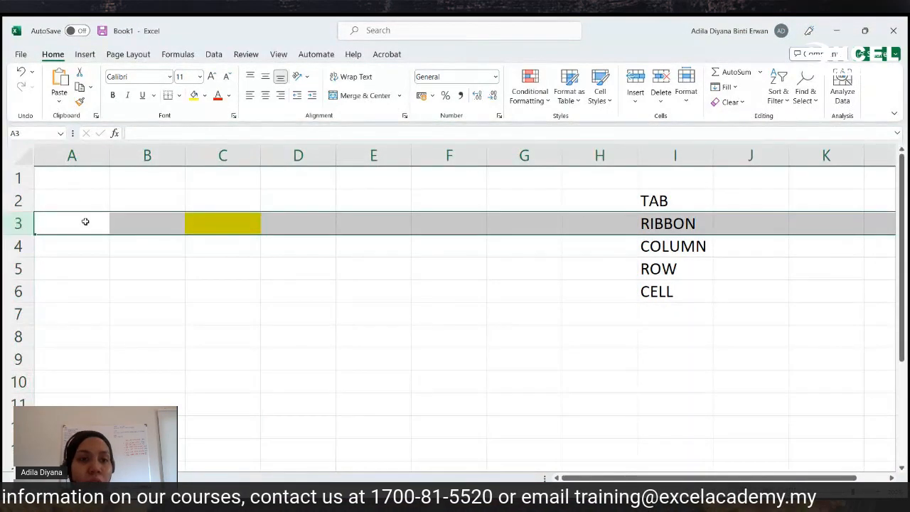
{"action": "left_click", "coordinate": [247, 152]}
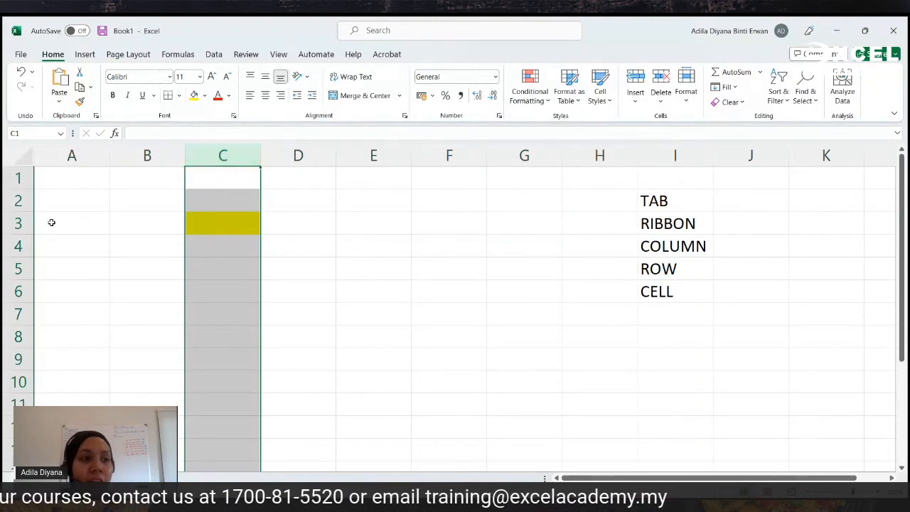
{"action": "left_click", "coordinate": [29, 224]}
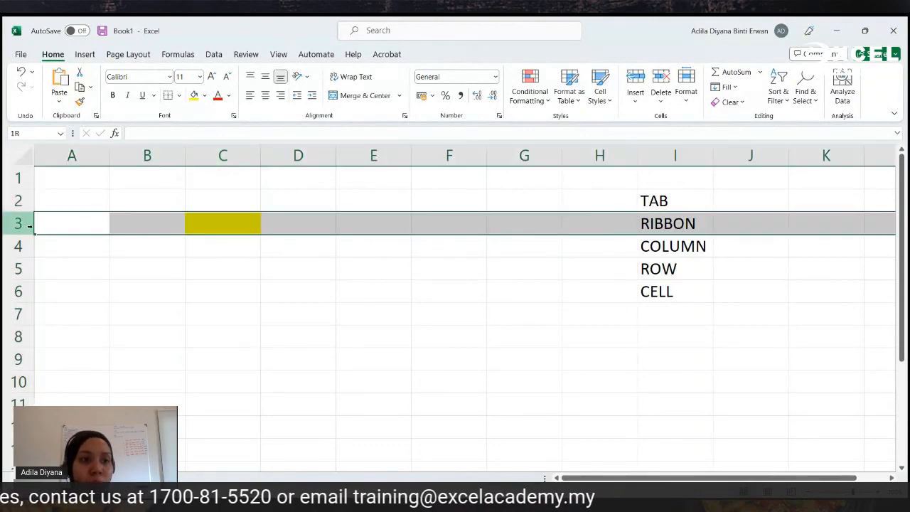
{"action": "left_click", "coordinate": [219, 219]}
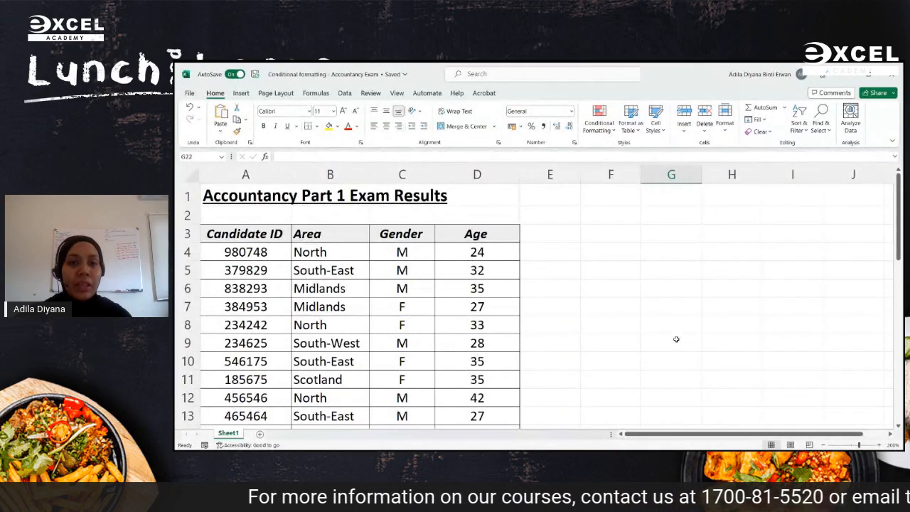
Examine the title row and the Candidate ID, Area, Gender and Age headings in the Accountancy Part 1 Exam Results workbook
{"action": "left_click", "coordinate": [184, 196]}
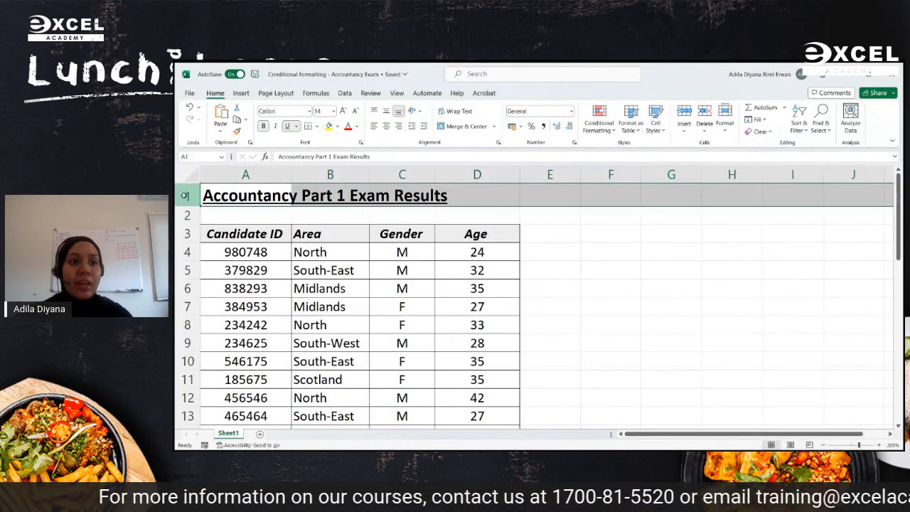
{"action": "left_click", "coordinate": [578, 196]}
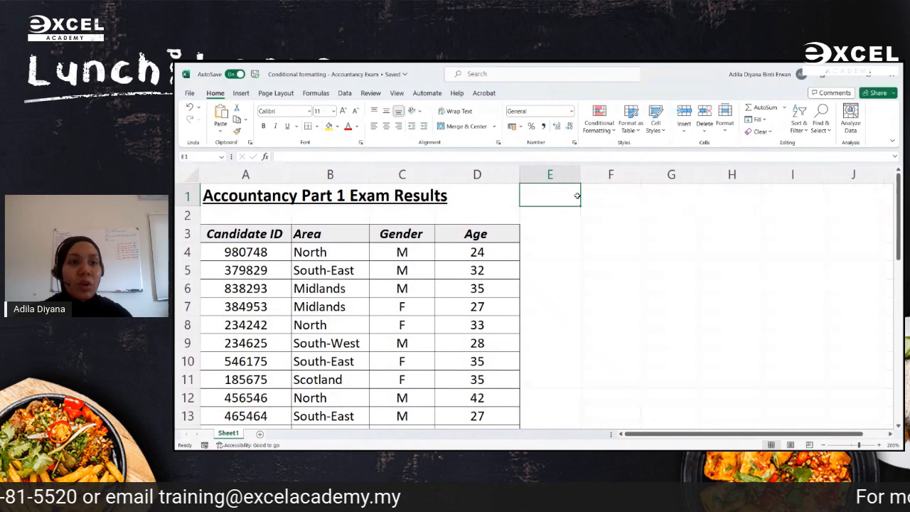
{"action": "left_click", "coordinate": [246, 174]}
{"action": "left_click", "coordinate": [477, 174]}
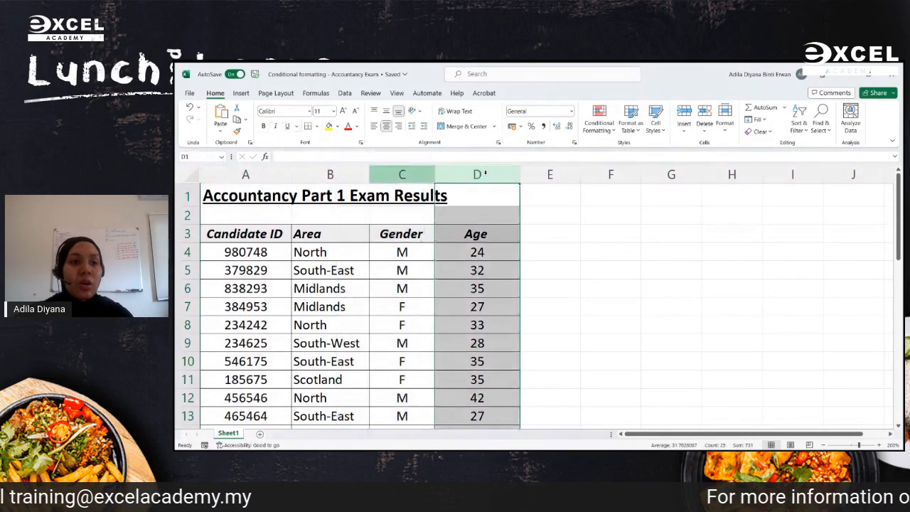
{"action": "left_click", "coordinate": [273, 170]}
{"action": "left_click", "coordinate": [259, 234]}
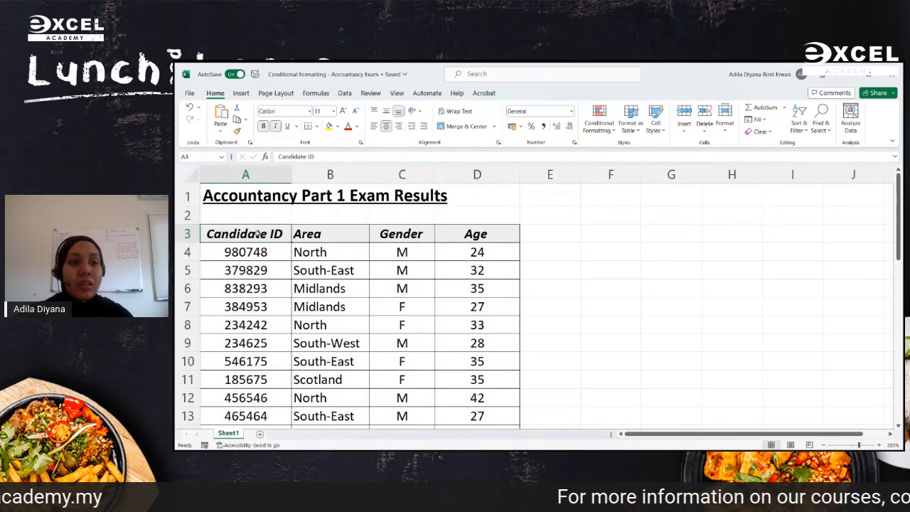
{"action": "left_click", "coordinate": [354, 239]}
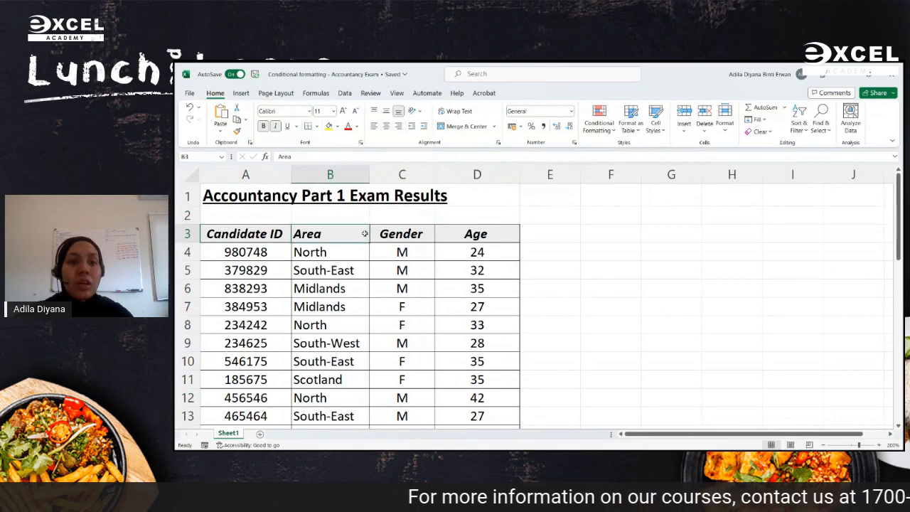
{"action": "left_click", "coordinate": [415, 232]}
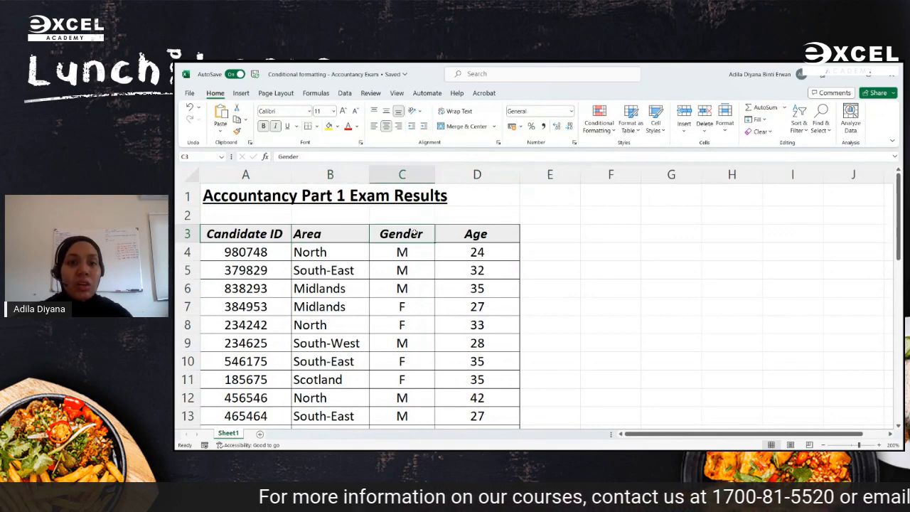
{"action": "left_click", "coordinate": [477, 239]}
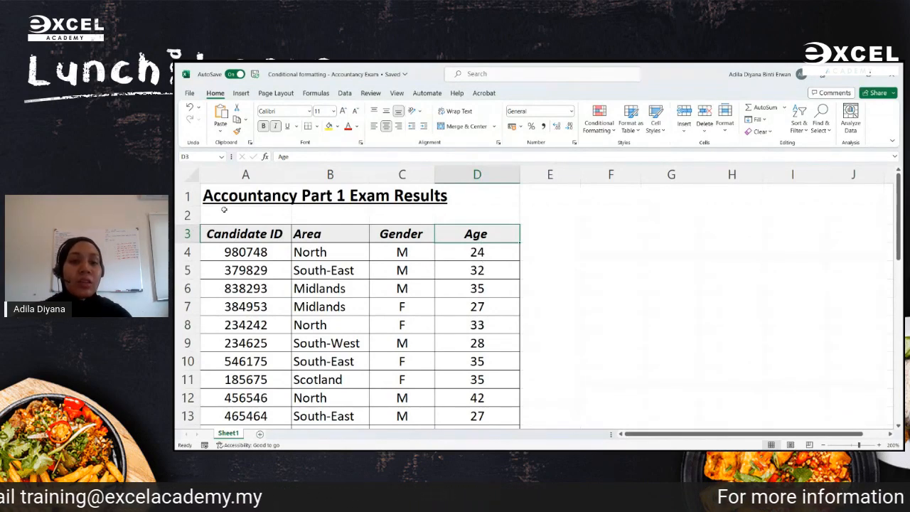
Examine the remaining candidate records and each of the four green criteria cells in row 28, enlarging the sheet for legibility
{"action": "scroll", "coordinate": [287, 278], "scroll_direction": "down", "scroll_amount": 4}
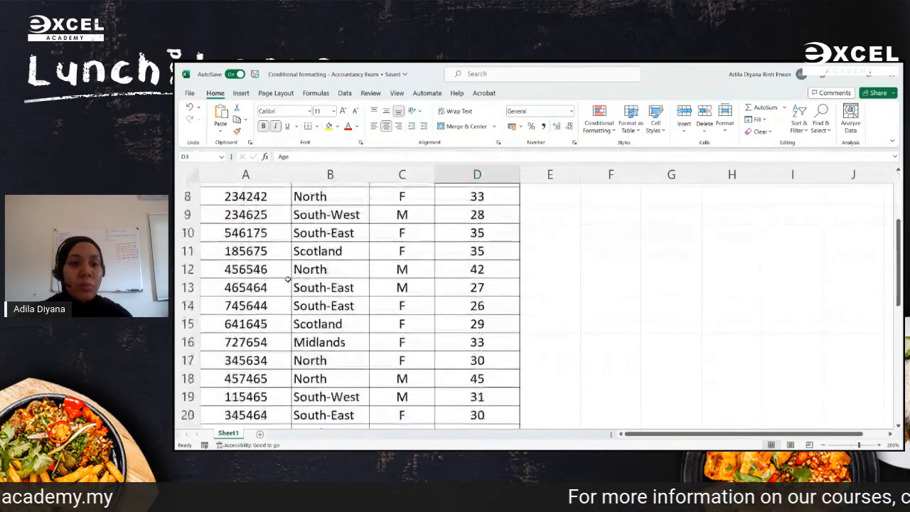
{"action": "scroll", "coordinate": [288, 278], "scroll_direction": "down", "scroll_amount": 3}
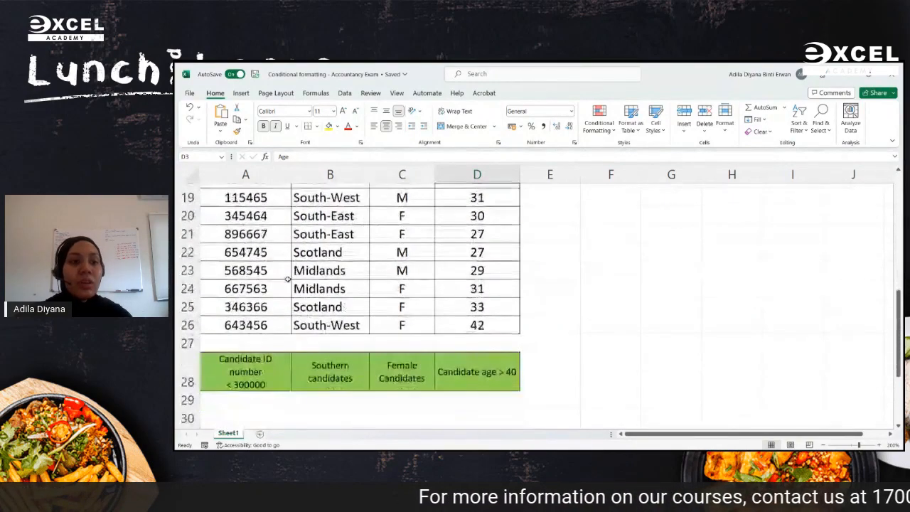
{"action": "scroll", "coordinate": [288, 280], "scroll_direction": "down", "scroll_amount": 1}
{"action": "left_click", "coordinate": [178, 313]}
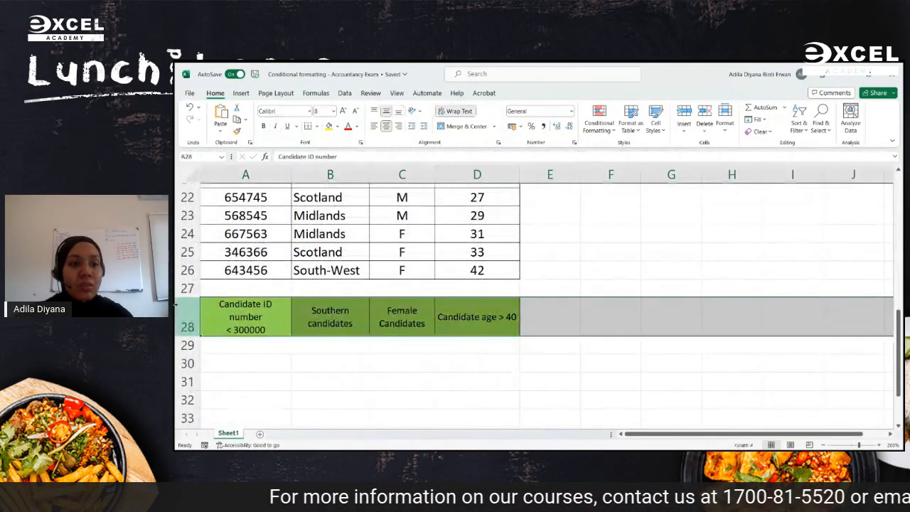
{"action": "left_click", "coordinate": [235, 318]}
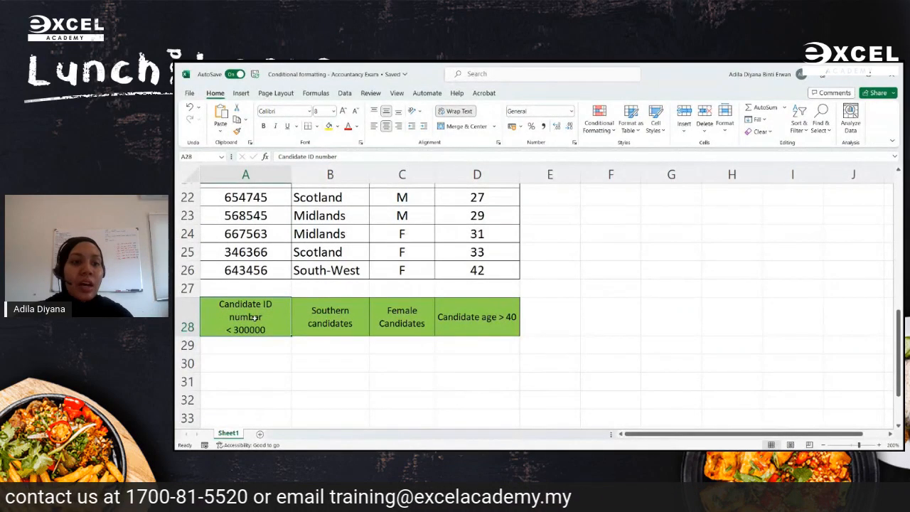
{"action": "left_click", "coordinate": [879, 446]}
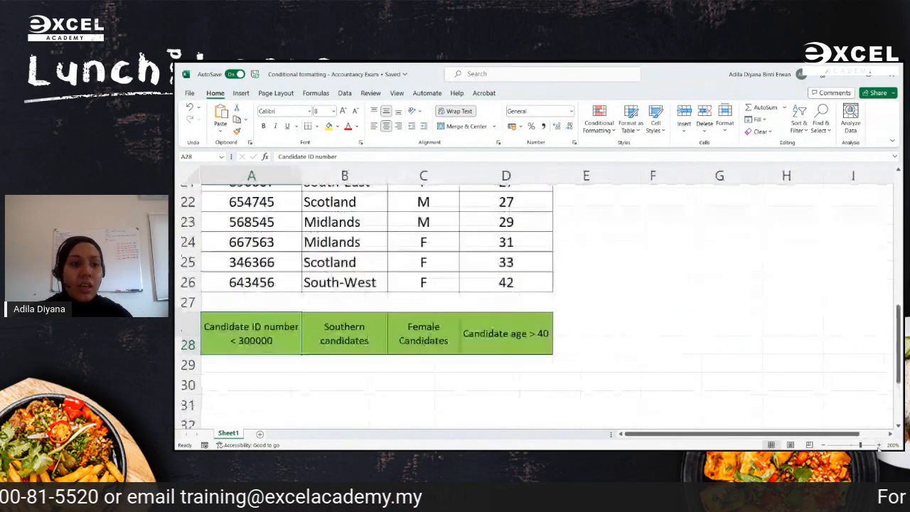
{"action": "left_click", "coordinate": [879, 445]}
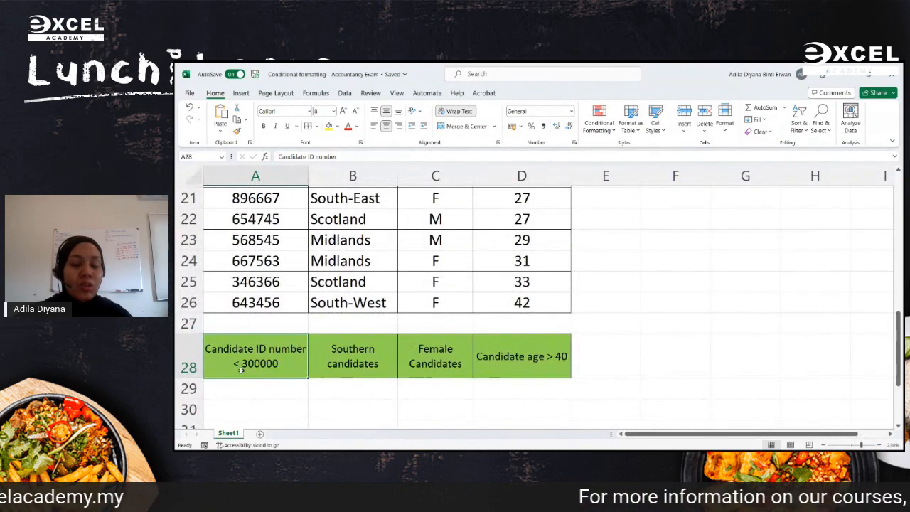
{"action": "left_click", "coordinate": [348, 388]}
{"action": "left_click", "coordinate": [348, 360]}
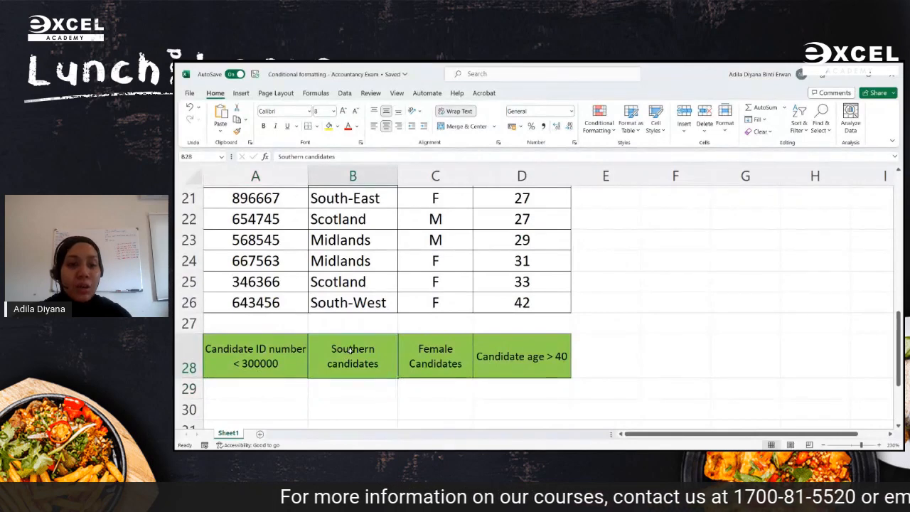
{"action": "left_click", "coordinate": [444, 386]}
{"action": "left_click", "coordinate": [453, 361]}
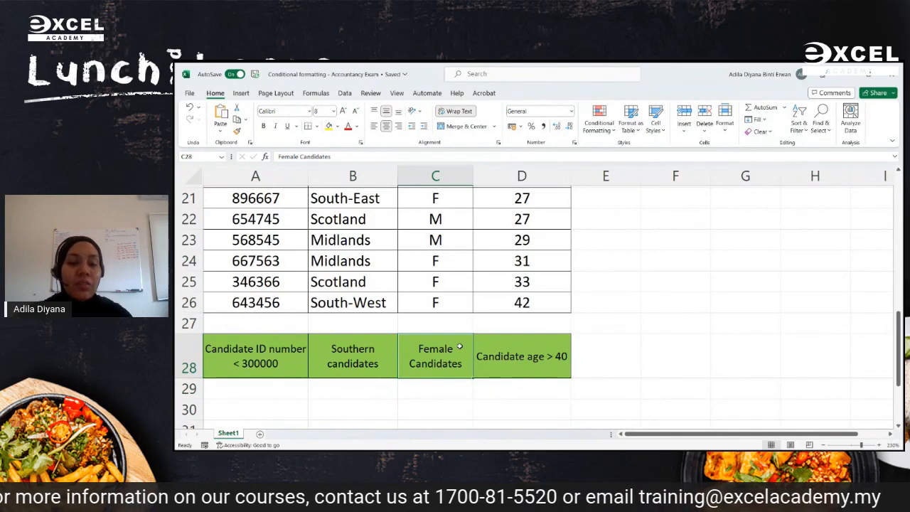
{"action": "left_click", "coordinate": [543, 344]}
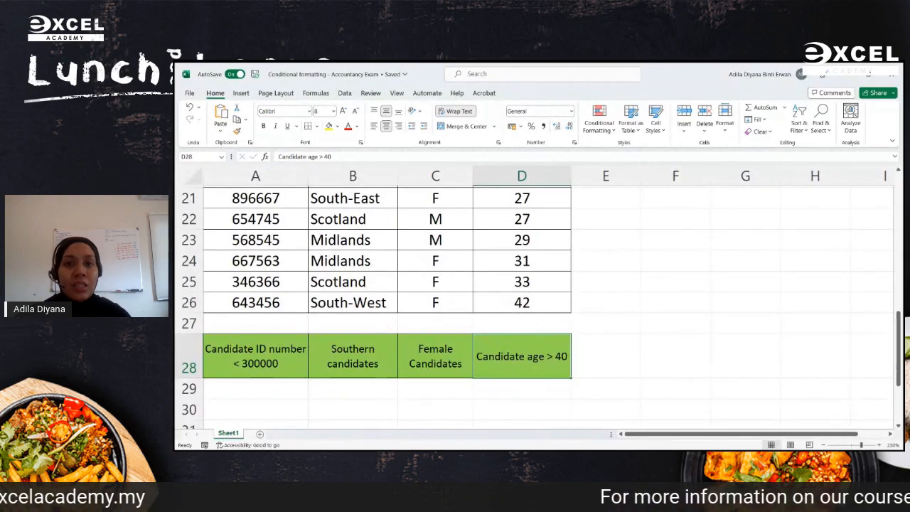
Review the Highlight Cells Rules available under Conditional Formatting
{"action": "left_click", "coordinate": [592, 135]}
{"action": "left_click", "coordinate": [591, 135]}
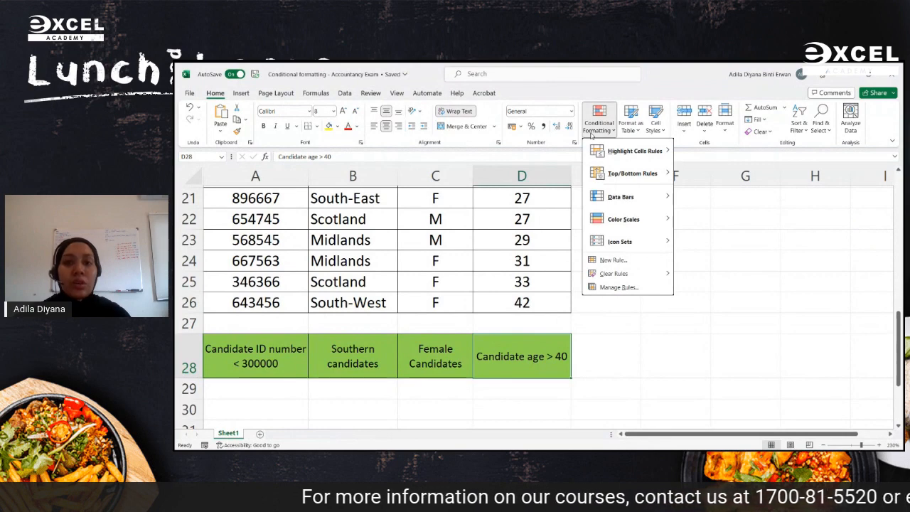
{"action": "mouse_move", "coordinate": [596, 152]}
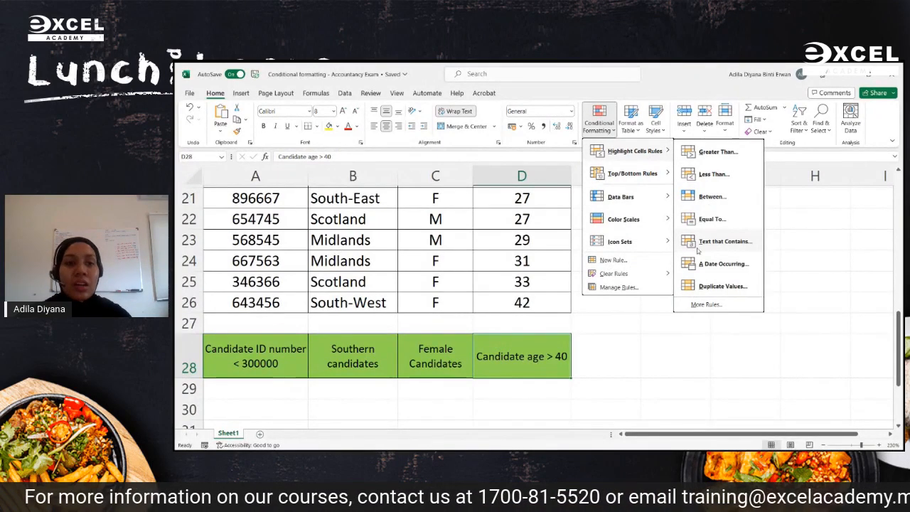
Check the Area and Gender columns of the exam results, ending on the Gender heading in C3
{"action": "left_click", "coordinate": [338, 185]}
{"action": "left_click", "coordinate": [360, 179]}
{"action": "left_click", "coordinate": [441, 176]}
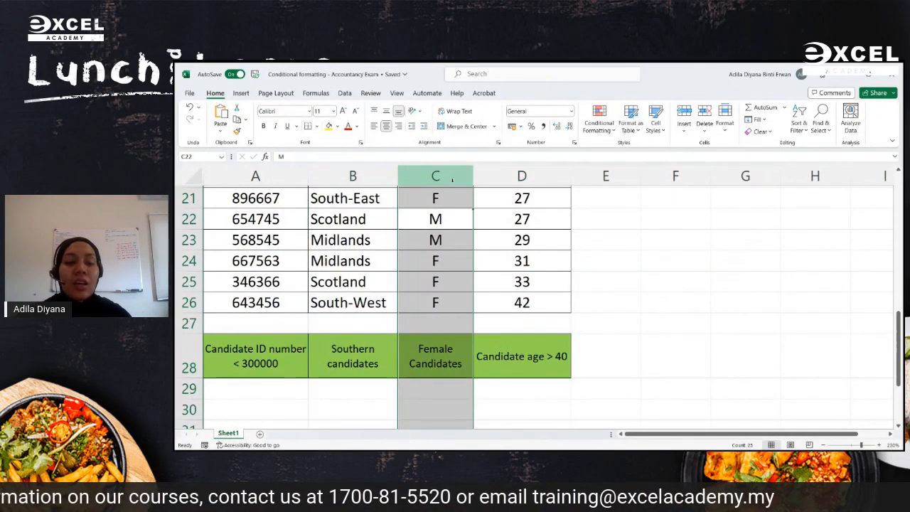
{"action": "scroll", "coordinate": [434, 221], "scroll_direction": "up", "scroll_amount": 7}
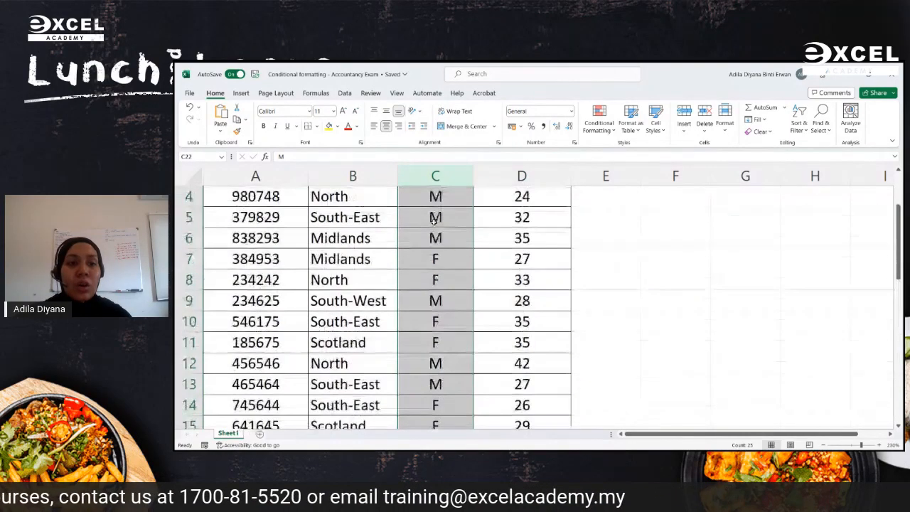
{"action": "left_click", "coordinate": [404, 263]}
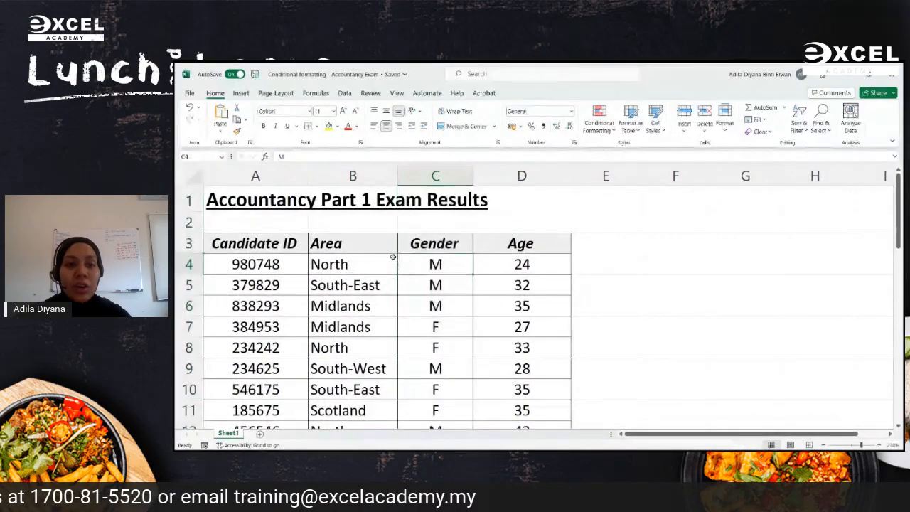
{"action": "left_click", "coordinate": [380, 249]}
{"action": "left_click", "coordinate": [416, 243]}
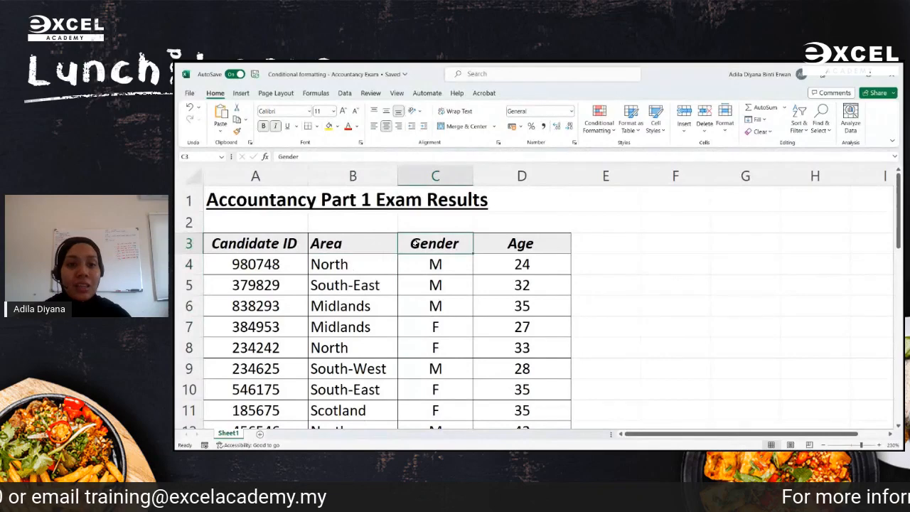
Review the Highlight Cells Rules, Data Bars, Color Scales and Icon Sets options under Conditional Formatting
{"action": "left_click", "coordinate": [599, 118]}
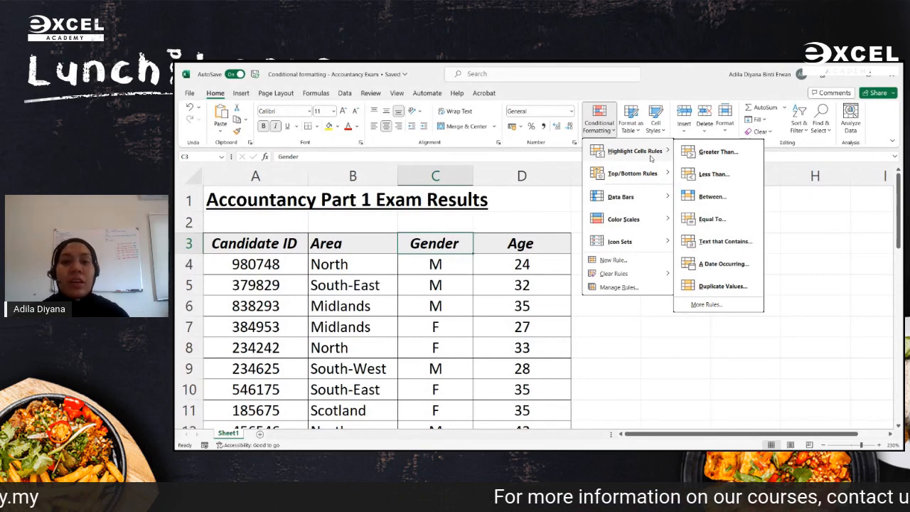
{"action": "mouse_move", "coordinate": [634, 179]}
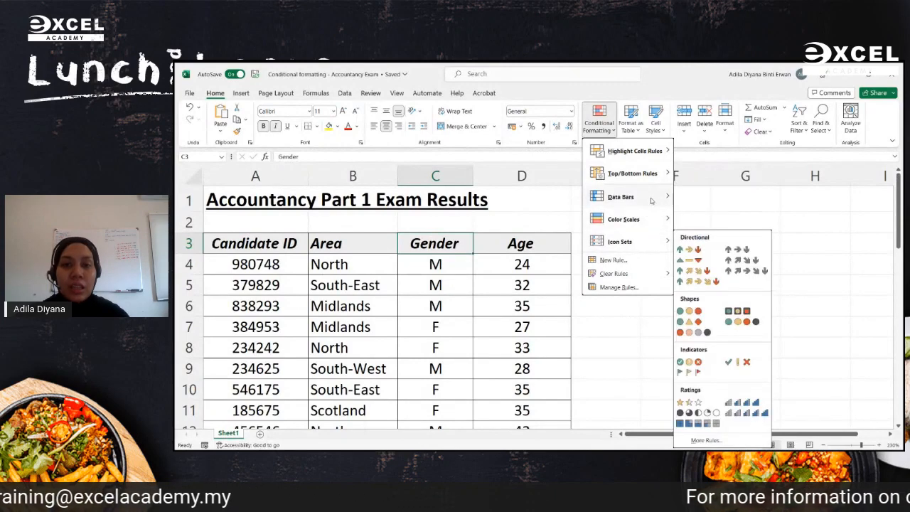
{"action": "mouse_move", "coordinate": [639, 219]}
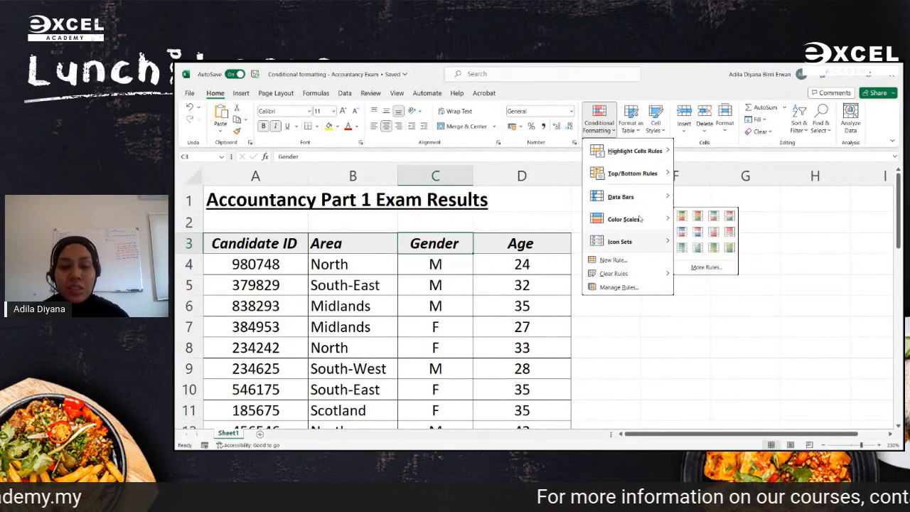
{"action": "mouse_move", "coordinate": [624, 243]}
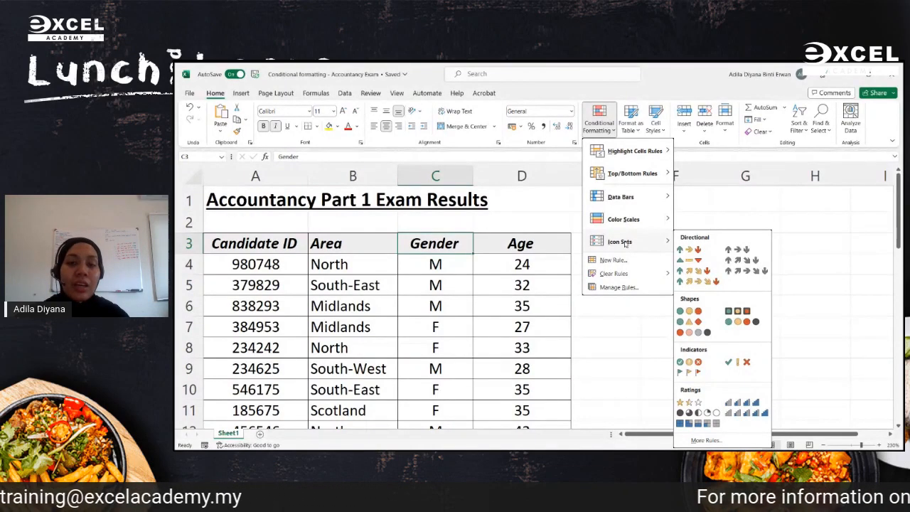
{"action": "mouse_move", "coordinate": [646, 204]}
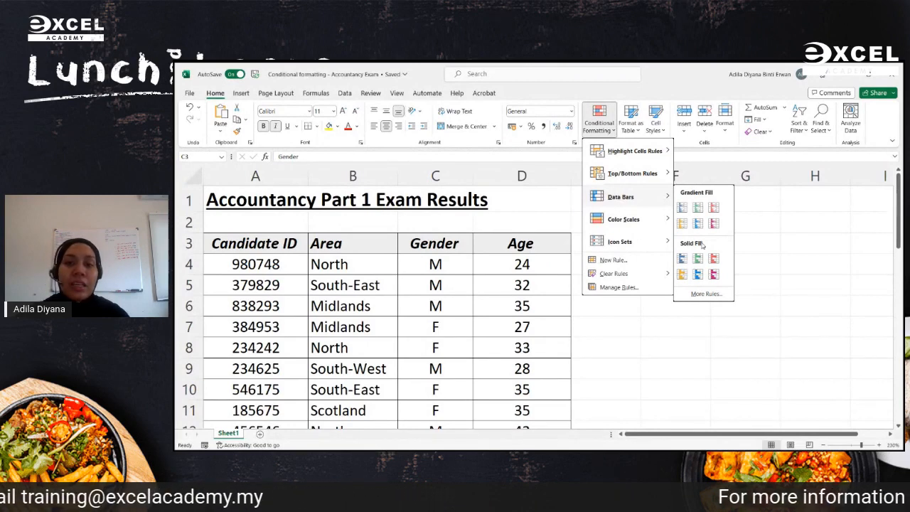
{"action": "mouse_move", "coordinate": [665, 227]}
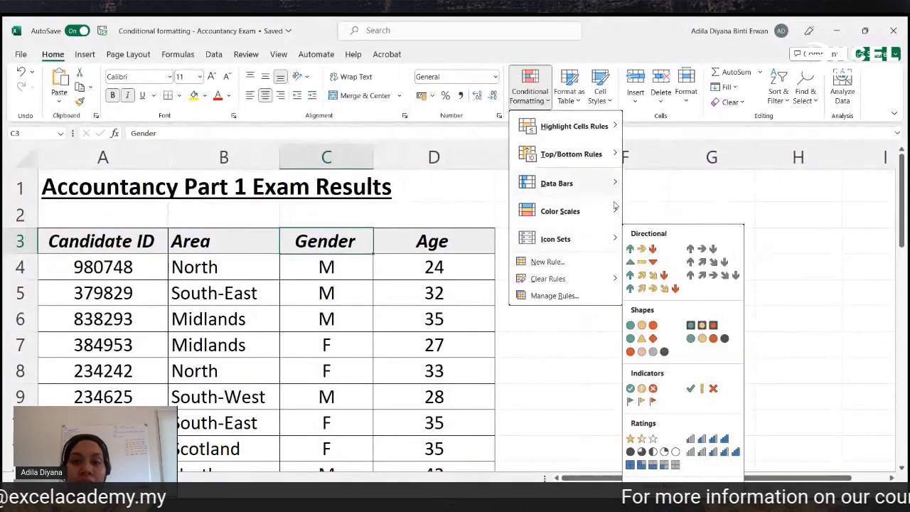
{"action": "mouse_move", "coordinate": [594, 217]}
{"action": "mouse_move", "coordinate": [587, 243]}
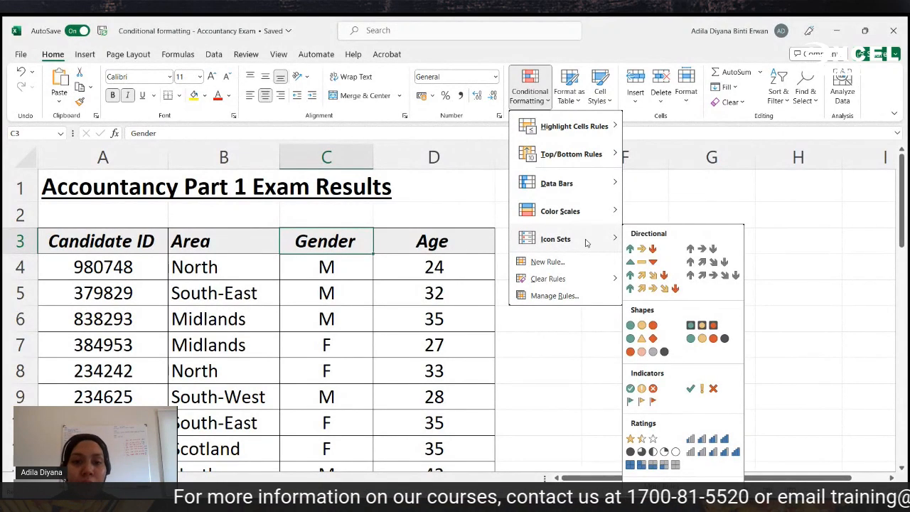
{"action": "key", "text": "Escape"}
Highlight ages greater than 40 in D4:D26 with a light red fill and dark red text using a Greater Than rule
{"action": "left_click_drag", "start_coordinate": [464, 271], "coordinate": [516, 404]}
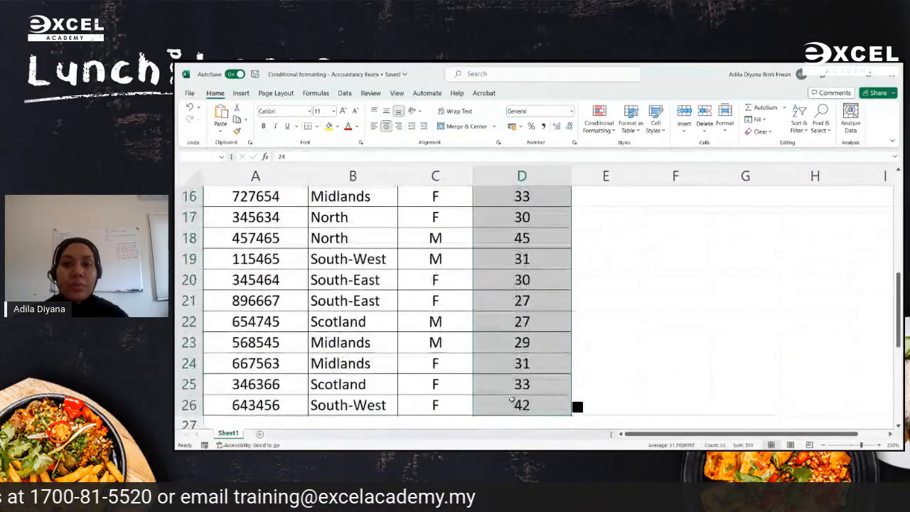
{"action": "left_click", "coordinate": [595, 128]}
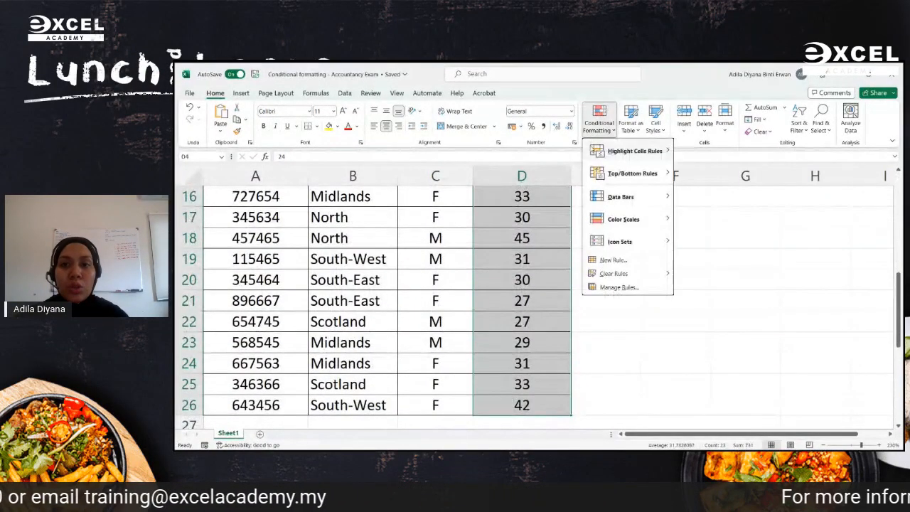
{"action": "mouse_move", "coordinate": [593, 149]}
{"action": "left_click", "coordinate": [718, 152]}
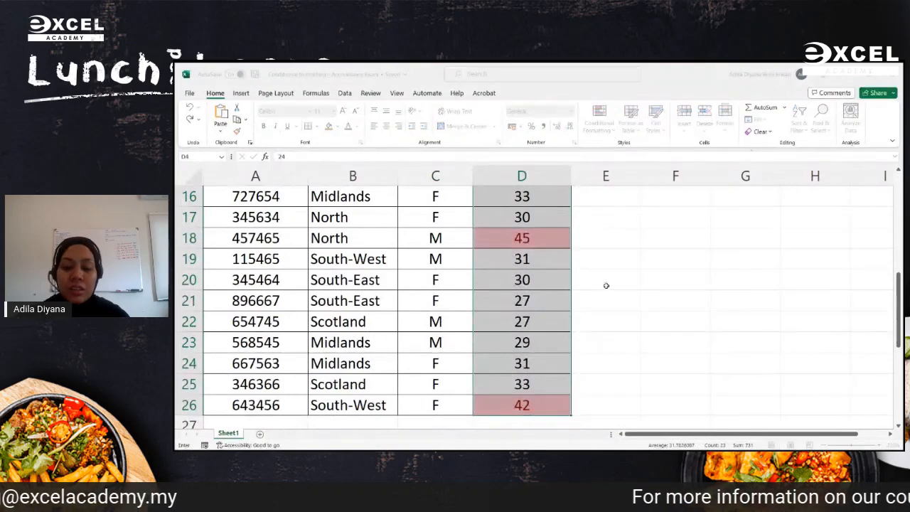
{"action": "scroll", "coordinate": [388, 306], "scroll_direction": "up", "scroll_amount": 4}
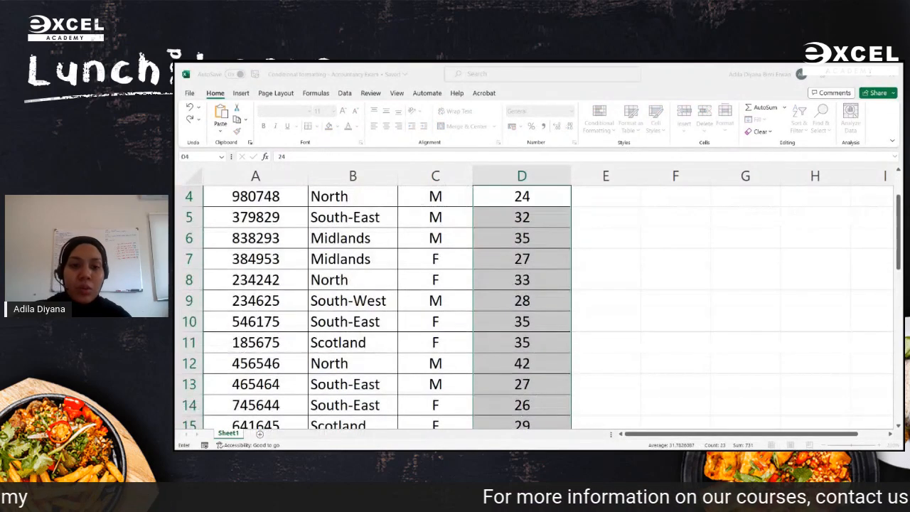
{"action": "type", "text": "40"}
{"action": "key", "text": "Return"}
{"action": "left_click", "coordinate": [647, 362]}
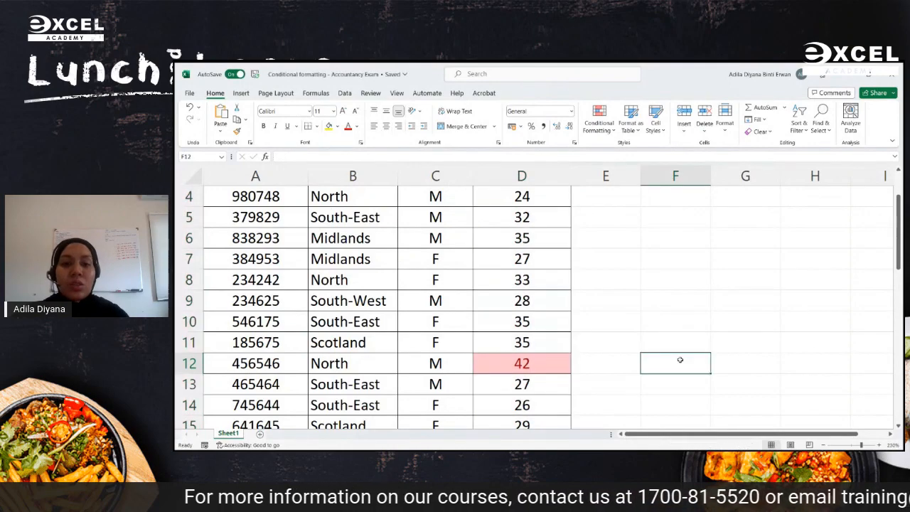
Check the highlighted cells throughout the Age column against the age criterion in row 28
{"action": "scroll", "coordinate": [680, 354], "scroll_direction": "up", "scroll_amount": 1}
{"action": "scroll", "coordinate": [680, 354], "scroll_direction": "down", "scroll_amount": 4}
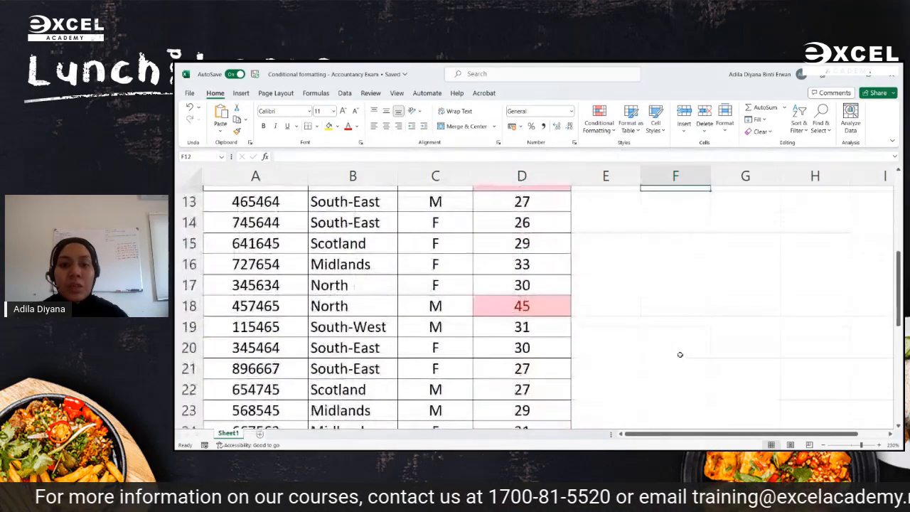
{"action": "scroll", "coordinate": [517, 299], "scroll_direction": "down", "scroll_amount": 2}
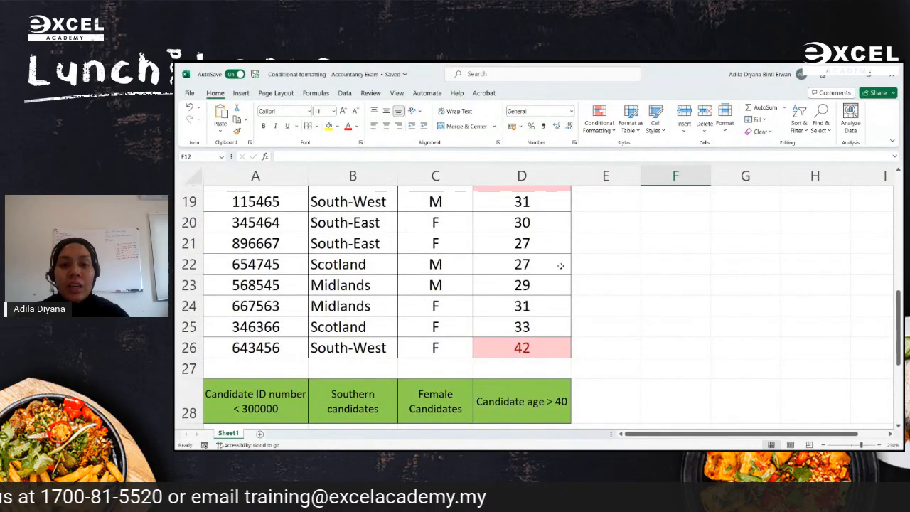
{"action": "left_click_drag", "start_coordinate": [542, 347], "coordinate": [527, 224]}
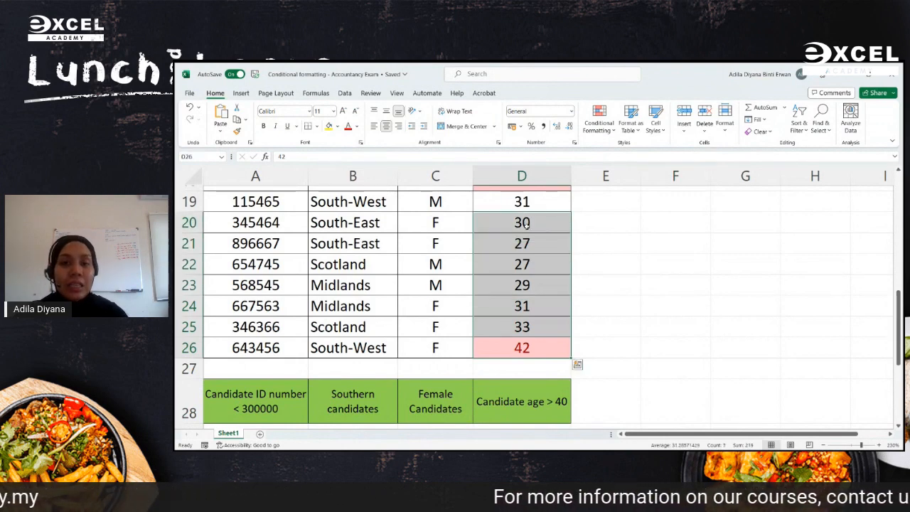
{"action": "scroll", "coordinate": [528, 224], "scroll_direction": "up", "scroll_amount": 3}
{"action": "scroll", "coordinate": [527, 223], "scroll_direction": "up", "scroll_amount": 2}
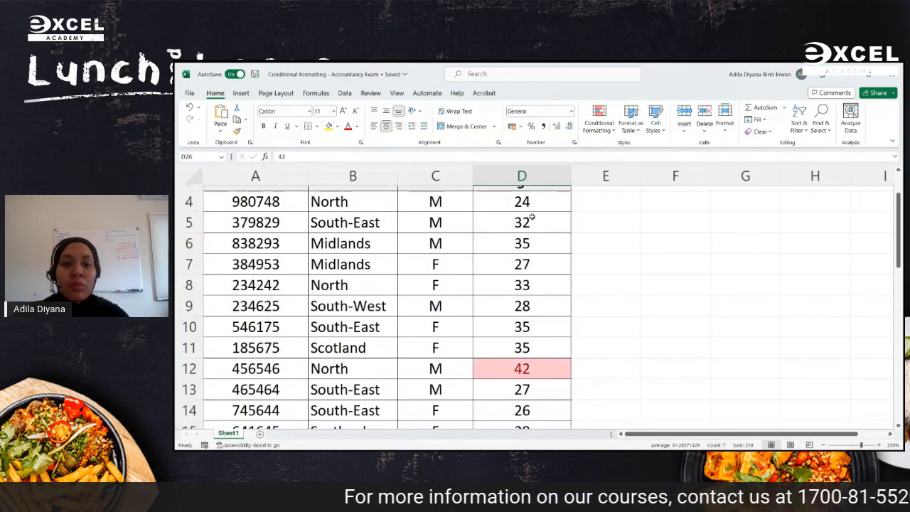
{"action": "scroll", "coordinate": [527, 222], "scroll_direction": "up", "scroll_amount": 1}
Select the ages in D4:D26 and review the fill colors and the Clear Rules options for conditional formatting
{"action": "left_click_drag", "start_coordinate": [524, 267], "coordinate": [514, 384]}
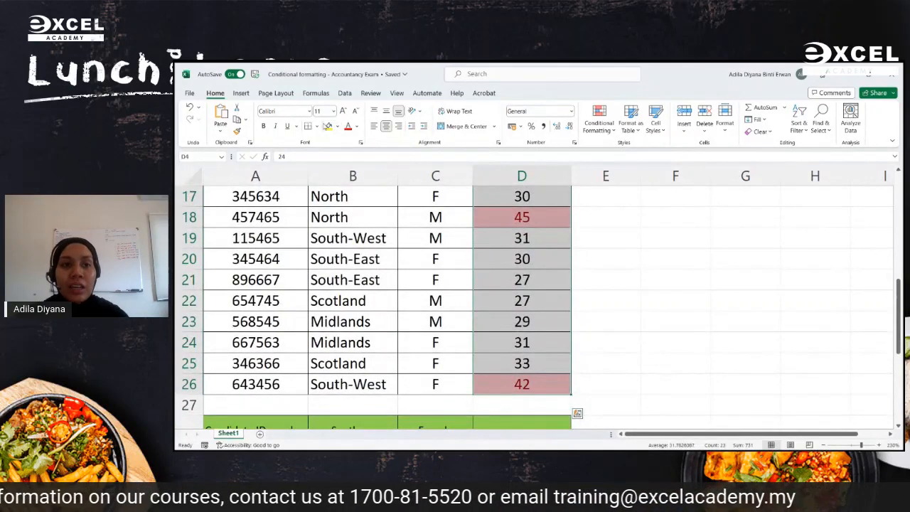
{"action": "left_click", "coordinate": [339, 127]}
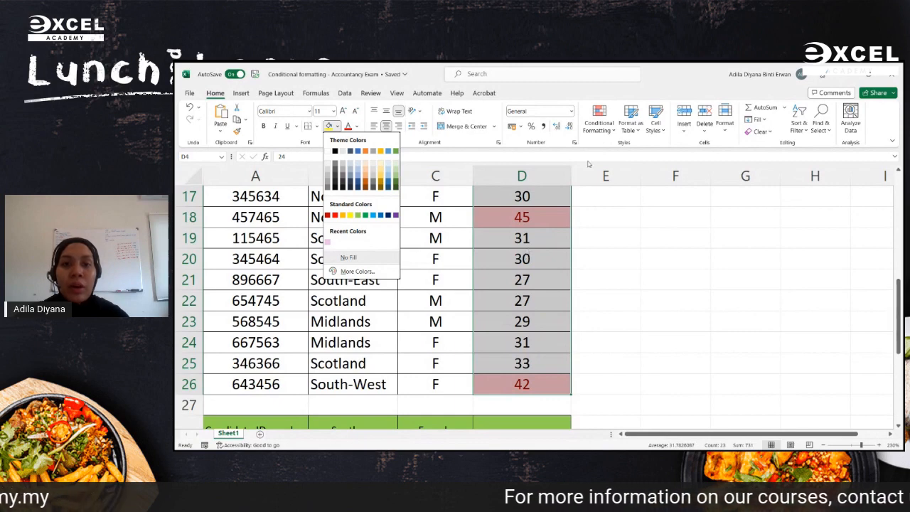
{"action": "left_click", "coordinate": [602, 136]}
{"action": "left_click", "coordinate": [602, 137]}
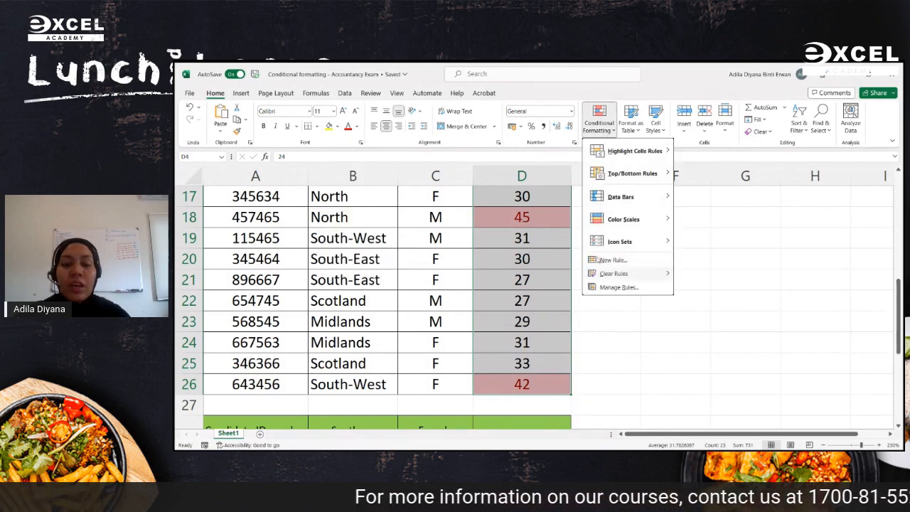
{"action": "mouse_move", "coordinate": [592, 279]}
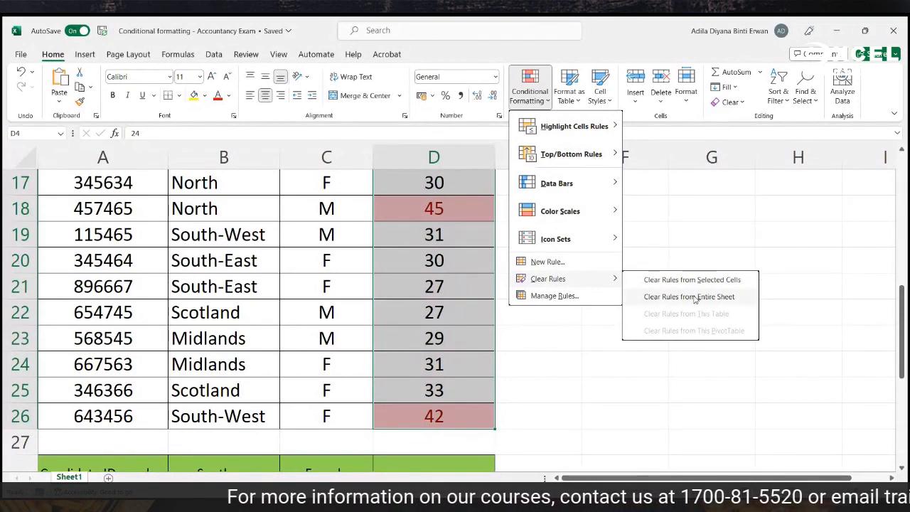
{"action": "left_click", "coordinate": [420, 451]}
{"action": "left_click", "coordinate": [446, 410]}
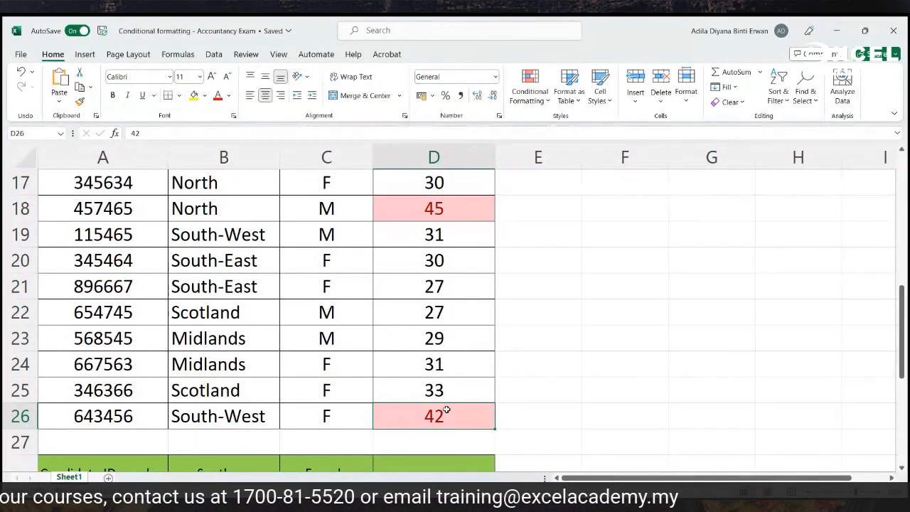
Clear the conditional formatting rules from the selected ages in D4:D26 only
{"action": "scroll", "coordinate": [447, 410], "scroll_direction": "up", "scroll_amount": 5}
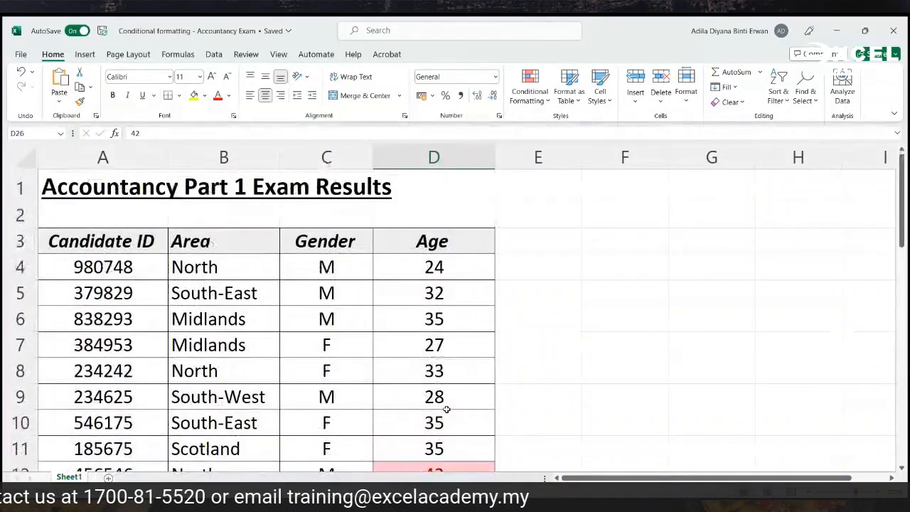
{"action": "scroll", "coordinate": [441, 410], "scroll_direction": "down", "scroll_amount": 1}
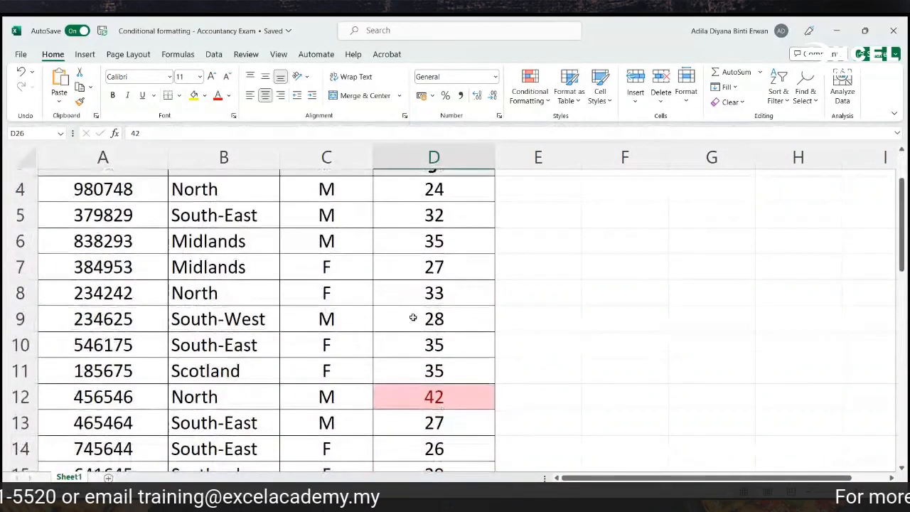
{"action": "left_click_drag", "start_coordinate": [471, 193], "coordinate": [447, 445]}
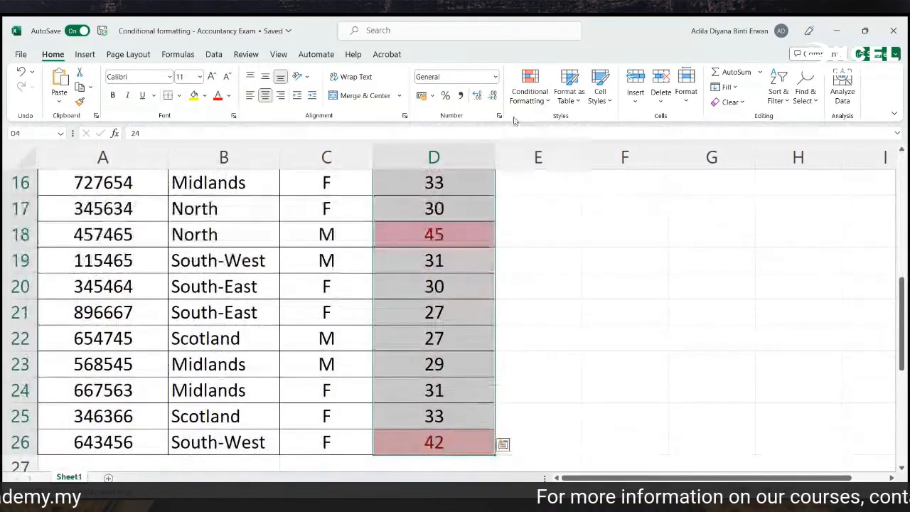
{"action": "left_click", "coordinate": [530, 91]}
{"action": "mouse_move", "coordinate": [546, 278]}
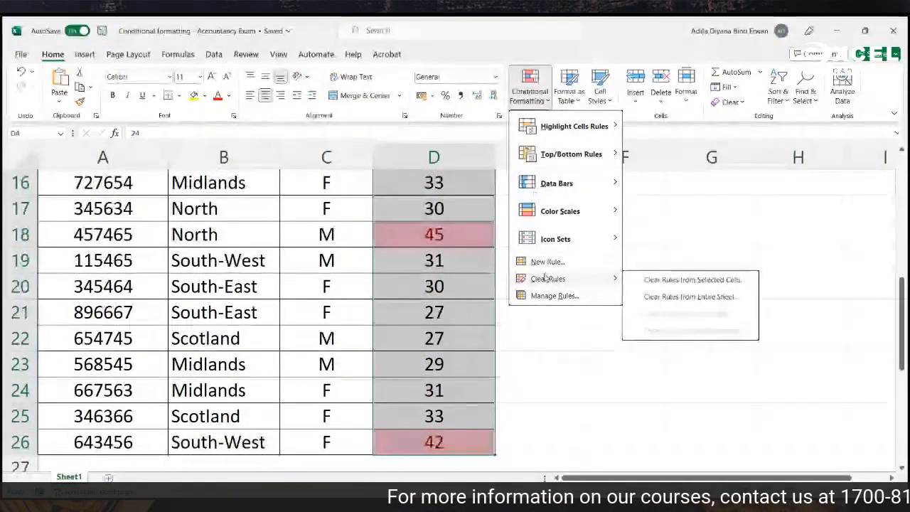
{"action": "left_click", "coordinate": [691, 283]}
{"action": "left_click", "coordinate": [659, 320]}
Check the Age column for remaining highlights and read the criteria in row 28, focusing on the Candidate ID criterion in A28
{"action": "scroll", "coordinate": [658, 320], "scroll_direction": "down", "scroll_amount": 1}
{"action": "scroll", "coordinate": [658, 320], "scroll_direction": "up", "scroll_amount": 6}
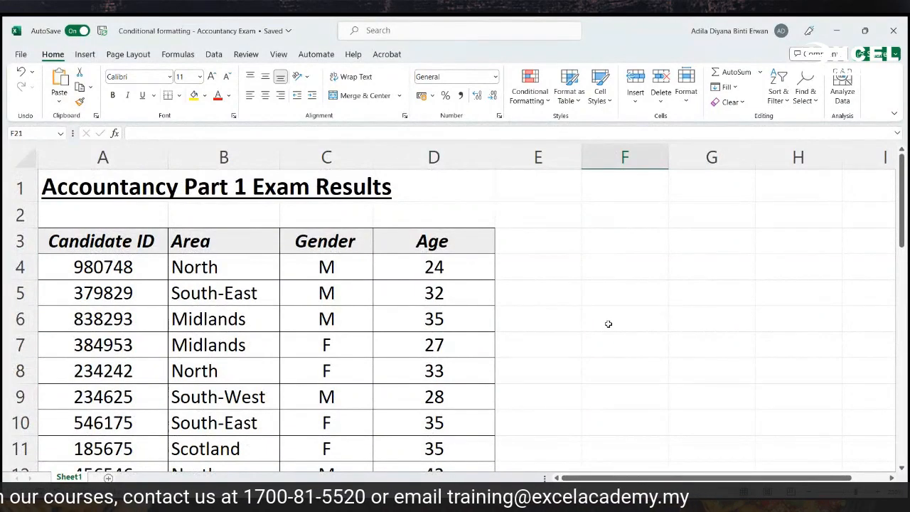
{"action": "scroll", "coordinate": [608, 324], "scroll_direction": "down", "scroll_amount": 5}
{"action": "scroll", "coordinate": [587, 343], "scroll_direction": "down", "scroll_amount": 2}
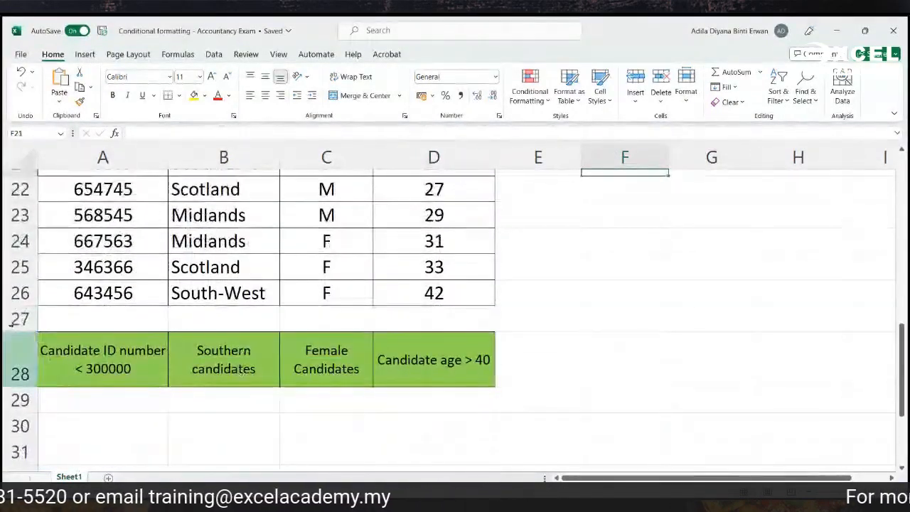
{"action": "left_click", "coordinate": [14, 348]}
{"action": "left_click", "coordinate": [103, 364]}
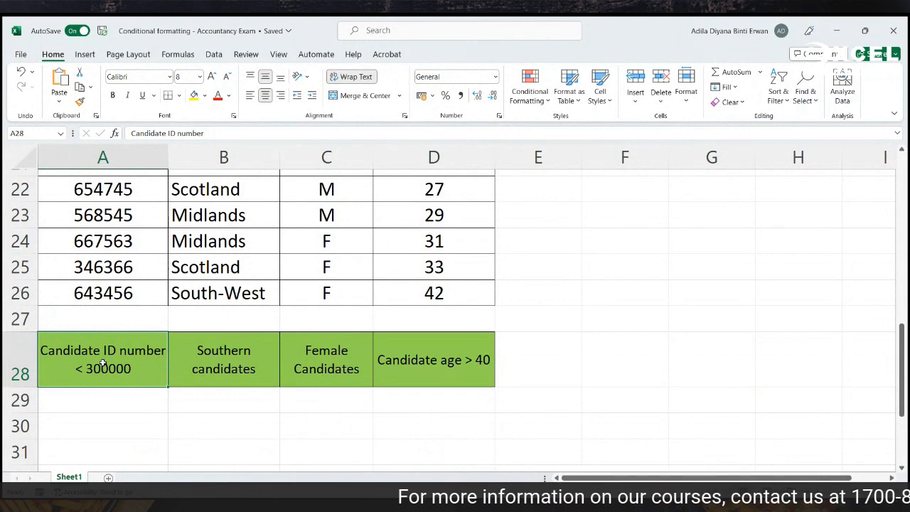
{"action": "scroll", "coordinate": [103, 364], "scroll_direction": "up", "scroll_amount": 3}
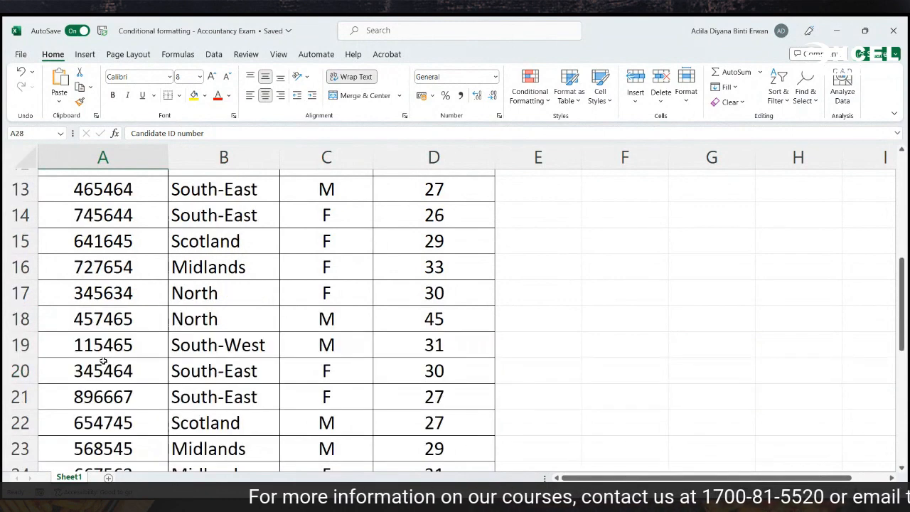
{"action": "scroll", "coordinate": [103, 362], "scroll_direction": "up", "scroll_amount": 4}
Highlight candidate IDs less than 300000 in A4:A26 with a light red fill and dark red text using a Less Than rule
{"action": "left_click", "coordinate": [71, 265]}
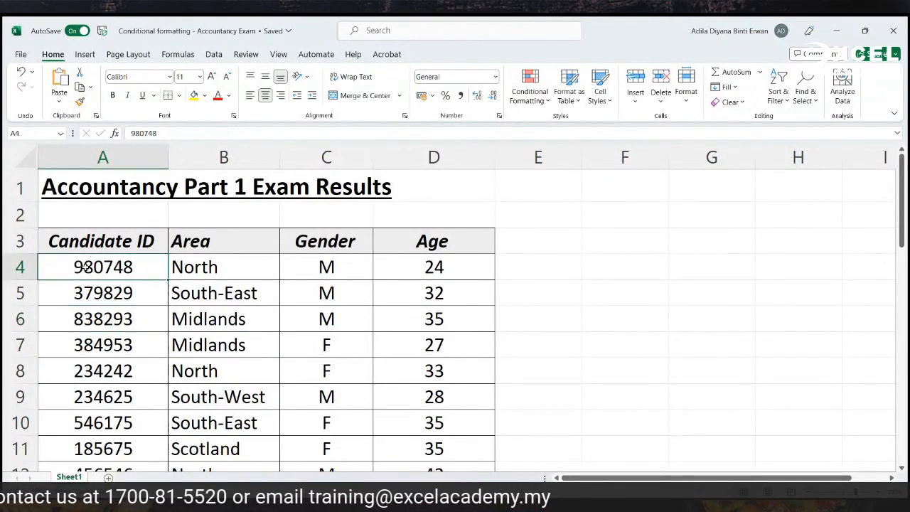
{"action": "key", "text": "ctrl+shift+Down"}
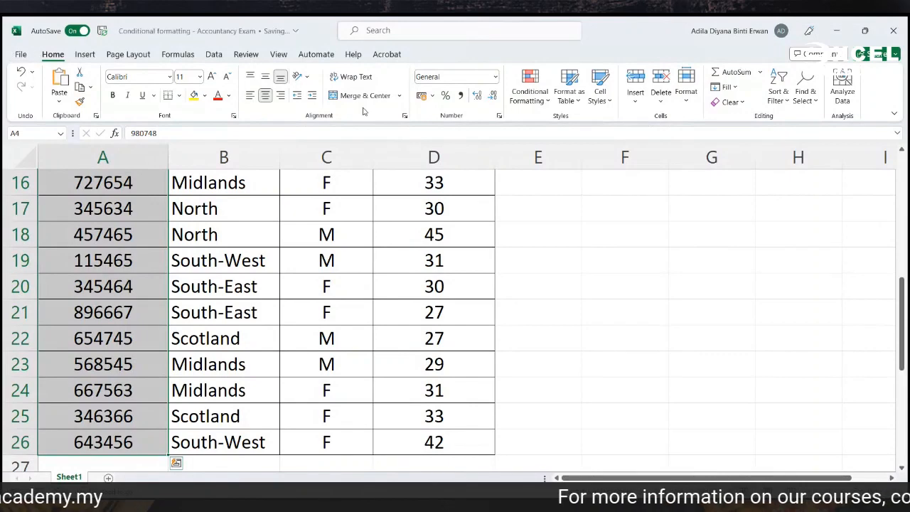
{"action": "left_click", "coordinate": [539, 107]}
{"action": "mouse_move", "coordinate": [531, 128]}
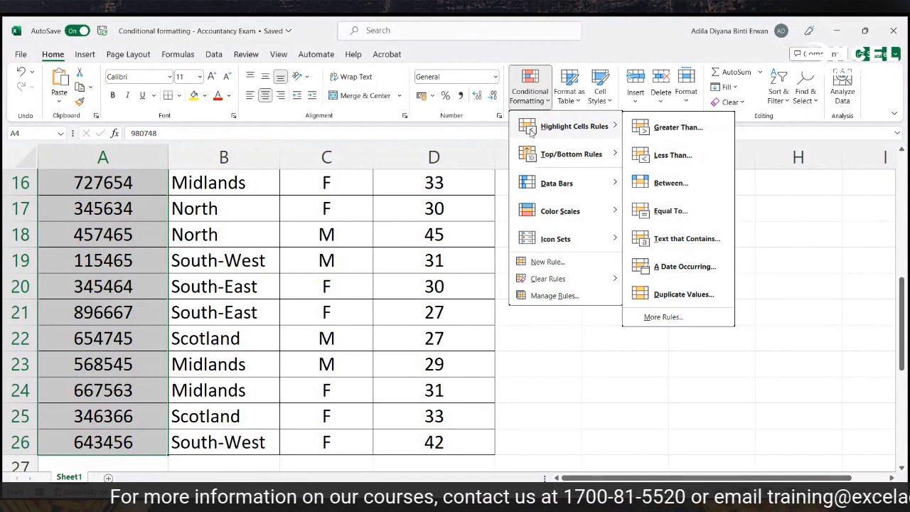
{"action": "left_click", "coordinate": [673, 155]}
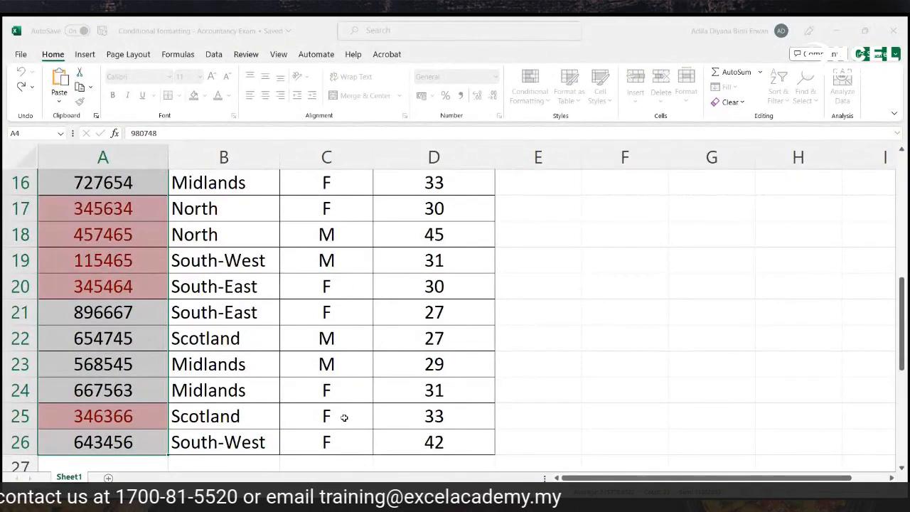
{"action": "key", "text": "BackSpace"}
{"action": "type", "text": "0"}
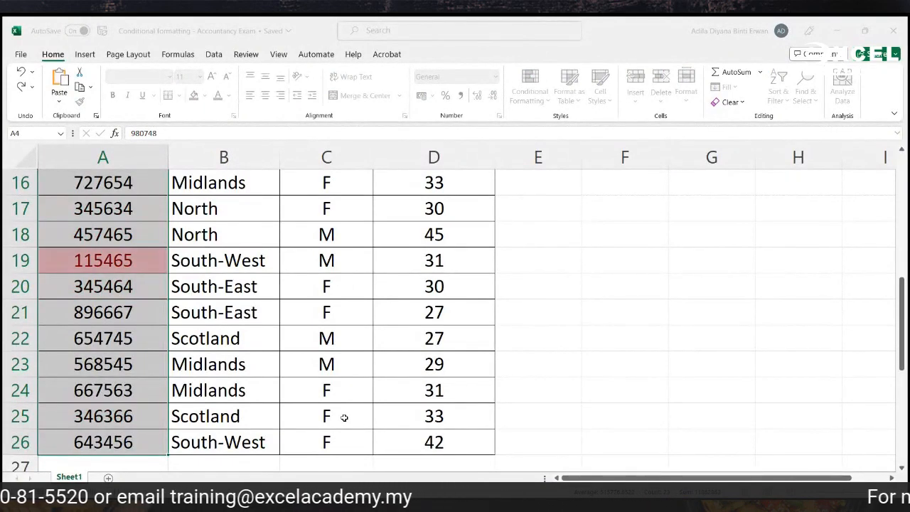
{"action": "key", "text": "Return"}
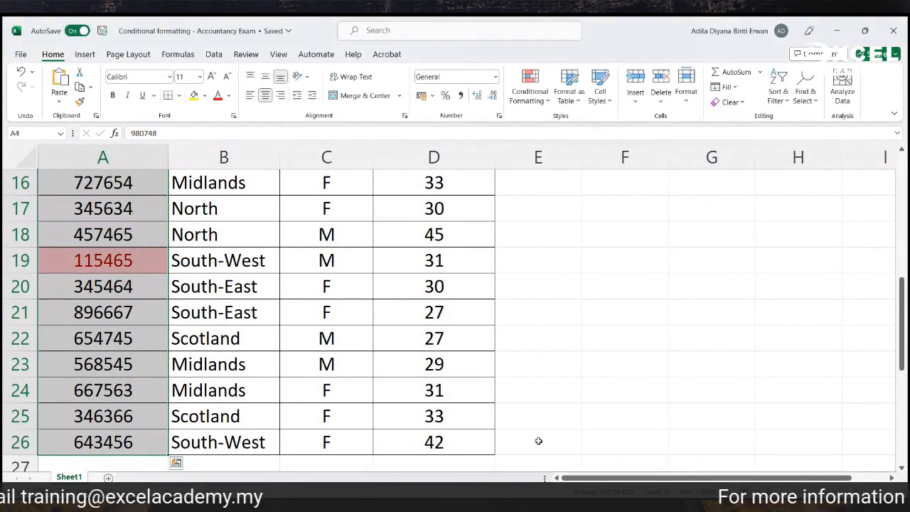
Check the highlighted candidate IDs in column A by selecting rows 8, 9, 11 and 19 and looking through the whole list
{"action": "left_click", "coordinate": [283, 350]}
{"action": "scroll", "coordinate": [283, 350], "scroll_direction": "up", "scroll_amount": 5}
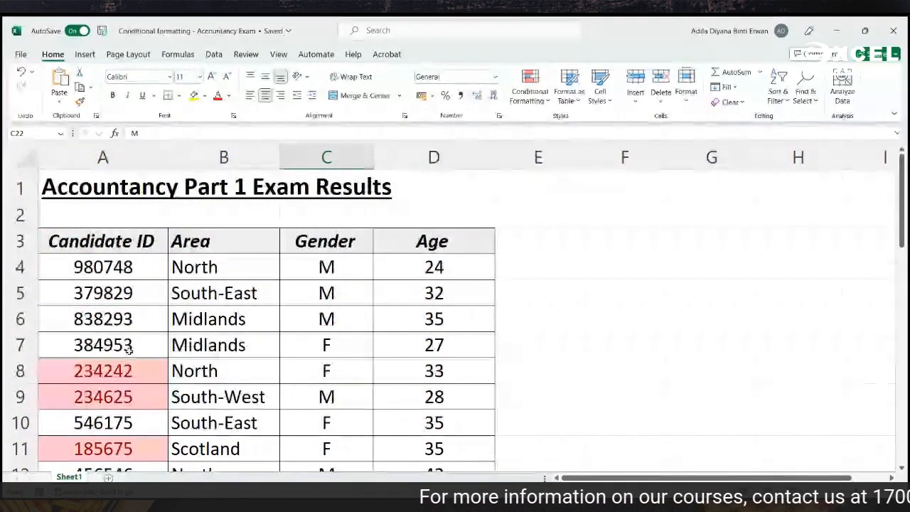
{"action": "left_click", "coordinate": [20, 370]}
{"action": "scroll", "coordinate": [20, 370], "scroll_direction": "down", "scroll_amount": 2}
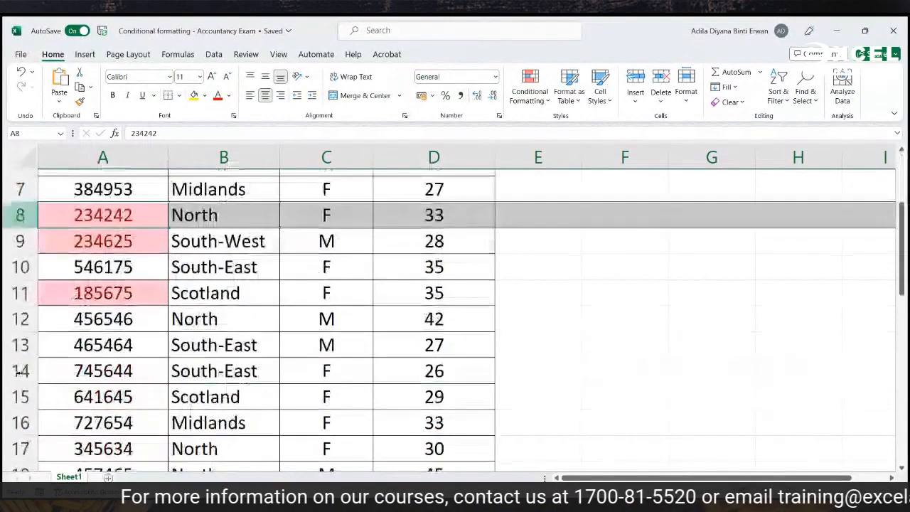
{"action": "left_click", "coordinate": [31, 239]}
{"action": "left_click", "coordinate": [28, 295]}
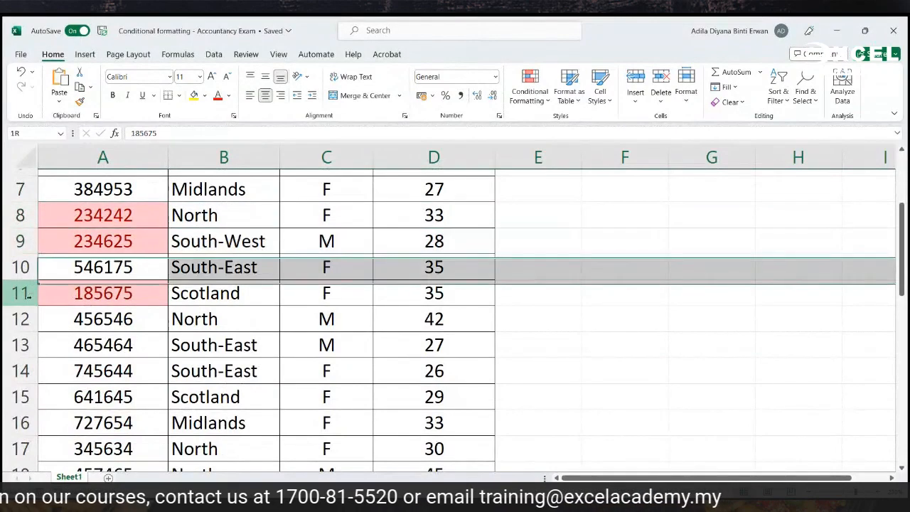
{"action": "scroll", "coordinate": [28, 294], "scroll_direction": "down", "scroll_amount": 2}
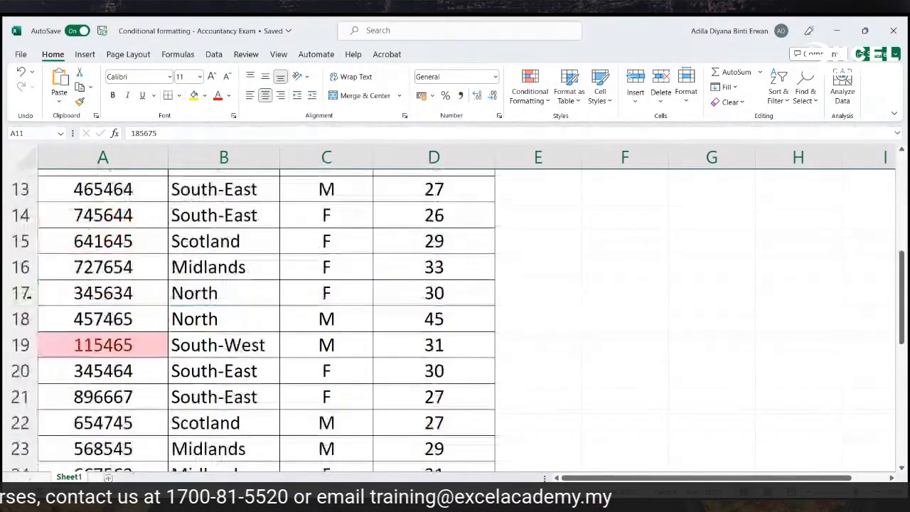
{"action": "left_click", "coordinate": [21, 345]}
{"action": "scroll", "coordinate": [41, 344], "scroll_direction": "down", "scroll_amount": 4}
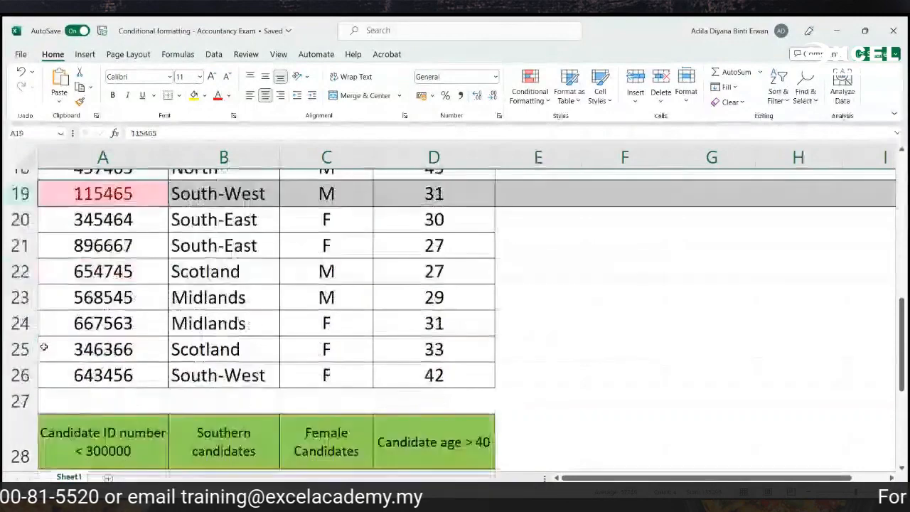
{"action": "scroll", "coordinate": [44, 346], "scroll_direction": "up", "scroll_amount": 4}
{"action": "scroll", "coordinate": [44, 347], "scroll_direction": "up", "scroll_amount": 3}
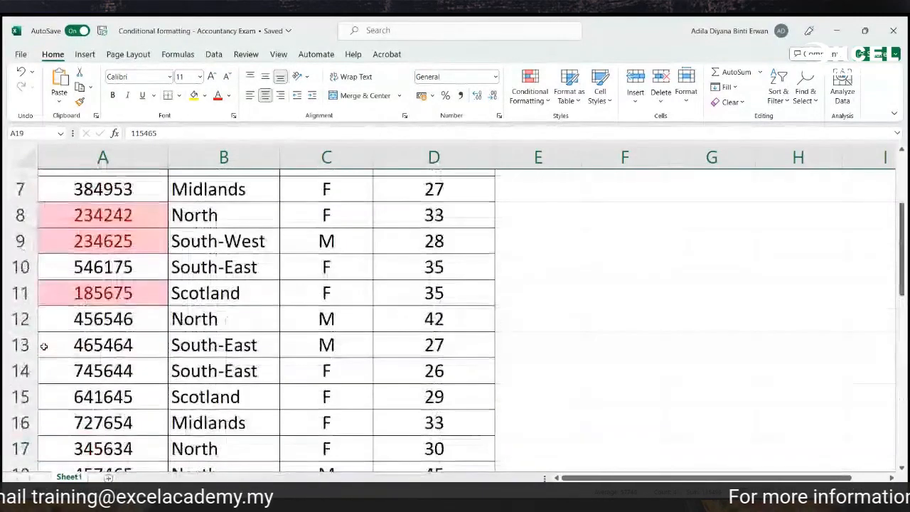
{"action": "scroll", "coordinate": [44, 346], "scroll_direction": "up", "scroll_amount": 2}
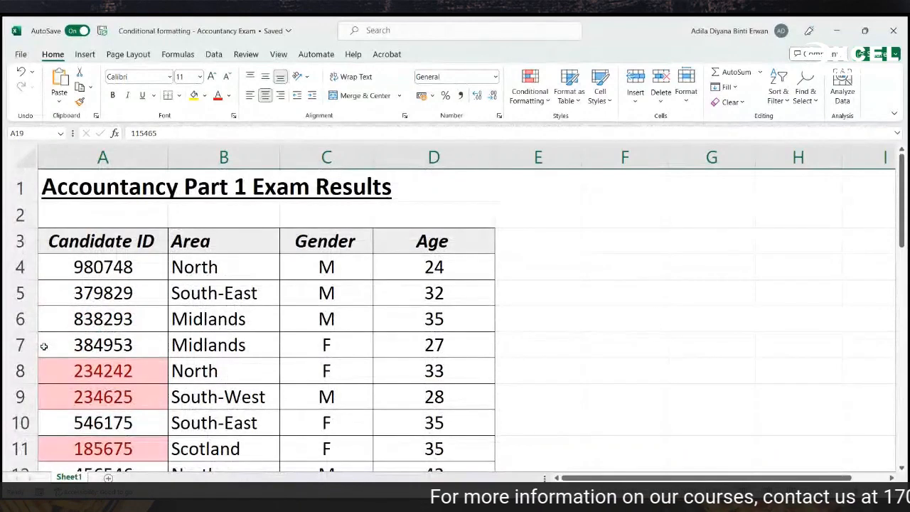
Read the Southern candidates criterion in B28 and look through the Area column for the entries it applies to
{"action": "scroll", "coordinate": [43, 346], "scroll_direction": "down", "scroll_amount": 7}
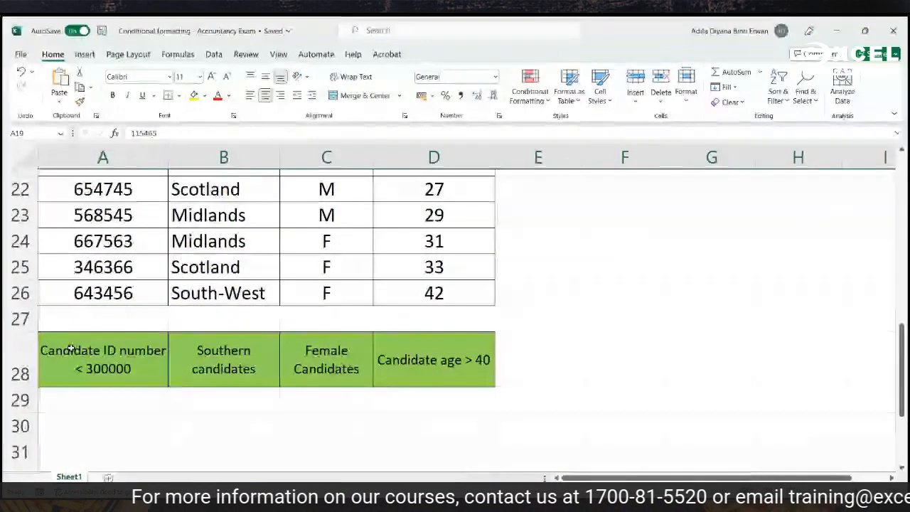
{"action": "left_click", "coordinate": [257, 364]}
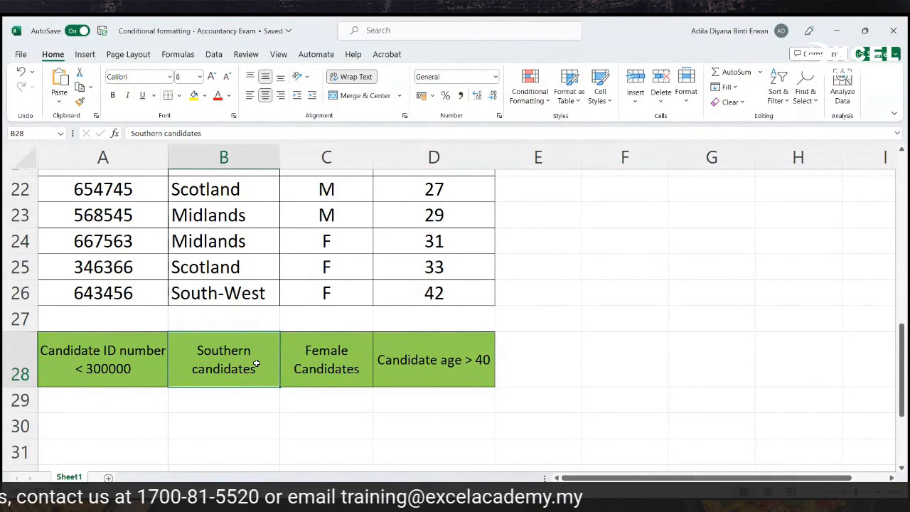
{"action": "scroll", "coordinate": [214, 377], "scroll_direction": "up", "scroll_amount": 2}
{"action": "scroll", "coordinate": [215, 377], "scroll_direction": "up", "scroll_amount": 5}
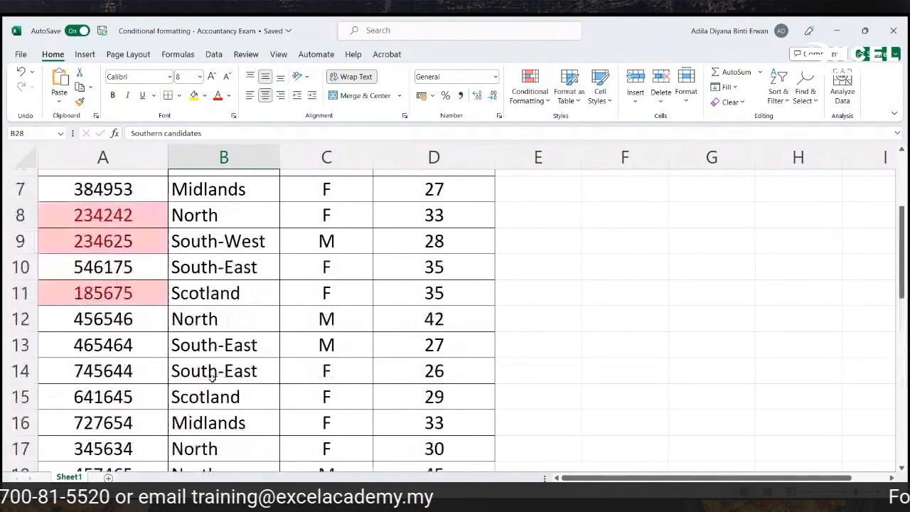
{"action": "scroll", "coordinate": [209, 377], "scroll_direction": "down", "scroll_amount": 3}
{"action": "scroll", "coordinate": [206, 375], "scroll_direction": "down", "scroll_amount": 5}
{"action": "scroll", "coordinate": [199, 374], "scroll_direction": "up", "scroll_amount": 2}
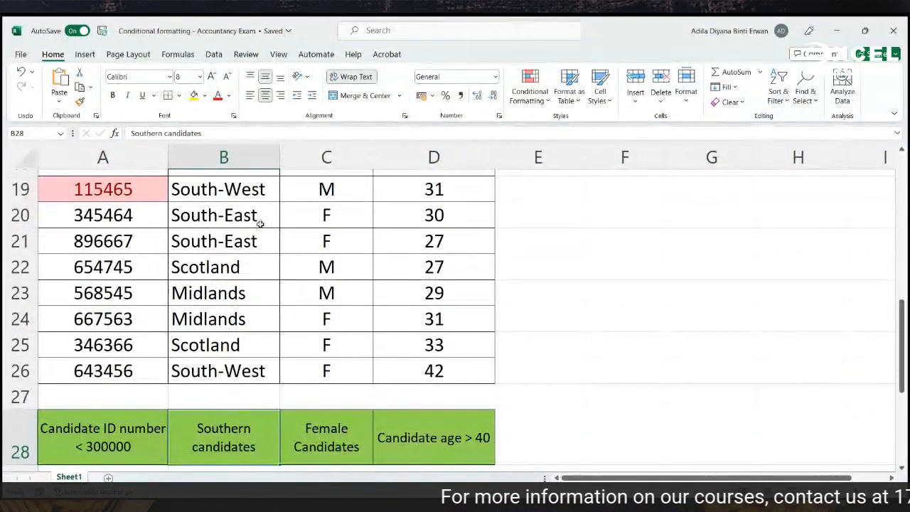
{"action": "scroll", "coordinate": [260, 225], "scroll_direction": "up", "scroll_amount": 6}
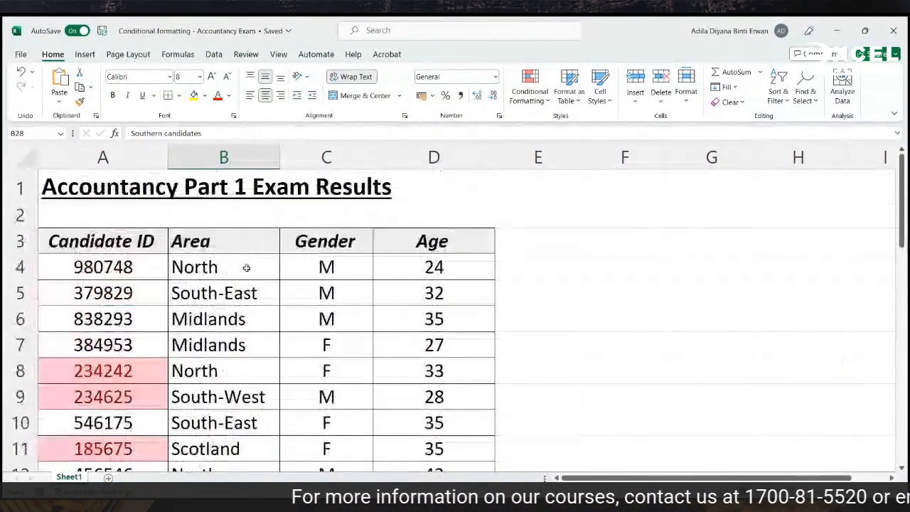
Highlight areas in B4:B26 containing "So" with light red fill and dark red text using a Text that Contains rule
{"action": "left_click", "coordinate": [244, 273]}
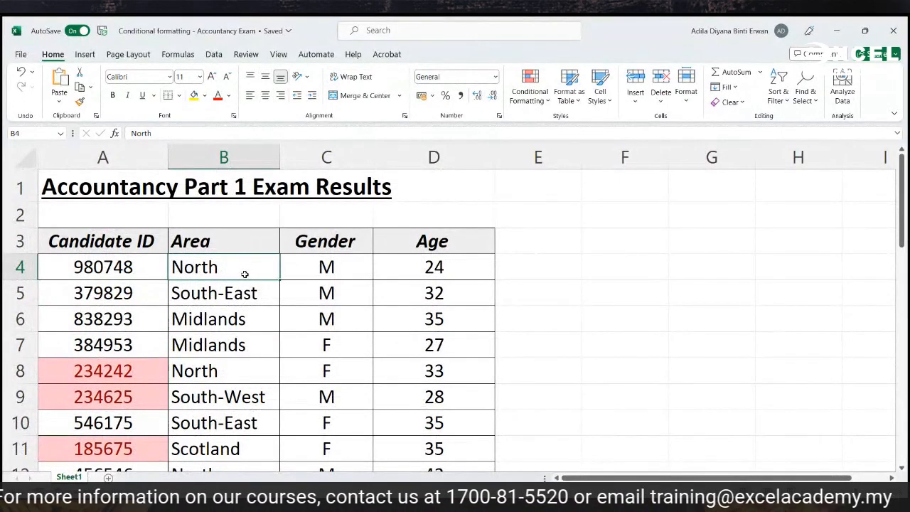
{"action": "key", "text": "ctrl+shift+Down"}
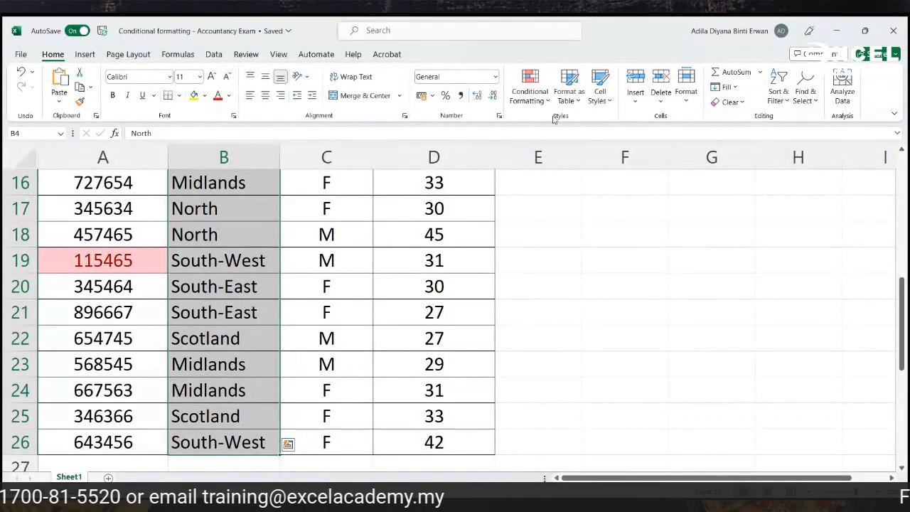
{"action": "left_click", "coordinate": [527, 98]}
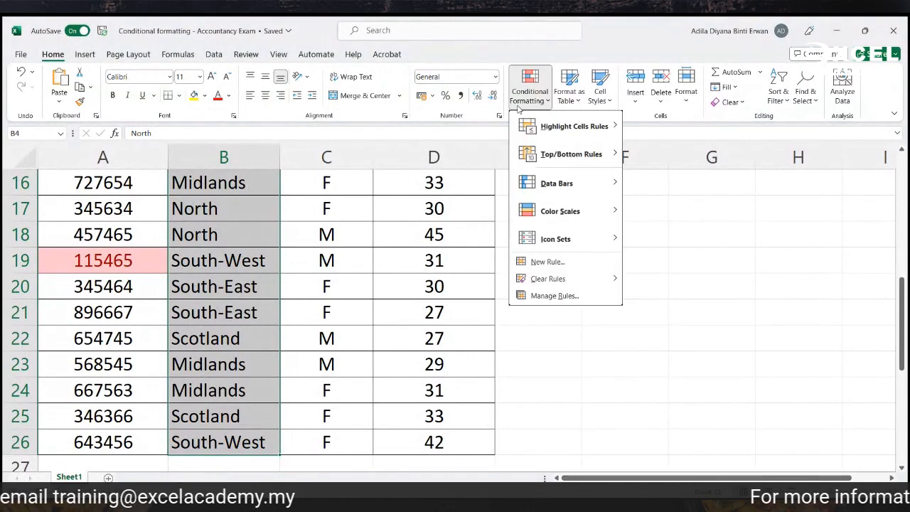
{"action": "mouse_move", "coordinate": [538, 128]}
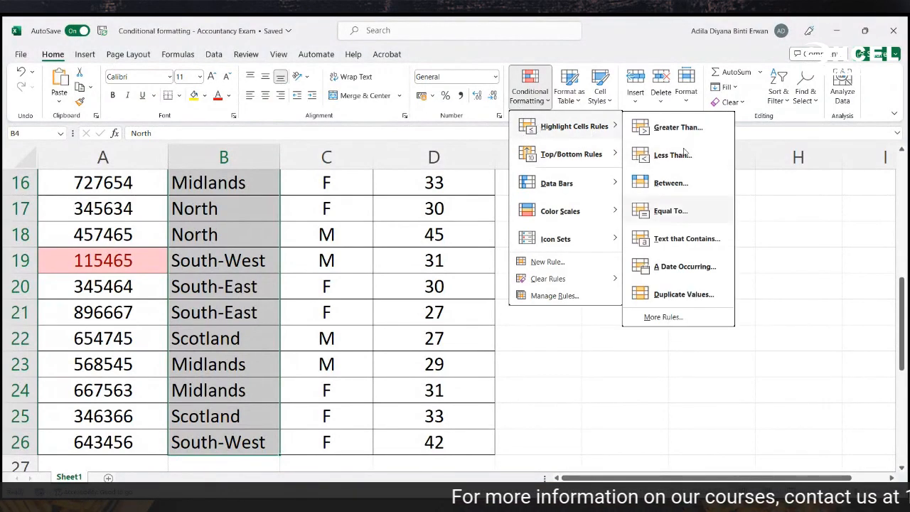
{"action": "left_click", "coordinate": [684, 246]}
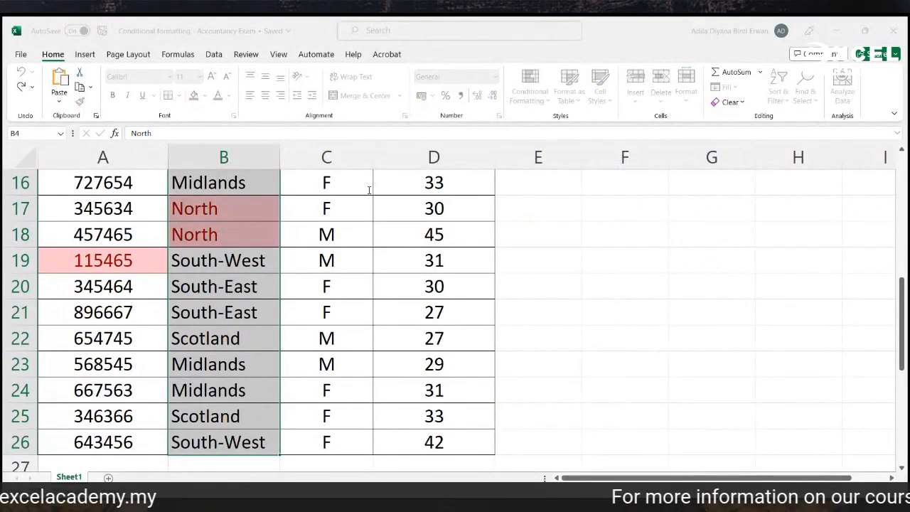
{"action": "type", "text": "So"}
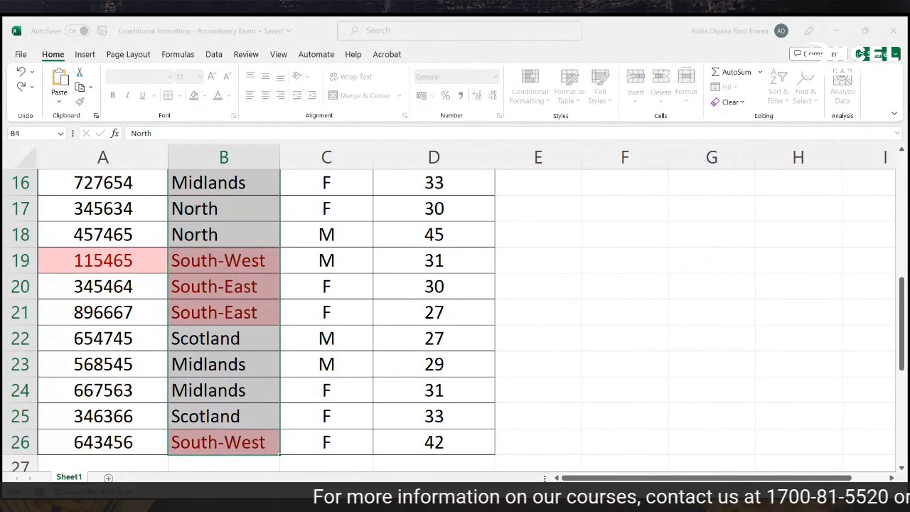
{"action": "left_click", "coordinate": [563, 223]}
{"action": "left_click", "coordinate": [325, 313]}
Check the highlighted southern areas in column B, including cells B26, B20 and B19 and the rows above
{"action": "scroll", "coordinate": [325, 342], "scroll_direction": "down", "scroll_amount": 2}
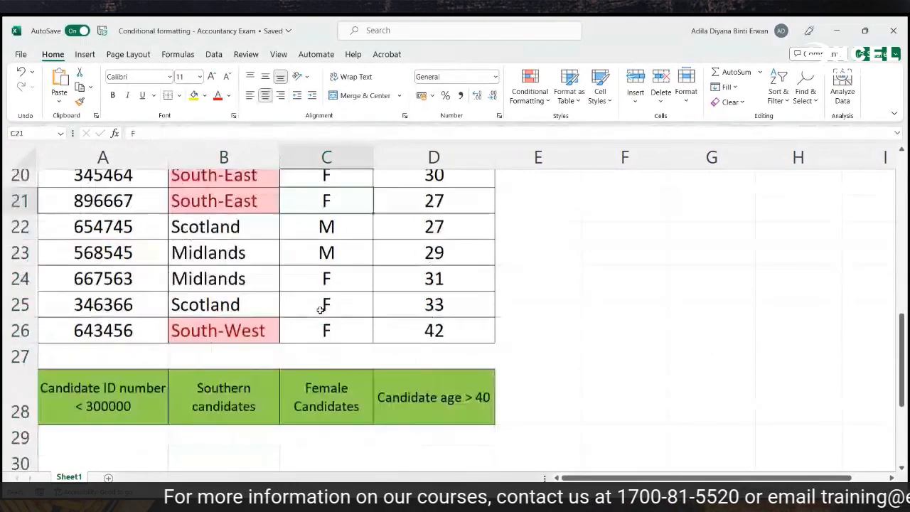
{"action": "left_click", "coordinate": [223, 340]}
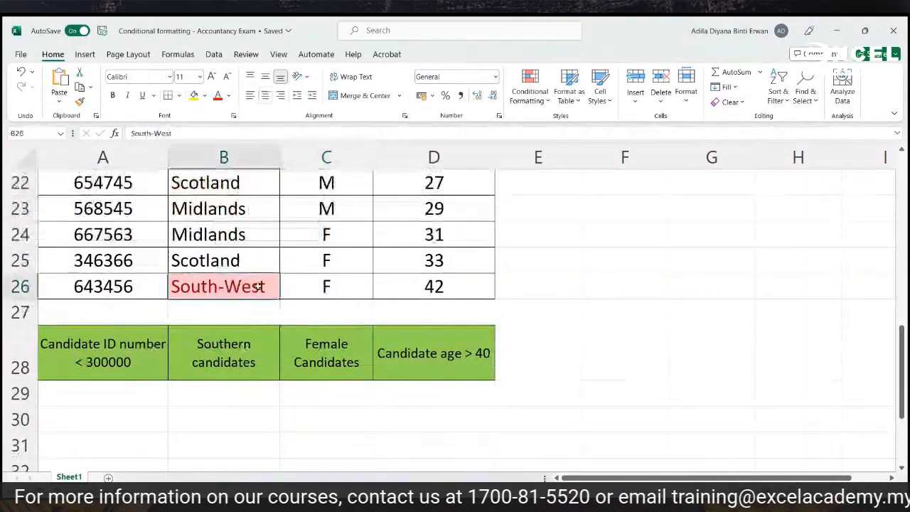
{"action": "scroll", "coordinate": [227, 287], "scroll_direction": "up", "scroll_amount": 1}
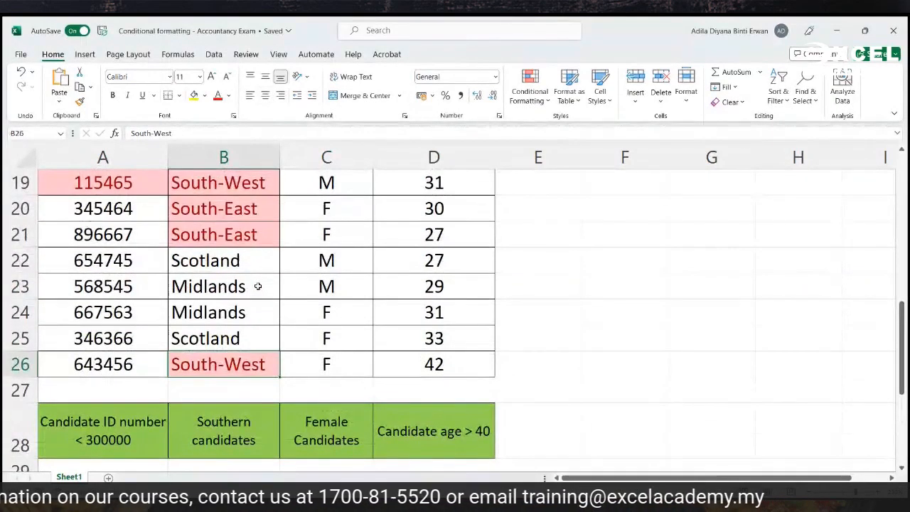
{"action": "left_click", "coordinate": [243, 228]}
{"action": "left_click", "coordinate": [242, 212]}
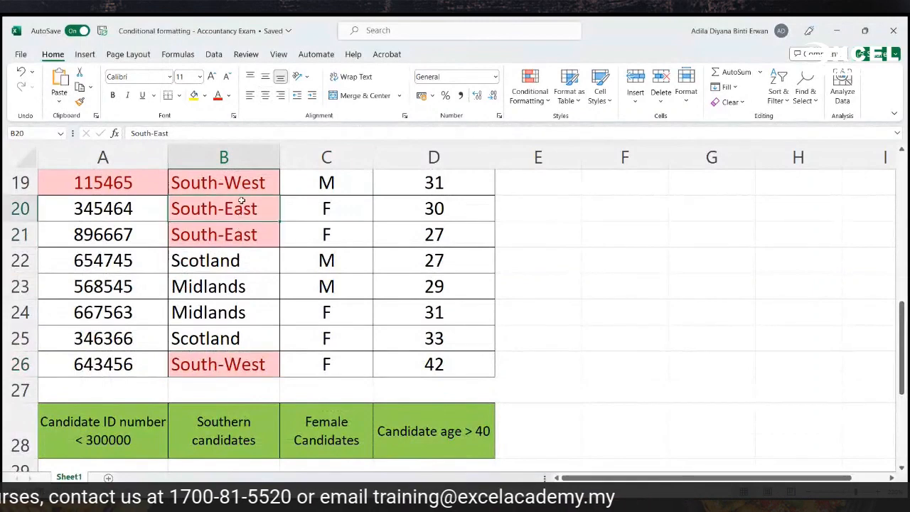
{"action": "left_click", "coordinate": [240, 181]}
{"action": "scroll", "coordinate": [240, 182], "scroll_direction": "up", "scroll_amount": 3}
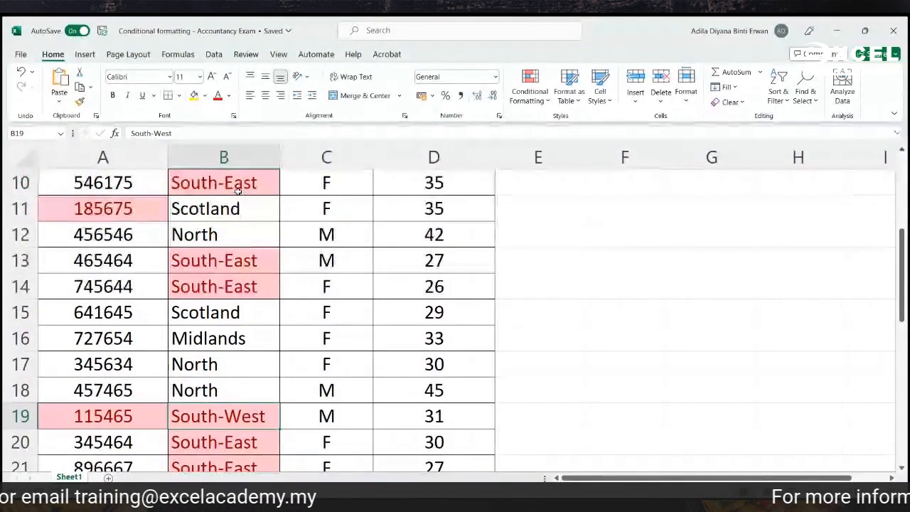
{"action": "scroll", "coordinate": [299, 306], "scroll_direction": "down", "scroll_amount": 4}
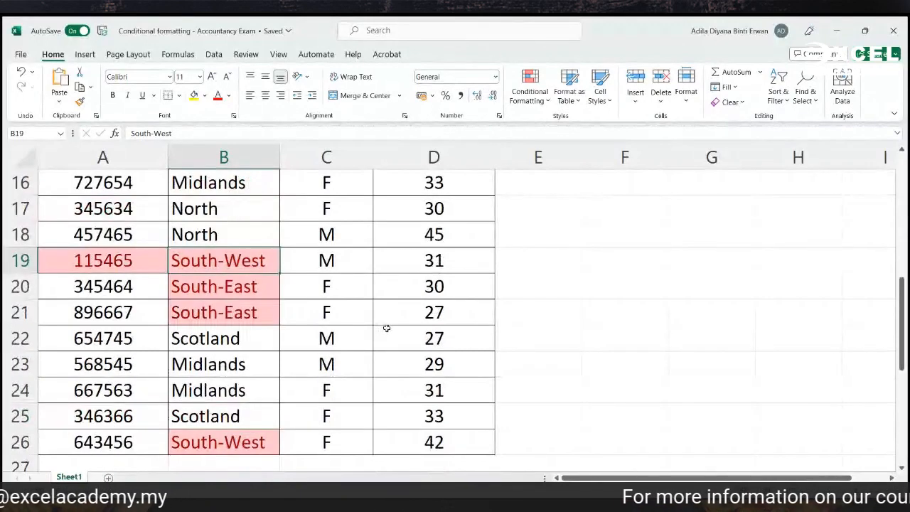
Following the Female Candidates criterion in C28, highlight genders in C4:C26 containing "F" with light red fill and dark red text using Text that Contains
{"action": "left_click", "coordinate": [350, 364]}
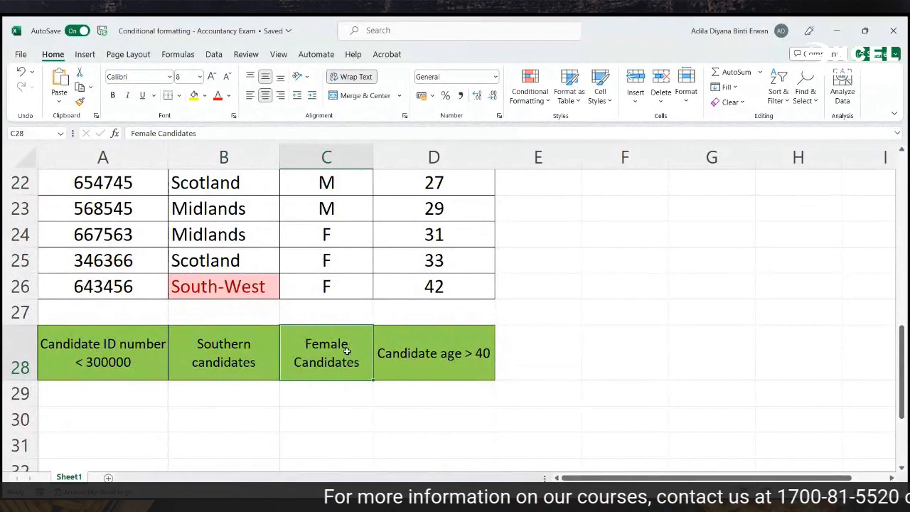
{"action": "scroll", "coordinate": [347, 349], "scroll_direction": "up", "scroll_amount": 3}
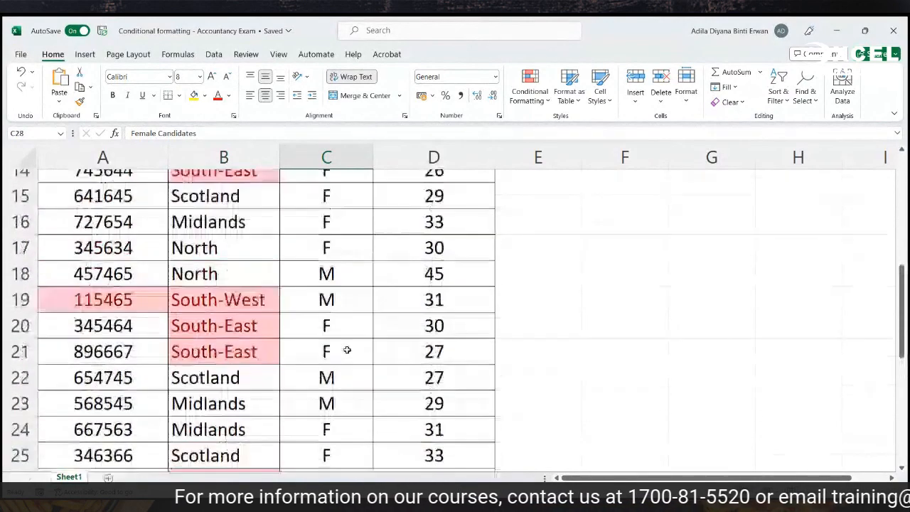
{"action": "scroll", "coordinate": [348, 349], "scroll_direction": "up", "scroll_amount": 4}
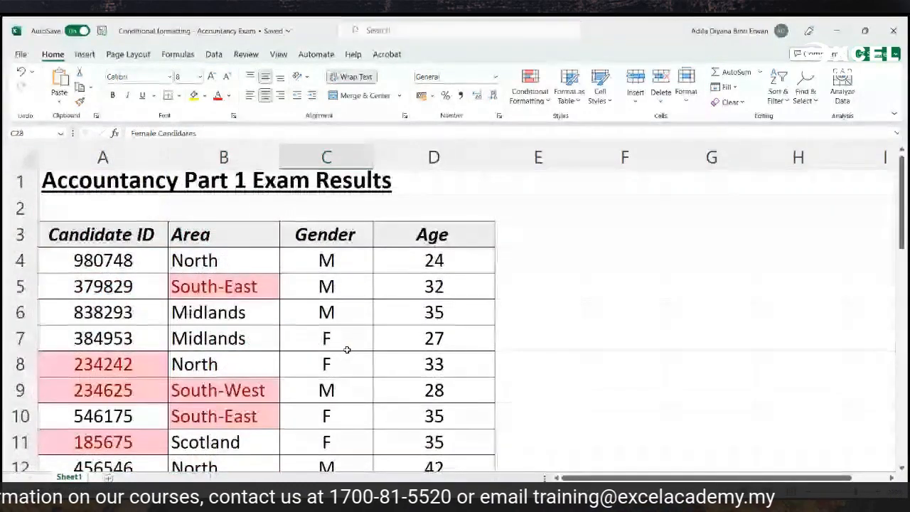
{"action": "left_click", "coordinate": [331, 263]}
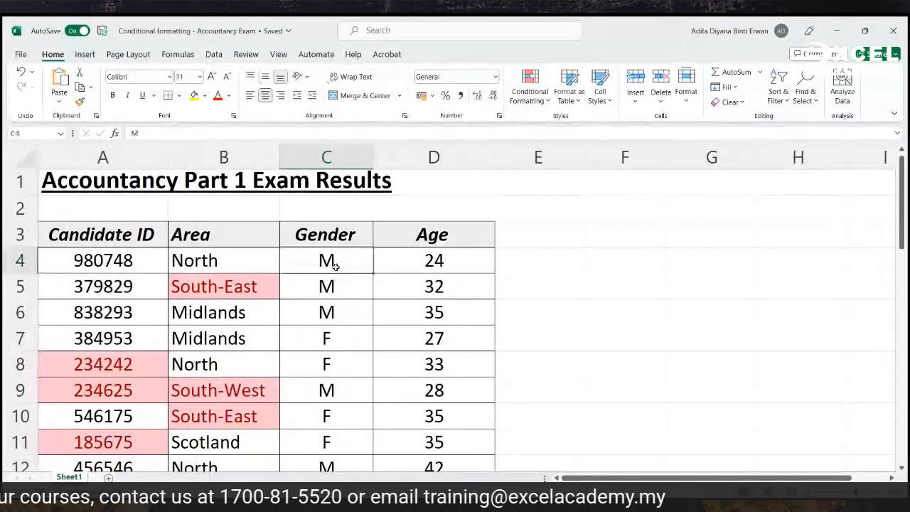
{"action": "left_click", "coordinate": [340, 348]}
{"action": "left_click_drag", "start_coordinate": [356, 261], "coordinate": [349, 442]}
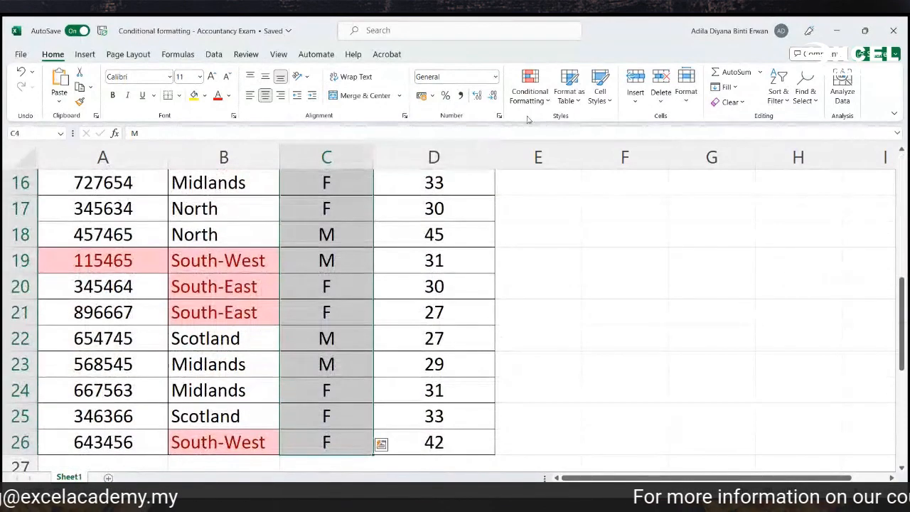
{"action": "left_click", "coordinate": [532, 105]}
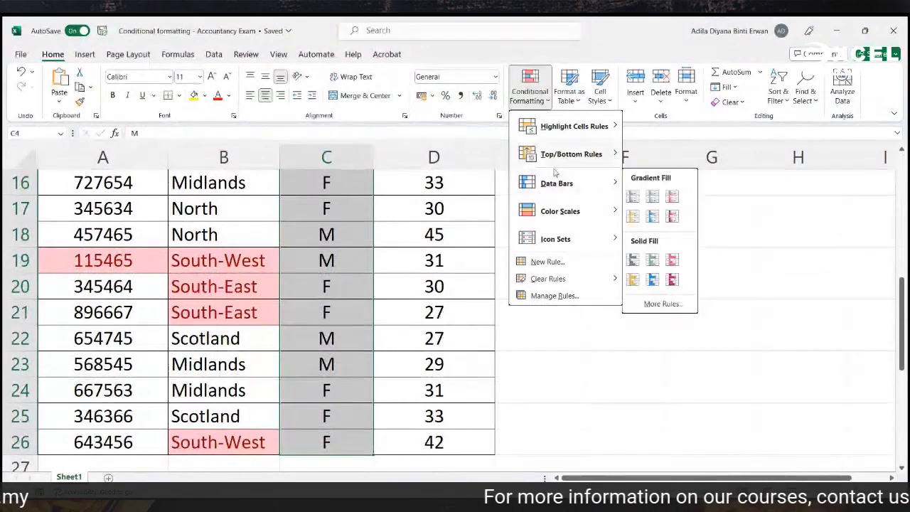
{"action": "mouse_move", "coordinate": [573, 133]}
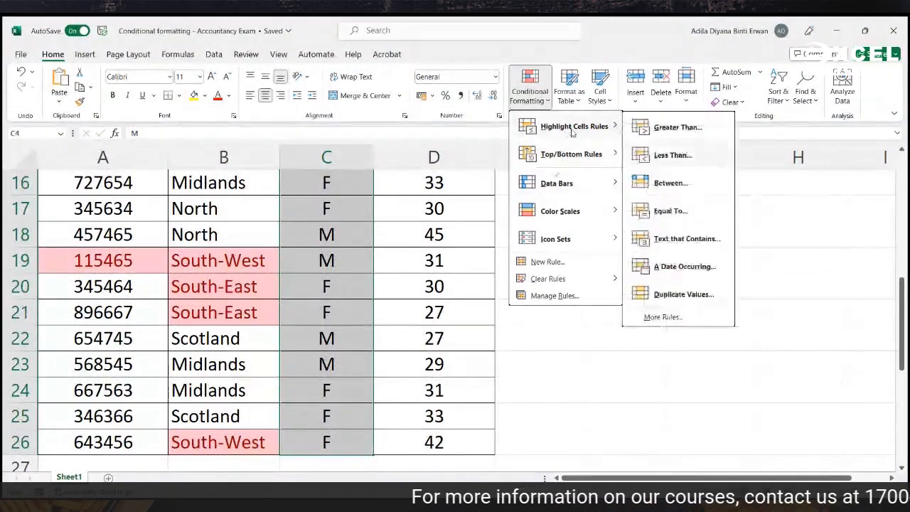
{"action": "left_click", "coordinate": [719, 240]}
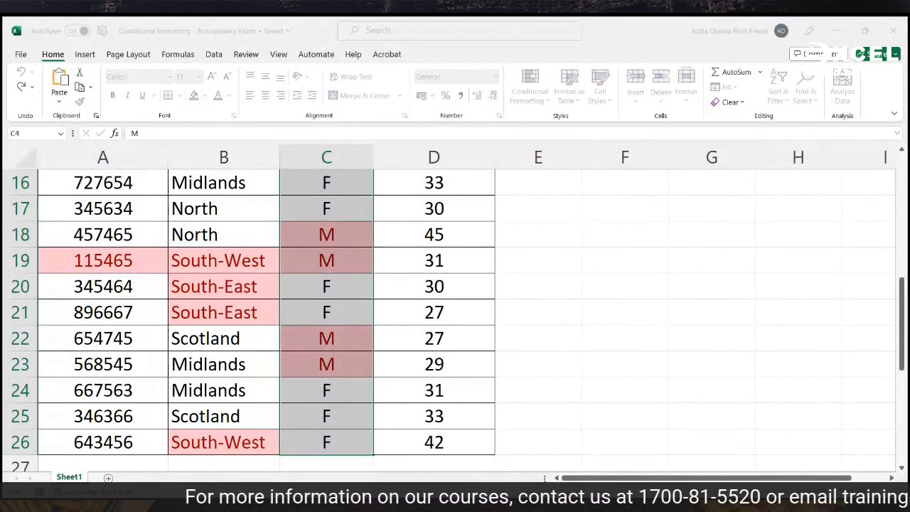
{"action": "type", "text": "F"}
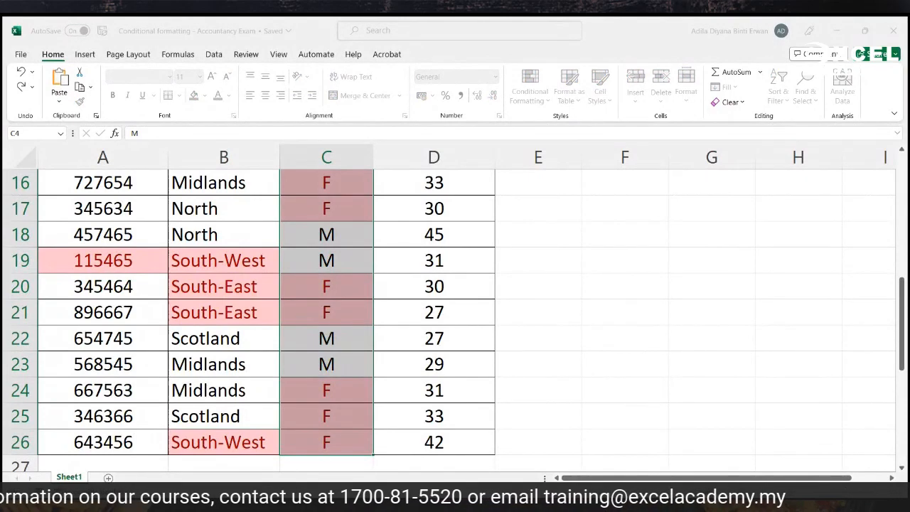
{"action": "key", "text": "Return"}
{"action": "left_click", "coordinate": [543, 228]}
{"action": "scroll", "coordinate": [541, 311], "scroll_direction": "down", "scroll_amount": 1}
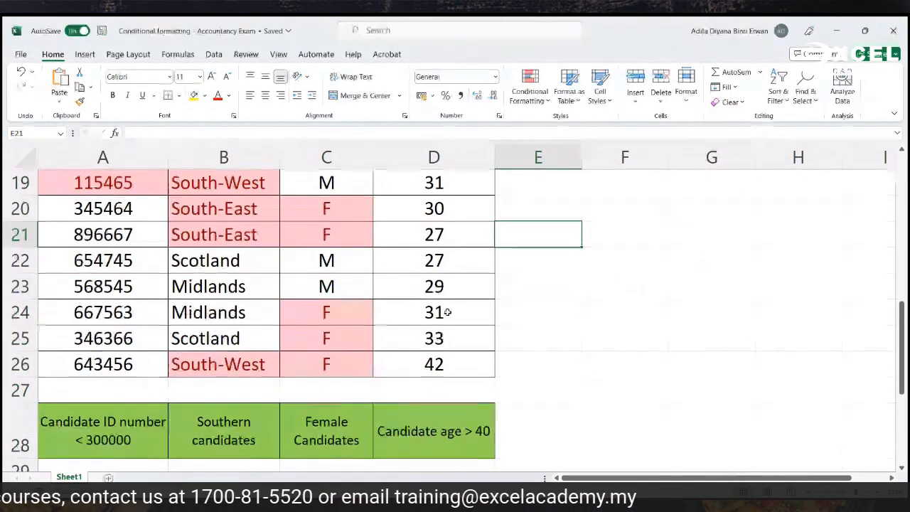
{"action": "scroll", "coordinate": [448, 312], "scroll_direction": "down", "scroll_amount": 1}
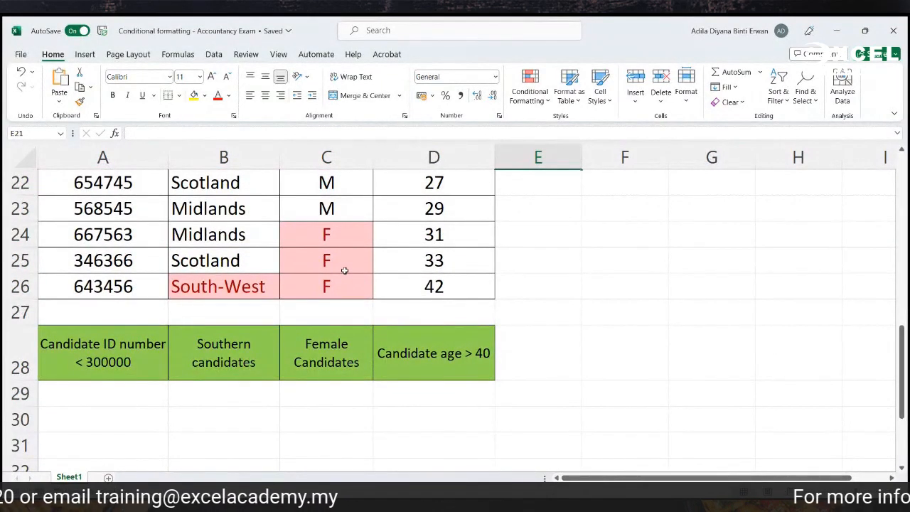
Following the age criterion in D28, highlight ages in D4:D26 greater than 40 with light red fill and dark red text
{"action": "left_click", "coordinate": [409, 348]}
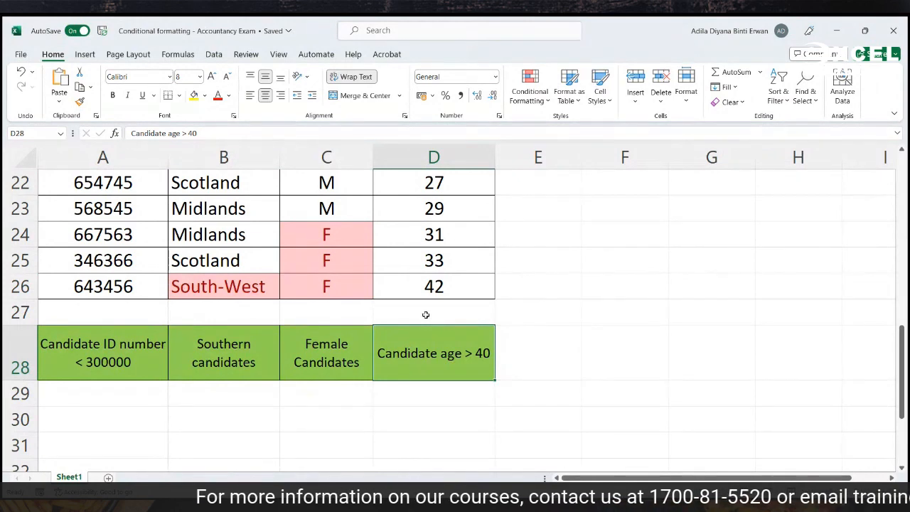
{"action": "scroll", "coordinate": [426, 315], "scroll_direction": "up", "scroll_amount": 6}
{"action": "scroll", "coordinate": [425, 315], "scroll_direction": "up", "scroll_amount": 3}
{"action": "left_click", "coordinate": [435, 269]}
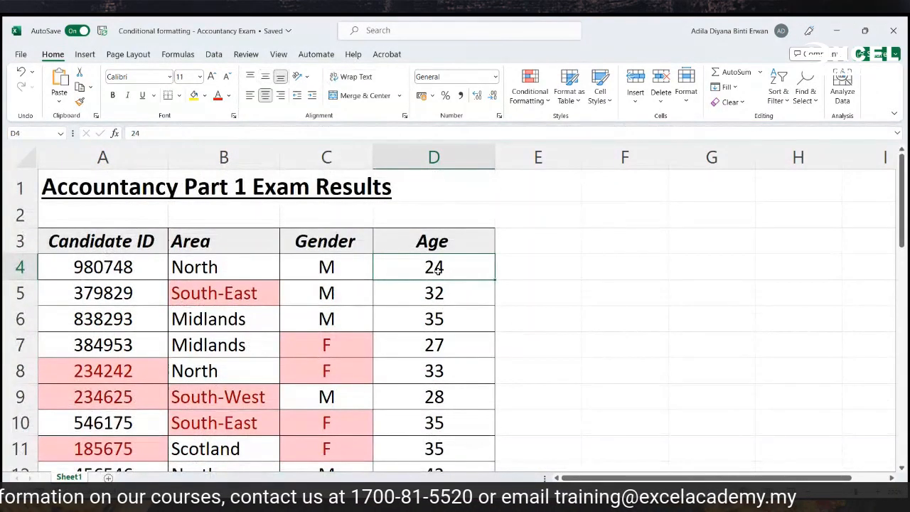
{"action": "key", "text": "ctrl+shift+Down"}
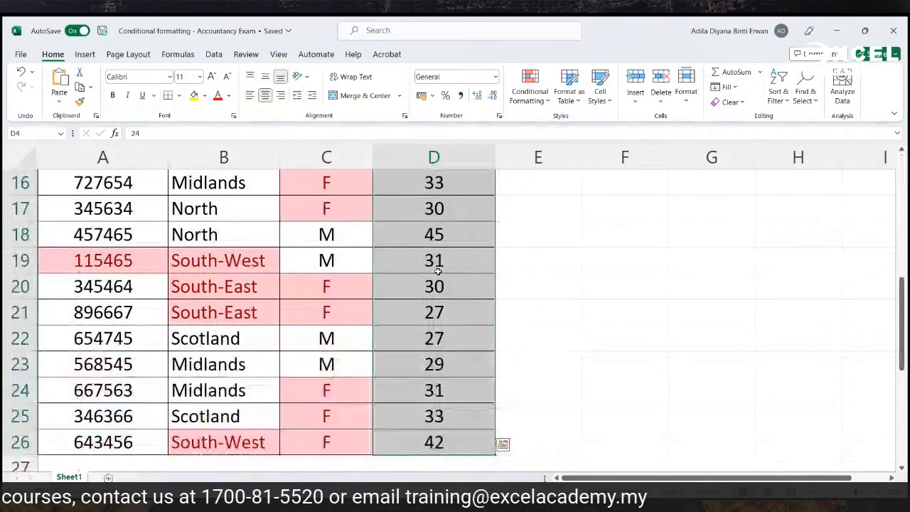
{"action": "left_click", "coordinate": [530, 91]}
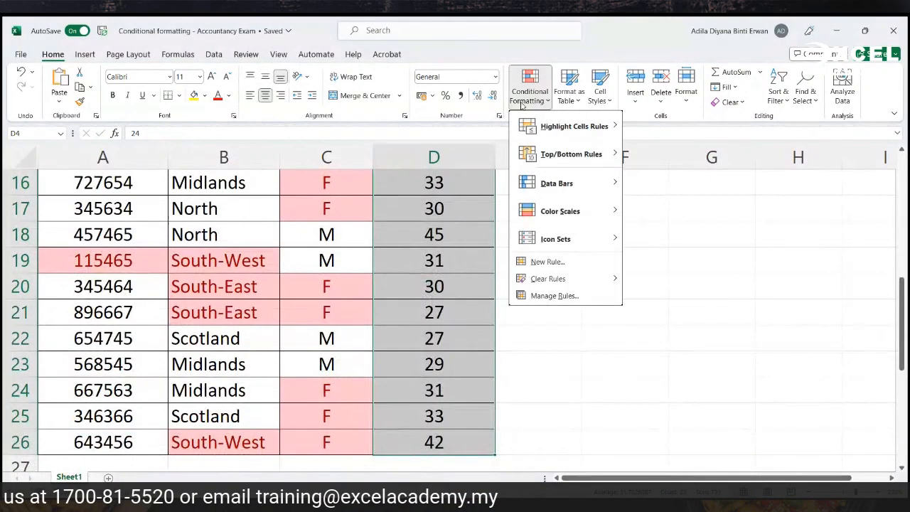
{"action": "mouse_move", "coordinate": [528, 128]}
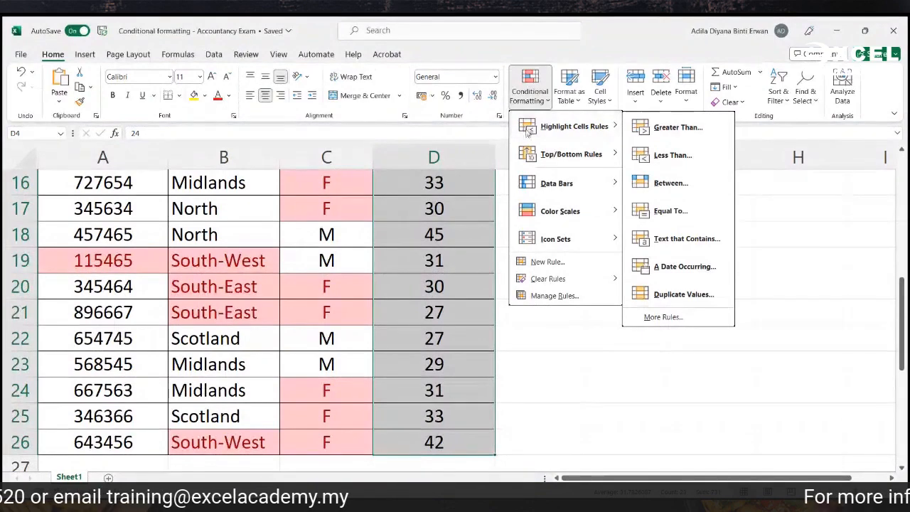
{"action": "scroll", "coordinate": [465, 234], "scroll_direction": "down", "scroll_amount": 2}
{"action": "scroll", "coordinate": [468, 236], "scroll_direction": "up", "scroll_amount": 1}
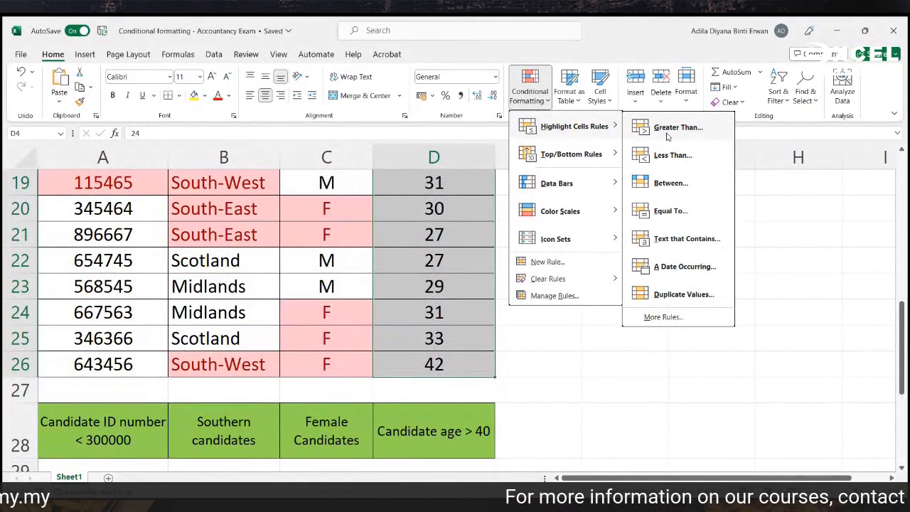
{"action": "left_click", "coordinate": [668, 133]}
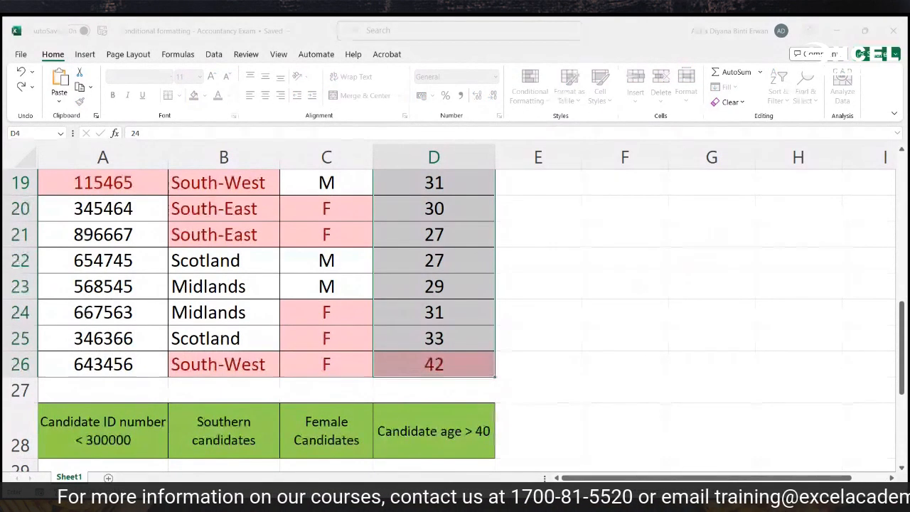
{"action": "key", "text": "Return"}
{"action": "left_click", "coordinate": [614, 313]}
Check the highlighted ages throughout column D against the criterion, including cells D12, D18 and D26
{"action": "scroll", "coordinate": [638, 344], "scroll_direction": "up", "scroll_amount": 5}
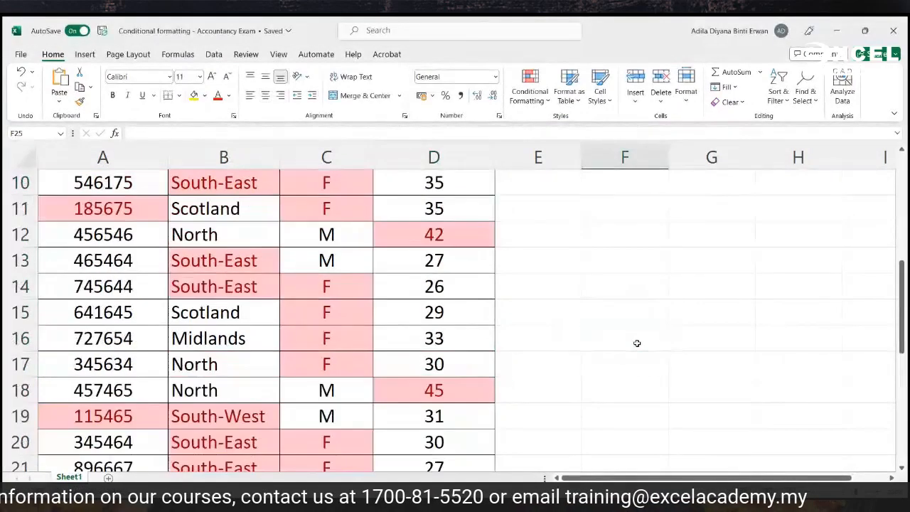
{"action": "left_click", "coordinate": [471, 387]}
{"action": "scroll", "coordinate": [470, 386], "scroll_direction": "down", "scroll_amount": 2}
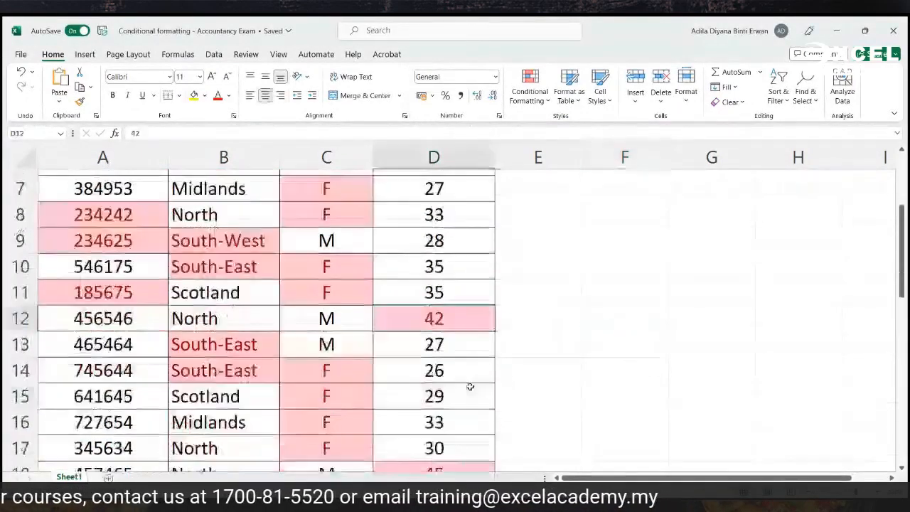
{"action": "left_click", "coordinate": [471, 387]}
{"action": "scroll", "coordinate": [470, 387], "scroll_direction": "down", "scroll_amount": 2}
{"action": "left_click", "coordinate": [443, 436]}
{"action": "scroll", "coordinate": [444, 431], "scroll_direction": "down", "scroll_amount": 2}
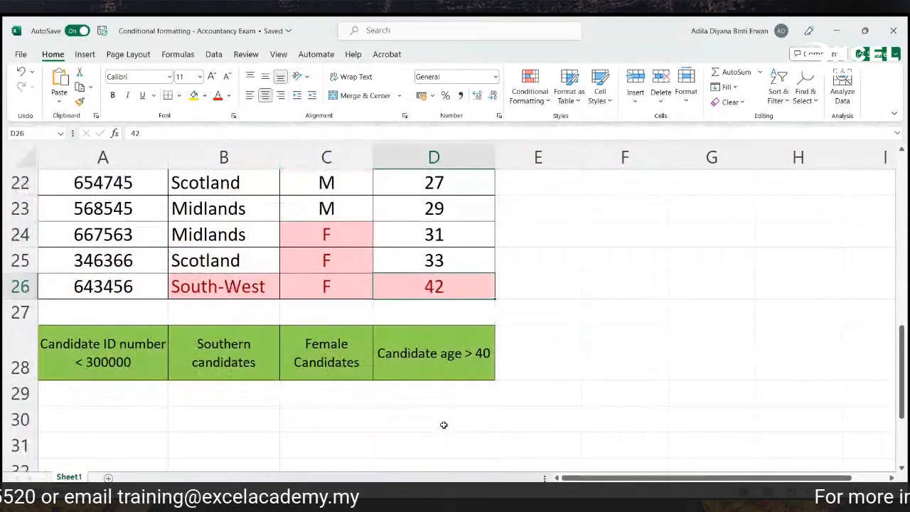
{"action": "scroll", "coordinate": [444, 427], "scroll_direction": "up", "scroll_amount": 7}
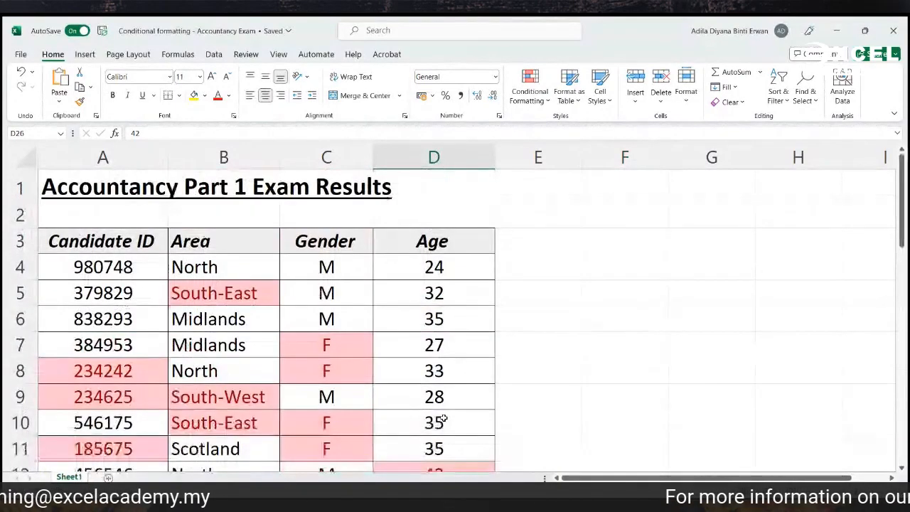
{"action": "scroll", "coordinate": [444, 421], "scroll_direction": "down", "scroll_amount": 5}
{"action": "scroll", "coordinate": [444, 420], "scroll_direction": "up", "scroll_amount": 2}
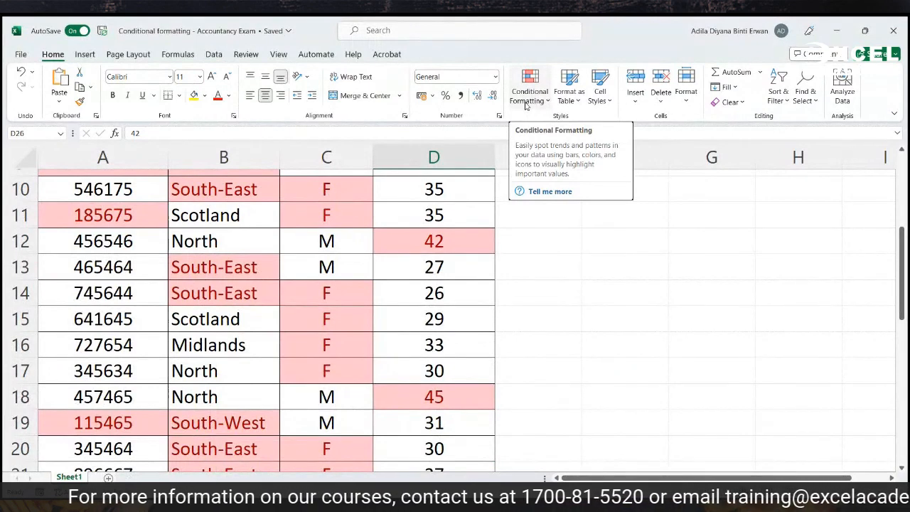
{"action": "left_click", "coordinate": [560, 251]}
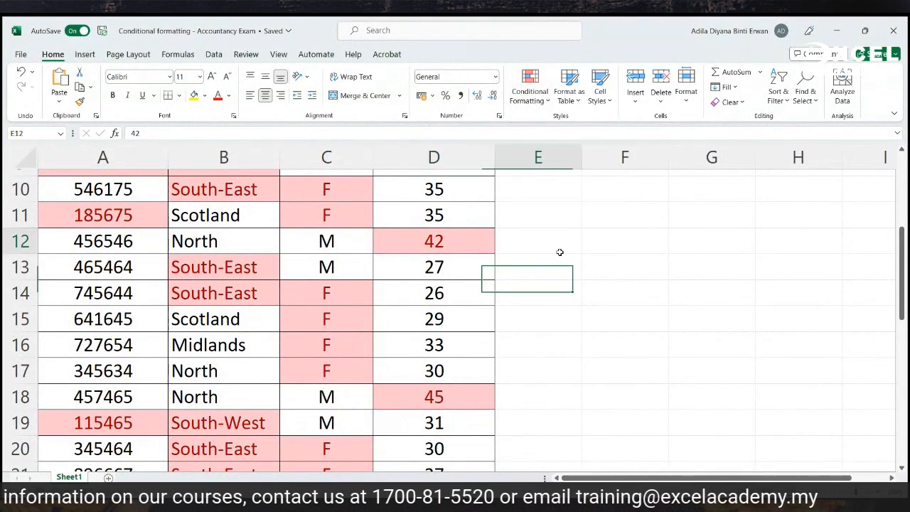
{"action": "scroll", "coordinate": [560, 254], "scroll_direction": "up", "scroll_amount": 3}
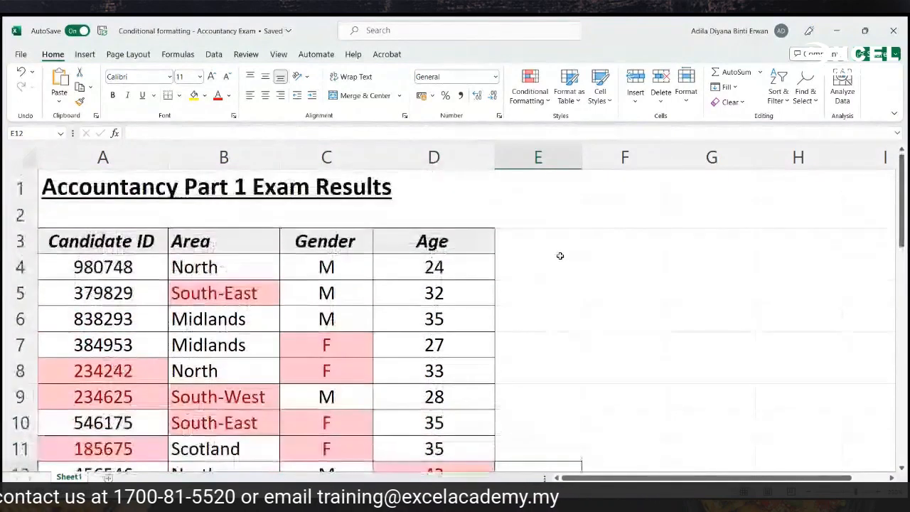
{"action": "left_click", "coordinate": [20, 186]}
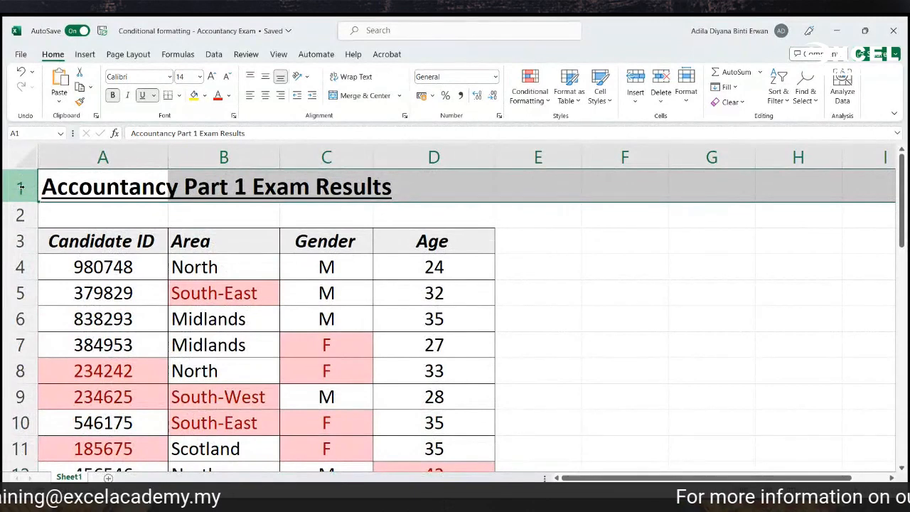
{"action": "left_click", "coordinate": [529, 100]}
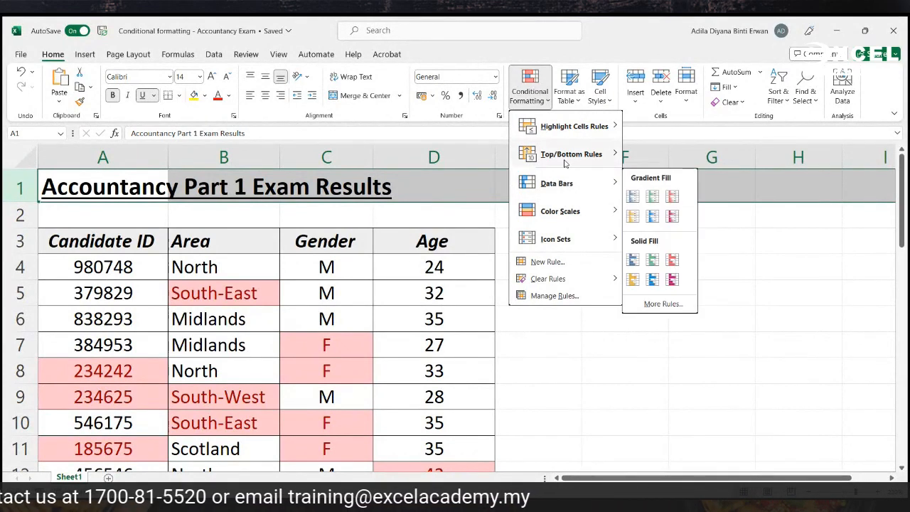
{"action": "mouse_move", "coordinate": [566, 163]}
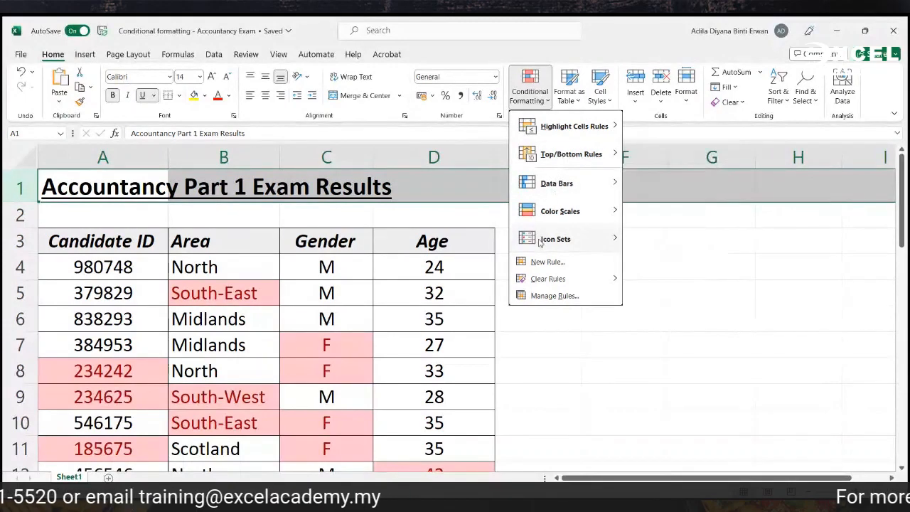
{"action": "mouse_move", "coordinate": [540, 243]}
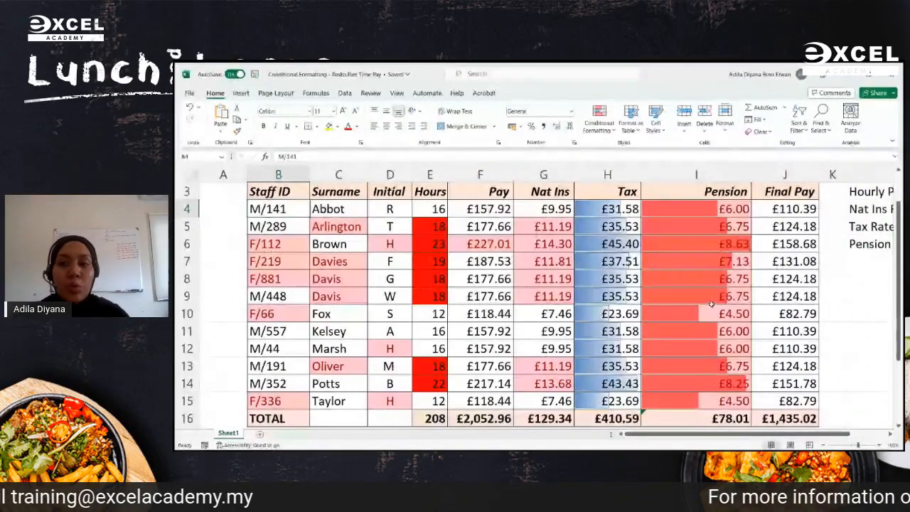
In the Pesko Part Time Pay workbook, review the weekly pay title and the row 3 headings from Staff ID to Final Pay
{"action": "scroll", "coordinate": [711, 303], "scroll_direction": "up", "scroll_amount": 1}
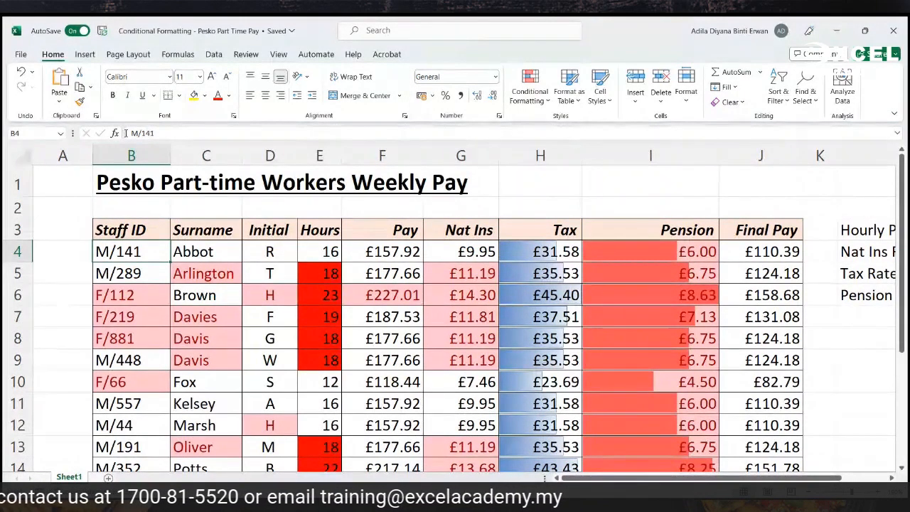
{"action": "left_click", "coordinate": [155, 183]}
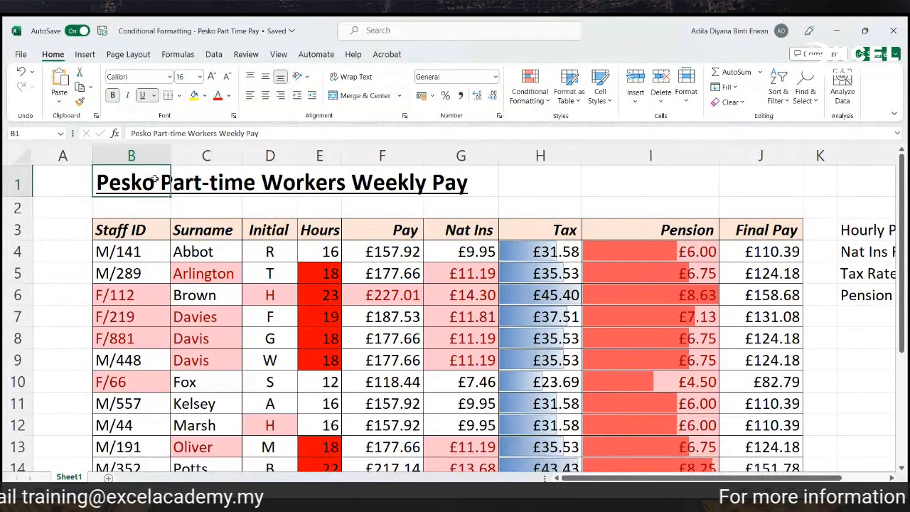
{"action": "left_click_drag", "start_coordinate": [144, 229], "coordinate": [777, 242]}
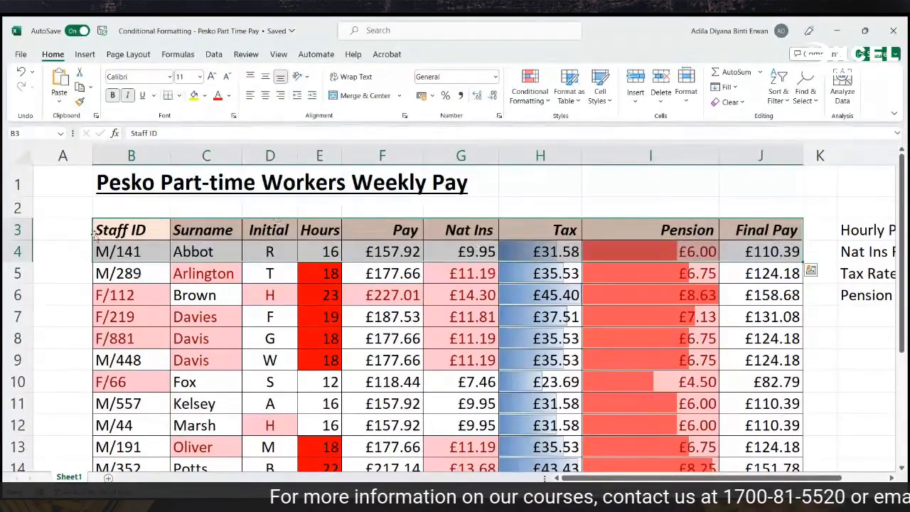
{"action": "left_click", "coordinate": [122, 229]}
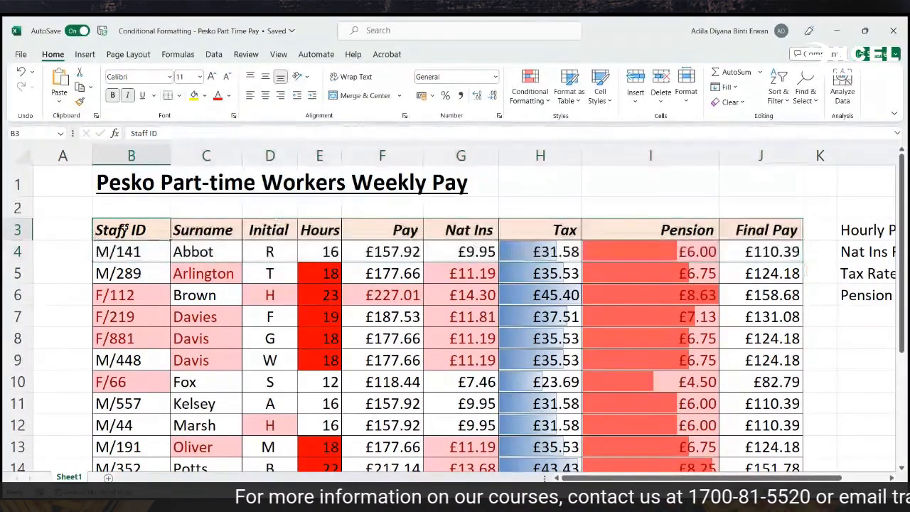
{"action": "left_click", "coordinate": [205, 228]}
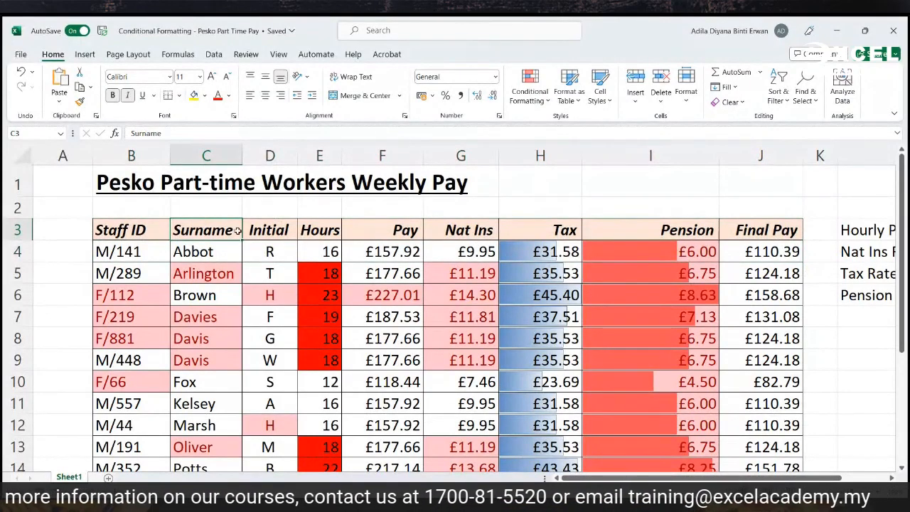
{"action": "left_click", "coordinate": [269, 231]}
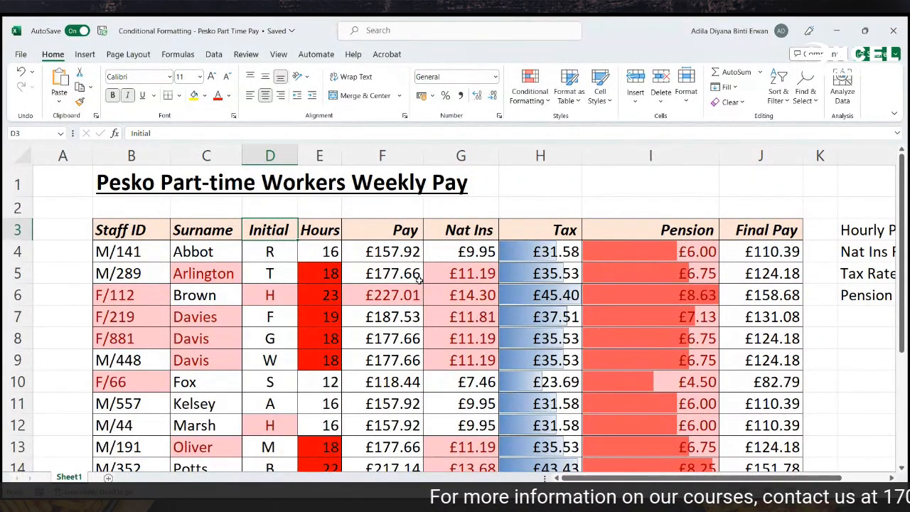
{"action": "left_click", "coordinate": [468, 241]}
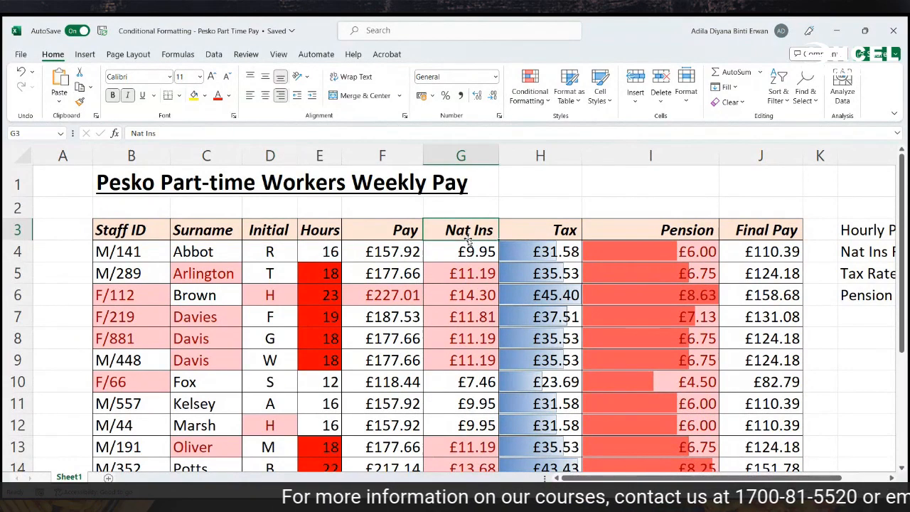
{"action": "left_click", "coordinate": [532, 228]}
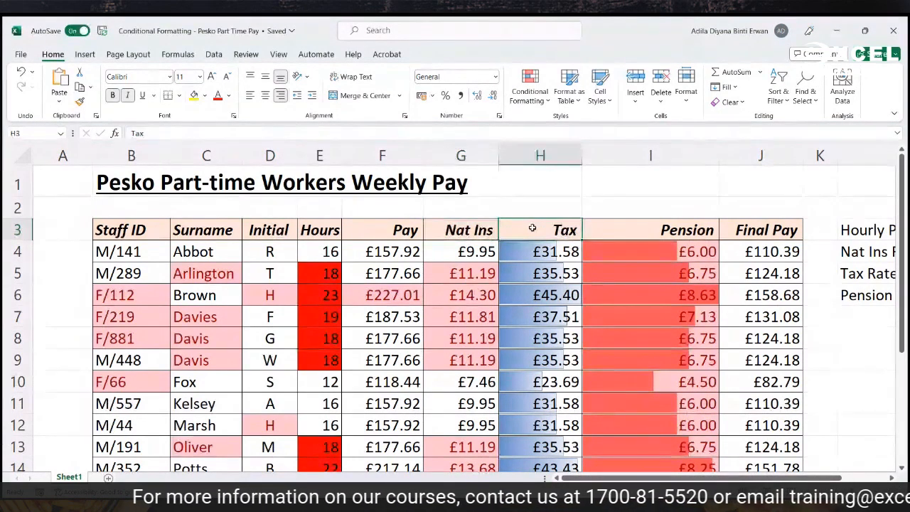
{"action": "left_click", "coordinate": [639, 226]}
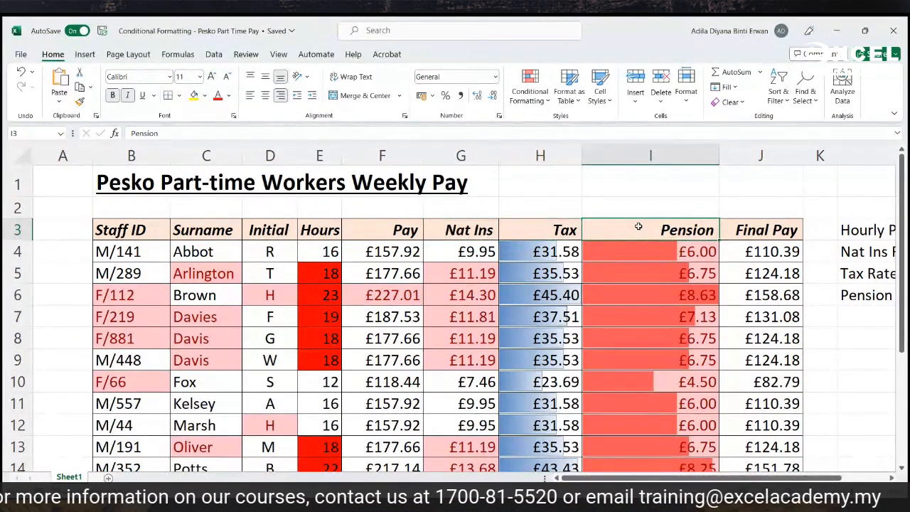
{"action": "left_click", "coordinate": [772, 235]}
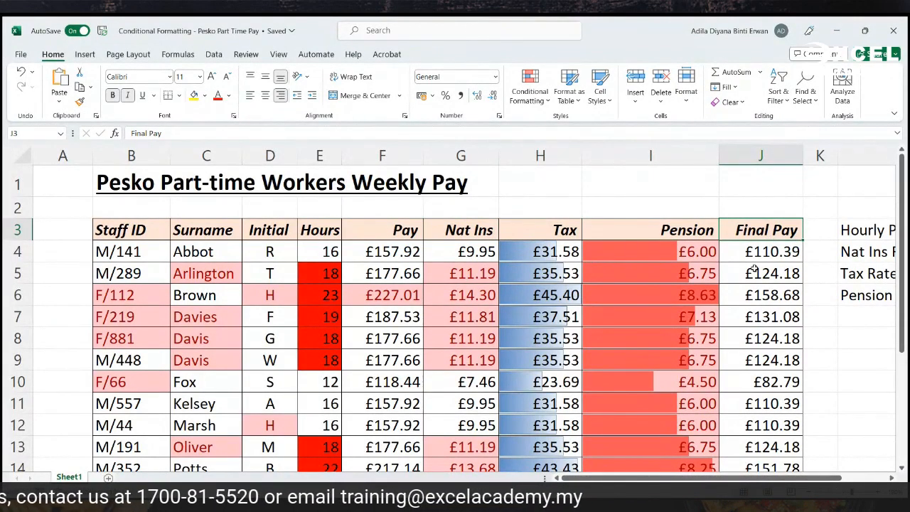
Inspect the Final Pay formula in J4 and the cells it references, leaving the formula as it is
{"action": "left_click", "coordinate": [756, 259]}
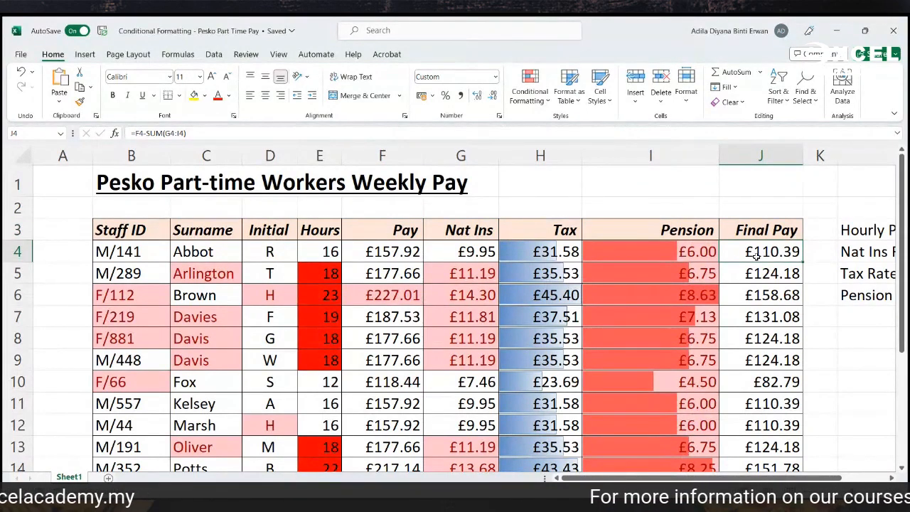
{"action": "double_click", "coordinate": [760, 253]}
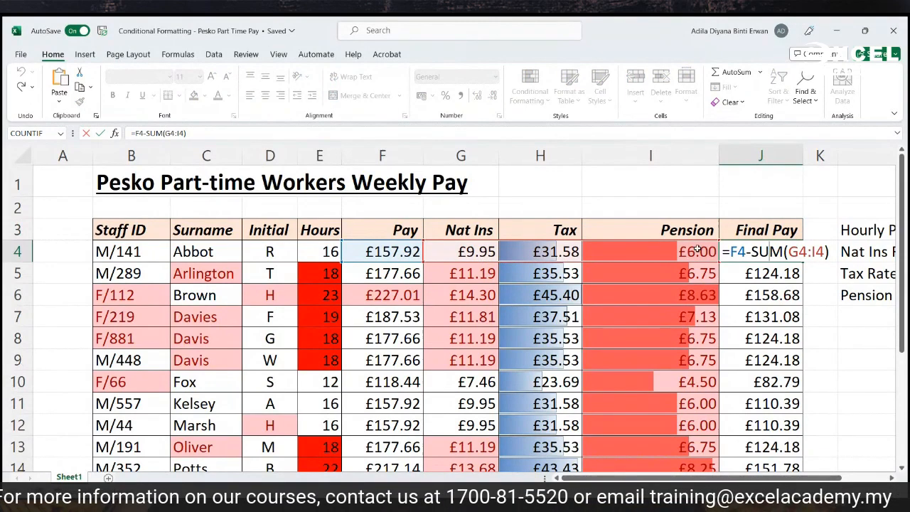
{"action": "left_click", "coordinate": [792, 187]}
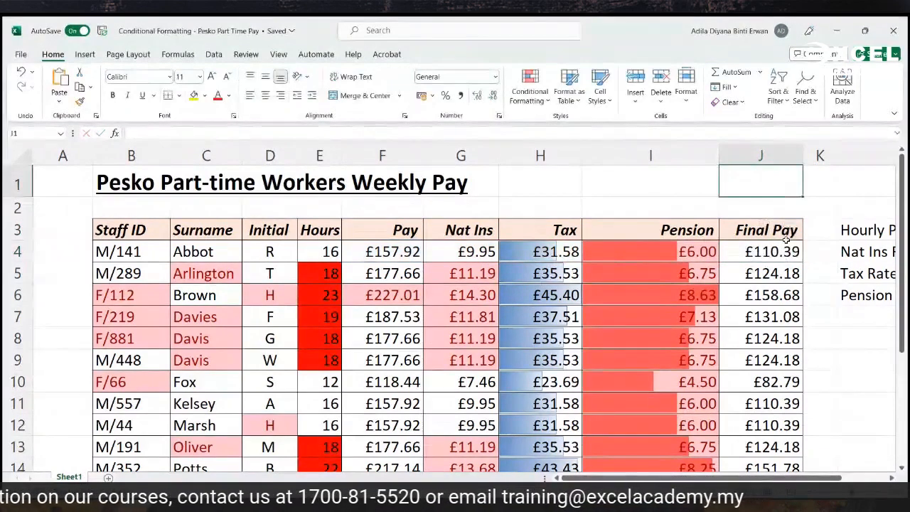
{"action": "left_click", "coordinate": [767, 262]}
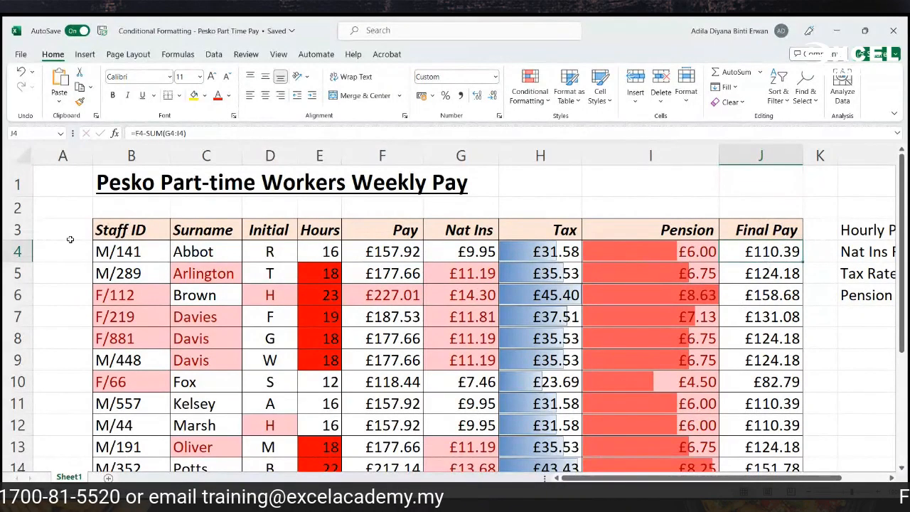
Clear all conditional formatting rules from the staff pay data in cells B4:J15
{"action": "scroll", "coordinate": [338, 333], "scroll_direction": "down", "scroll_amount": 1}
{"action": "scroll", "coordinate": [342, 320], "scroll_direction": "up", "scroll_amount": 1}
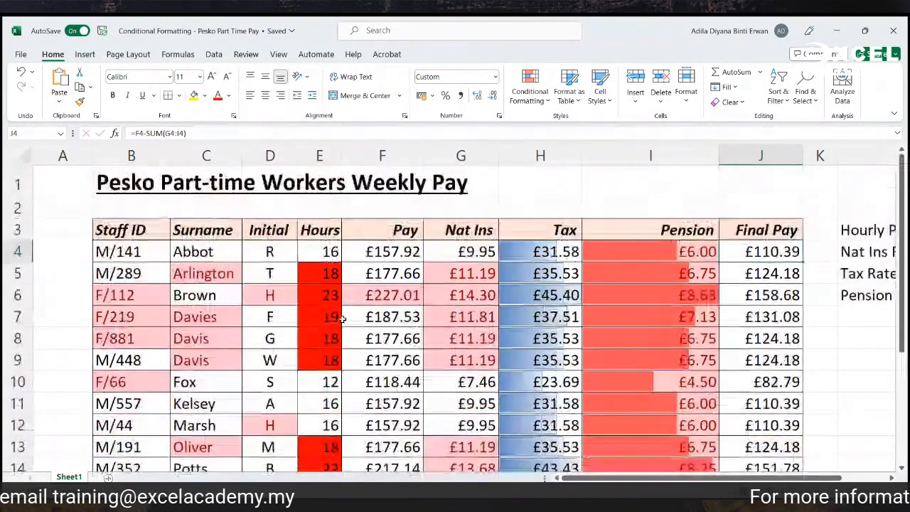
{"action": "scroll", "coordinate": [337, 313], "scroll_direction": "down", "scroll_amount": 1}
{"action": "left_click_drag", "start_coordinate": [135, 187], "coordinate": [762, 425]}
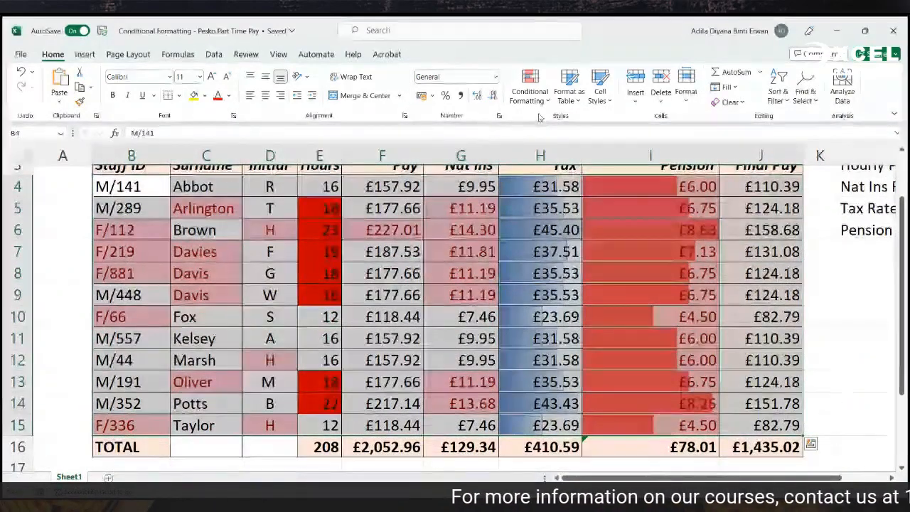
{"action": "left_click", "coordinate": [530, 87]}
{"action": "mouse_move", "coordinate": [533, 279]}
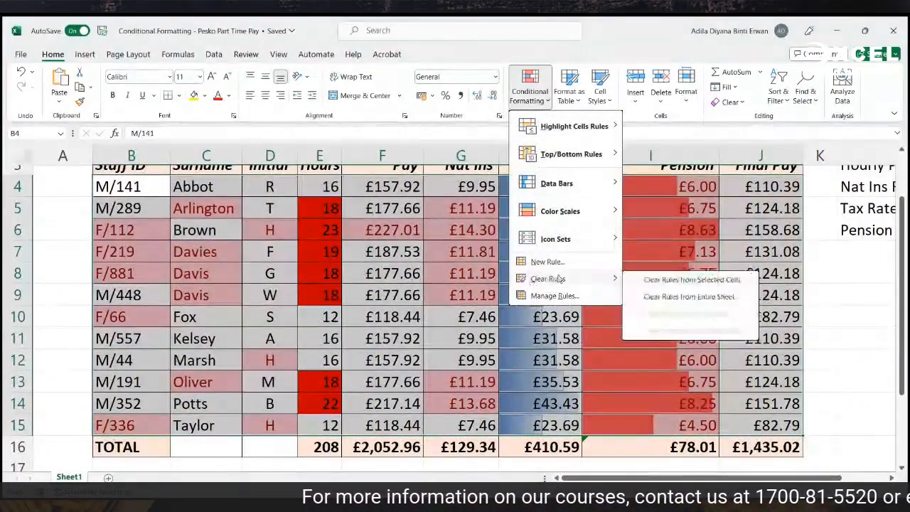
{"action": "left_click", "coordinate": [672, 279]}
{"action": "left_click", "coordinate": [825, 279]}
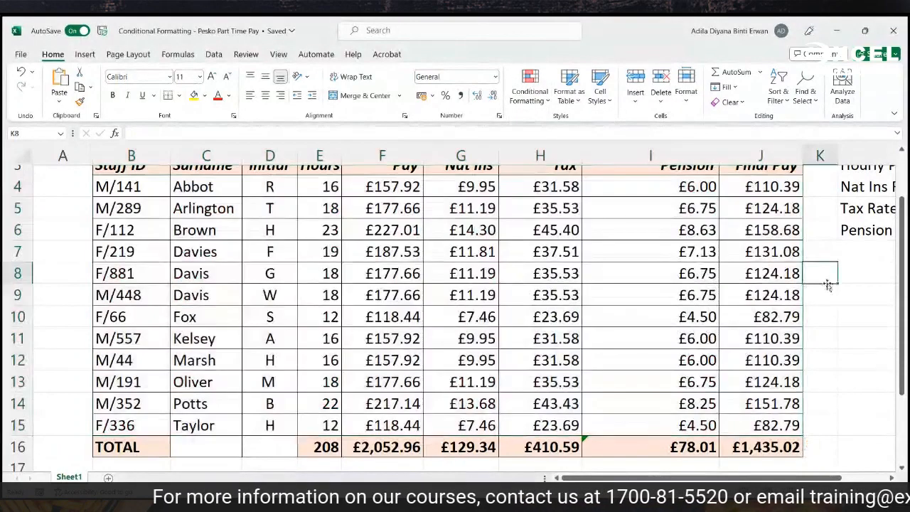
{"action": "scroll", "coordinate": [834, 279], "scroll_direction": "up", "scroll_amount": 1}
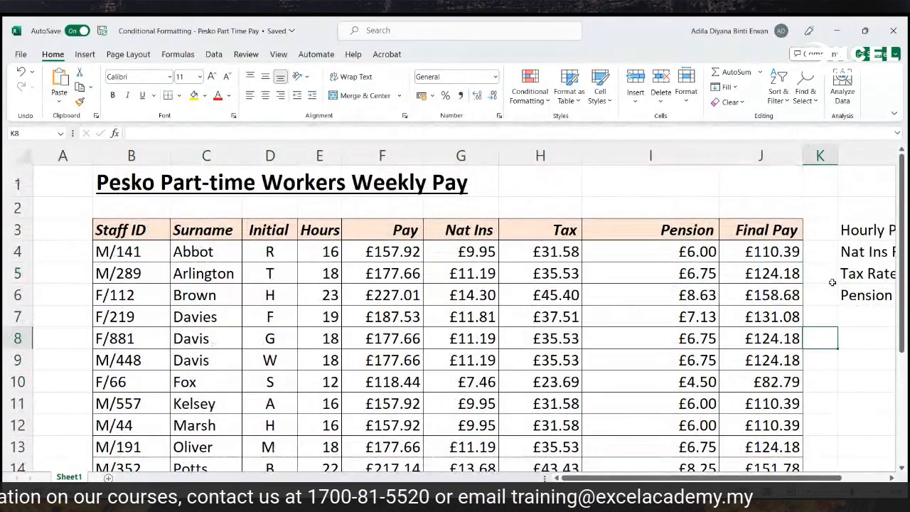
Review the conditional format criteria in row 18 for each column, from the Females criterion in B18 to the icon set in J18
{"action": "scroll", "coordinate": [833, 283], "scroll_direction": "down", "scroll_amount": 3}
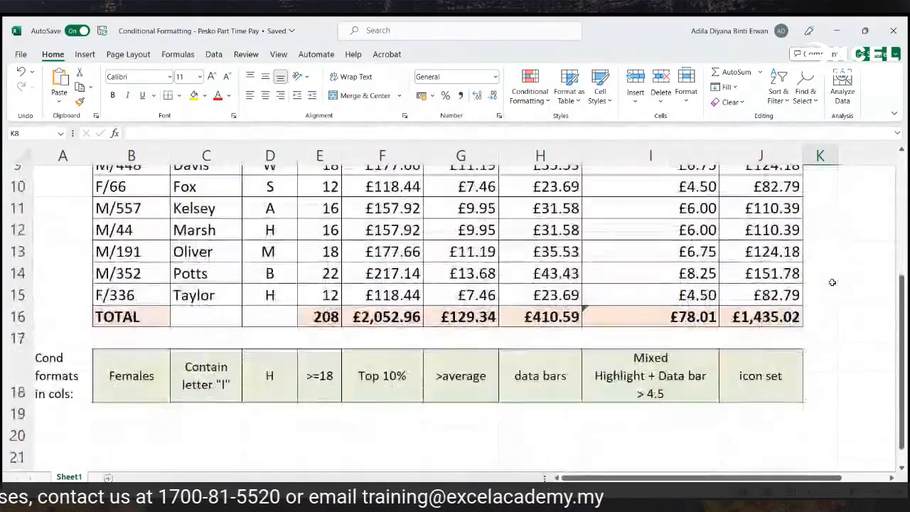
{"action": "left_click", "coordinate": [13, 379]}
{"action": "left_click", "coordinate": [126, 375]}
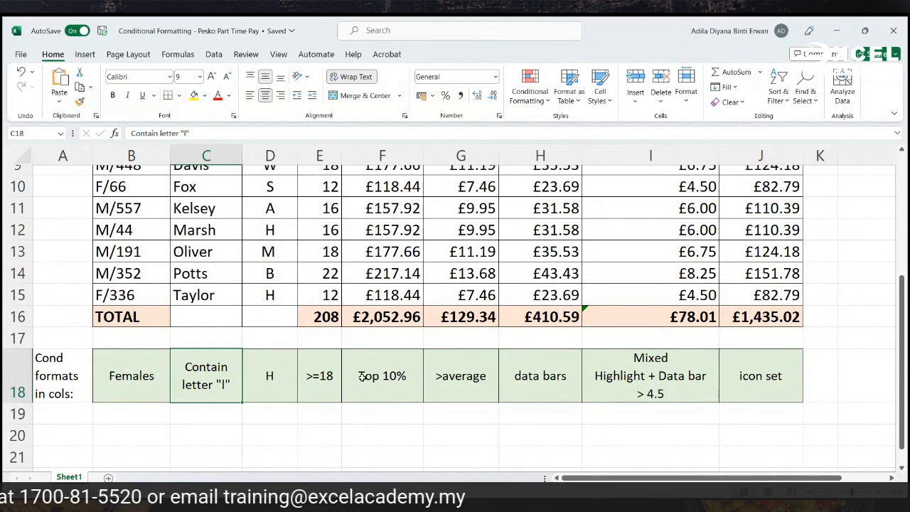
{"action": "left_click", "coordinate": [388, 377]}
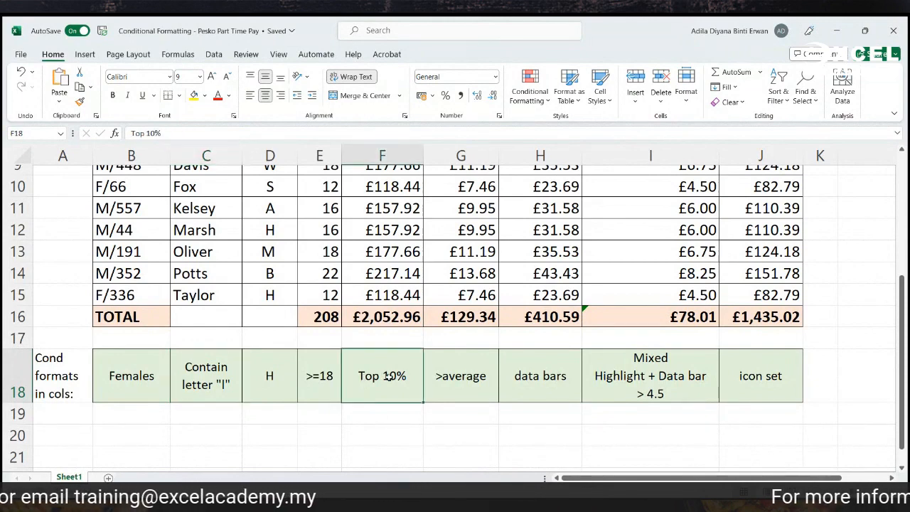
{"action": "left_click", "coordinate": [496, 377]}
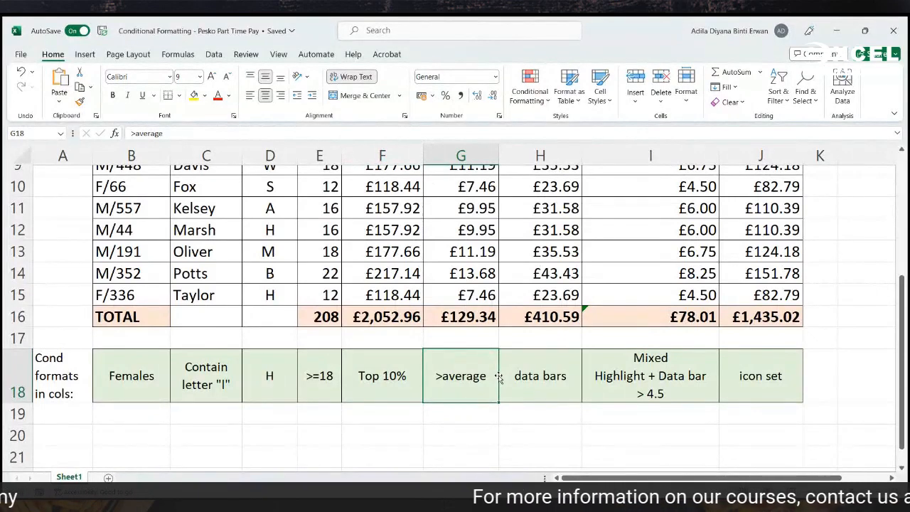
{"action": "left_click", "coordinate": [570, 374]}
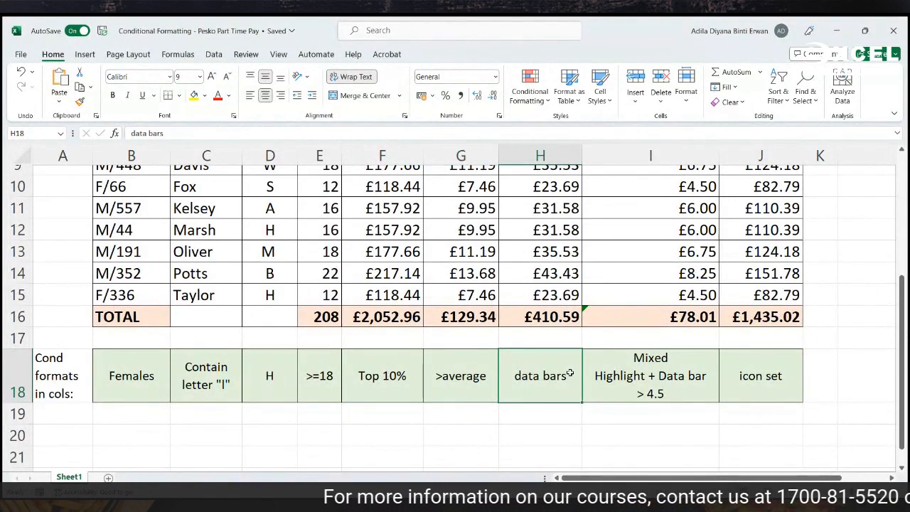
{"action": "left_click", "coordinate": [616, 371]}
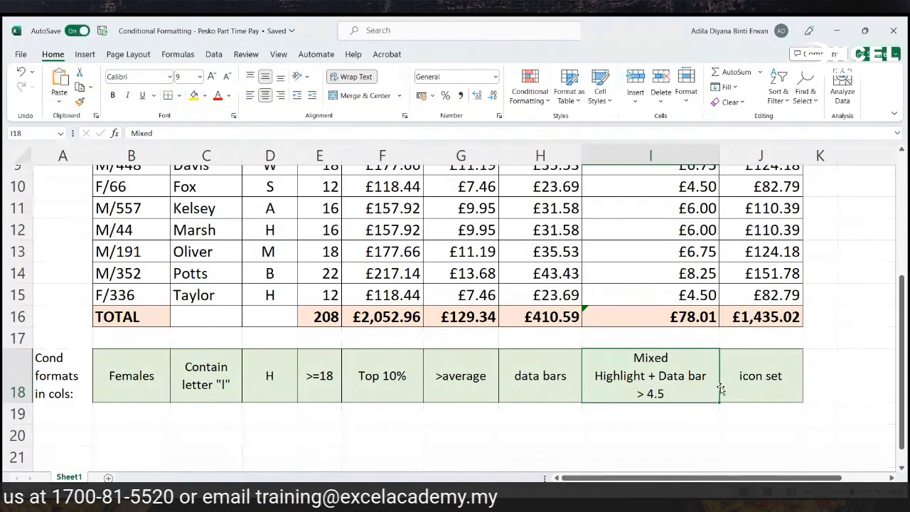
{"action": "left_click", "coordinate": [774, 384]}
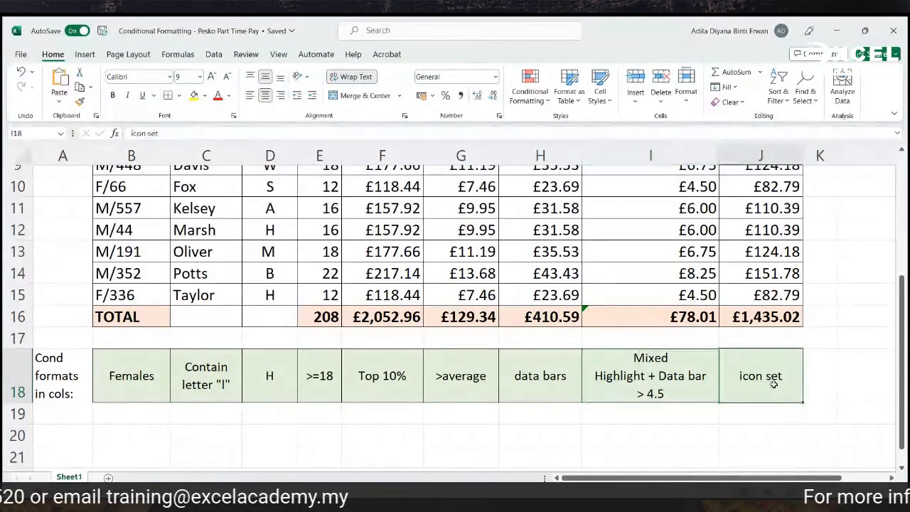
{"action": "scroll", "coordinate": [774, 384], "scroll_direction": "up", "scroll_amount": 3}
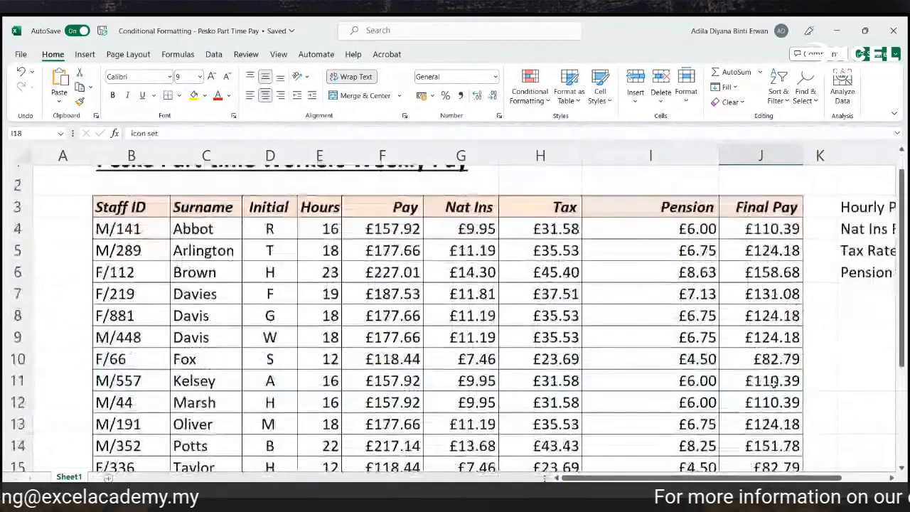
{"action": "scroll", "coordinate": [774, 384], "scroll_direction": "down", "scroll_amount": 1}
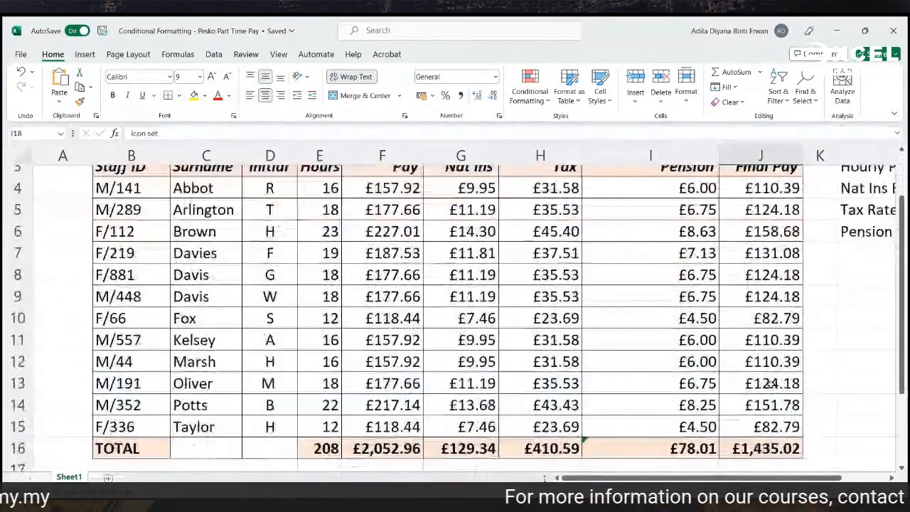
{"action": "scroll", "coordinate": [771, 384], "scroll_direction": "down", "scroll_amount": 1}
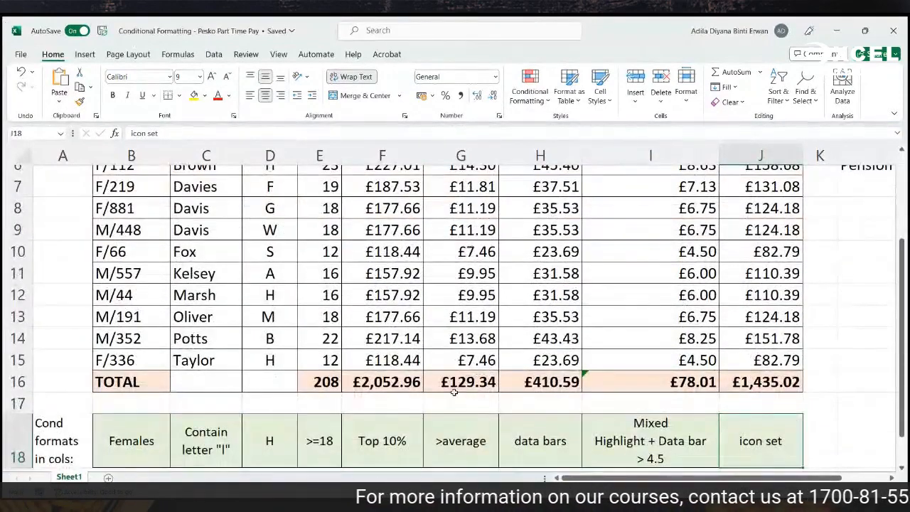
Following the Females criterion in B18, highlight Staff IDs in B4:B15 containing the text F with light red fill and dark red text
{"action": "left_click", "coordinate": [152, 441]}
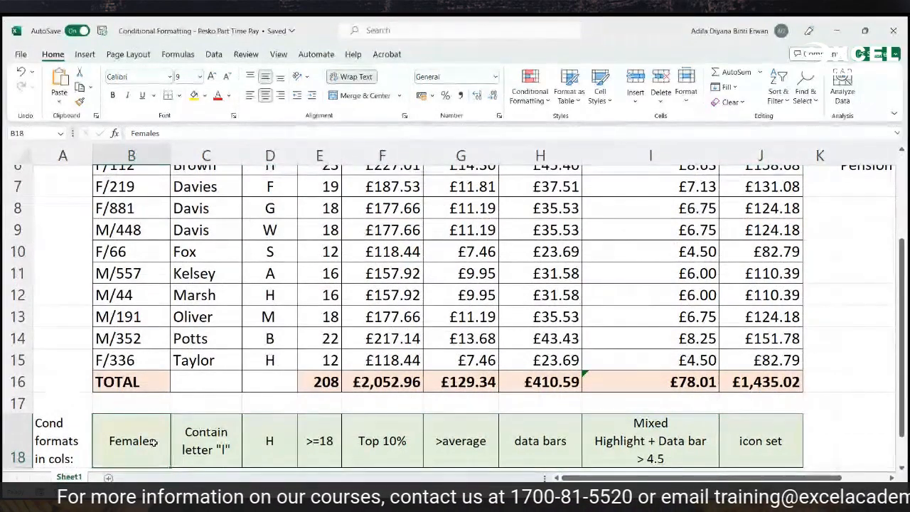
{"action": "scroll", "coordinate": [149, 290], "scroll_direction": "up", "scroll_amount": 2}
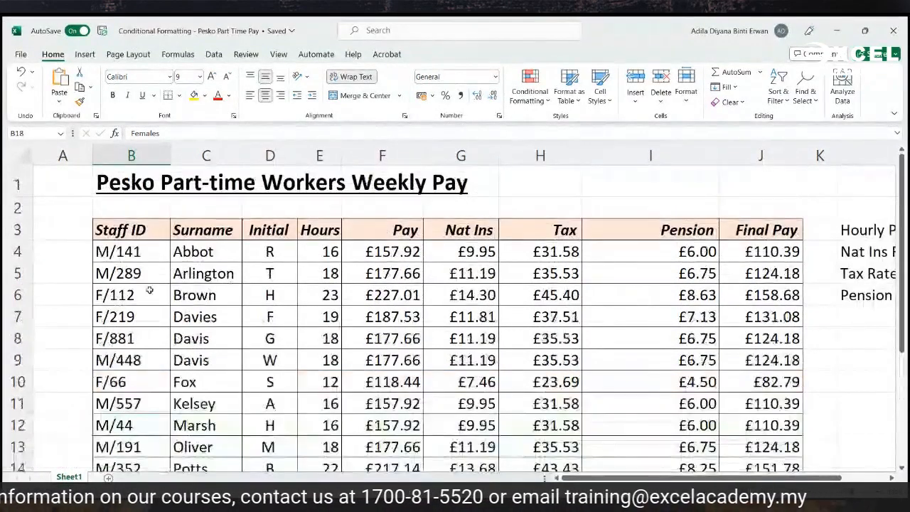
{"action": "left_click_drag", "start_coordinate": [143, 250], "coordinate": [143, 415]}
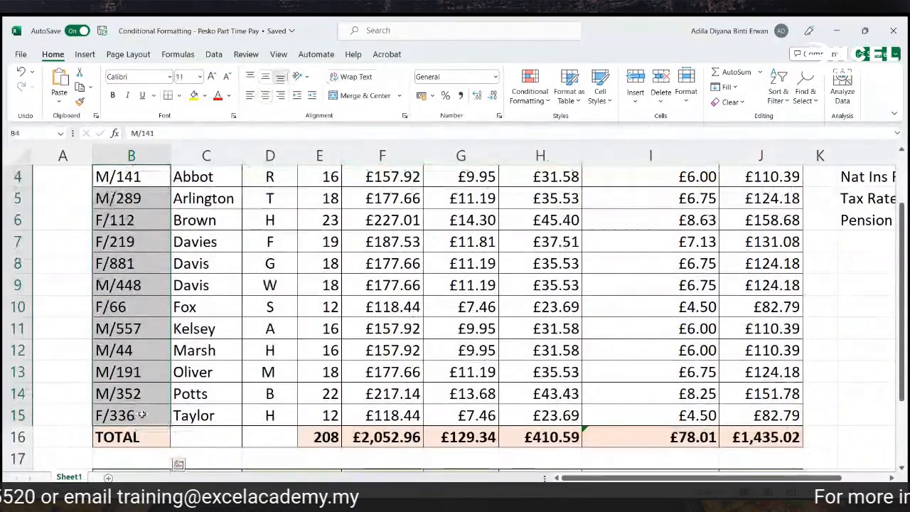
{"action": "scroll", "coordinate": [143, 415], "scroll_direction": "up", "scroll_amount": 1}
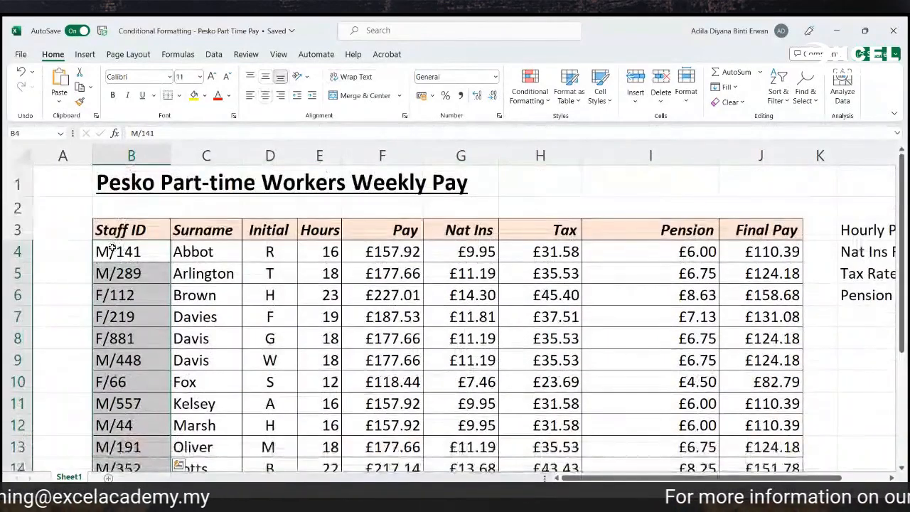
{"action": "scroll", "coordinate": [112, 247], "scroll_direction": "down", "scroll_amount": 2}
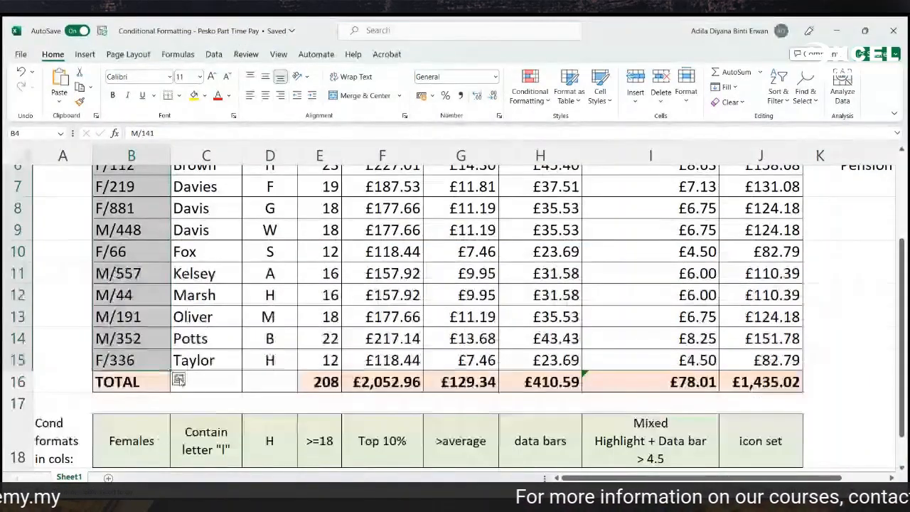
{"action": "left_click", "coordinate": [535, 94]}
{"action": "mouse_move", "coordinate": [548, 137]}
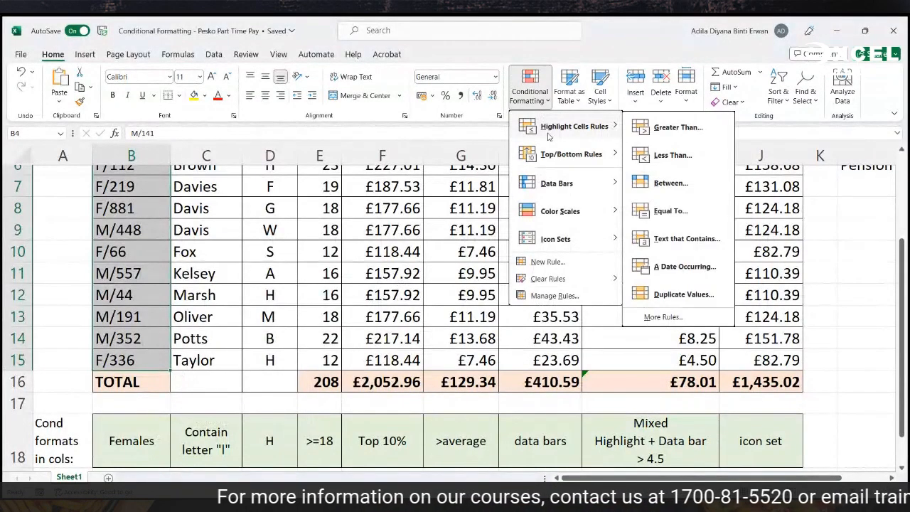
{"action": "left_click", "coordinate": [714, 237]}
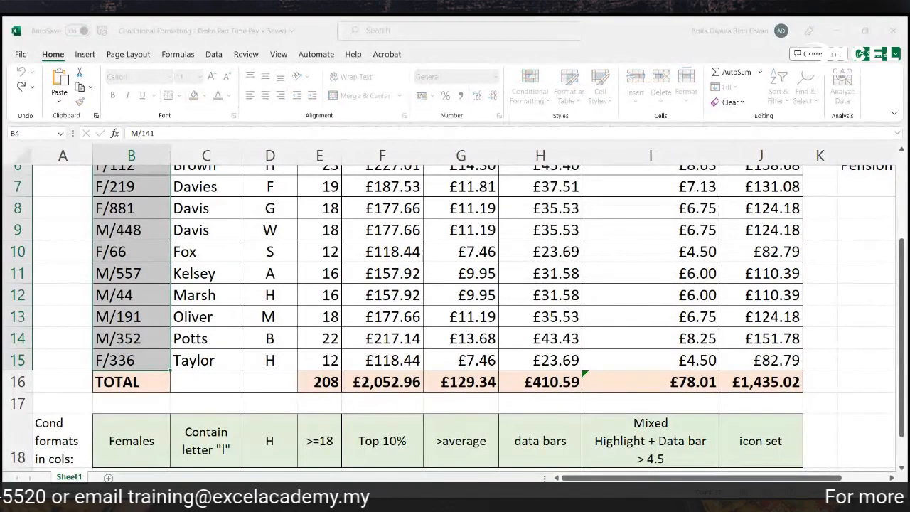
{"action": "type", "text": "F"}
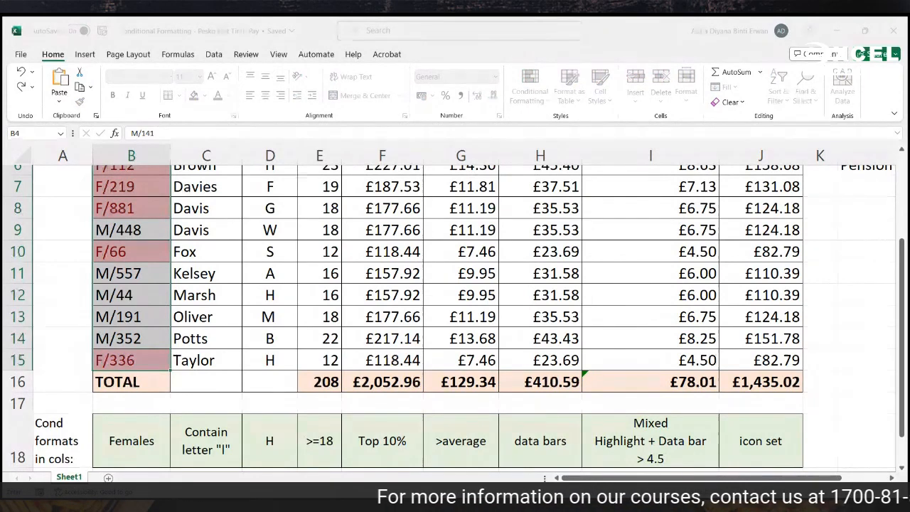
{"action": "left_click", "coordinate": [146, 339]}
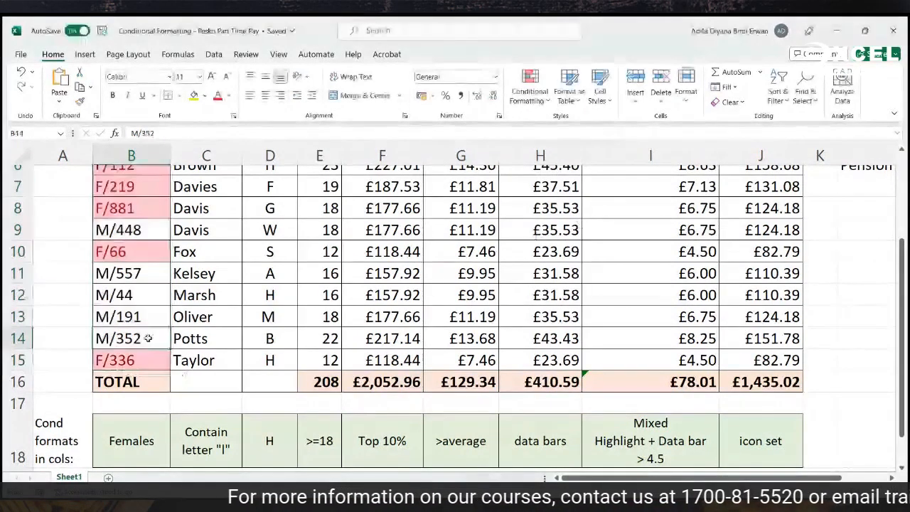
Check the highlighted Staff IDs throughout column B against the Females criterion, including cell B8
{"action": "scroll", "coordinate": [145, 334], "scroll_direction": "up", "scroll_amount": 2}
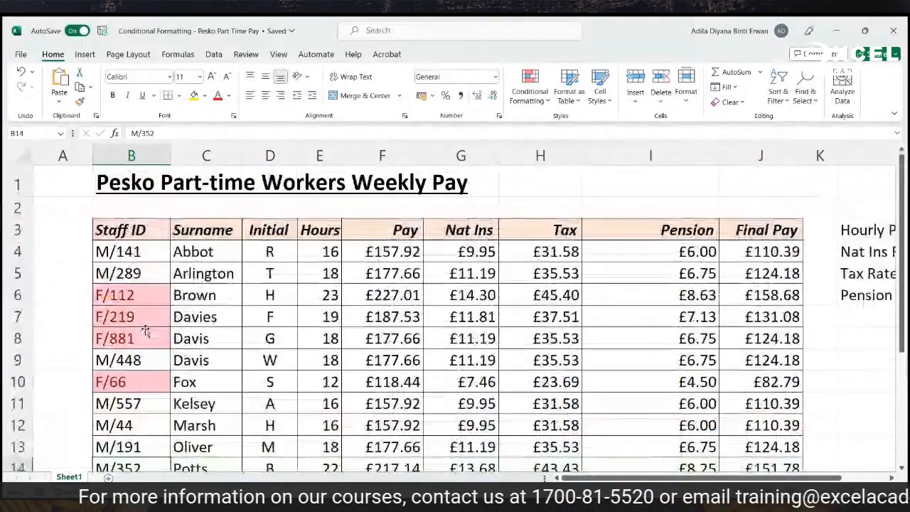
{"action": "scroll", "coordinate": [145, 332], "scroll_direction": "down", "scroll_amount": 3}
{"action": "left_click", "coordinate": [122, 251]}
{"action": "left_click", "coordinate": [115, 269]}
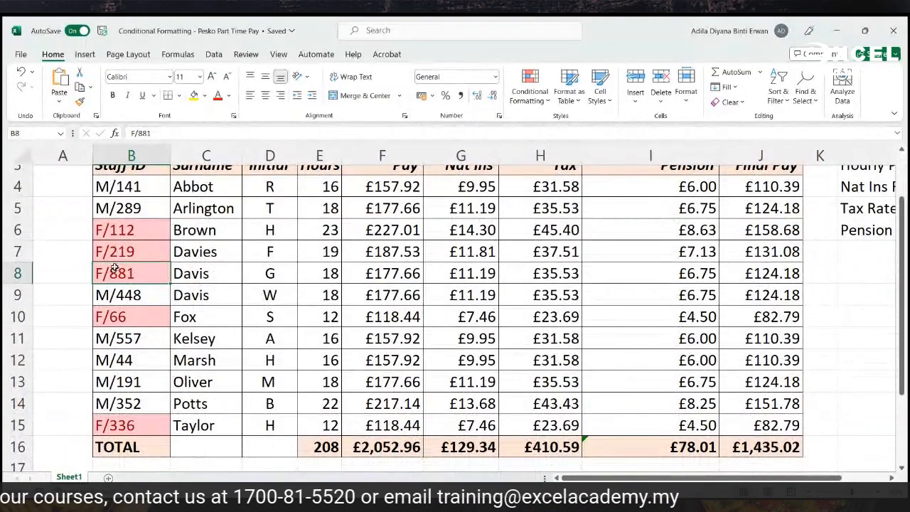
{"action": "scroll", "coordinate": [114, 269], "scroll_direction": "up", "scroll_amount": 1}
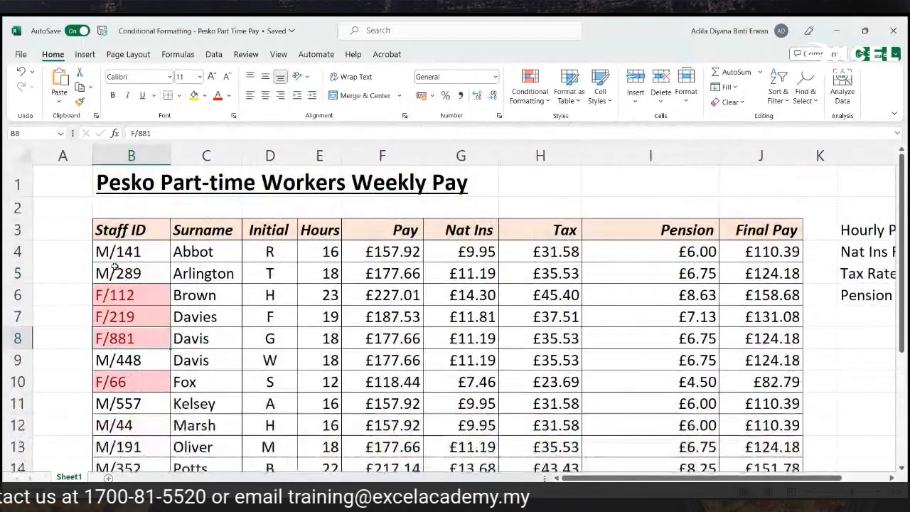
{"action": "scroll", "coordinate": [115, 267], "scroll_direction": "down", "scroll_amount": 1}
{"action": "scroll", "coordinate": [115, 267], "scroll_direction": "down", "scroll_amount": 2}
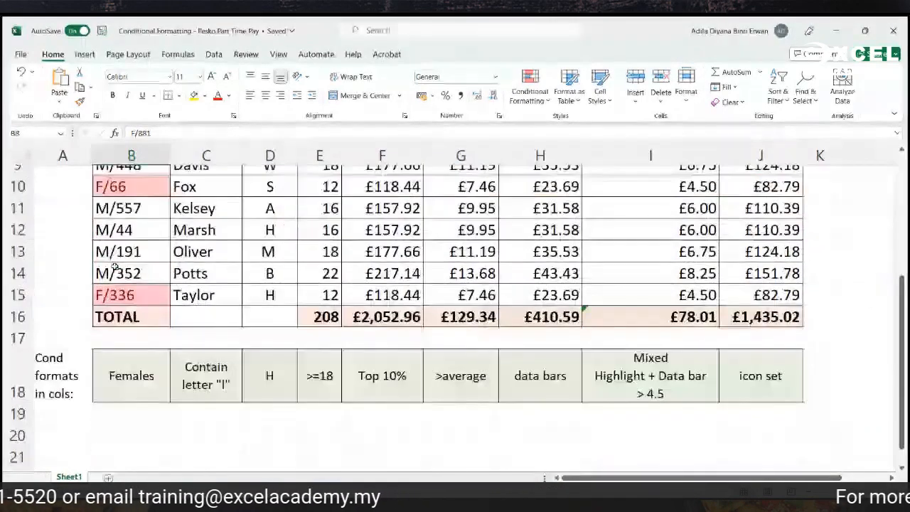
Following the letter criterion in C18, highlight Surnames in C4:C15 containing the text i with light red fill and dark red text
{"action": "left_click", "coordinate": [205, 363]}
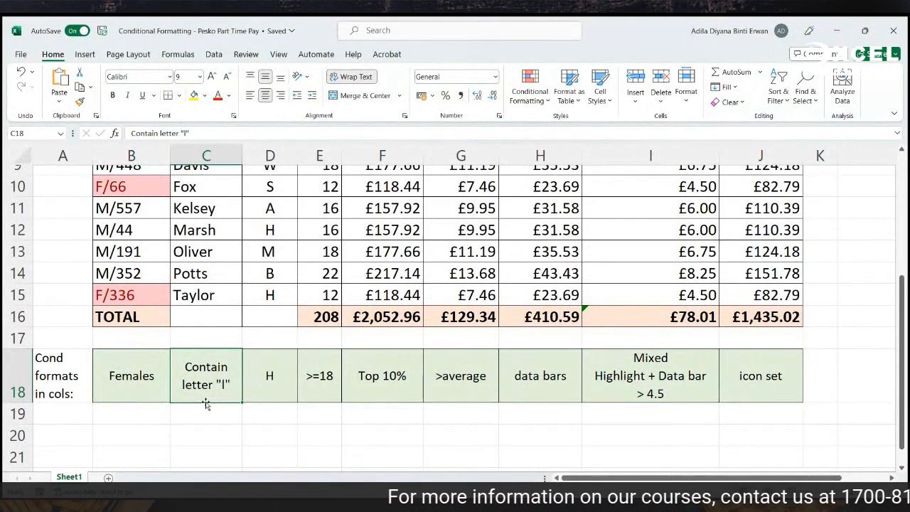
{"action": "scroll", "coordinate": [206, 404], "scroll_direction": "up", "scroll_amount": 3}
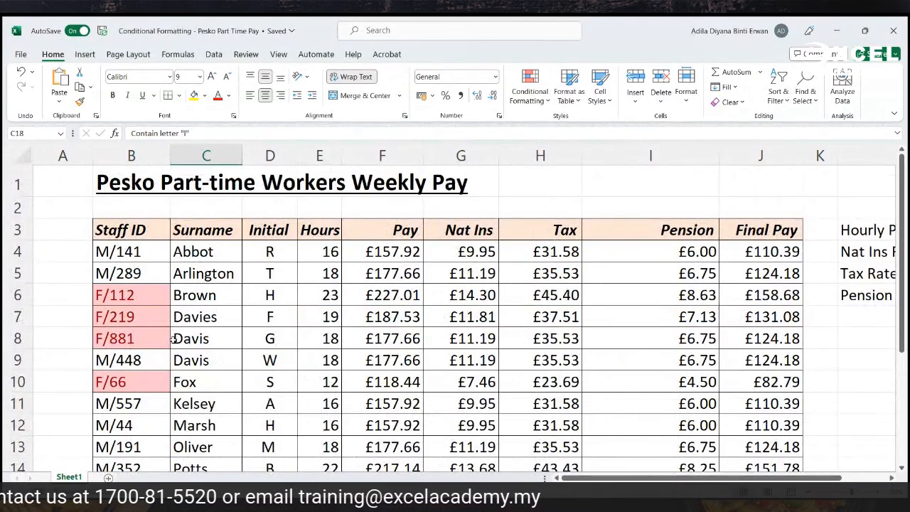
{"action": "scroll", "coordinate": [173, 339], "scroll_direction": "down", "scroll_amount": 1}
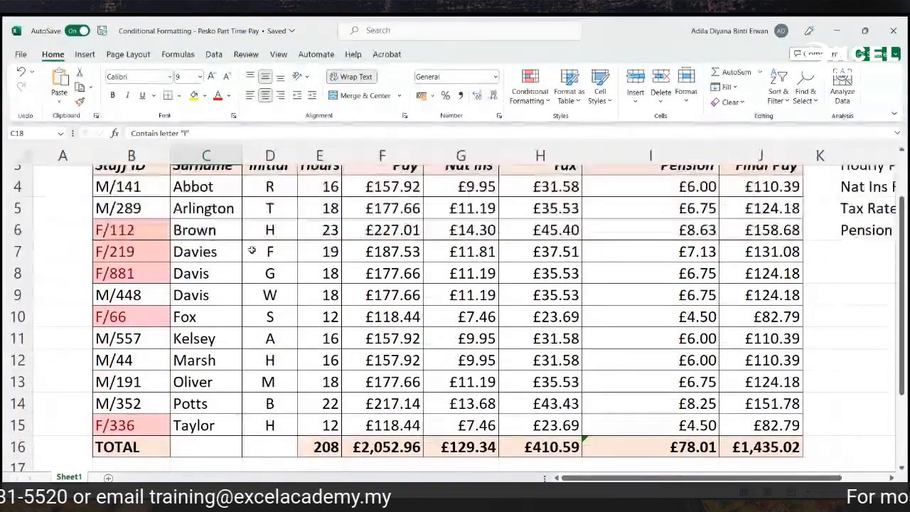
{"action": "scroll", "coordinate": [252, 250], "scroll_direction": "up", "scroll_amount": 1}
{"action": "scroll", "coordinate": [263, 245], "scroll_direction": "down", "scroll_amount": 3}
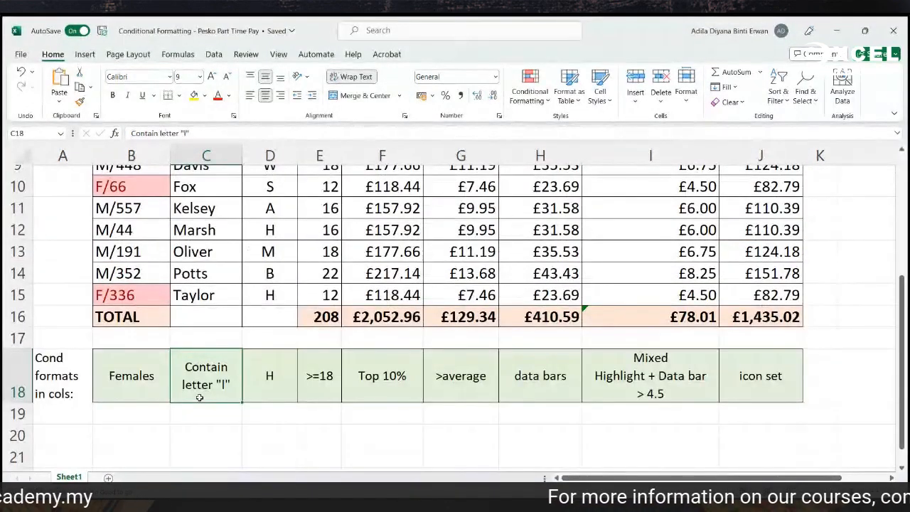
{"action": "scroll", "coordinate": [204, 335], "scroll_direction": "up", "scroll_amount": 1}
{"action": "scroll", "coordinate": [211, 313], "scroll_direction": "up", "scroll_amount": 1}
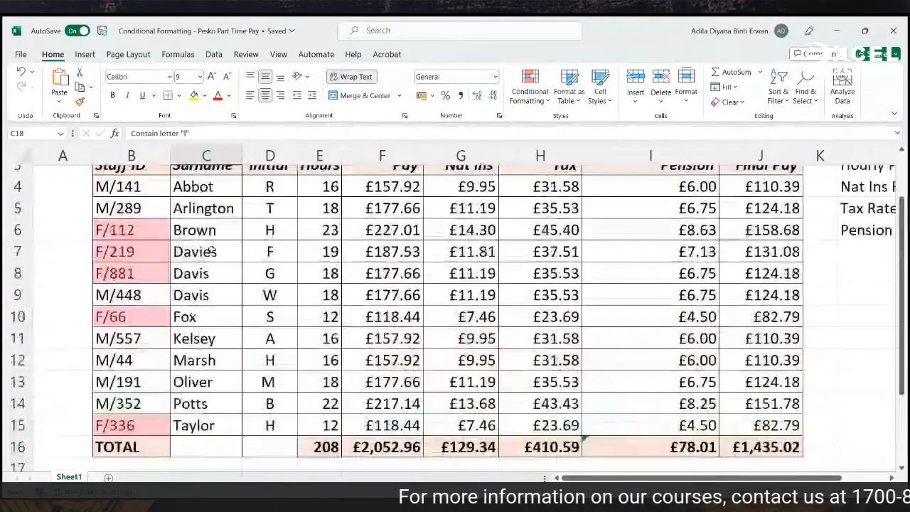
{"action": "left_click_drag", "start_coordinate": [211, 187], "coordinate": [206, 427]}
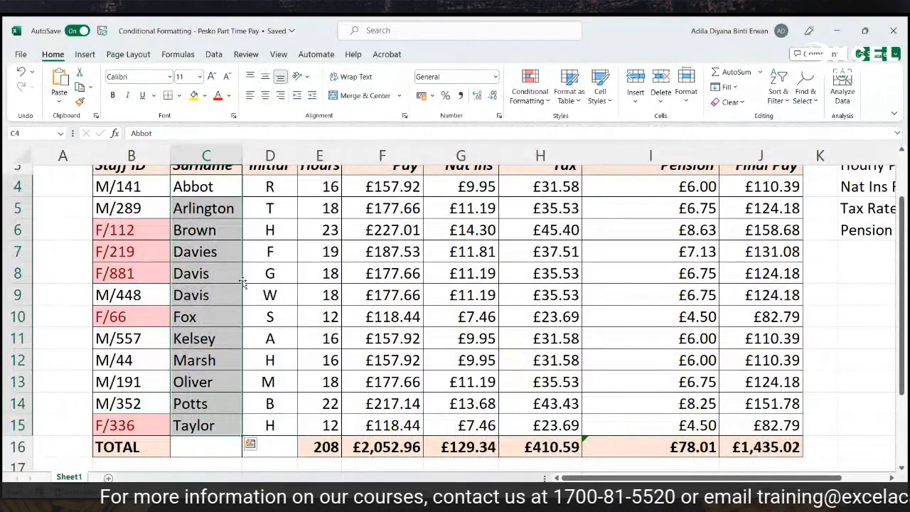
{"action": "left_click", "coordinate": [534, 96]}
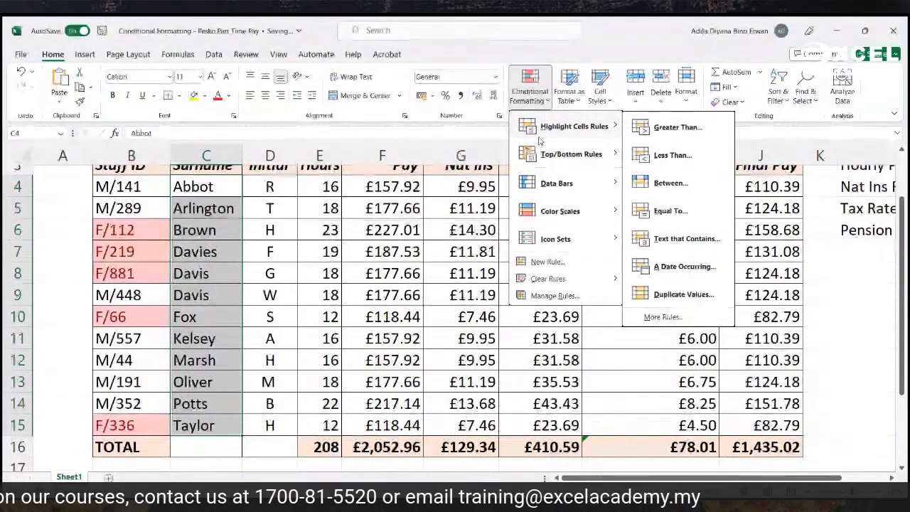
{"action": "left_click", "coordinate": [686, 241]}
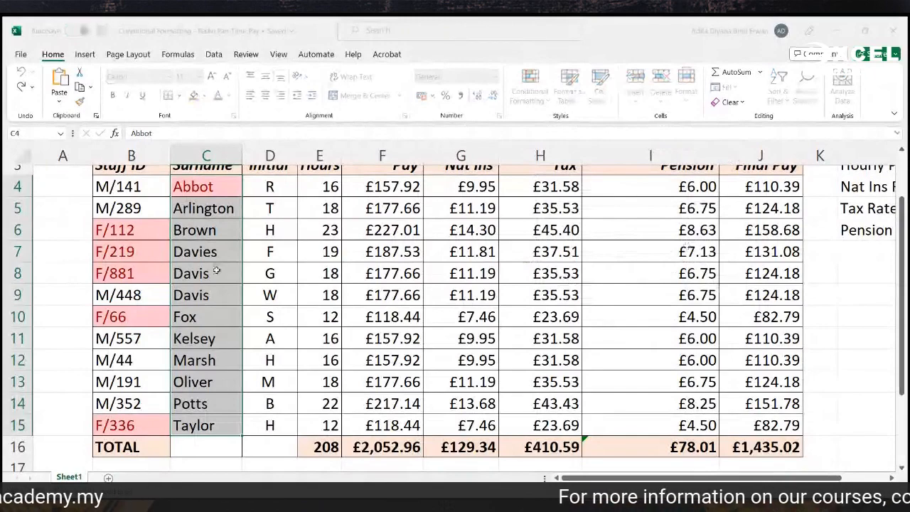
{"action": "type", "text": "i"}
{"action": "scroll", "coordinate": [375, 199], "scroll_direction": "up", "scroll_amount": 1}
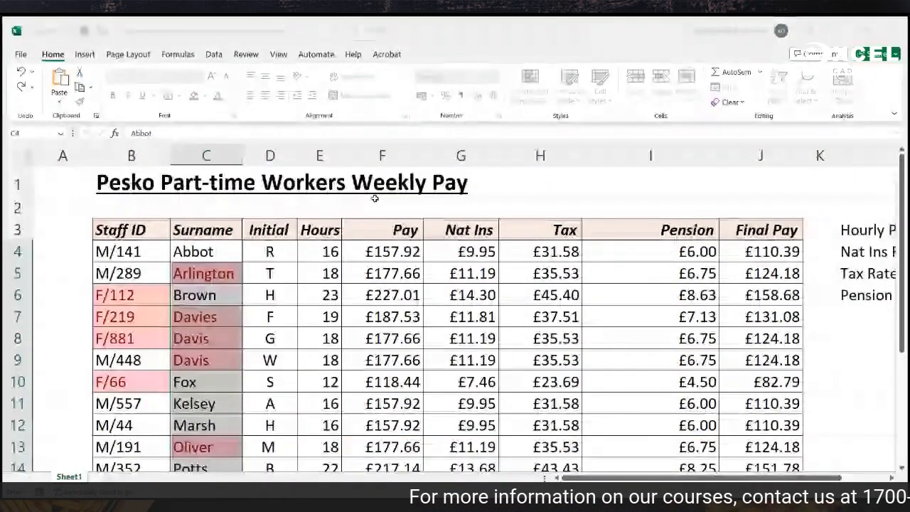
{"action": "key", "text": "Return"}
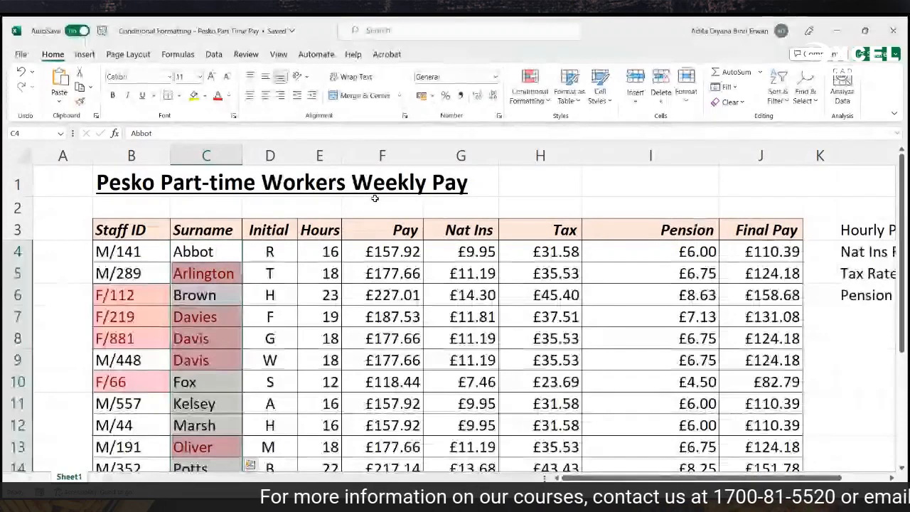
Check the highlighted Surnames down column C, from C5 to C13, for the letter i
{"action": "left_click", "coordinate": [222, 275]}
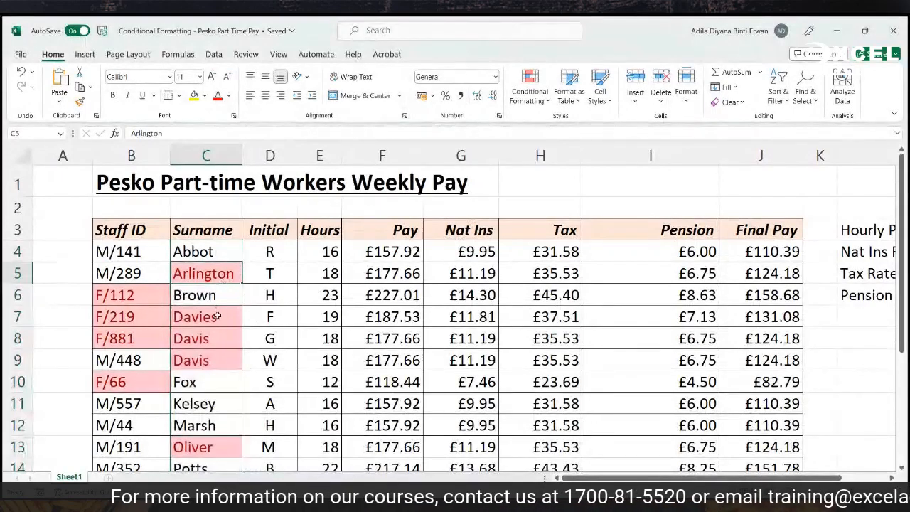
{"action": "key", "text": "Down"}
{"action": "key", "text": "Down"}
{"action": "key", "text": "Down"}
{"action": "key", "text": "Down"}
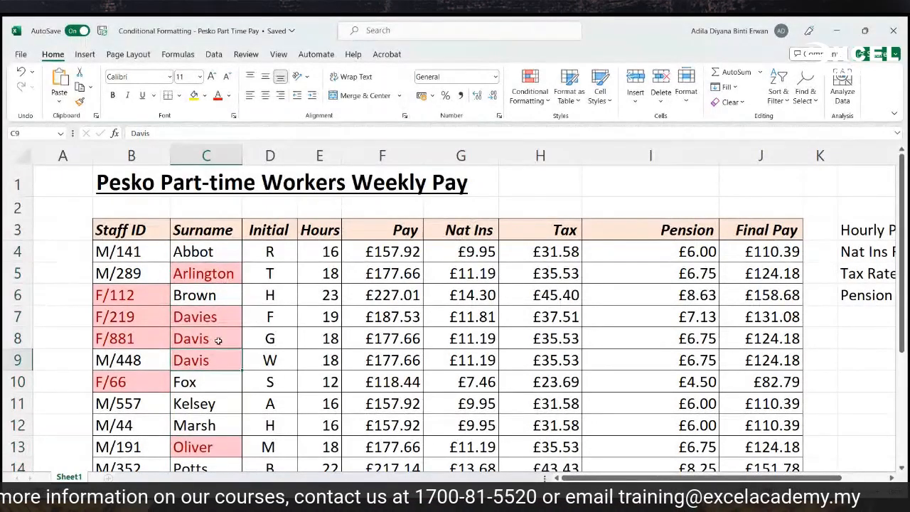
{"action": "scroll", "coordinate": [219, 341], "scroll_direction": "down", "scroll_amount": 2}
{"action": "left_click", "coordinate": [227, 321]}
{"action": "scroll", "coordinate": [227, 323], "scroll_direction": "up", "scroll_amount": 1}
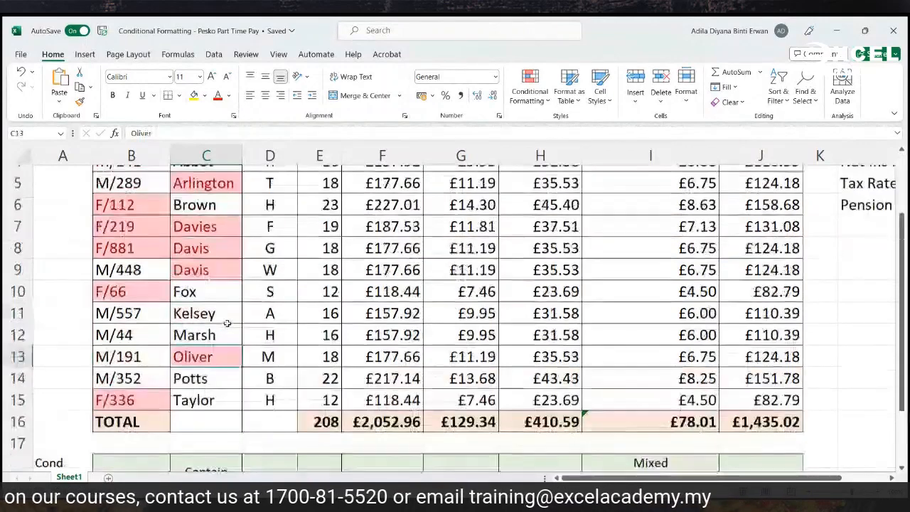
{"action": "scroll", "coordinate": [227, 323], "scroll_direction": "up", "scroll_amount": 1}
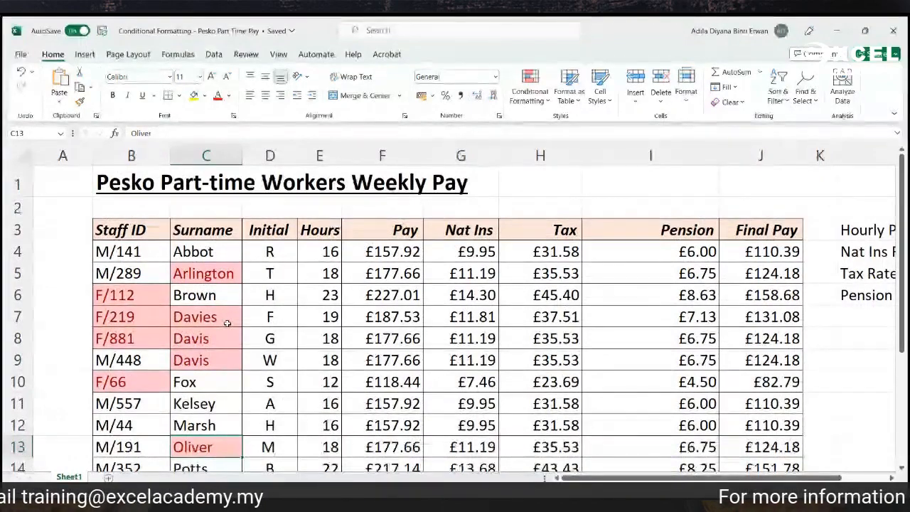
Following the H criterion in D18, highlight Initials in D4:D15 containing the text H with light red fill and dark red text
{"action": "scroll", "coordinate": [351, 307], "scroll_direction": "down", "scroll_amount": 1}
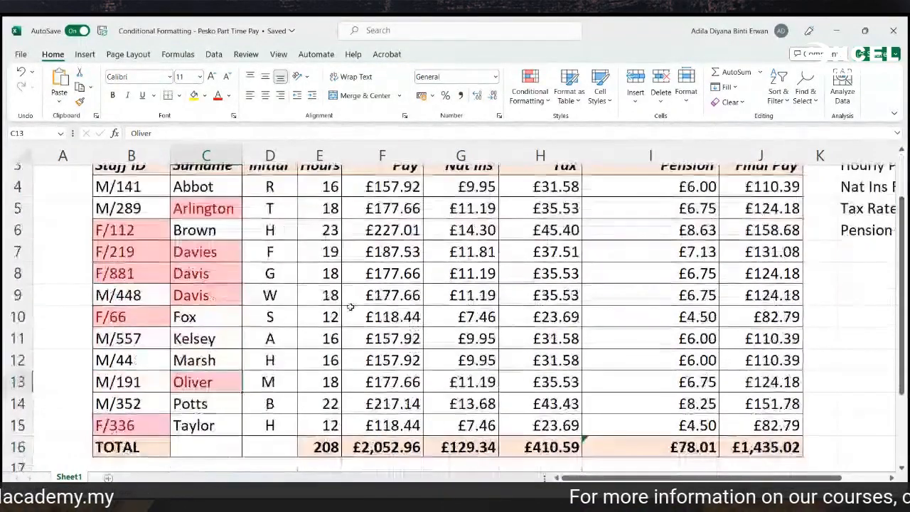
{"action": "scroll", "coordinate": [352, 307], "scroll_direction": "down", "scroll_amount": 1}
{"action": "left_click", "coordinate": [277, 441]}
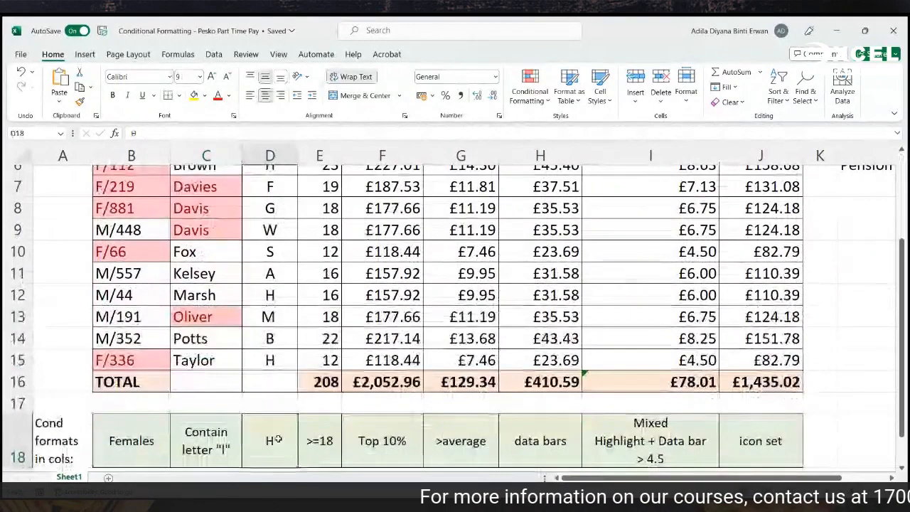
{"action": "scroll", "coordinate": [277, 441], "scroll_direction": "up", "scroll_amount": 2}
{"action": "scroll", "coordinate": [277, 439], "scroll_direction": "down", "scroll_amount": 1}
{"action": "scroll", "coordinate": [277, 436], "scroll_direction": "down", "scroll_amount": 1}
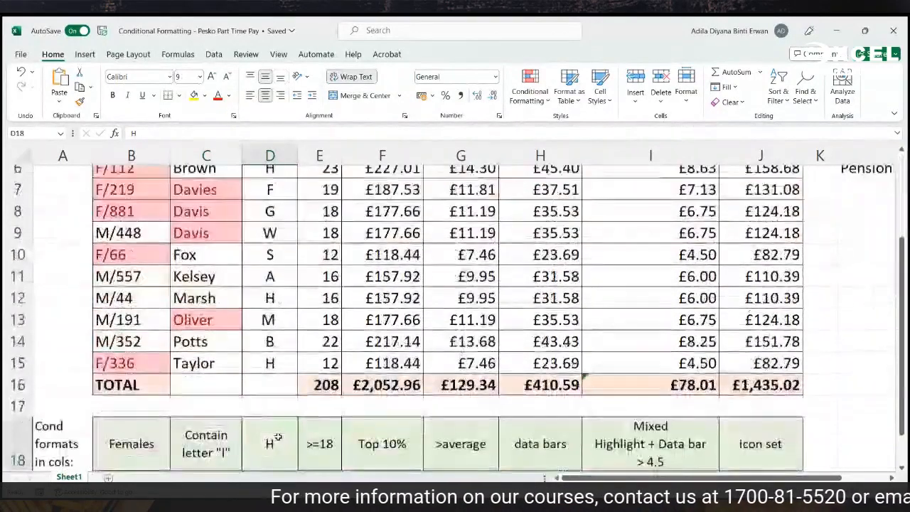
{"action": "left_click_drag", "start_coordinate": [274, 358], "coordinate": [268, 203]}
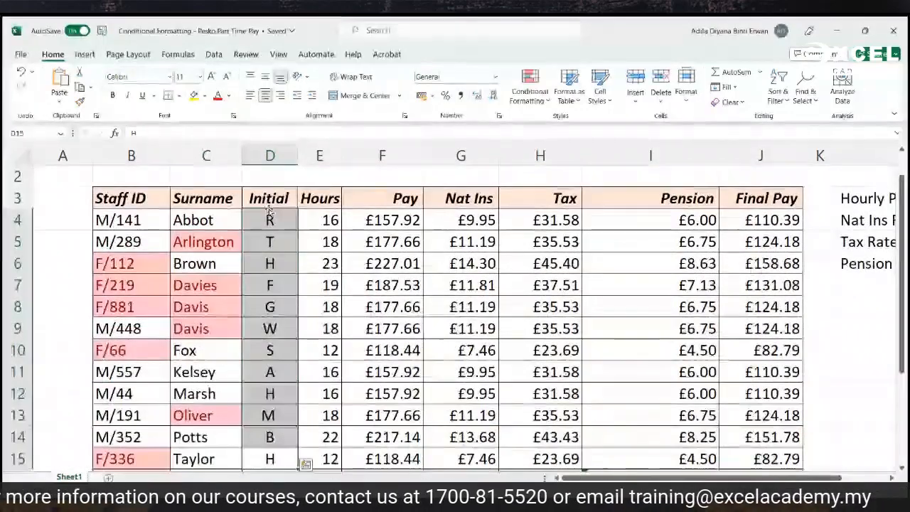
{"action": "scroll", "coordinate": [230, 305], "scroll_direction": "down", "scroll_amount": 1}
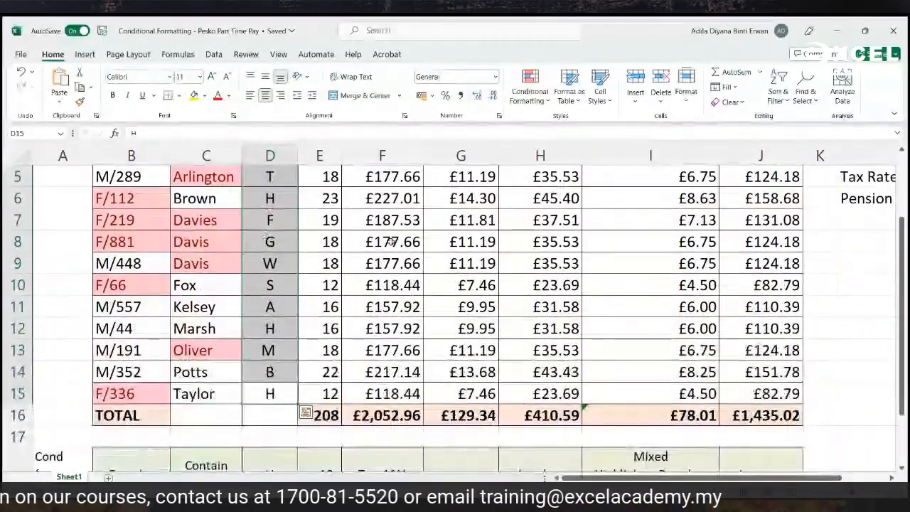
{"action": "left_click", "coordinate": [530, 89]}
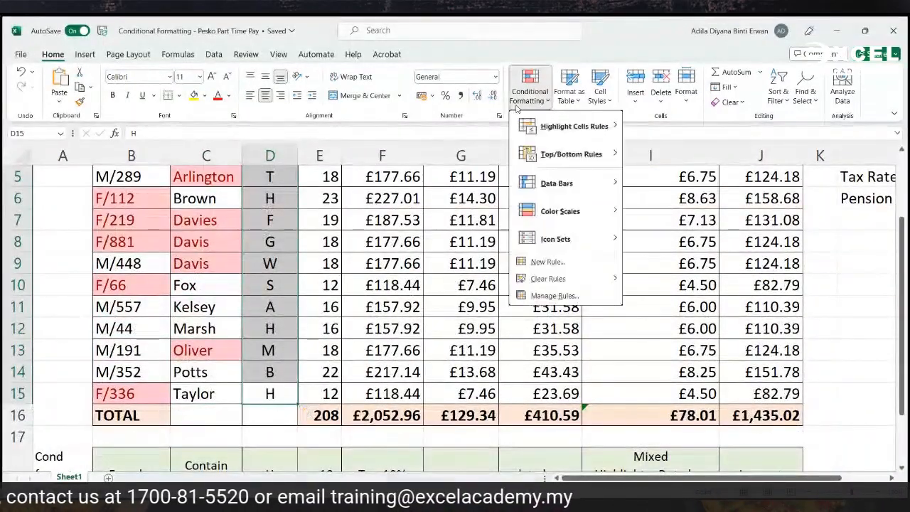
{"action": "mouse_move", "coordinate": [535, 127]}
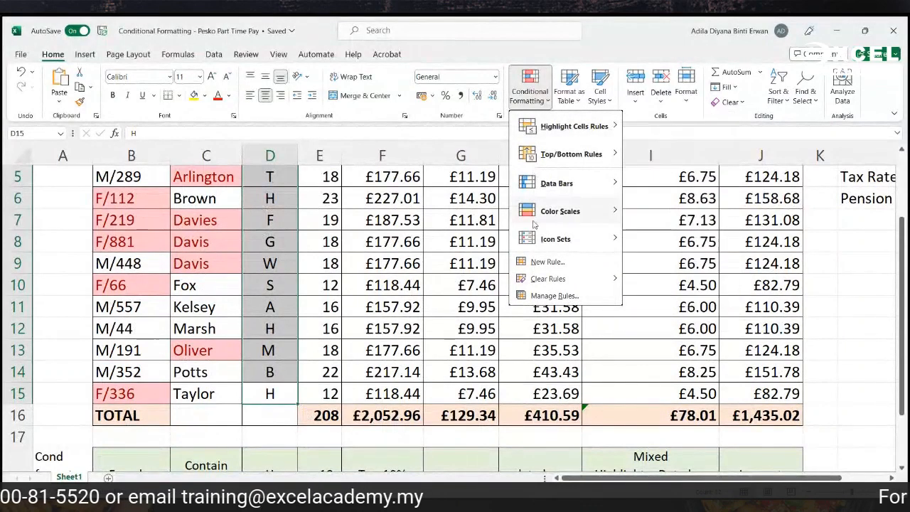
{"action": "mouse_move", "coordinate": [560, 211]}
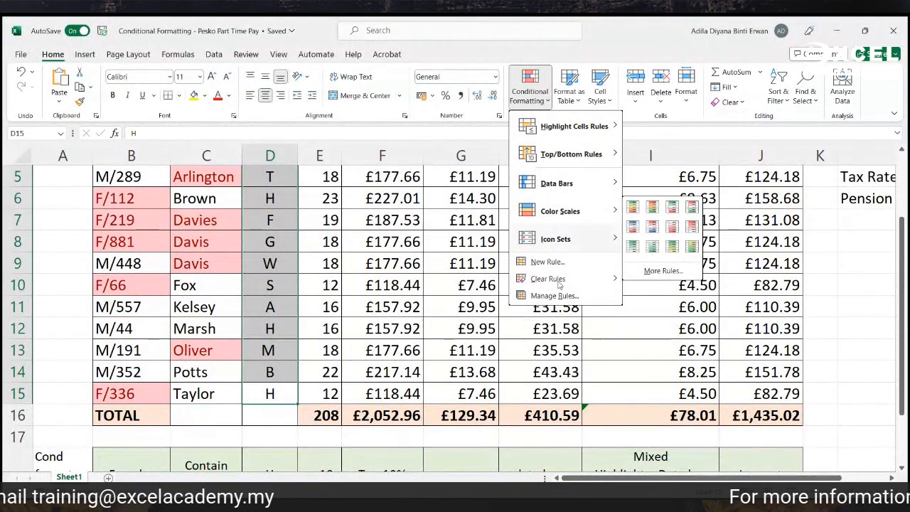
{"action": "mouse_move", "coordinate": [615, 125]}
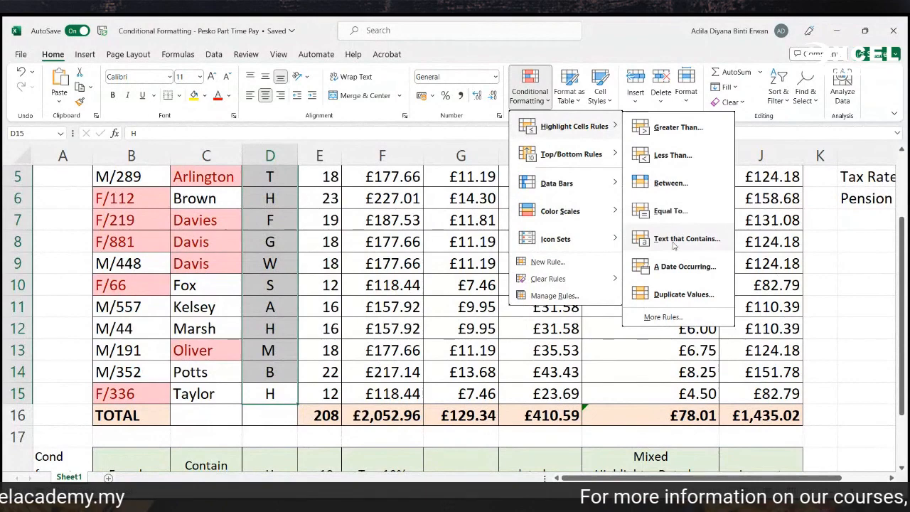
{"action": "left_click", "coordinate": [674, 239]}
{"action": "scroll", "coordinate": [660, 277], "scroll_direction": "down", "scroll_amount": 3}
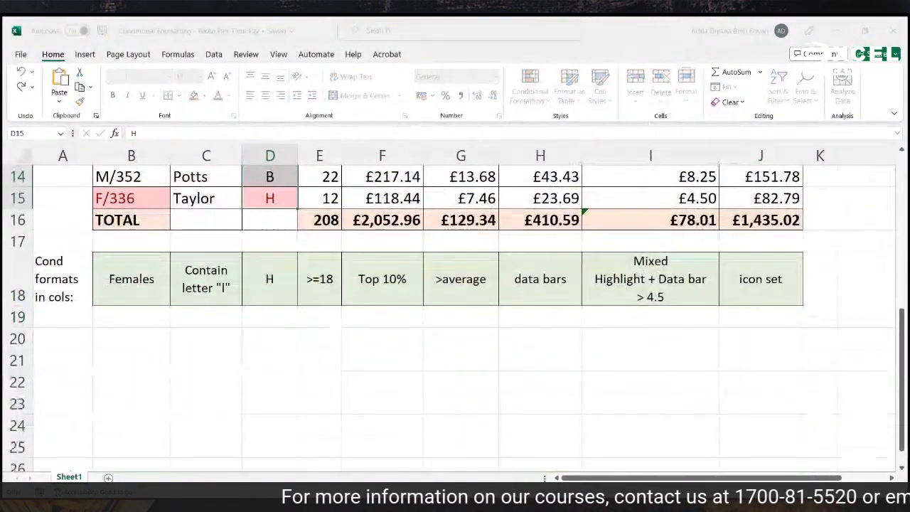
{"action": "key", "text": "Return"}
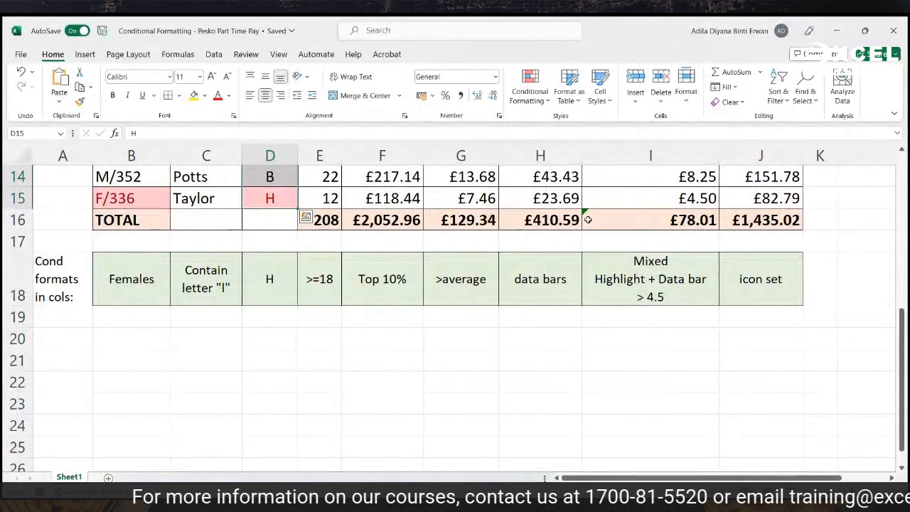
Cancel the attempted data replacement and check the highlighted Initials in cells D6, D12 and D15
{"action": "scroll", "coordinate": [537, 293], "scroll_direction": "up", "scroll_amount": 5}
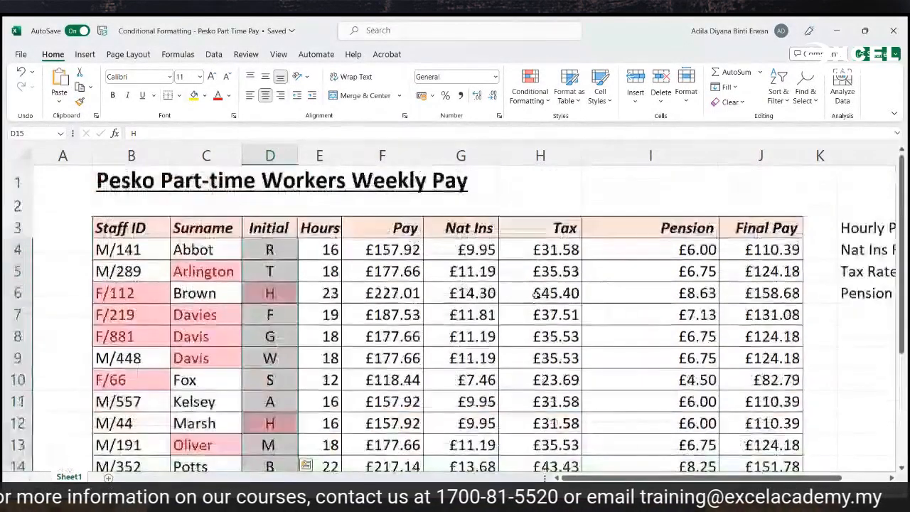
{"action": "scroll", "coordinate": [537, 294], "scroll_direction": "down", "scroll_amount": 1}
{"action": "scroll", "coordinate": [537, 293], "scroll_direction": "down", "scroll_amount": 1}
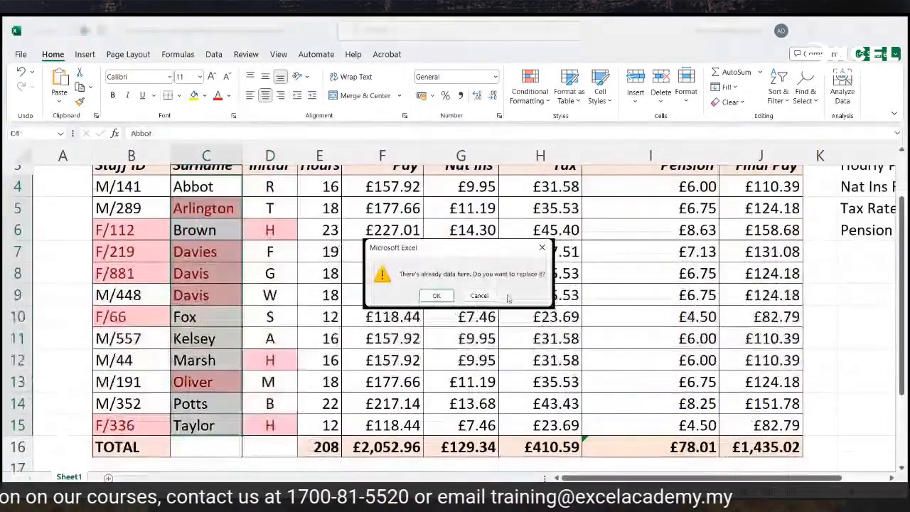
{"action": "left_click", "coordinate": [480, 296]}
{"action": "left_click", "coordinate": [270, 230]}
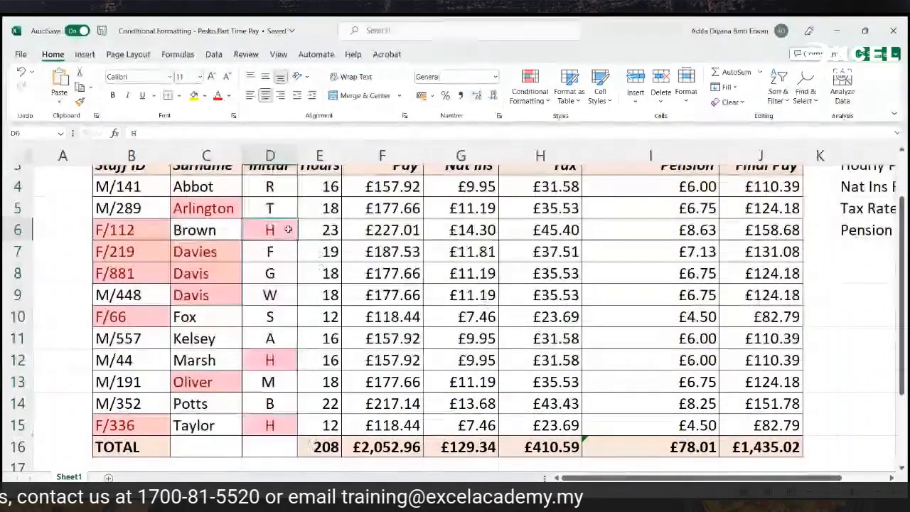
{"action": "left_click", "coordinate": [270, 360]}
{"action": "left_click", "coordinate": [274, 425]}
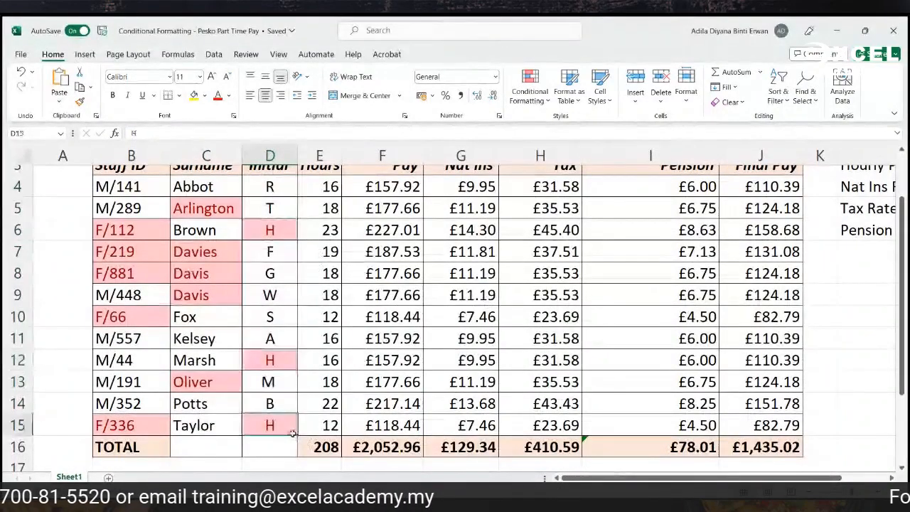
Check the Hours criterion in E18 and look through the available highlight rules for a matching comparison
{"action": "scroll", "coordinate": [320, 398], "scroll_direction": "down", "scroll_amount": 2}
{"action": "scroll", "coordinate": [355, 365], "scroll_direction": "up", "scroll_amount": 3}
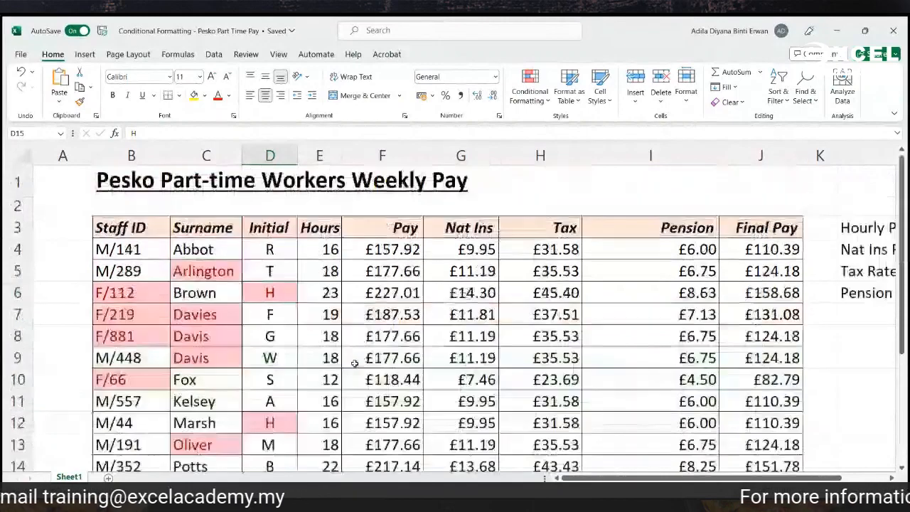
{"action": "scroll", "coordinate": [354, 364], "scroll_direction": "down", "scroll_amount": 4}
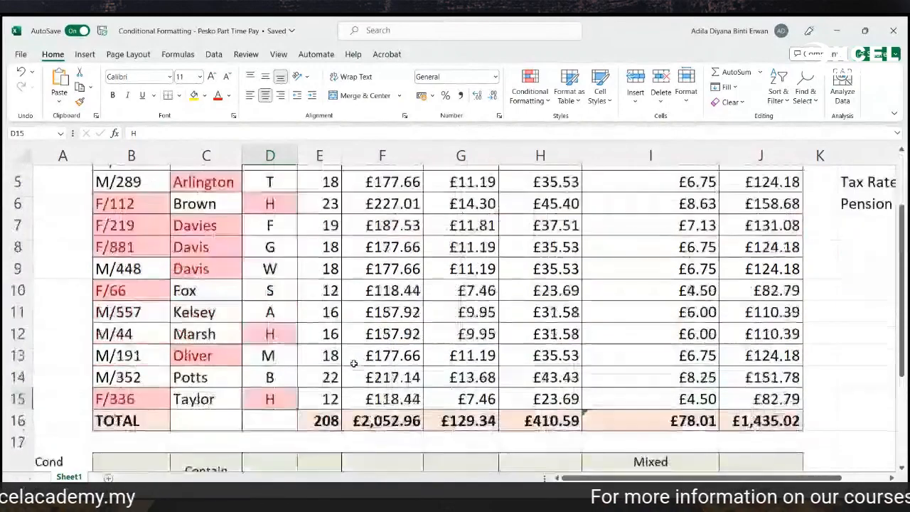
{"action": "left_click", "coordinate": [316, 302]}
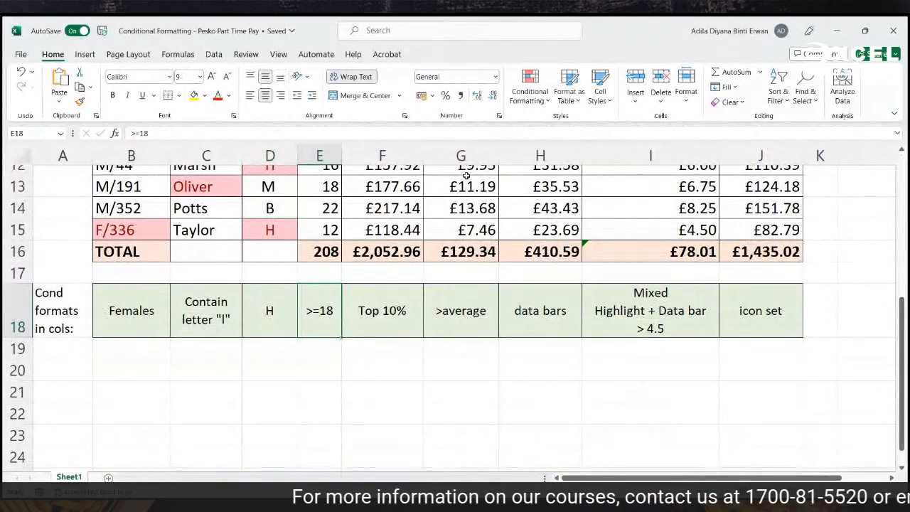
{"action": "left_click", "coordinate": [529, 108]}
{"action": "mouse_move", "coordinate": [569, 126]}
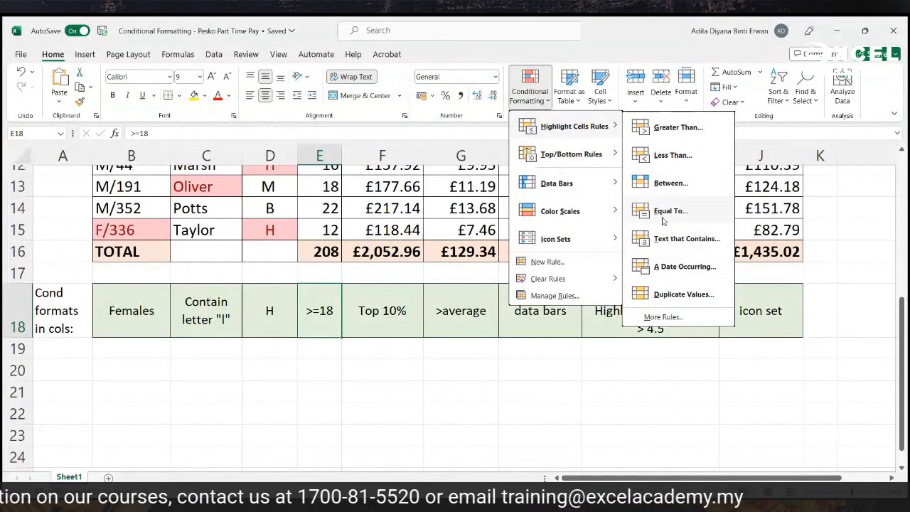
{"action": "left_click", "coordinate": [309, 305]}
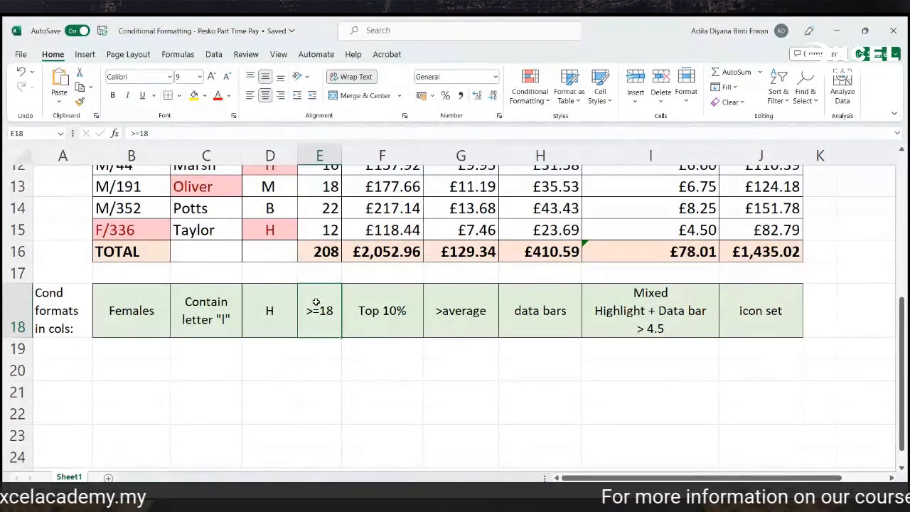
Highlight Hours in E4:E15 with a Greater Than rule that covers values from 18 up, using light red fill and dark red text
{"action": "scroll", "coordinate": [316, 302], "scroll_direction": "up", "scroll_amount": 3}
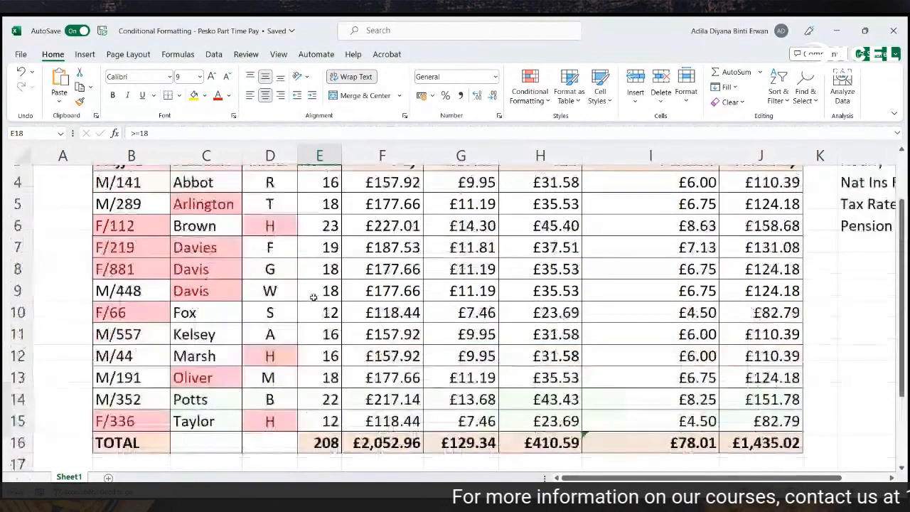
{"action": "scroll", "coordinate": [314, 298], "scroll_direction": "up", "scroll_amount": 1}
{"action": "left_click_drag", "start_coordinate": [315, 251], "coordinate": [316, 441]}
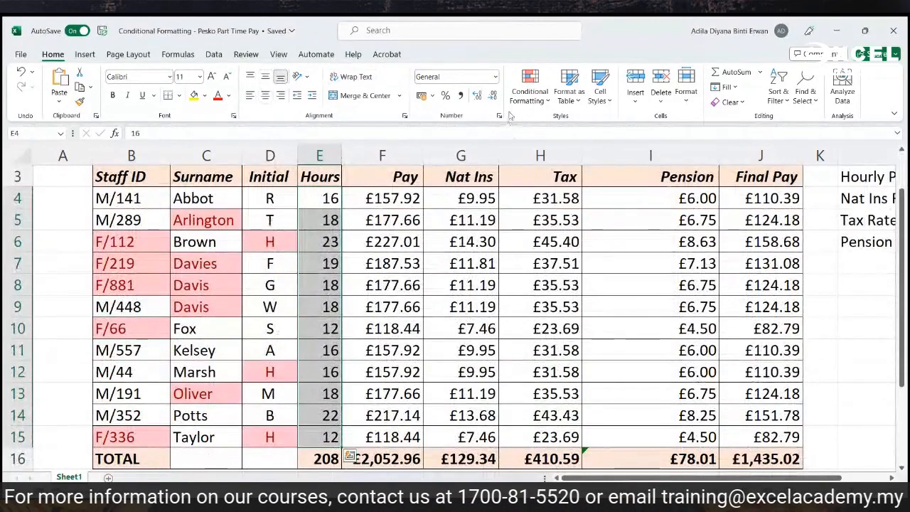
{"action": "left_click", "coordinate": [528, 96]}
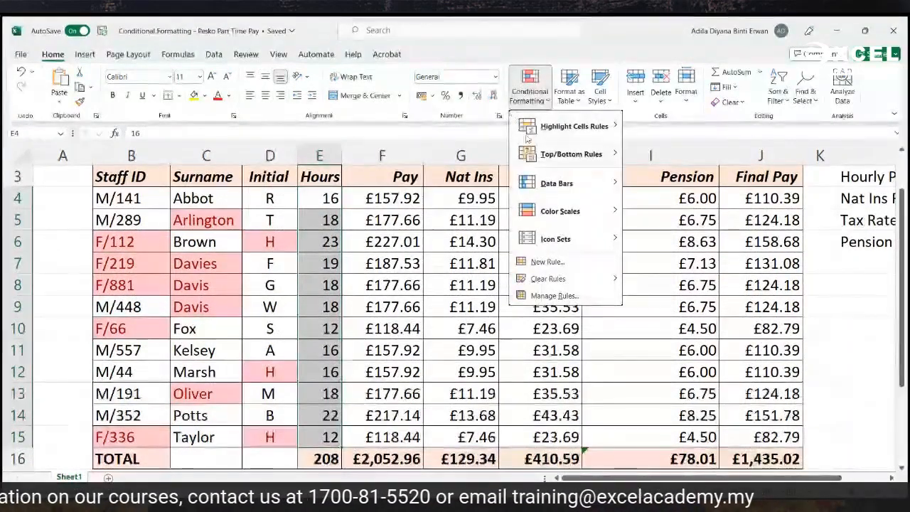
{"action": "mouse_move", "coordinate": [540, 149]}
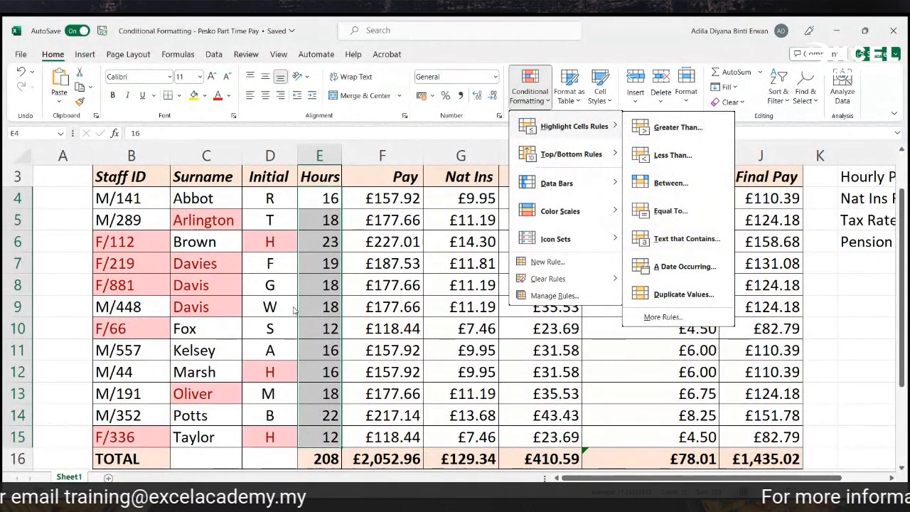
{"action": "left_click", "coordinate": [677, 128]}
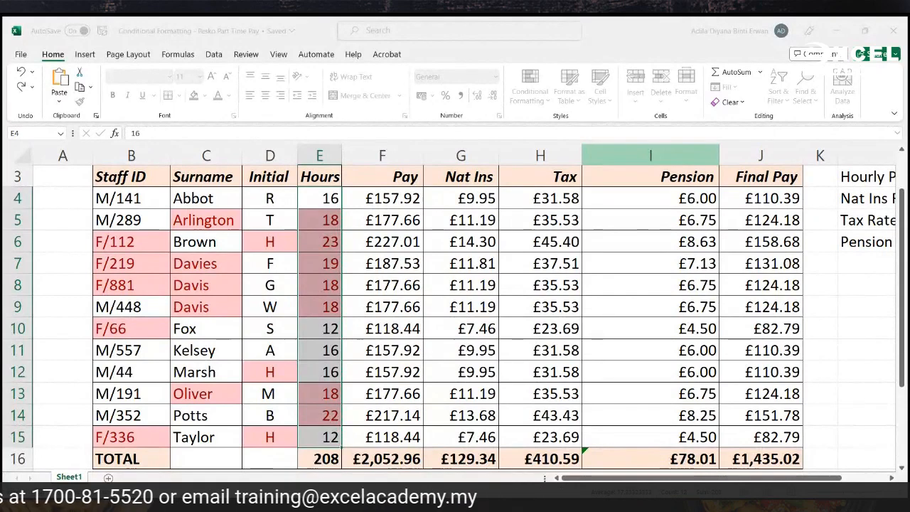
Check the highlighted Hours in column E against the >=18 criterion in E18
{"action": "scroll", "coordinate": [455, 313], "scroll_direction": "down", "scroll_amount": 3}
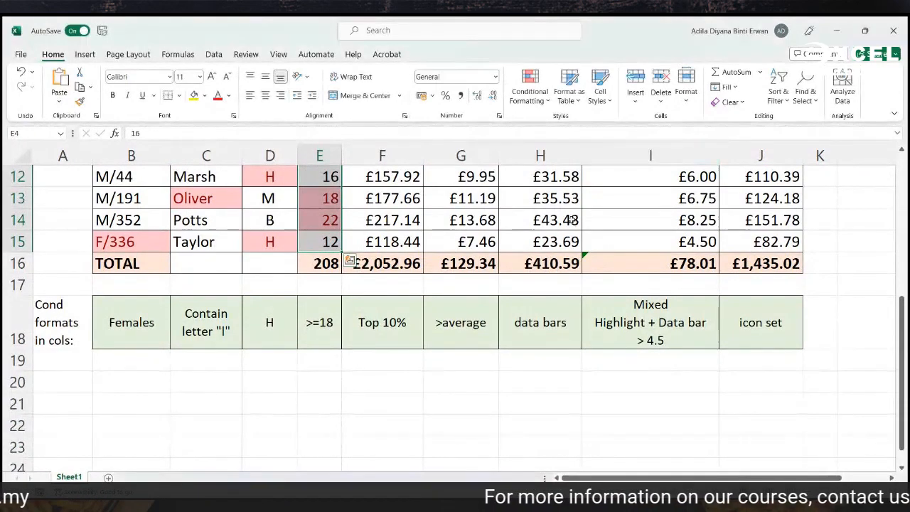
{"action": "scroll", "coordinate": [449, 261], "scroll_direction": "up", "scroll_amount": 4}
{"action": "scroll", "coordinate": [450, 261], "scroll_direction": "down", "scroll_amount": 1}
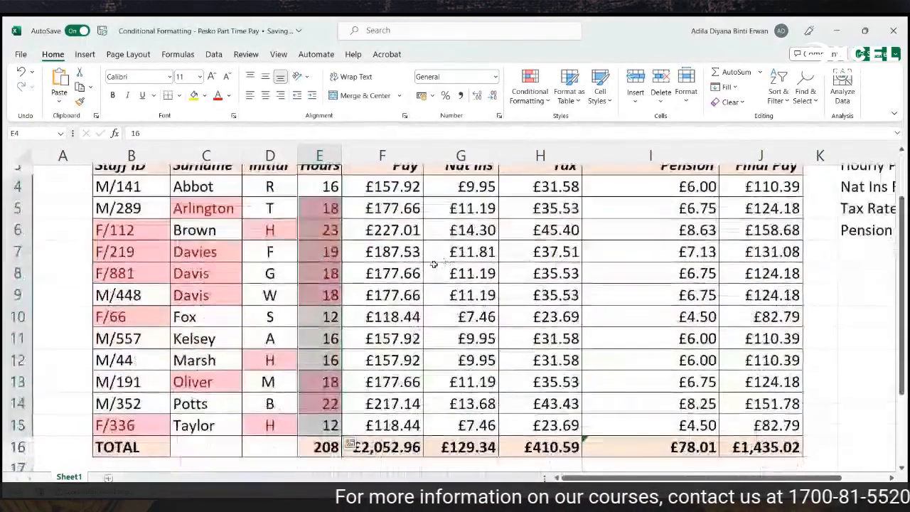
{"action": "left_click", "coordinate": [315, 259]}
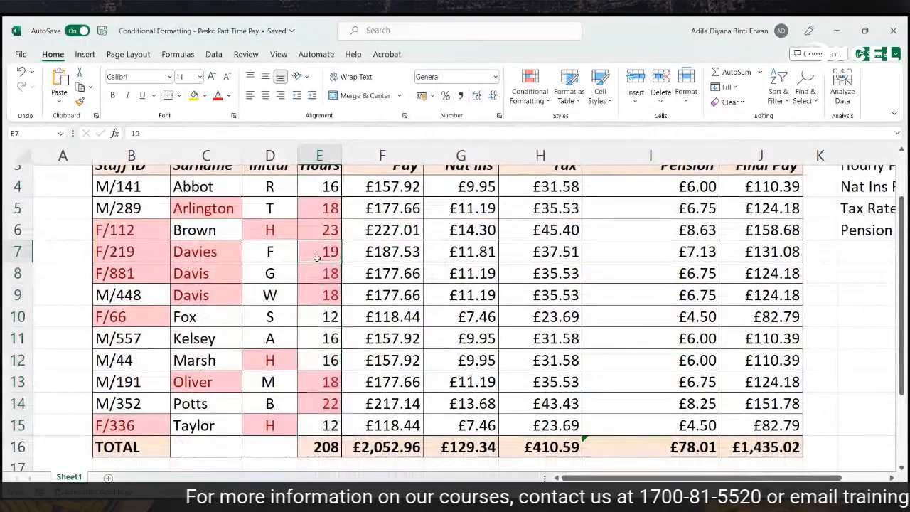
{"action": "scroll", "coordinate": [349, 247], "scroll_direction": "up", "scroll_amount": 1}
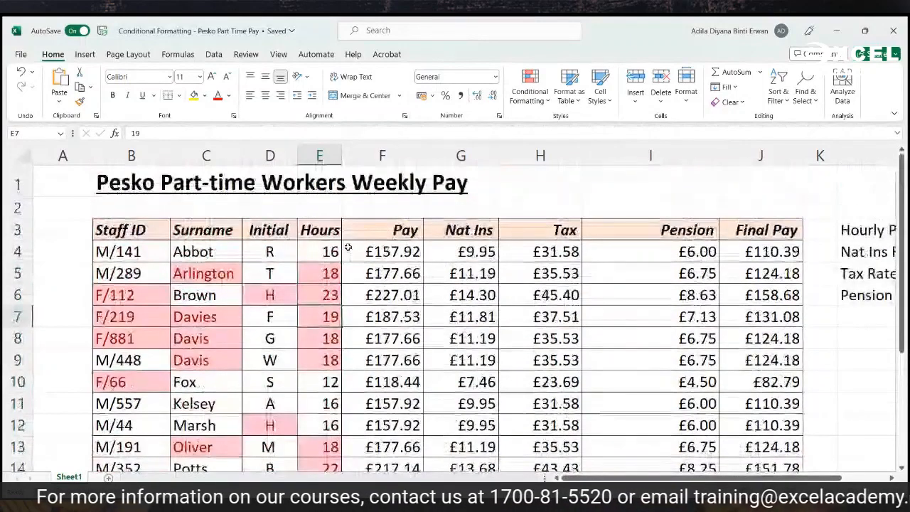
{"action": "scroll", "coordinate": [349, 248], "scroll_direction": "down", "scroll_amount": 3}
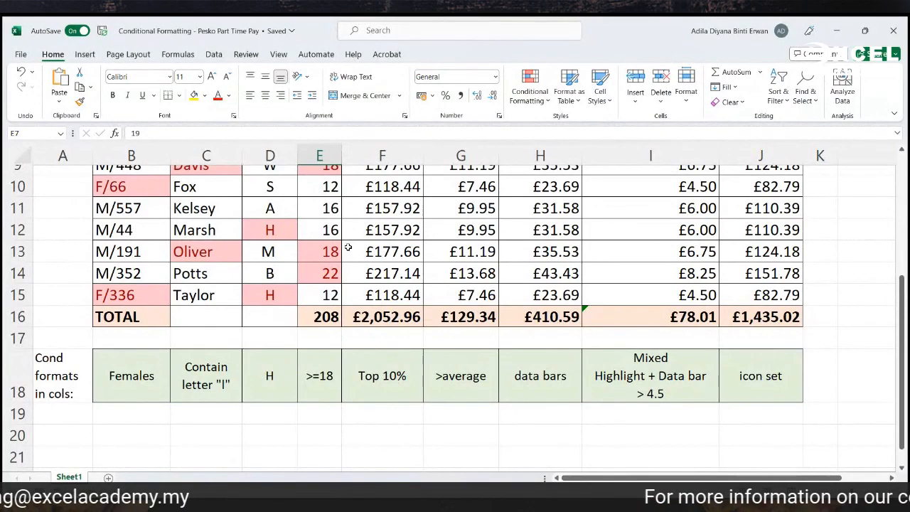
{"action": "scroll", "coordinate": [349, 248], "scroll_direction": "up", "scroll_amount": 3}
Clear the conditional formatting rules from the Hours cells E4:E15
{"action": "left_click_drag", "start_coordinate": [334, 199], "coordinate": [339, 423]}
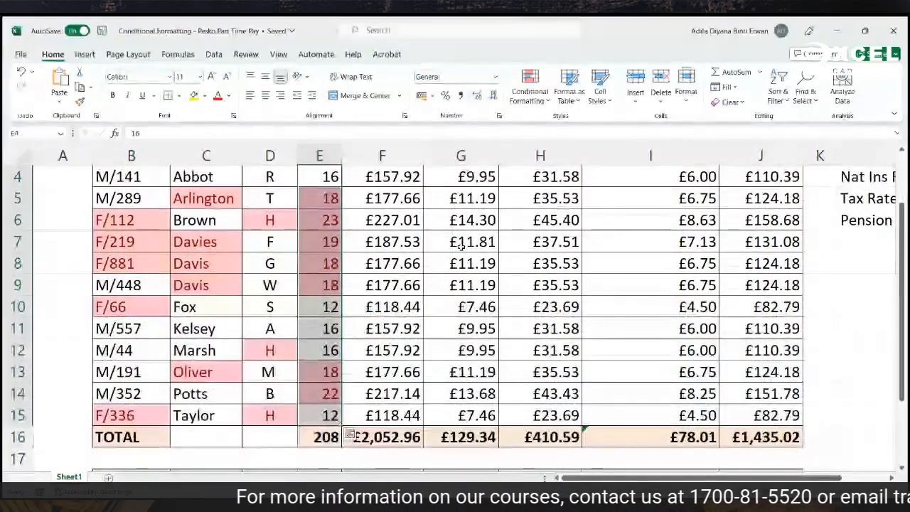
{"action": "left_click", "coordinate": [527, 107]}
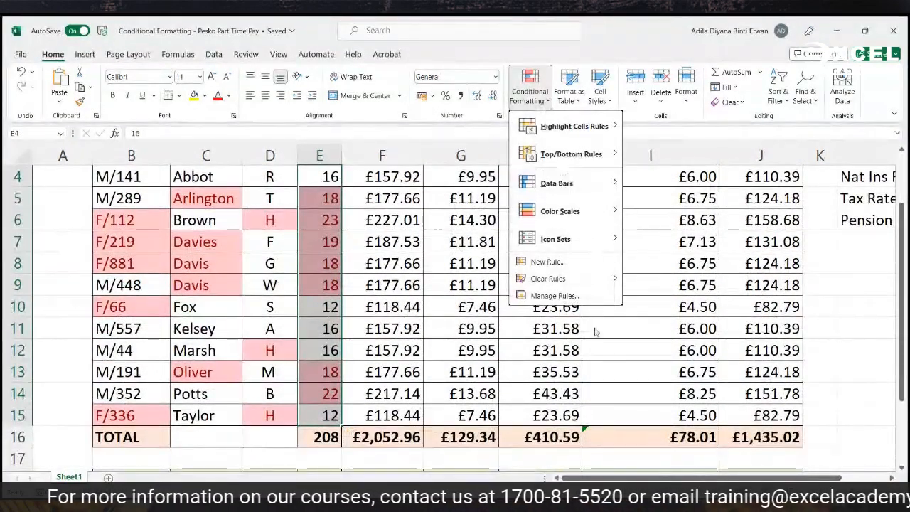
{"action": "mouse_move", "coordinate": [601, 242]}
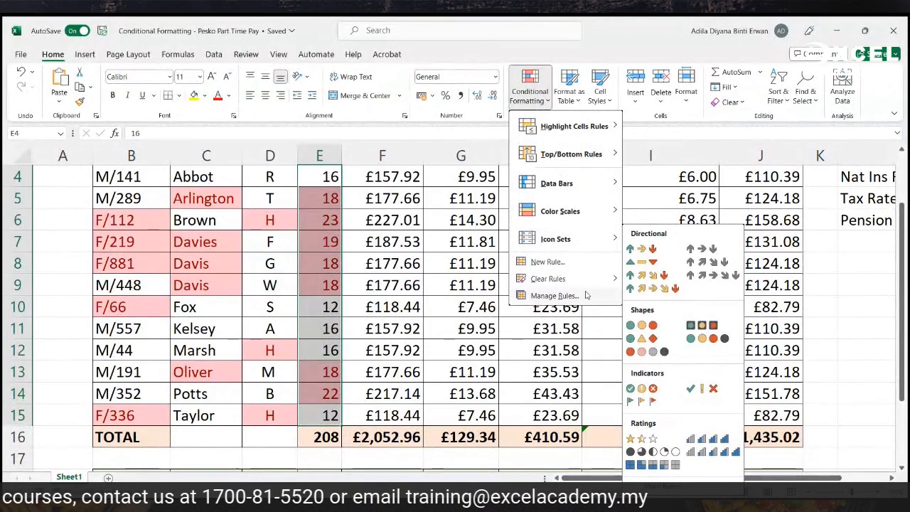
{"action": "mouse_move", "coordinate": [589, 276]}
{"action": "left_click", "coordinate": [704, 280]}
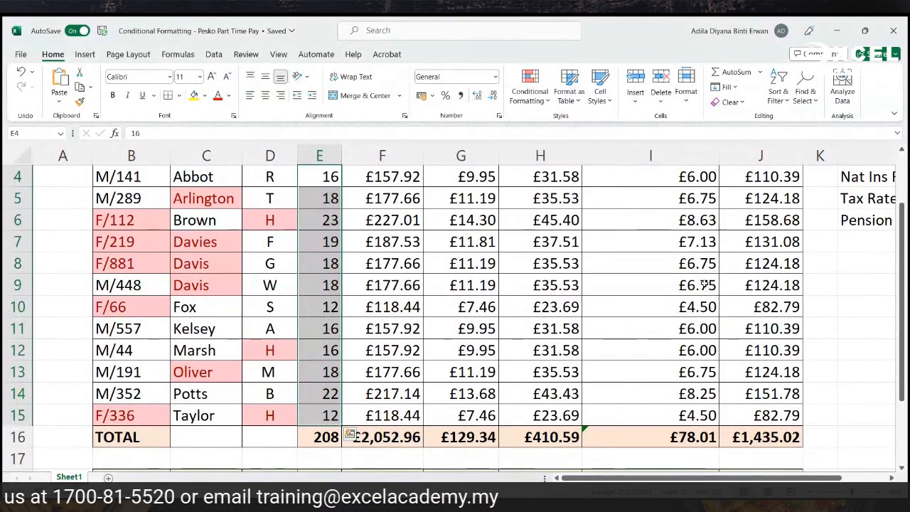
Following the >=18 criterion in E18, add a custom rule that fills Hours in E4:E15 of 18 or more with red
{"action": "scroll", "coordinate": [430, 321], "scroll_direction": "up", "scroll_amount": 1}
{"action": "scroll", "coordinate": [398, 322], "scroll_direction": "down", "scroll_amount": 2}
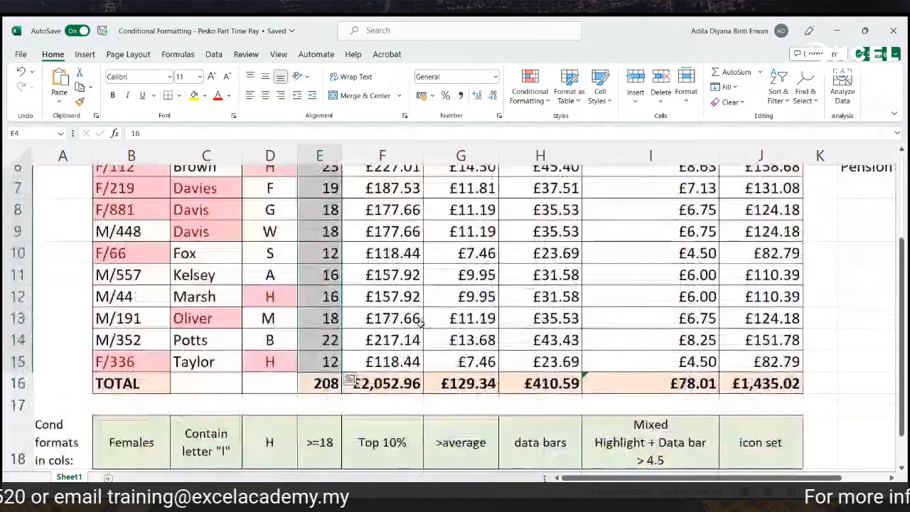
{"action": "scroll", "coordinate": [369, 323], "scroll_direction": "up", "scroll_amount": 2}
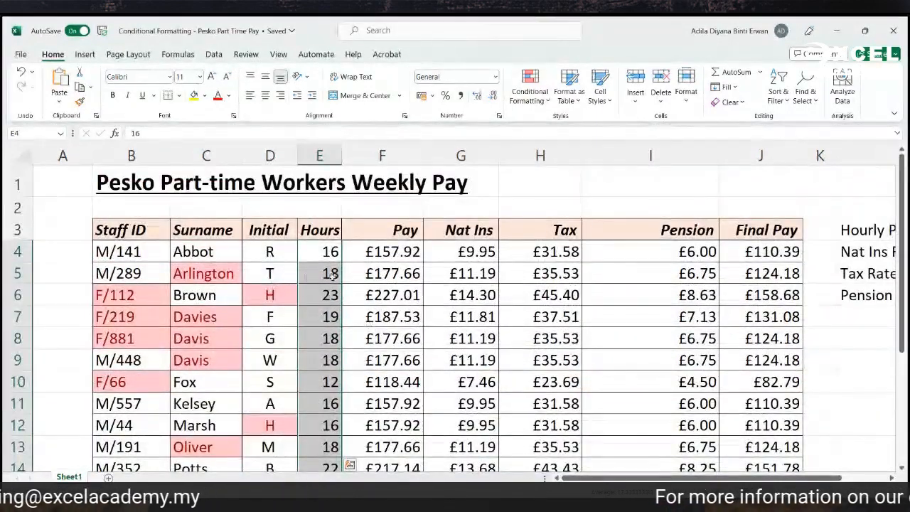
{"action": "scroll", "coordinate": [333, 275], "scroll_direction": "down", "scroll_amount": 3}
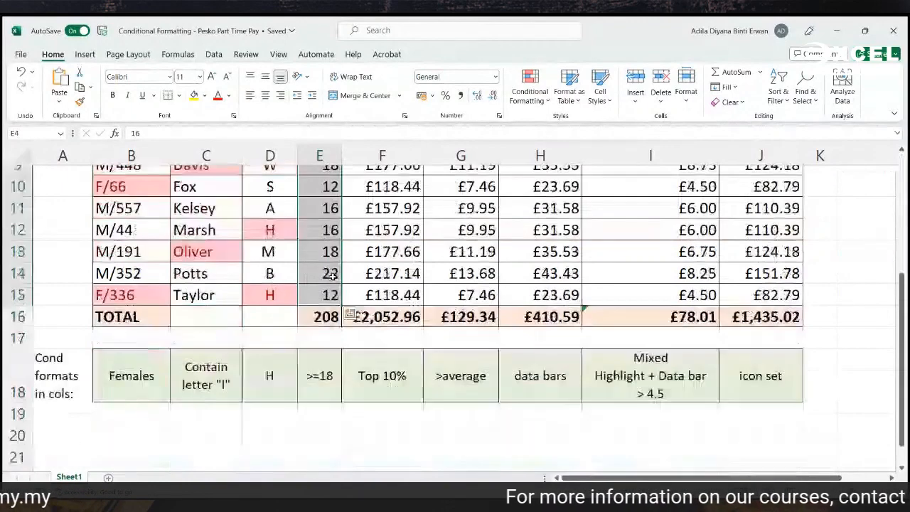
{"action": "left_click", "coordinate": [531, 91]}
{"action": "mouse_move", "coordinate": [542, 129]}
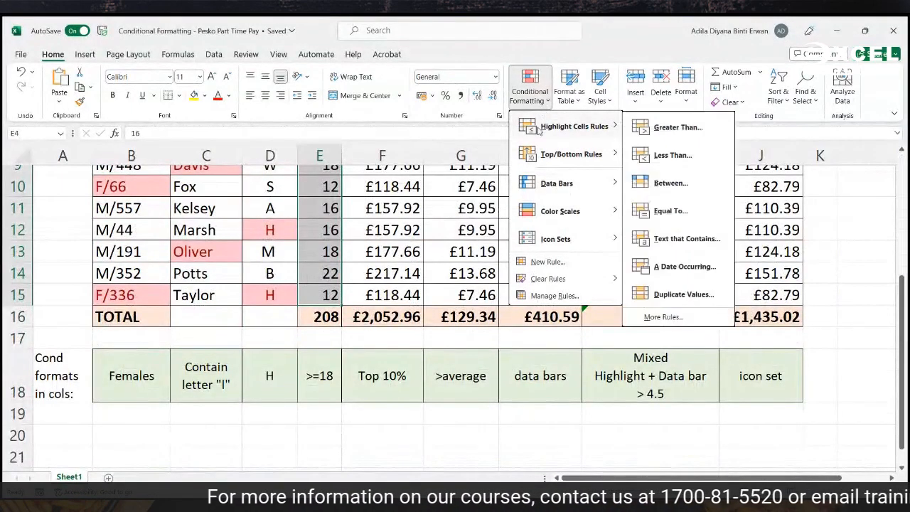
{"action": "left_click", "coordinate": [696, 317]}
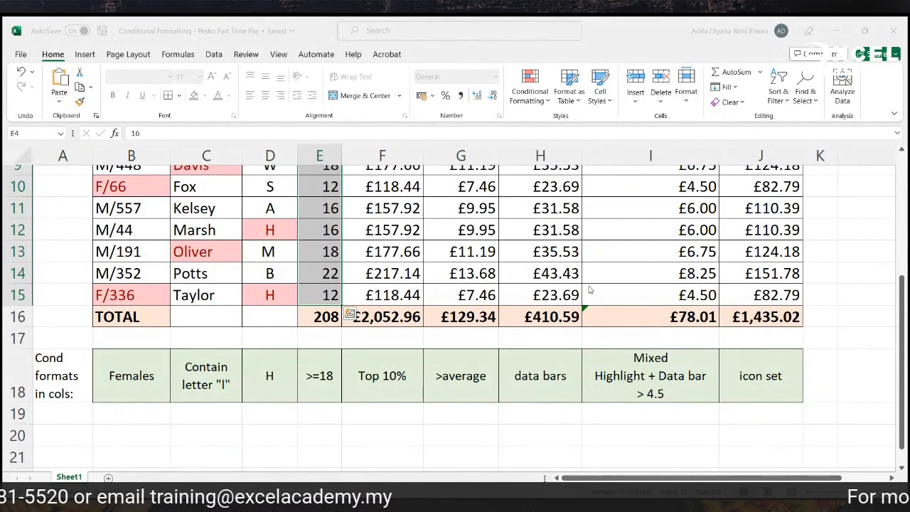
{"action": "left_click", "coordinate": [449, 315]}
Check the red Hours cells, including E5, against the >=18 criterion and revisit the custom highlight rule options without changing them
{"action": "scroll", "coordinate": [449, 315], "scroll_direction": "up", "scroll_amount": 1}
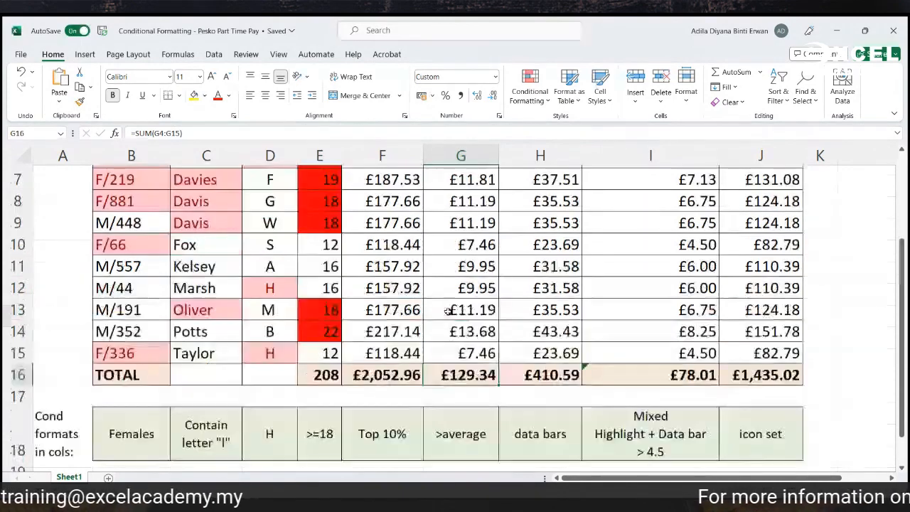
{"action": "scroll", "coordinate": [448, 311], "scroll_direction": "up", "scroll_amount": 1}
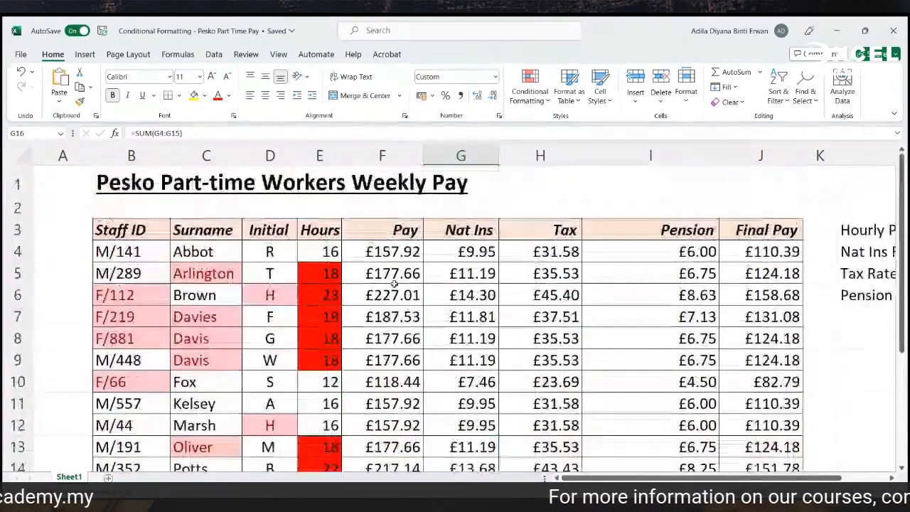
{"action": "left_click", "coordinate": [333, 274]}
{"action": "scroll", "coordinate": [334, 274], "scroll_direction": "down", "scroll_amount": 2}
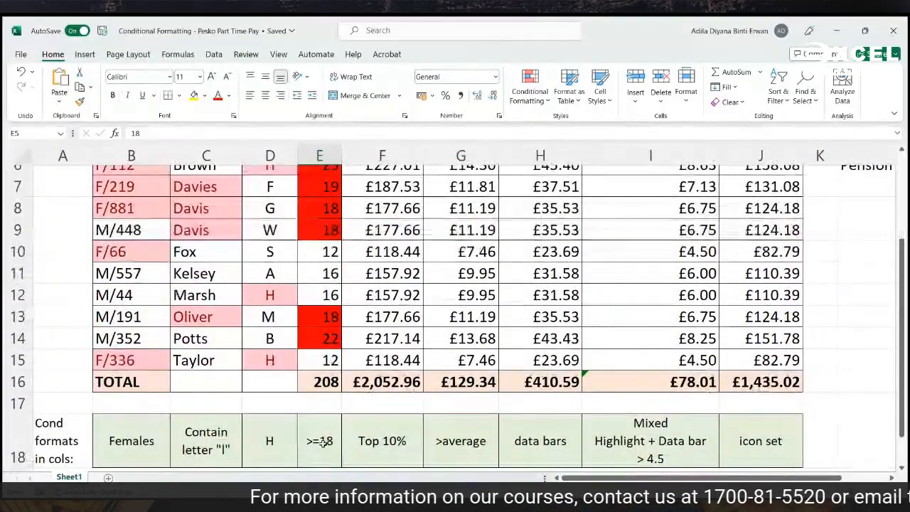
{"action": "scroll", "coordinate": [357, 343], "scroll_direction": "up", "scroll_amount": 2}
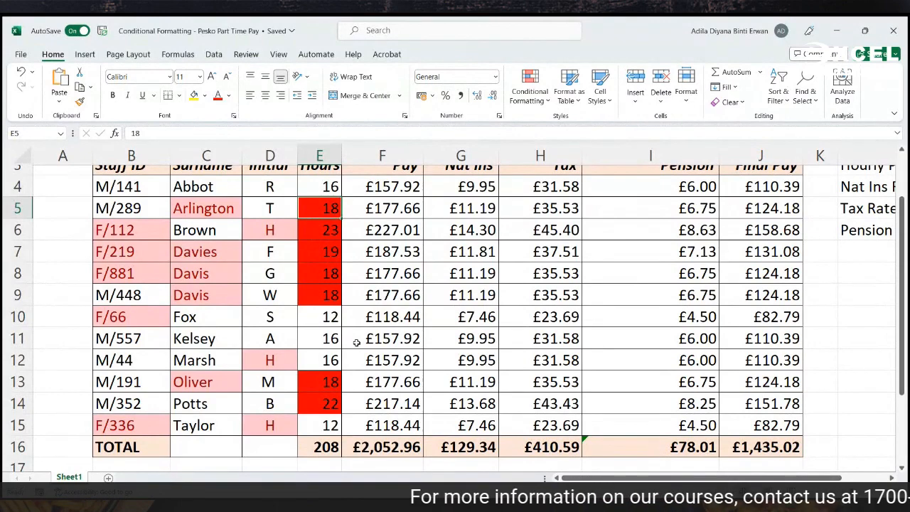
{"action": "left_click", "coordinate": [527, 112]}
{"action": "mouse_move", "coordinate": [537, 130]}
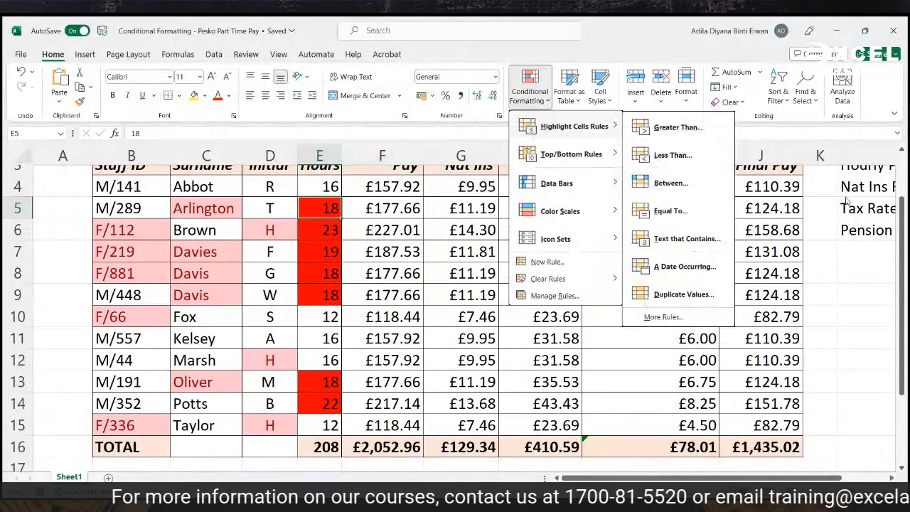
{"action": "left_click", "coordinate": [653, 318]}
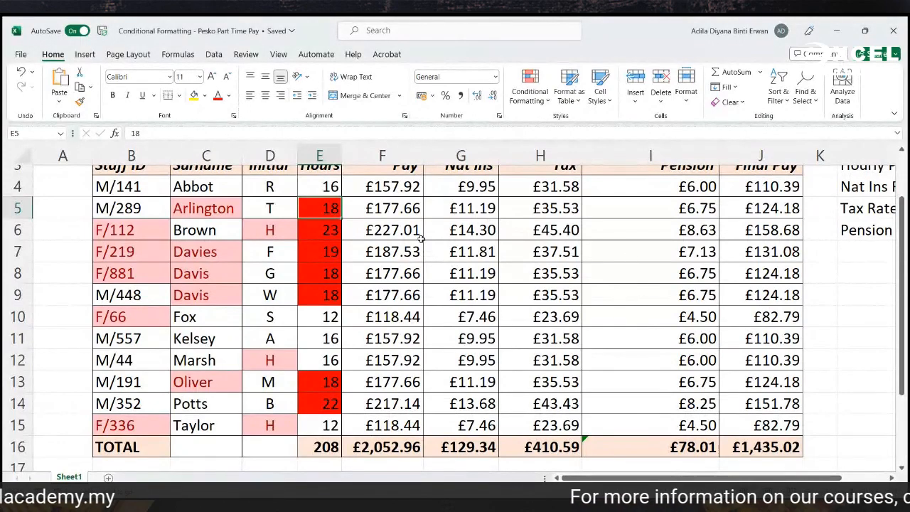
Following the Top 10% criterion in F18, highlight the top 10% of Pay in F4:F15 with Light Red Fill with Dark Red Text
{"action": "scroll", "coordinate": [413, 252], "scroll_direction": "up", "scroll_amount": 1}
{"action": "scroll", "coordinate": [351, 244], "scroll_direction": "down", "scroll_amount": 3}
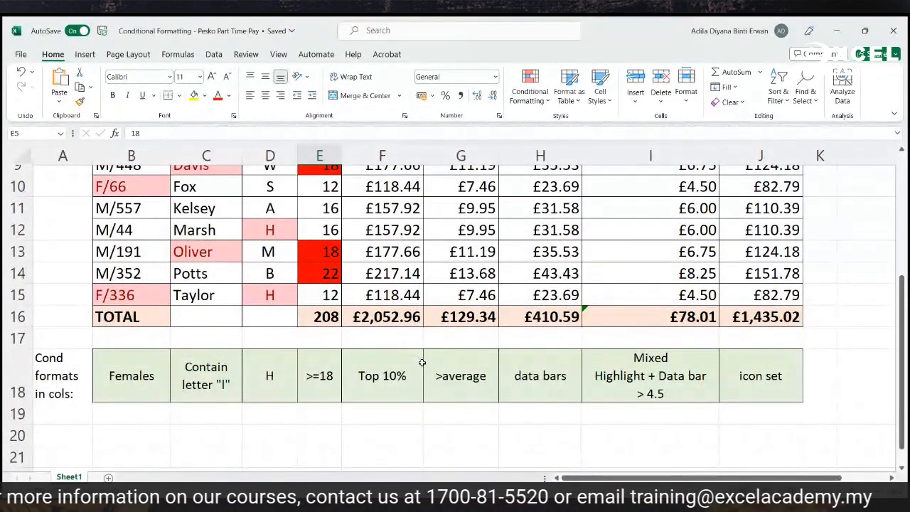
{"action": "left_click", "coordinate": [374, 379]}
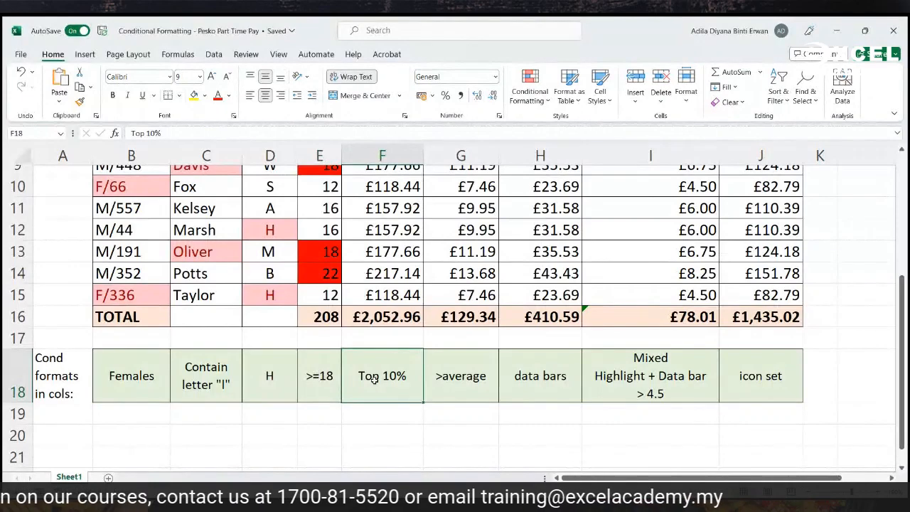
{"action": "scroll", "coordinate": [374, 380], "scroll_direction": "up", "scroll_amount": 3}
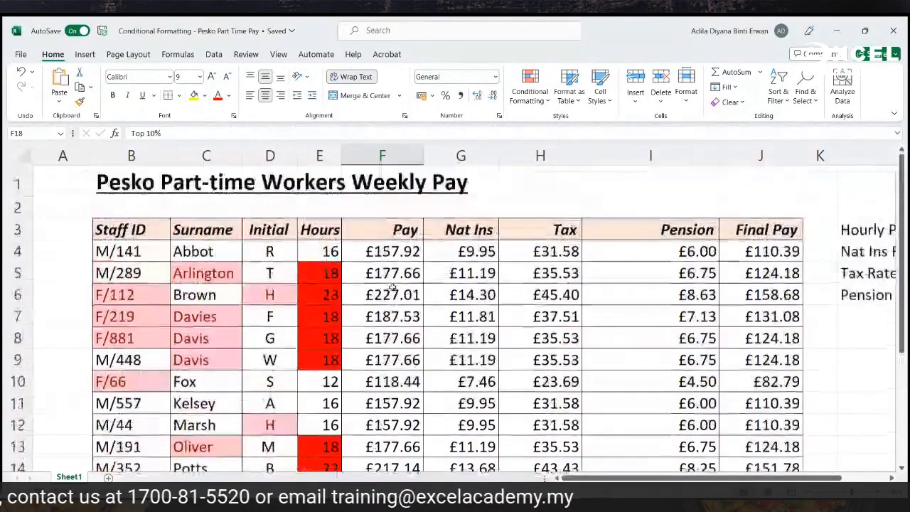
{"action": "scroll", "coordinate": [394, 274], "scroll_direction": "down", "scroll_amount": 1}
{"action": "left_click_drag", "start_coordinate": [388, 213], "coordinate": [382, 436]}
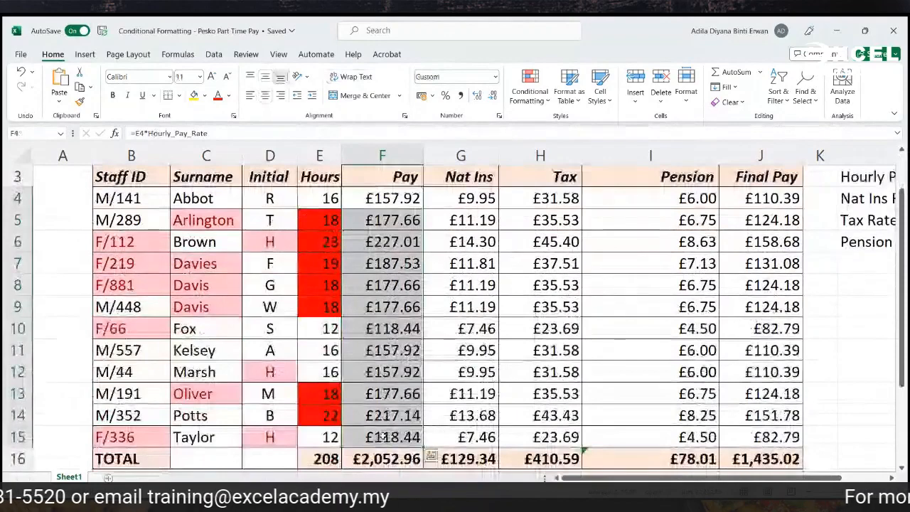
{"action": "left_click", "coordinate": [531, 101]}
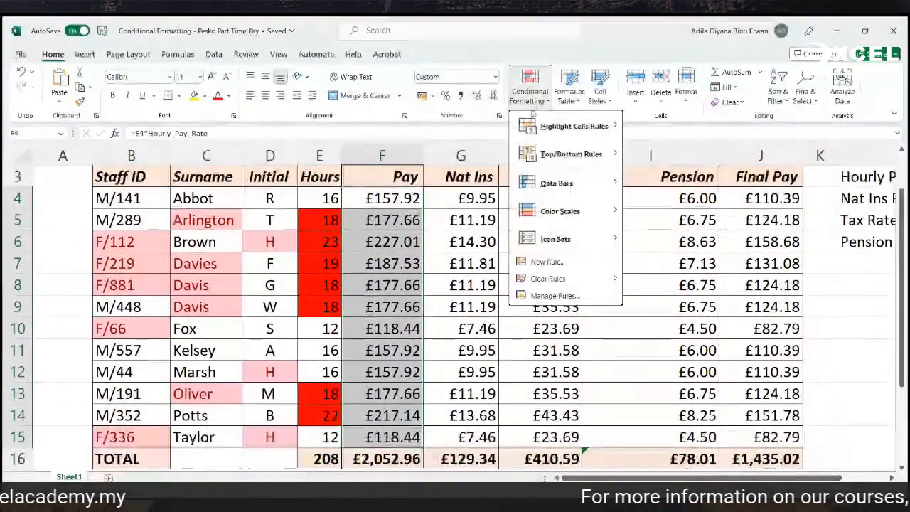
{"action": "mouse_move", "coordinate": [549, 182]}
{"action": "mouse_move", "coordinate": [559, 158]}
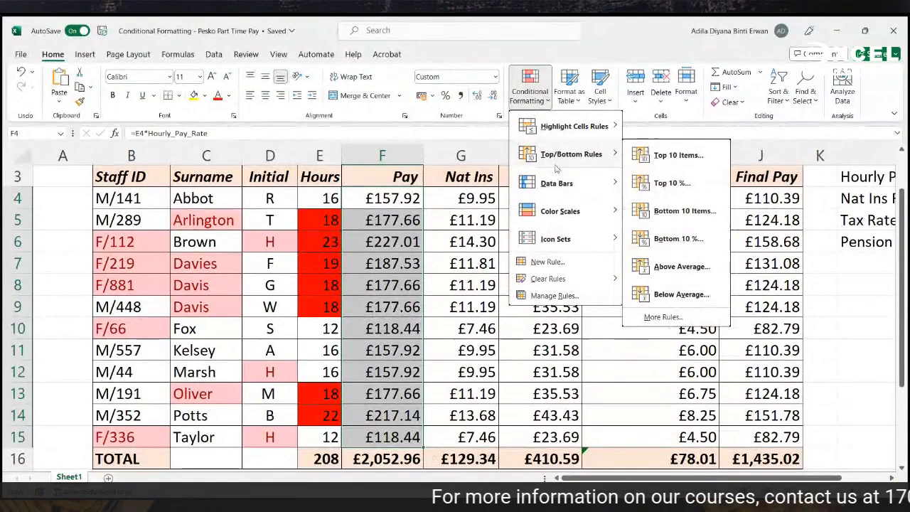
{"action": "left_click", "coordinate": [660, 186]}
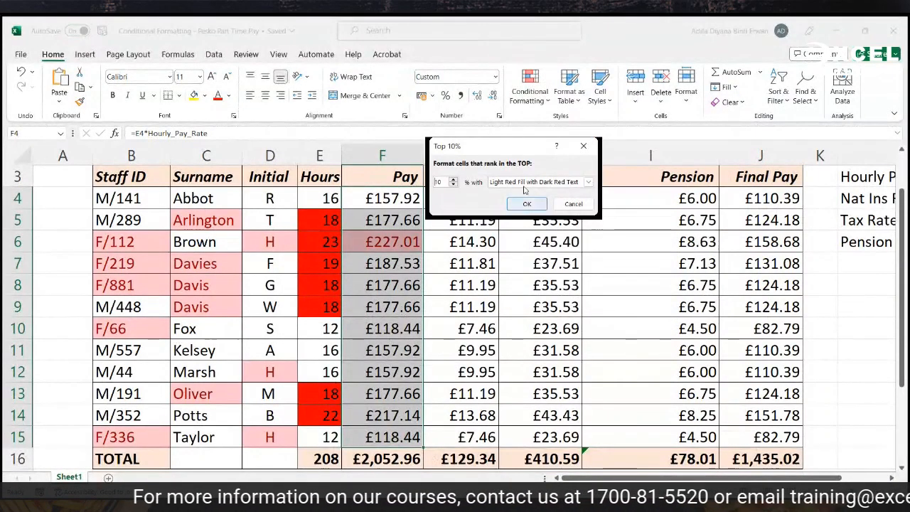
{"action": "left_click", "coordinate": [509, 203]}
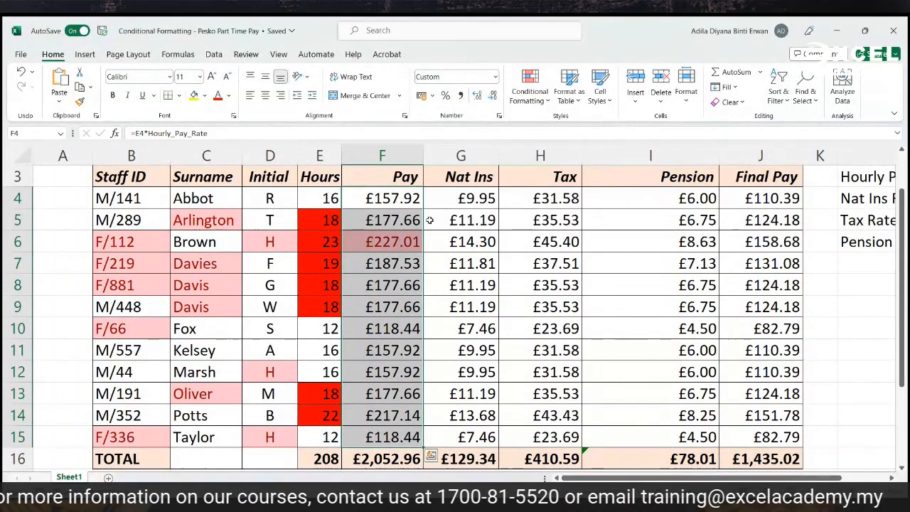
{"action": "left_click", "coordinate": [377, 241]}
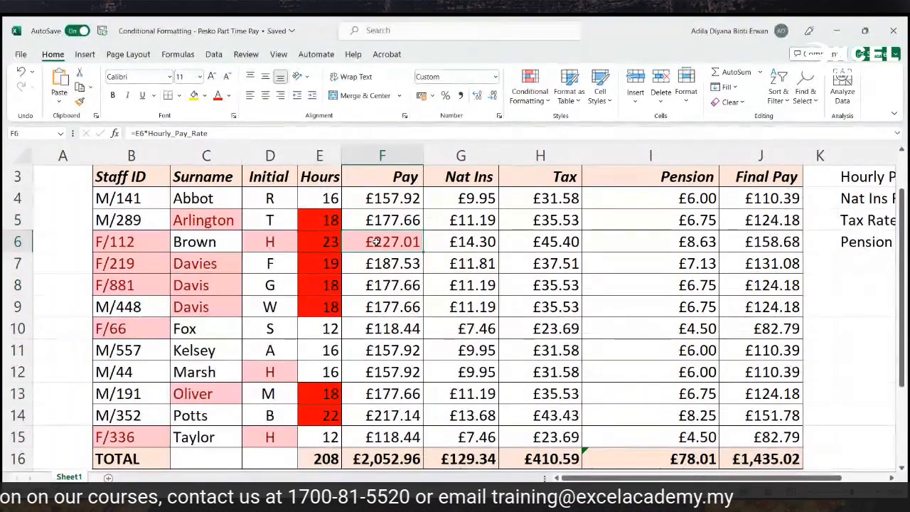
Following the >average criterion in G18, select the Nat Ins amounts in G4:G15 and find the conditional formatting rule for above-average values
{"action": "scroll", "coordinate": [439, 259], "scroll_direction": "down", "scroll_amount": 2}
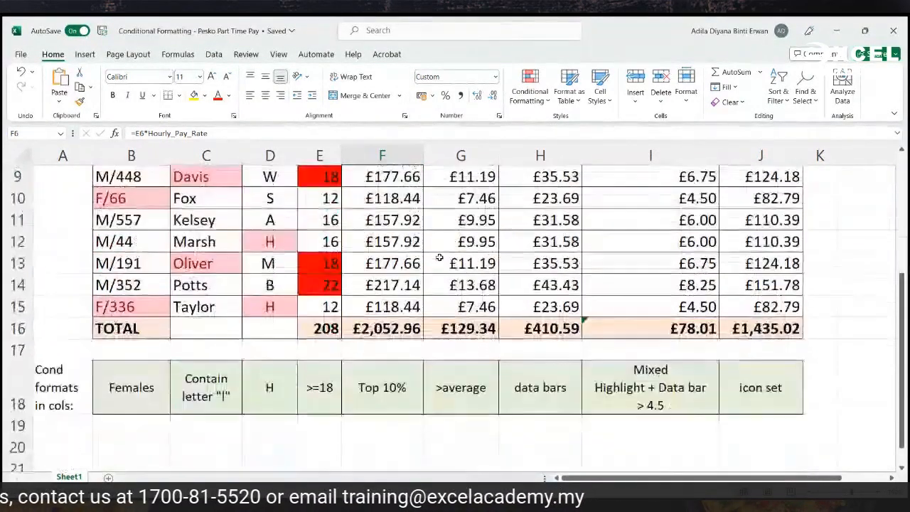
{"action": "left_click", "coordinate": [473, 409]}
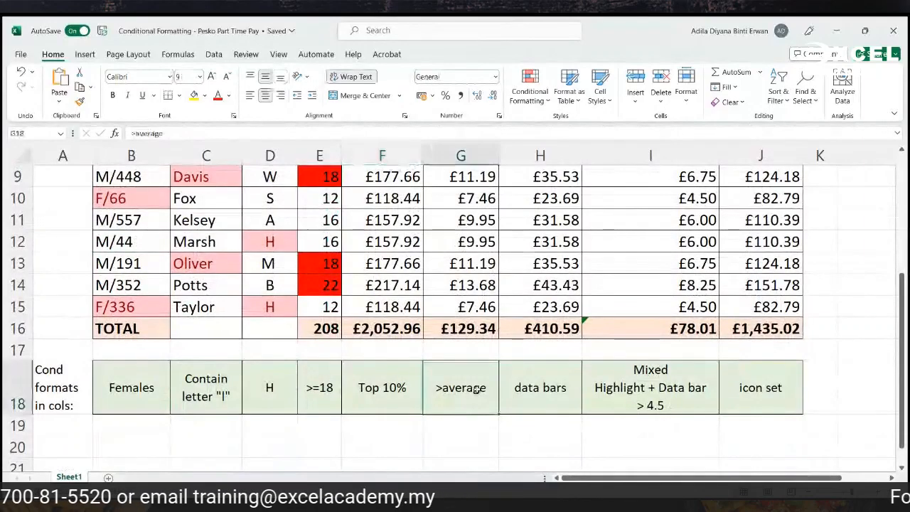
{"action": "scroll", "coordinate": [478, 390], "scroll_direction": "up", "scroll_amount": 2}
{"action": "left_click_drag", "start_coordinate": [462, 199], "coordinate": [463, 441]}
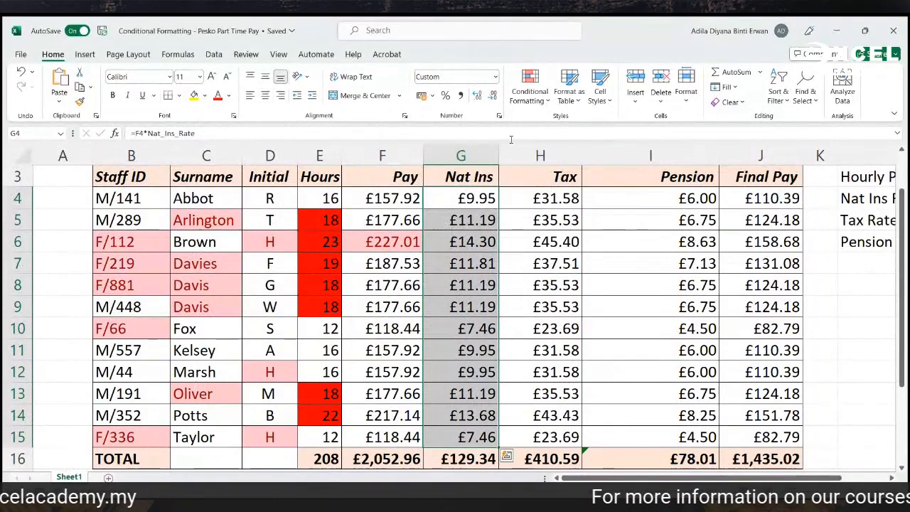
{"action": "left_click", "coordinate": [530, 91]}
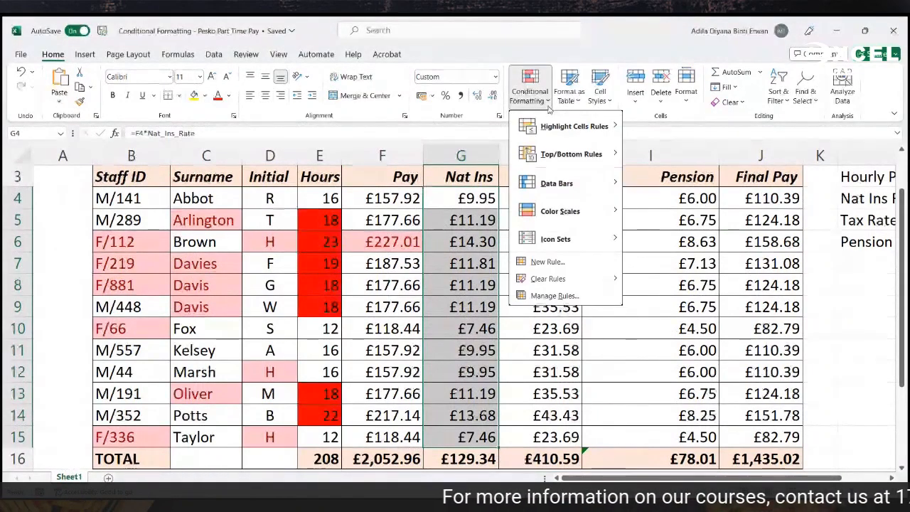
{"action": "mouse_move", "coordinate": [569, 127]}
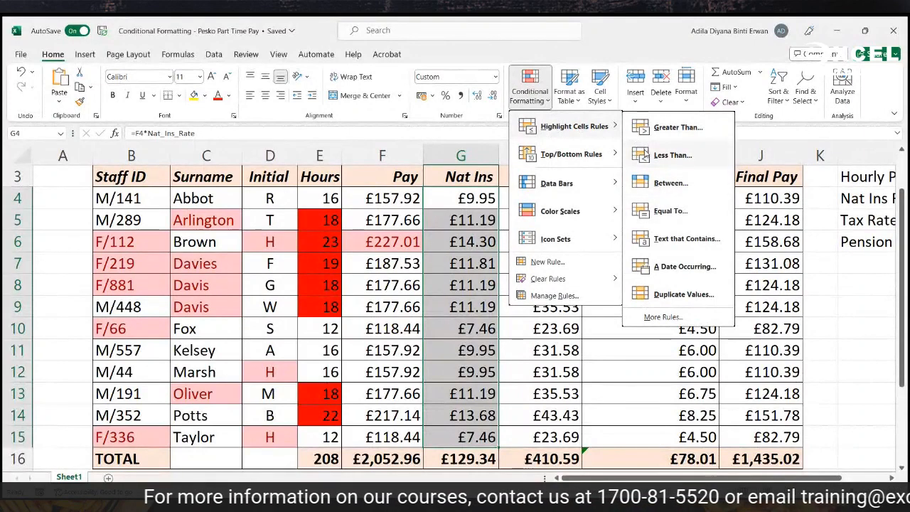
{"action": "mouse_move", "coordinate": [610, 161]}
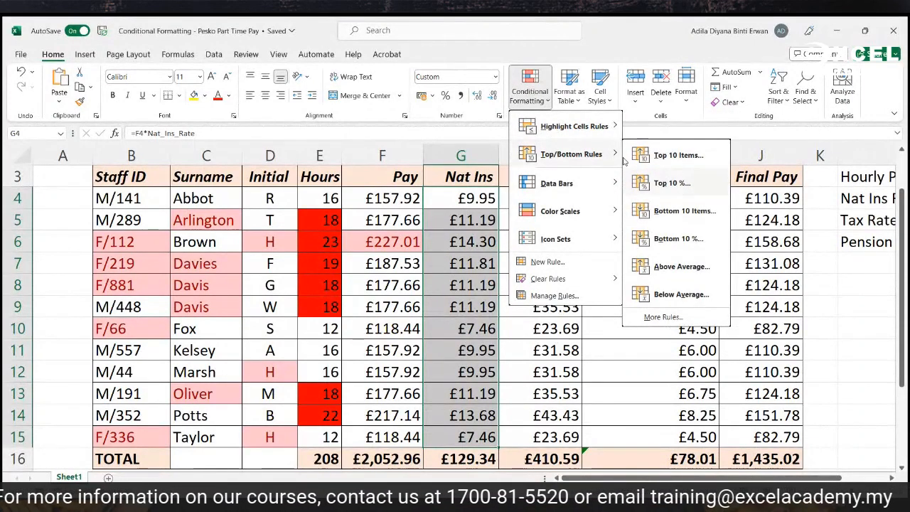
Highlight the above-average Nat Ins values in G4:G15 with light red fill and dark red text
{"action": "left_click", "coordinate": [692, 271]}
{"action": "left_click", "coordinate": [556, 208]}
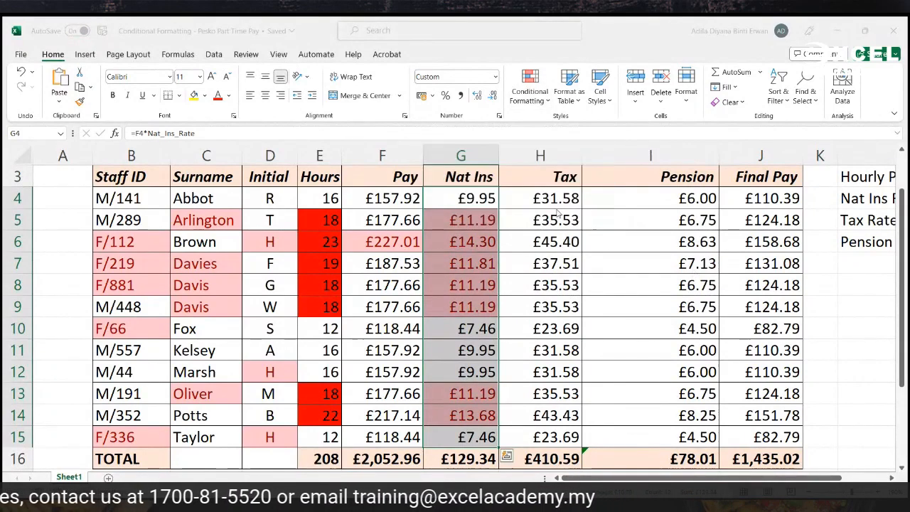
{"action": "left_click", "coordinate": [583, 344]}
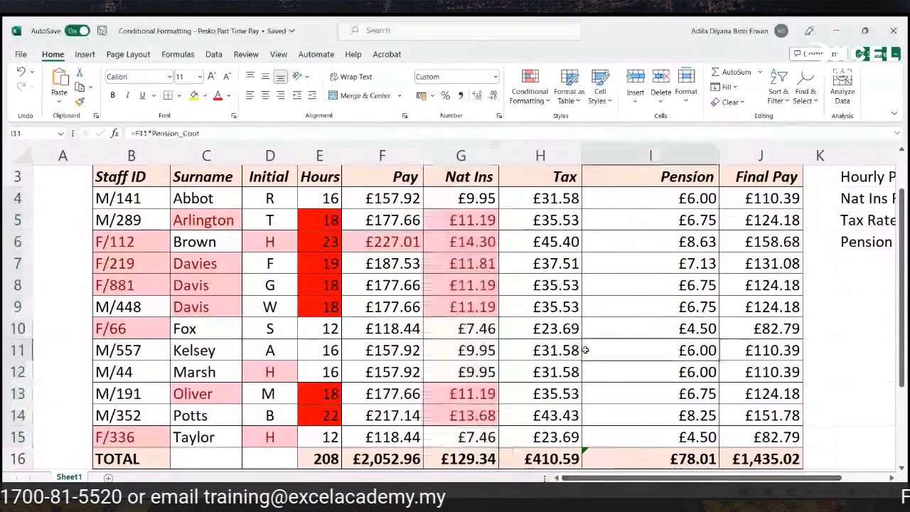
Apply blue gradient-fill data bars to the Tax values in H4:H15, following the format notes in row 18
{"action": "scroll", "coordinate": [584, 349], "scroll_direction": "down", "scroll_amount": 1}
{"action": "scroll", "coordinate": [585, 350], "scroll_direction": "down", "scroll_amount": 1}
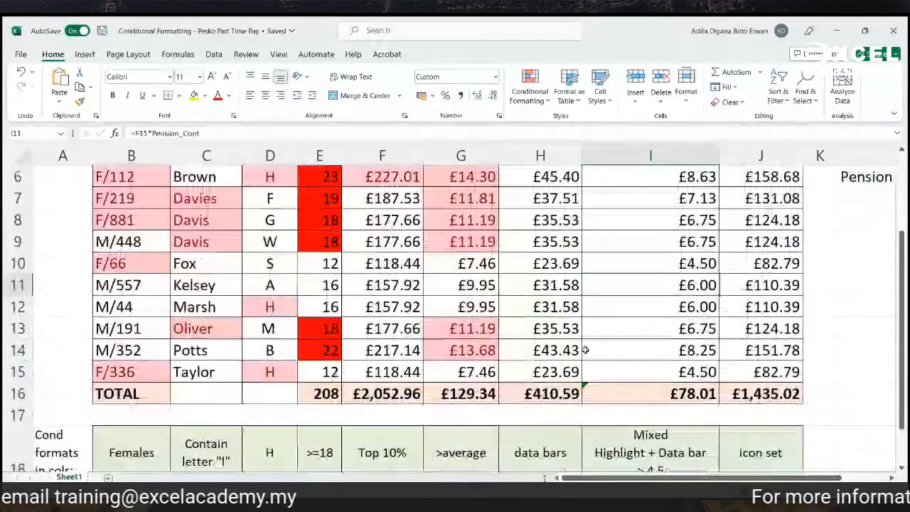
{"action": "scroll", "coordinate": [584, 350], "scroll_direction": "up", "scroll_amount": 1}
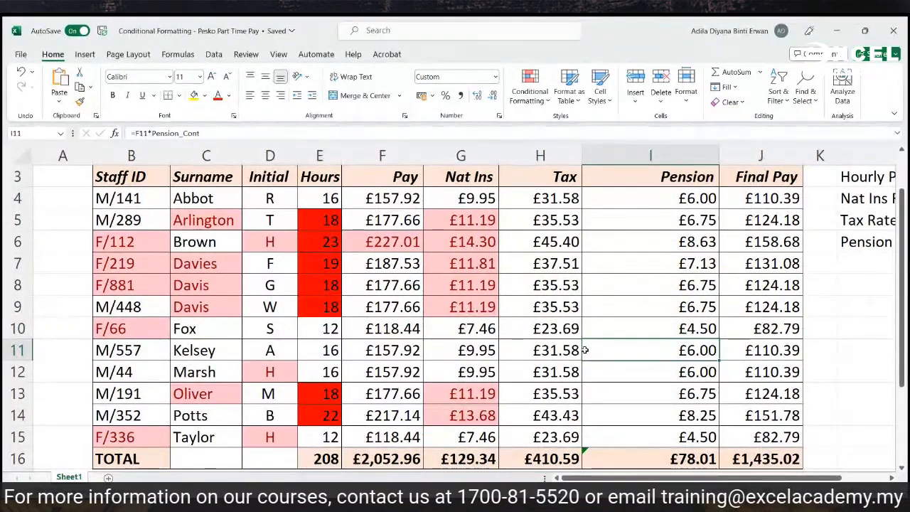
{"action": "scroll", "coordinate": [585, 350], "scroll_direction": "down", "scroll_amount": 2}
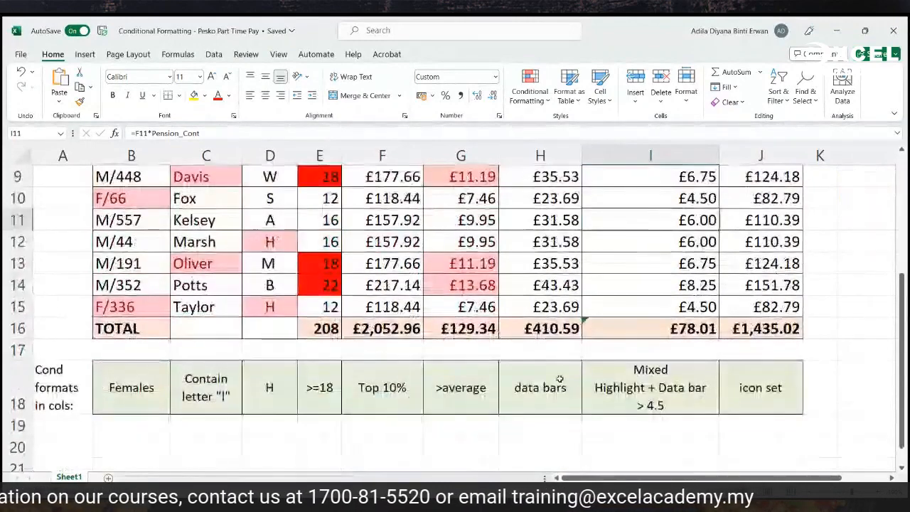
{"action": "scroll", "coordinate": [594, 323], "scroll_direction": "up", "scroll_amount": 3}
{"action": "scroll", "coordinate": [562, 341], "scroll_direction": "down", "scroll_amount": 1}
{"action": "left_click_drag", "start_coordinate": [551, 186], "coordinate": [554, 425]}
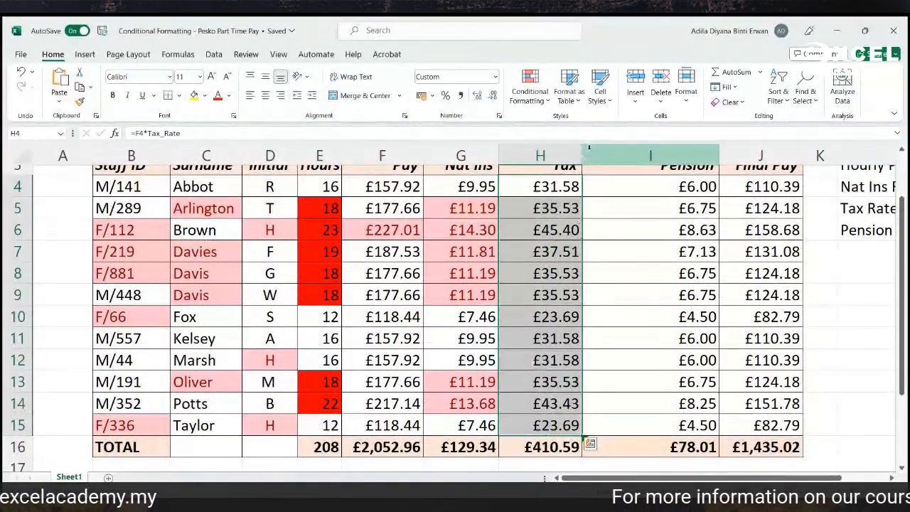
{"action": "left_click", "coordinate": [516, 111]}
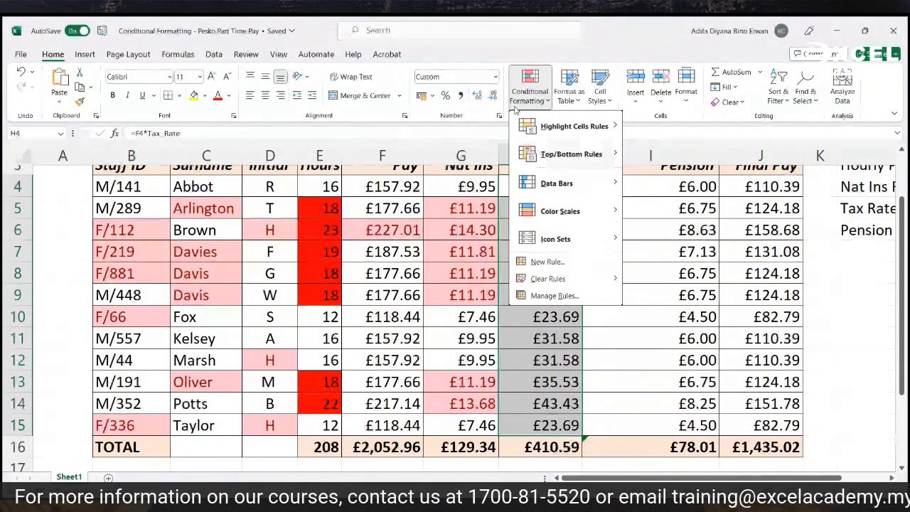
{"action": "mouse_move", "coordinate": [569, 183]}
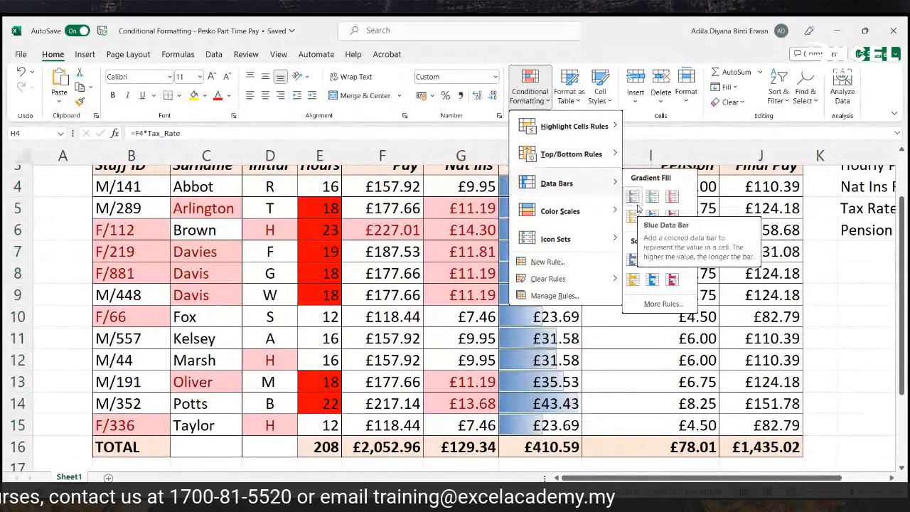
{"action": "left_click", "coordinate": [638, 207]}
{"action": "left_click", "coordinate": [630, 279]}
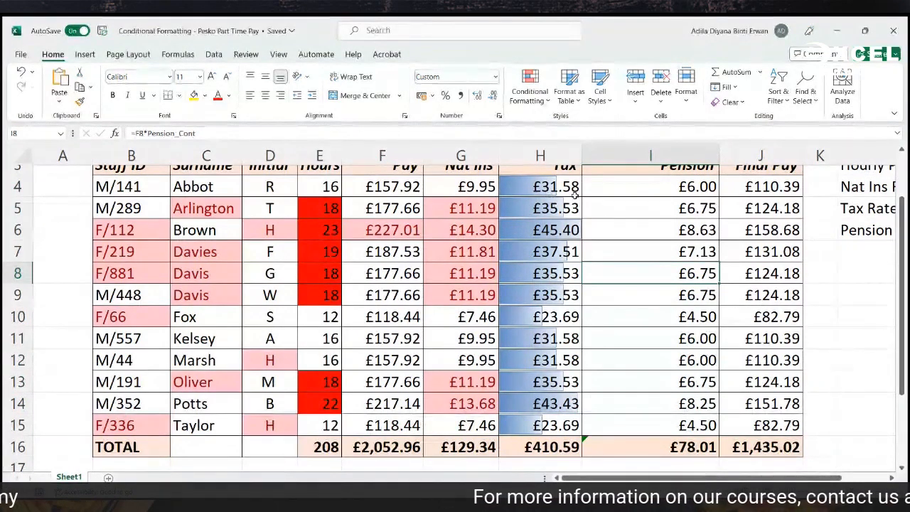
Clear the conditional formatting rules from the Tax cells H4:H15
{"action": "left_click_drag", "start_coordinate": [574, 193], "coordinate": [542, 414]}
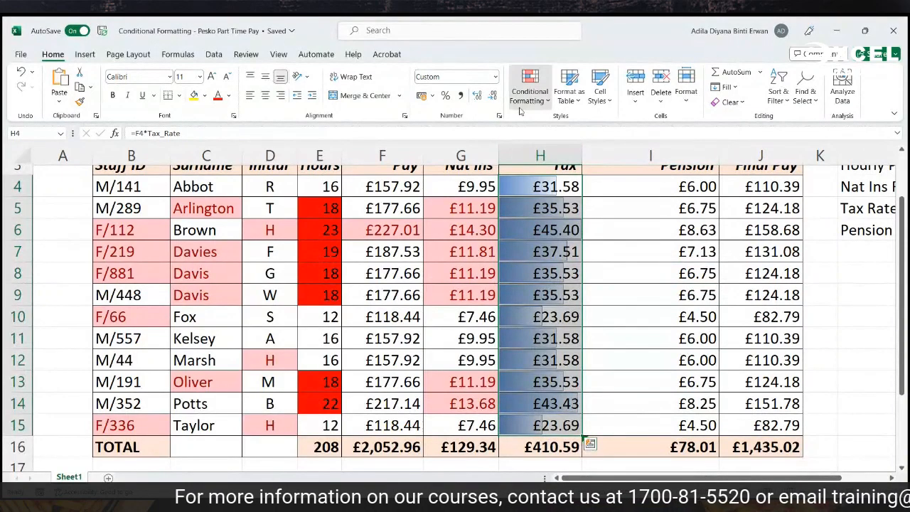
{"action": "left_click", "coordinate": [530, 88]}
{"action": "mouse_move", "coordinate": [585, 282]}
{"action": "left_click", "coordinate": [672, 281]}
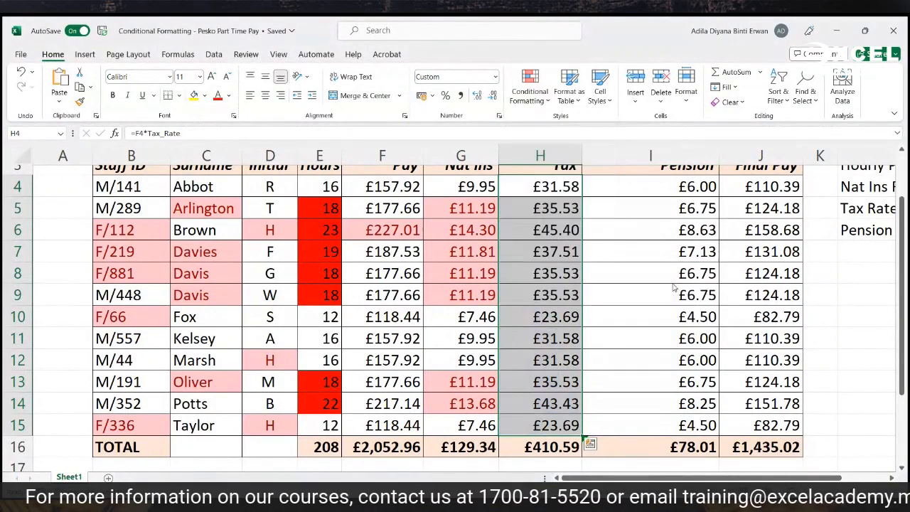
Apply blue solid-fill data bars to the Tax values in H4:H15
{"action": "left_click", "coordinate": [513, 106]}
{"action": "mouse_move", "coordinate": [569, 183]}
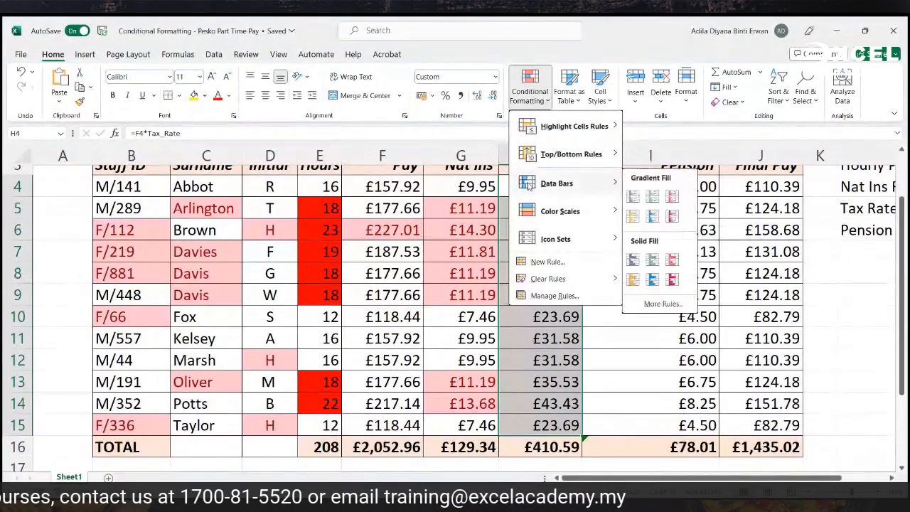
{"action": "left_click", "coordinate": [633, 260]}
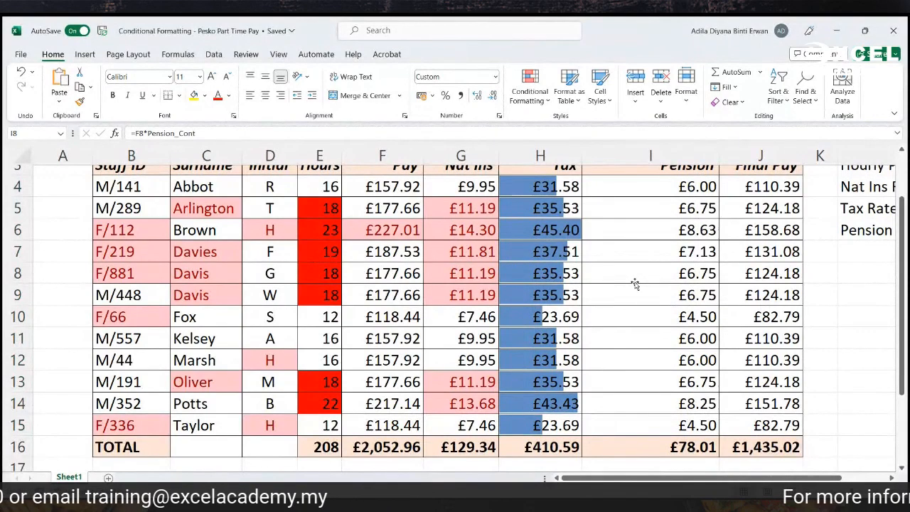
{"action": "left_click", "coordinate": [635, 283]}
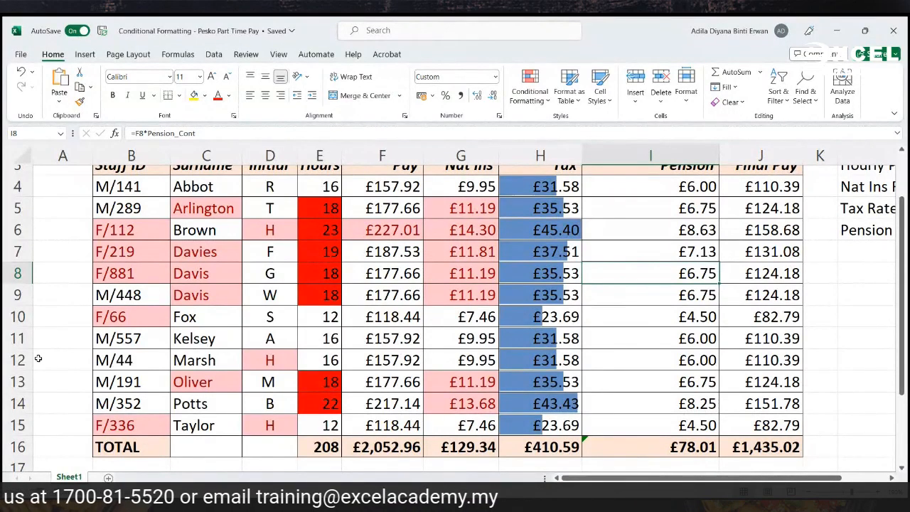
Compare the Tax data bars across rows 11, 10 and 15
{"action": "left_click", "coordinate": [14, 339]}
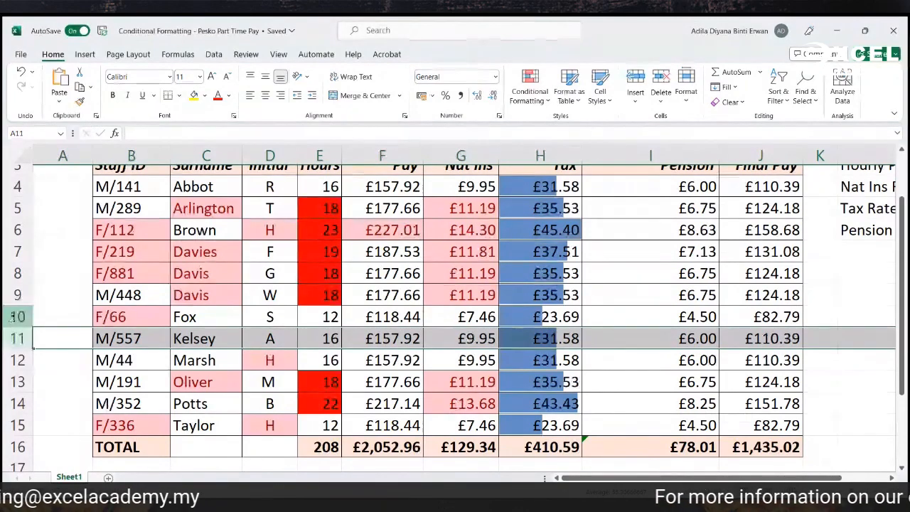
{"action": "left_click", "coordinate": [13, 317]}
{"action": "left_click", "coordinate": [15, 425]}
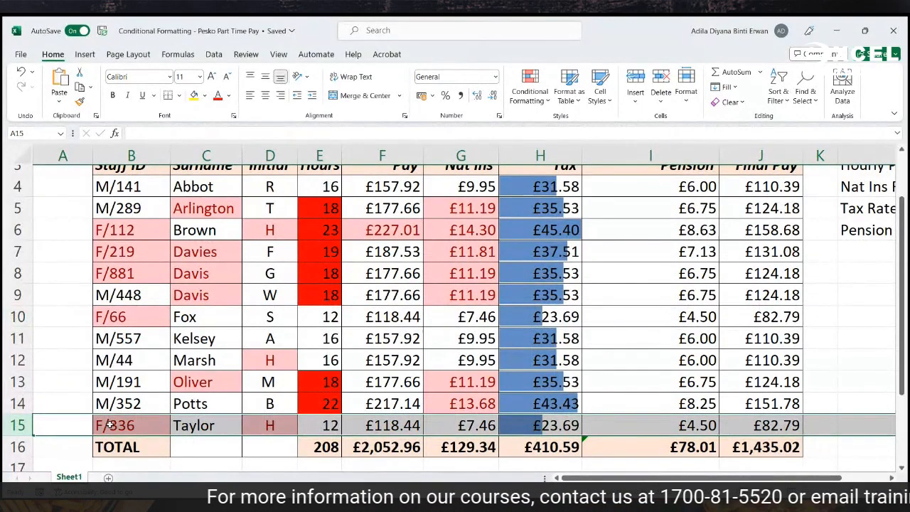
{"action": "left_click", "coordinate": [650, 290]}
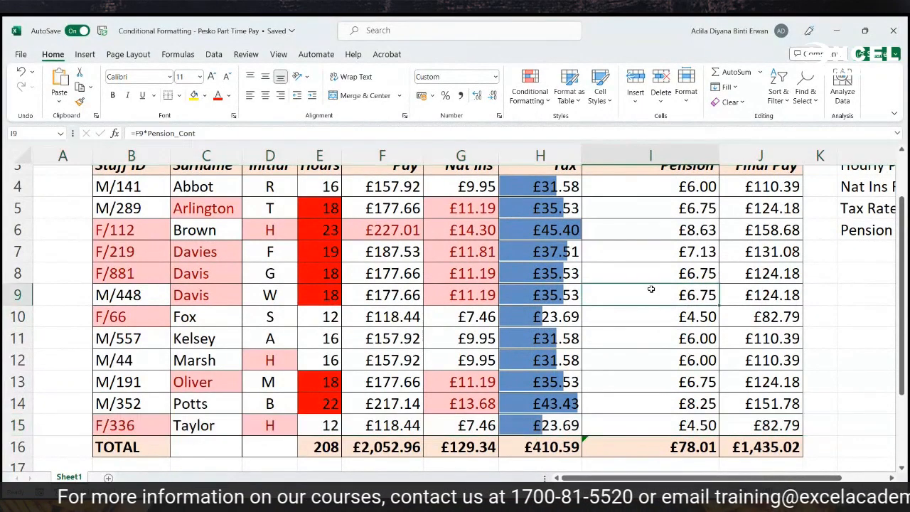
Examine the row 18 note that specifies the conditional format required for the Pension column
{"action": "scroll", "coordinate": [651, 289], "scroll_direction": "down", "scroll_amount": 2}
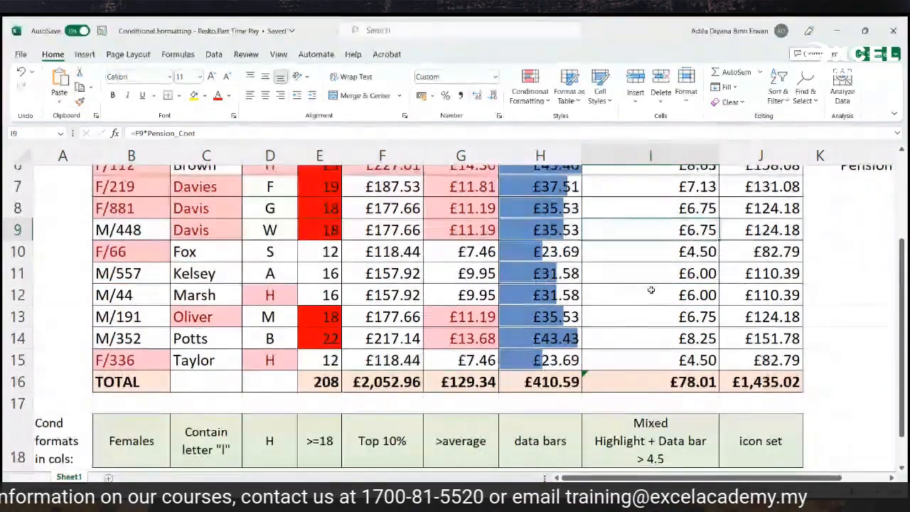
{"action": "scroll", "coordinate": [650, 289], "scroll_direction": "up", "scroll_amount": 2}
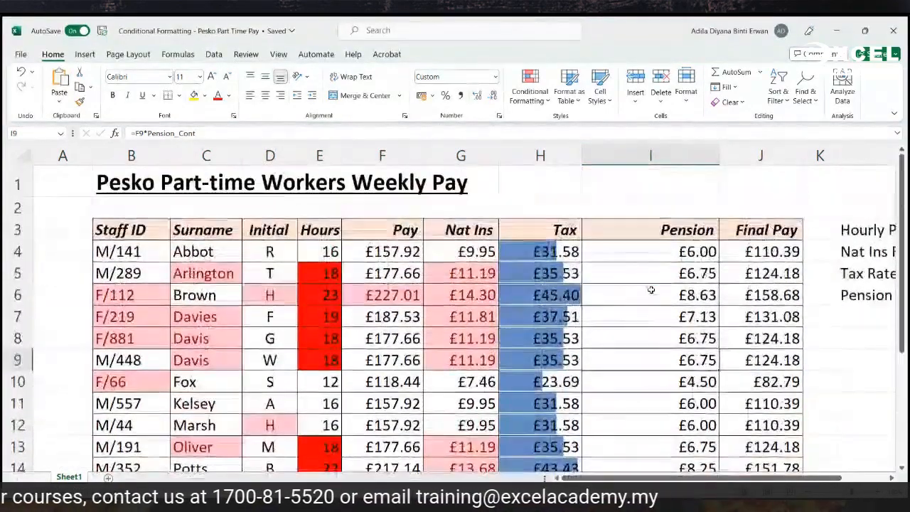
{"action": "scroll", "coordinate": [650, 290], "scroll_direction": "down", "scroll_amount": 1}
{"action": "scroll", "coordinate": [772, 300], "scroll_direction": "down", "scroll_amount": 3}
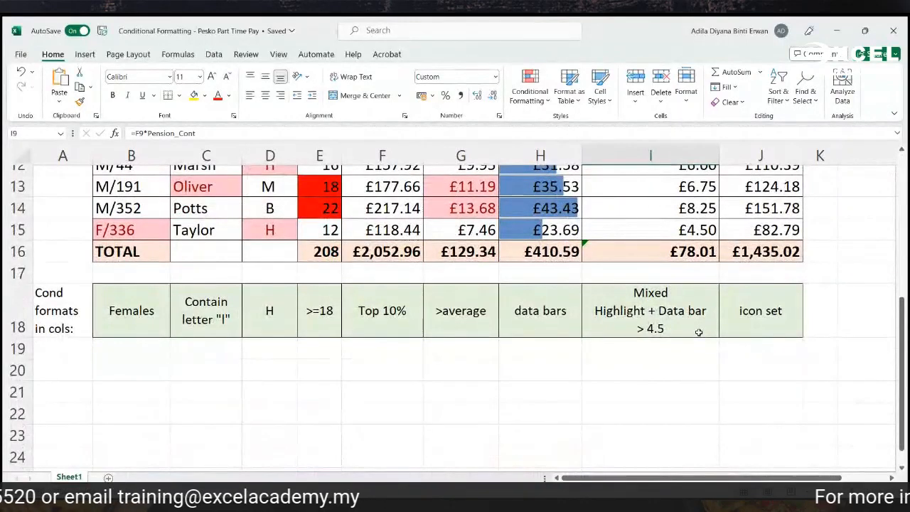
{"action": "left_click", "coordinate": [623, 307]}
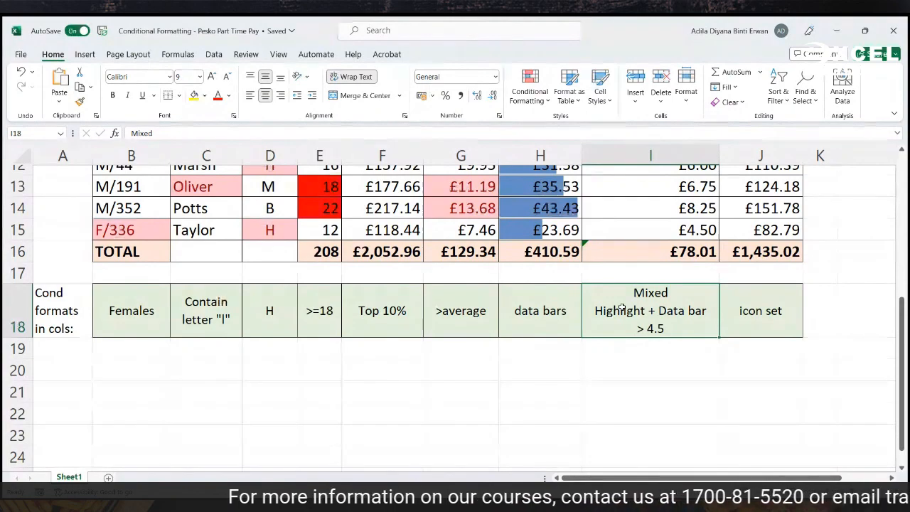
{"action": "scroll", "coordinate": [621, 308], "scroll_direction": "up", "scroll_amount": 2}
{"action": "scroll", "coordinate": [620, 306], "scroll_direction": "up", "scroll_amount": 2}
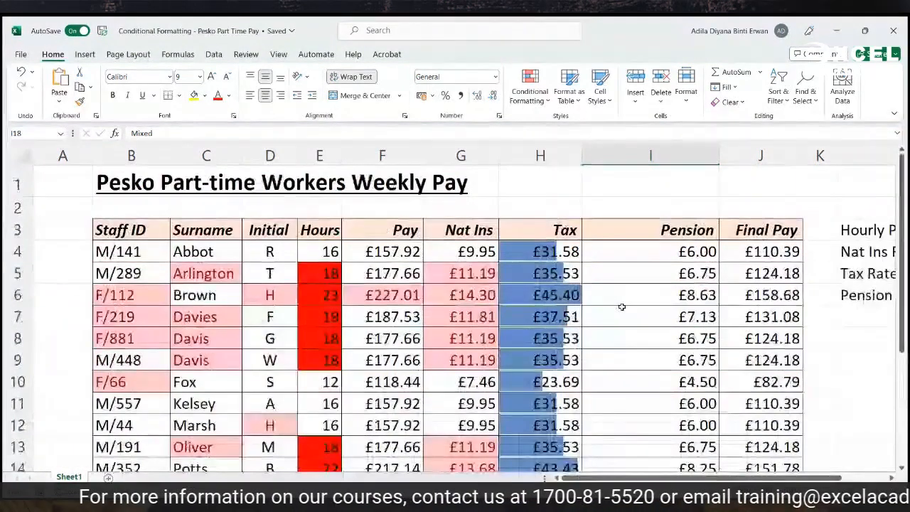
{"action": "scroll", "coordinate": [658, 308], "scroll_direction": "down", "scroll_amount": 3}
{"action": "scroll", "coordinate": [658, 307], "scroll_direction": "down", "scroll_amount": 1}
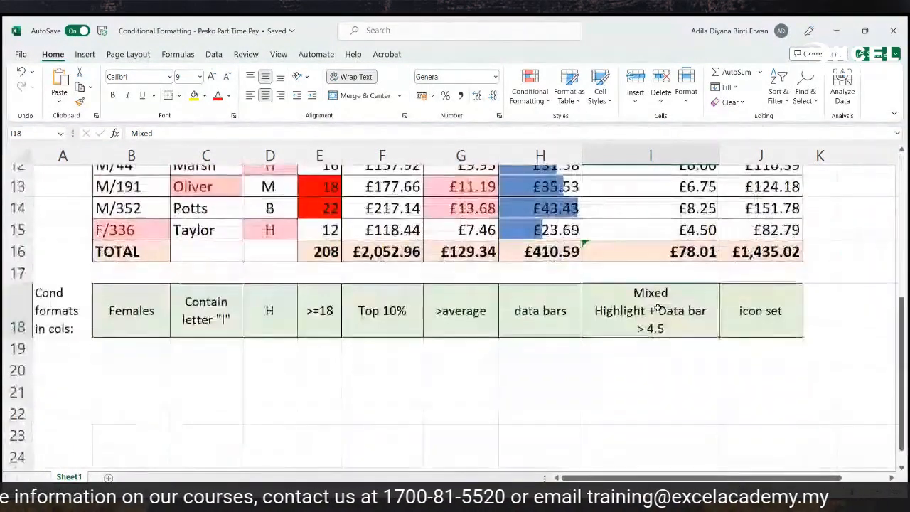
{"action": "scroll", "coordinate": [662, 270], "scroll_direction": "up", "scroll_amount": 4}
Highlight the Pension values in I4:I15 that are greater than 4.5 with light red fill and dark red text
{"action": "left_click_drag", "start_coordinate": [669, 317], "coordinate": [644, 417]}
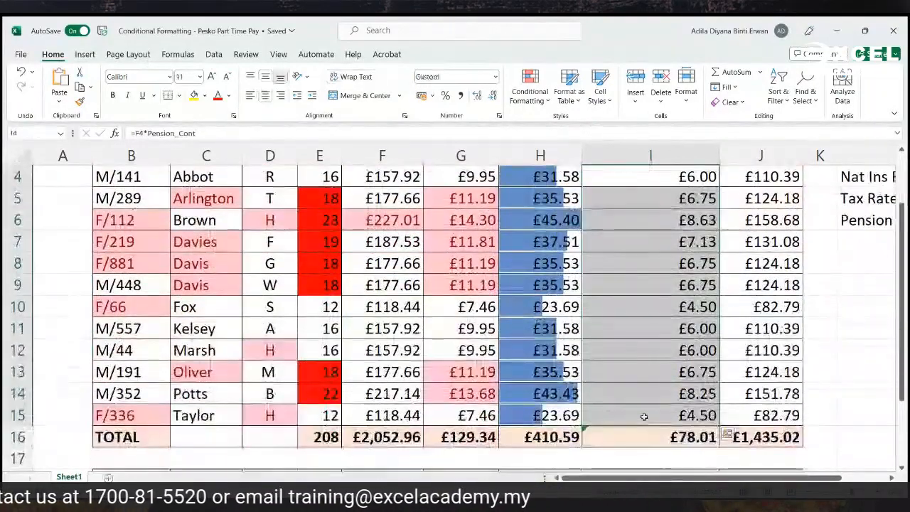
{"action": "scroll", "coordinate": [644, 417], "scroll_direction": "up", "scroll_amount": 1}
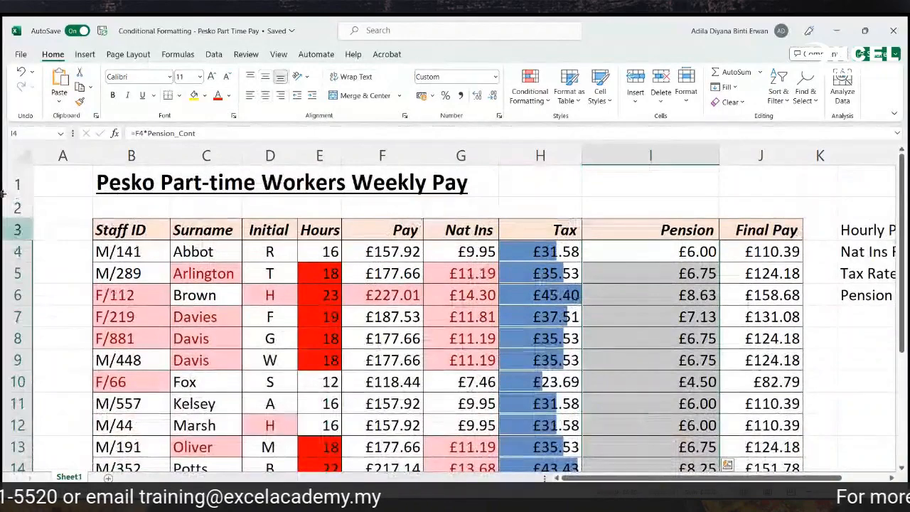
{"action": "scroll", "coordinate": [274, 265], "scroll_direction": "down", "scroll_amount": 2}
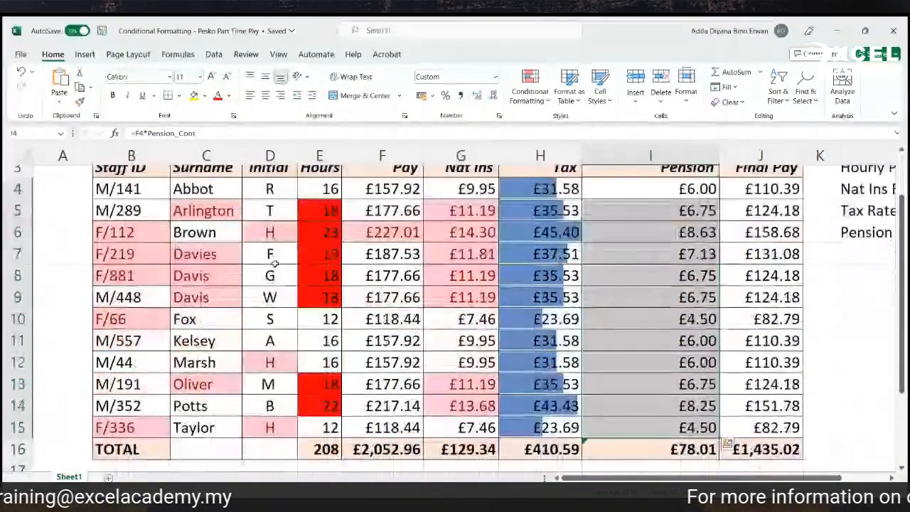
{"action": "scroll", "coordinate": [273, 265], "scroll_direction": "down", "scroll_amount": 2}
{"action": "scroll", "coordinate": [274, 264], "scroll_direction": "up", "scroll_amount": 1}
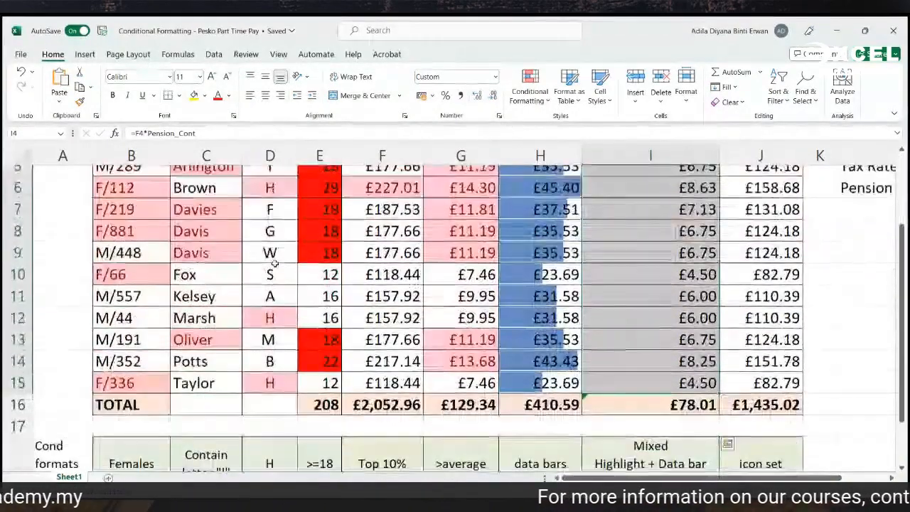
{"action": "scroll", "coordinate": [274, 263], "scroll_direction": "up", "scroll_amount": 2}
{"action": "left_click", "coordinate": [530, 91]}
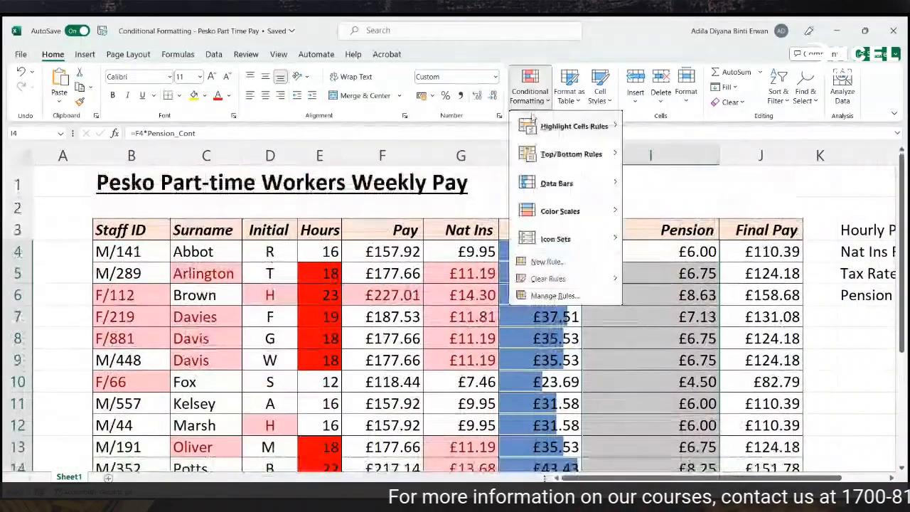
{"action": "mouse_move", "coordinate": [569, 126]}
{"action": "left_click", "coordinate": [655, 128]}
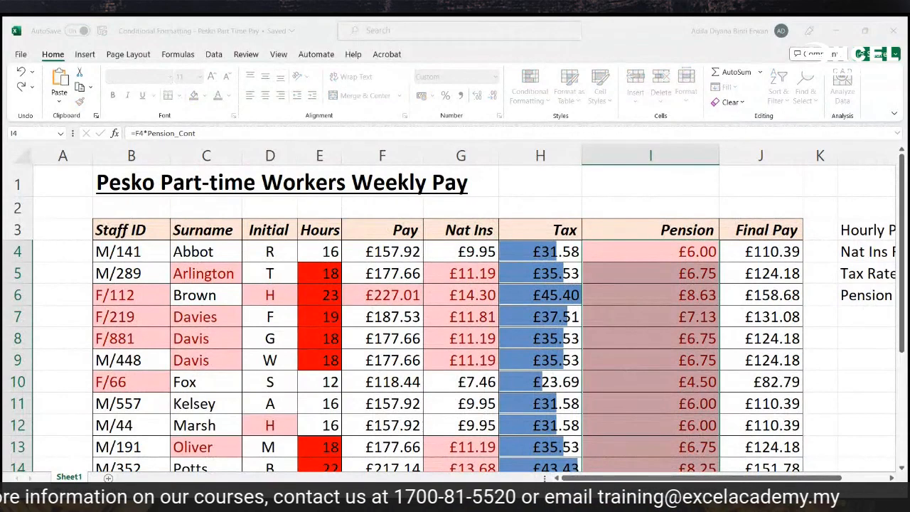
{"action": "key", "text": "Return"}
Add red solid-fill data bars to the Pension values in I4:I15 and check them against the row 18 note
{"action": "left_click", "coordinate": [528, 100]}
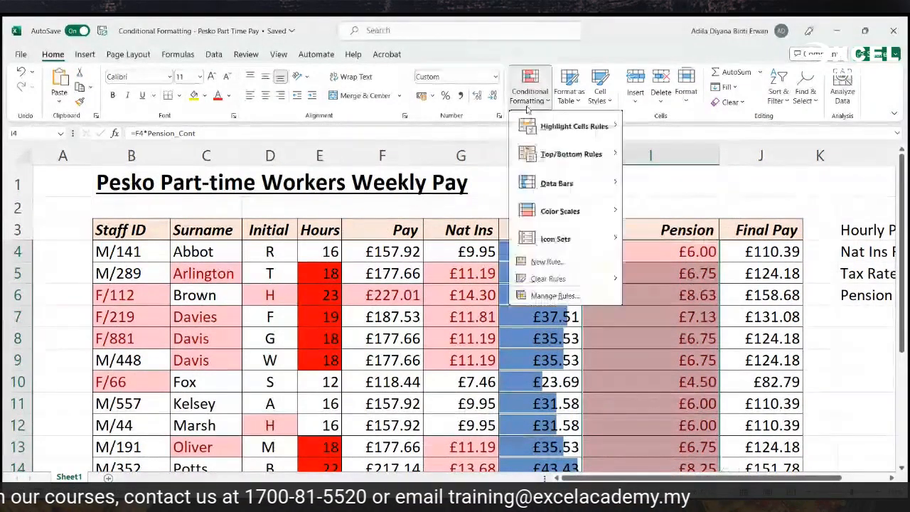
{"action": "mouse_move", "coordinate": [562, 183]}
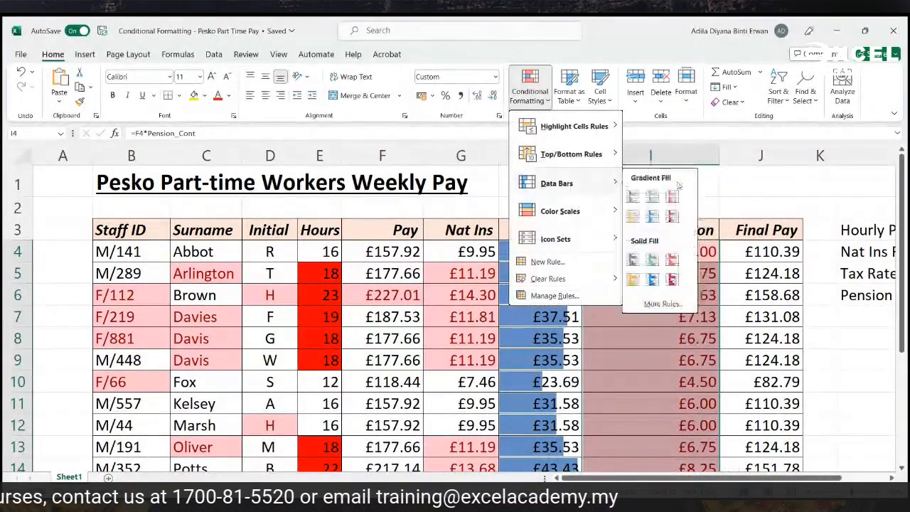
{"action": "left_click", "coordinate": [673, 261]}
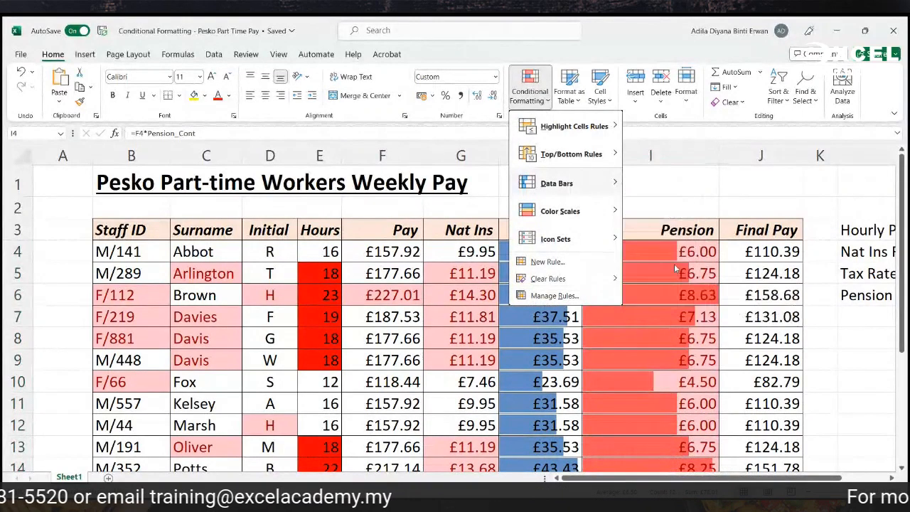
{"action": "scroll", "coordinate": [680, 282], "scroll_direction": "down", "scroll_amount": 1}
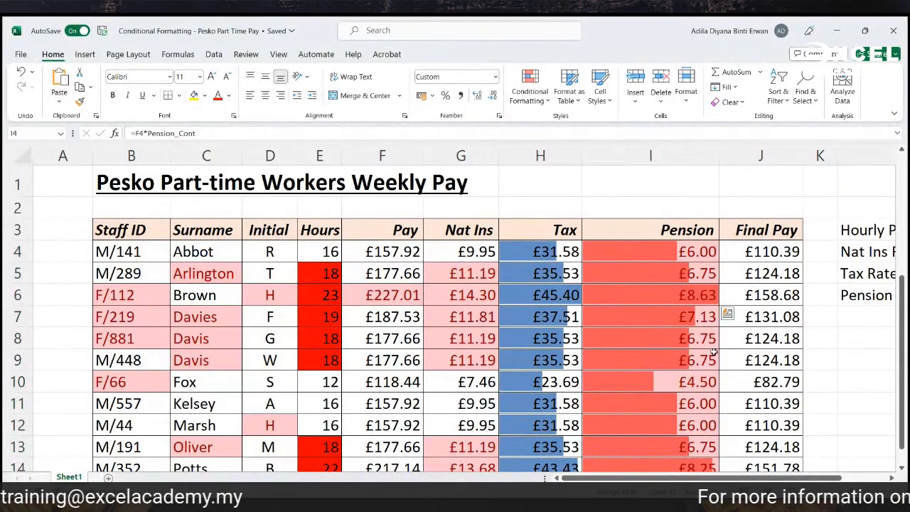
{"action": "left_click", "coordinate": [713, 353]}
{"action": "scroll", "coordinate": [702, 364], "scroll_direction": "down", "scroll_amount": 4}
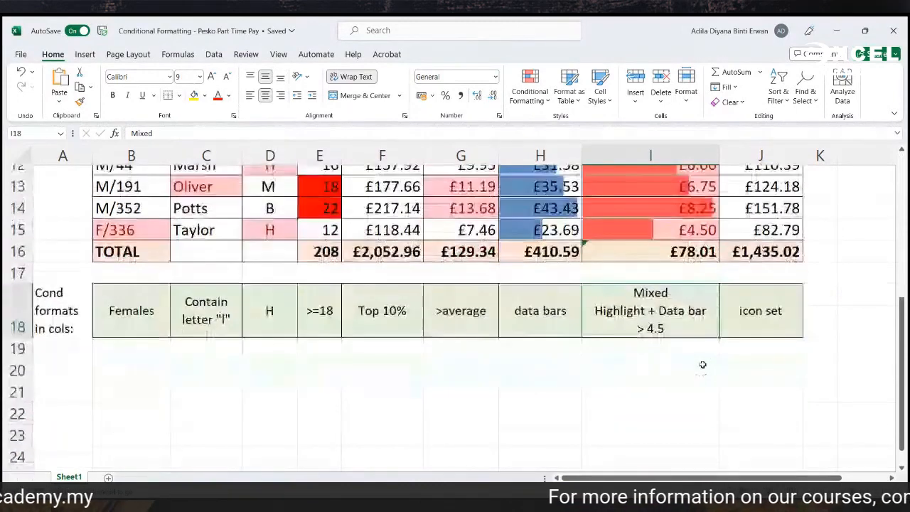
{"action": "scroll", "coordinate": [703, 365], "scroll_direction": "up", "scroll_amount": 1}
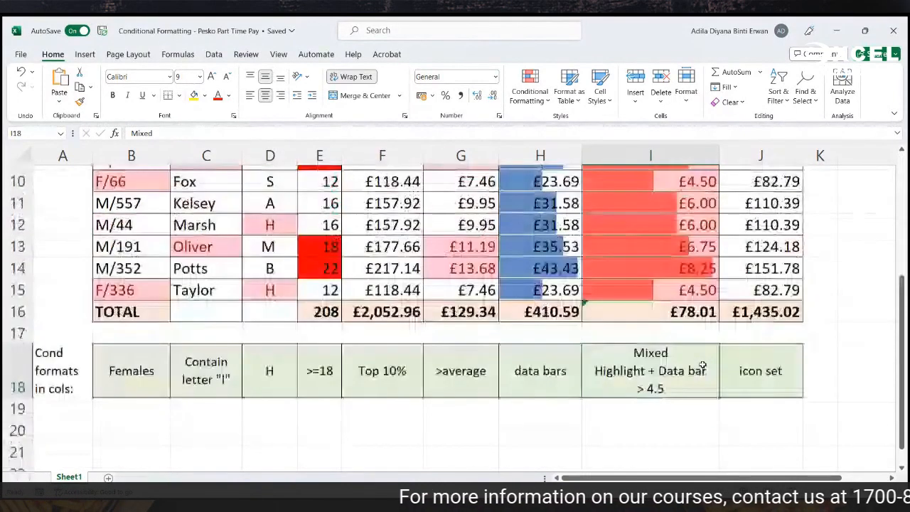
Compare the Pension highlighting and data bars across rows 6, 10 and 15 against the row 18 note
{"action": "scroll", "coordinate": [702, 365], "scroll_direction": "up", "scroll_amount": 3}
{"action": "left_click", "coordinate": [10, 295]}
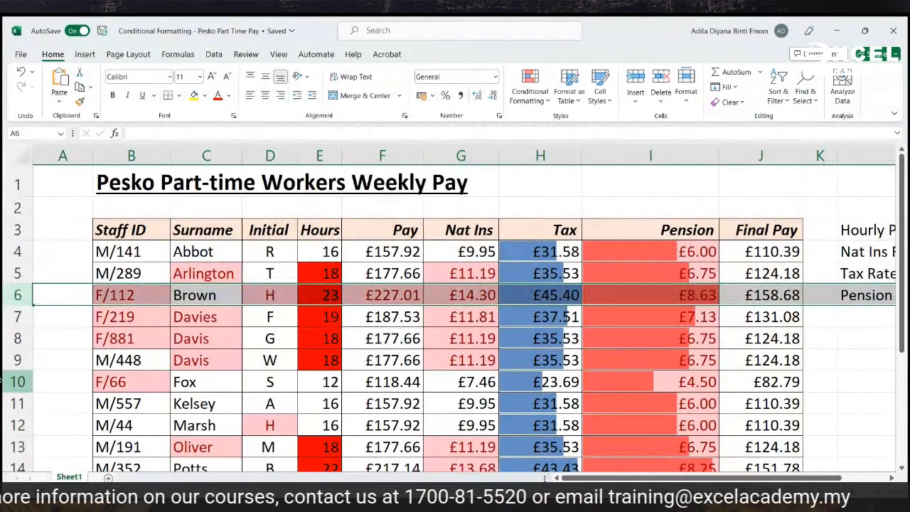
{"action": "left_click", "coordinate": [2, 381]}
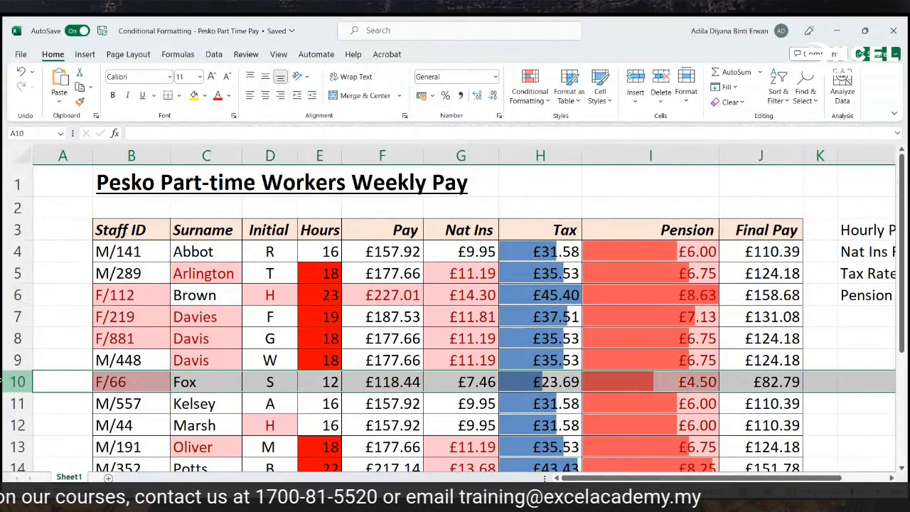
{"action": "scroll", "coordinate": [2, 382], "scroll_direction": "down", "scroll_amount": 2}
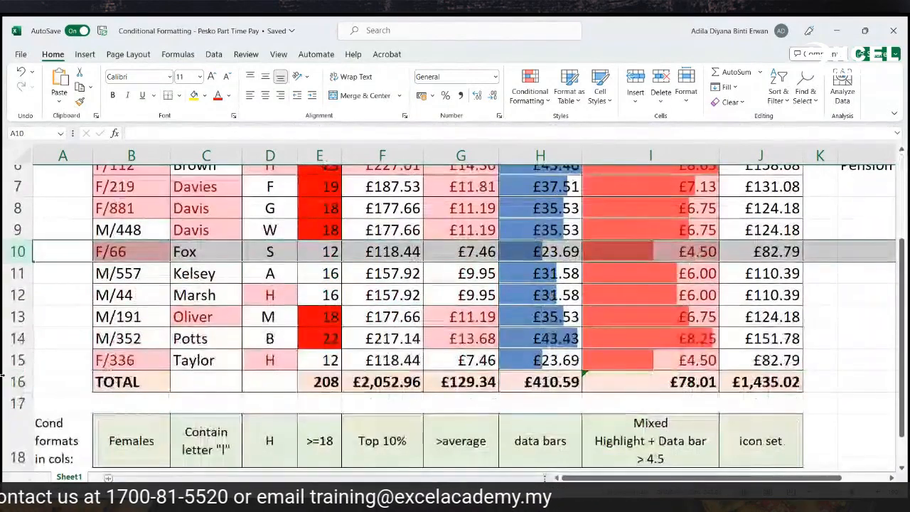
{"action": "left_click", "coordinate": [7, 360]}
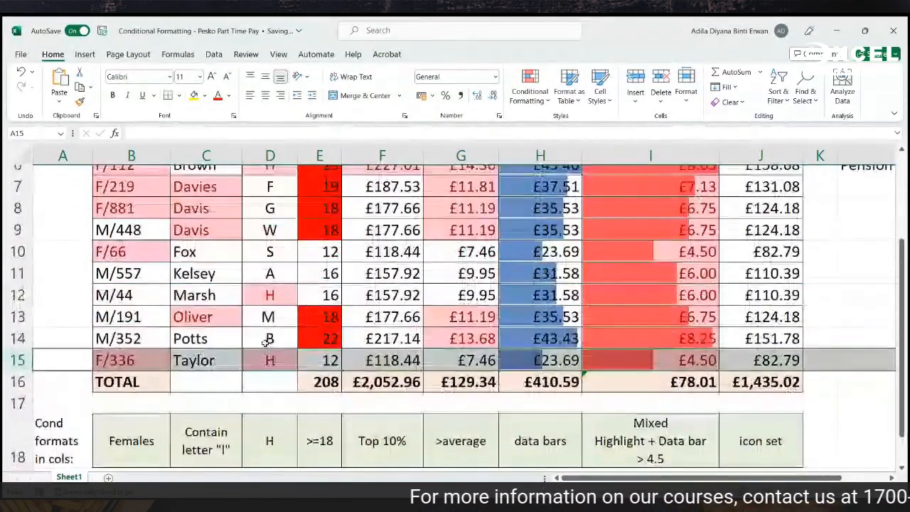
{"action": "scroll", "coordinate": [267, 341], "scroll_direction": "up", "scroll_amount": 2}
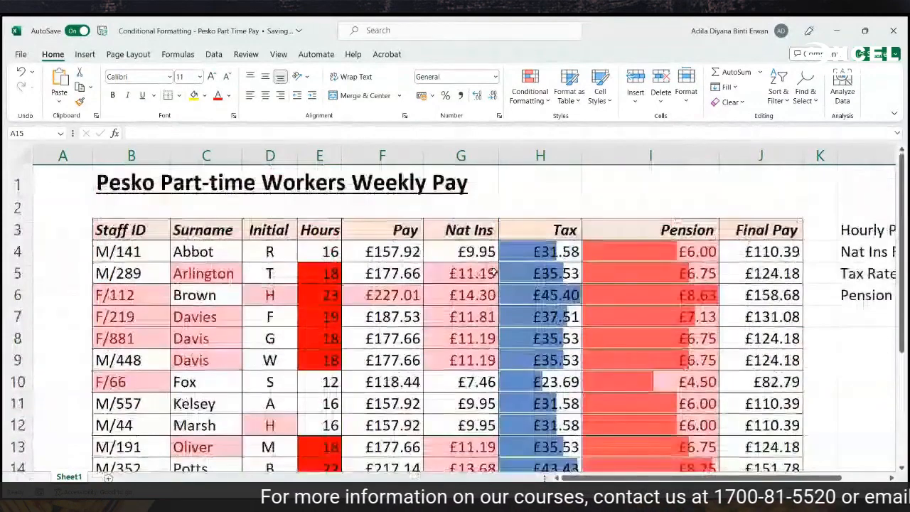
{"action": "scroll", "coordinate": [818, 239], "scroll_direction": "down", "scroll_amount": 3}
{"action": "scroll", "coordinate": [819, 239], "scroll_direction": "up", "scroll_amount": 3}
Apply the rimmed three traffic lights icon set to the Final Pay values in J4:J15
{"action": "left_click_drag", "start_coordinate": [775, 252], "coordinate": [775, 317]}
{"action": "left_click_drag", "start_coordinate": [776, 252], "coordinate": [776, 420]}
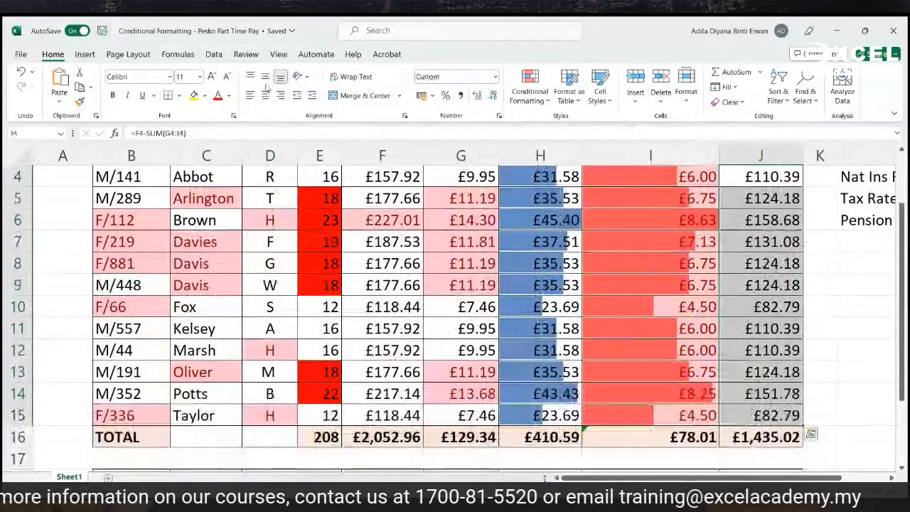
{"action": "left_click", "coordinate": [530, 88]}
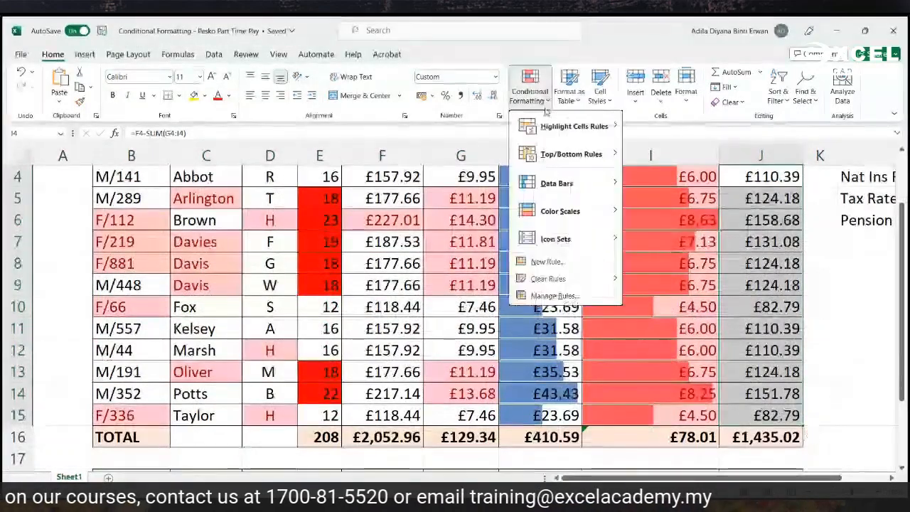
{"action": "mouse_move", "coordinate": [555, 239]}
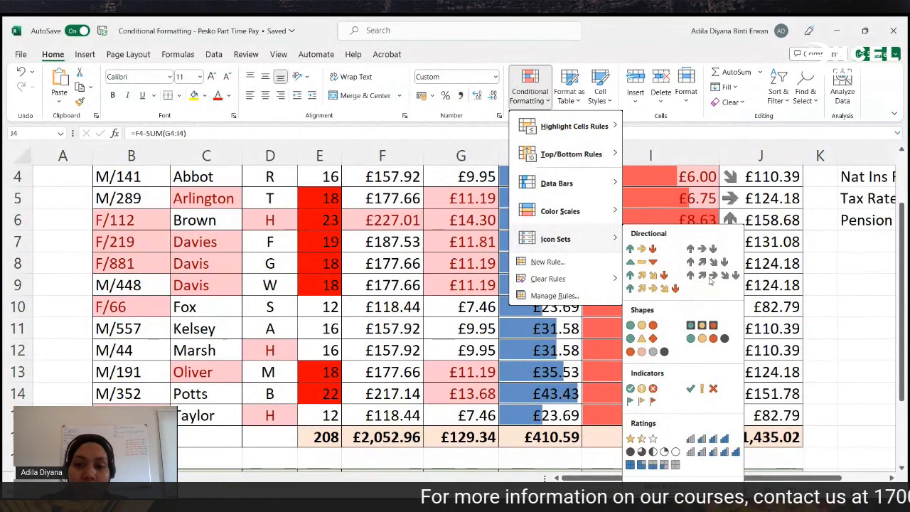
{"action": "left_click", "coordinate": [702, 325]}
{"action": "left_click", "coordinate": [770, 304]}
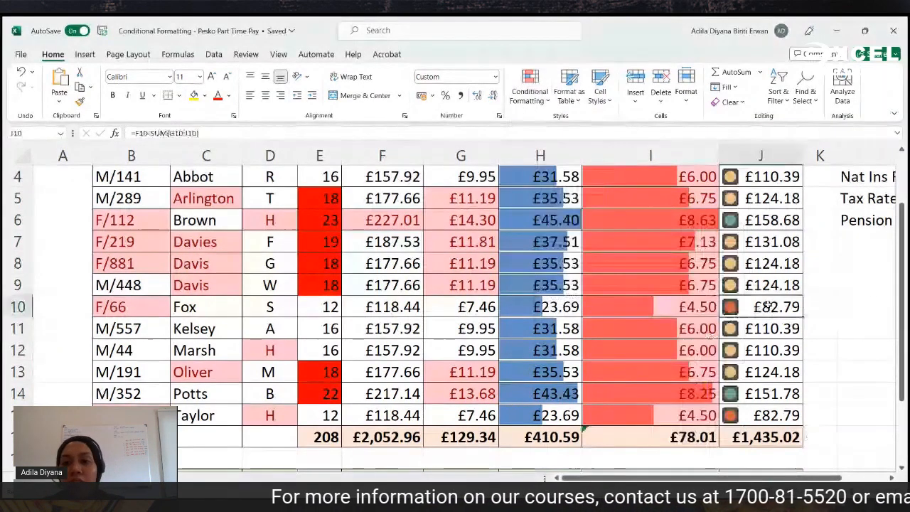
Check the Final Pay icons against the icon set note in row 18 and view the available conditional formatting types
{"action": "scroll", "coordinate": [769, 304], "scroll_direction": "up", "scroll_amount": 1}
{"action": "scroll", "coordinate": [768, 302], "scroll_direction": "up", "scroll_amount": 1}
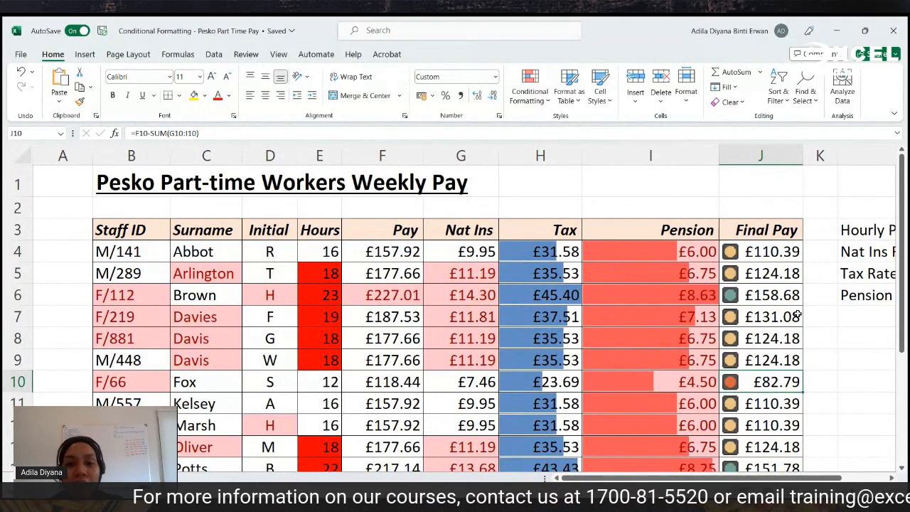
{"action": "scroll", "coordinate": [798, 315], "scroll_direction": "down", "scroll_amount": 2}
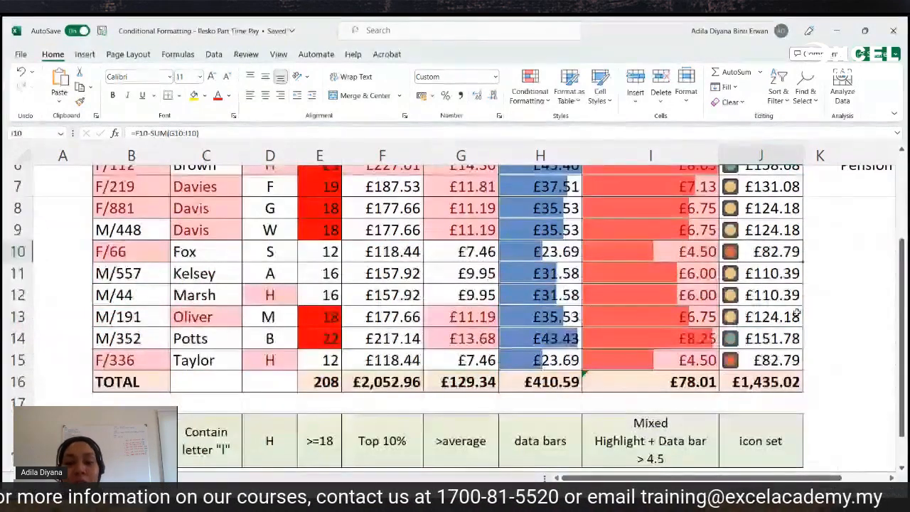
{"action": "scroll", "coordinate": [798, 315], "scroll_direction": "up", "scroll_amount": 1}
{"action": "scroll", "coordinate": [798, 315], "scroll_direction": "down", "scroll_amount": 2}
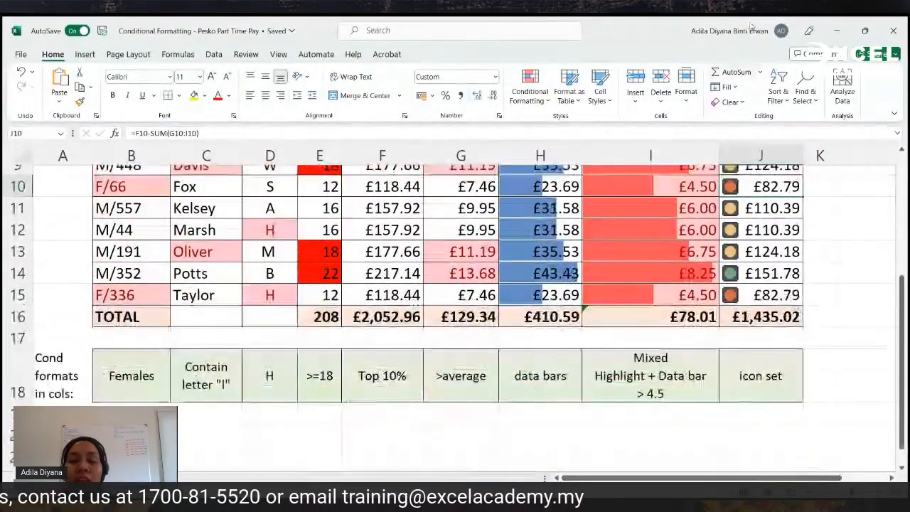
{"action": "left_click", "coordinate": [532, 98]}
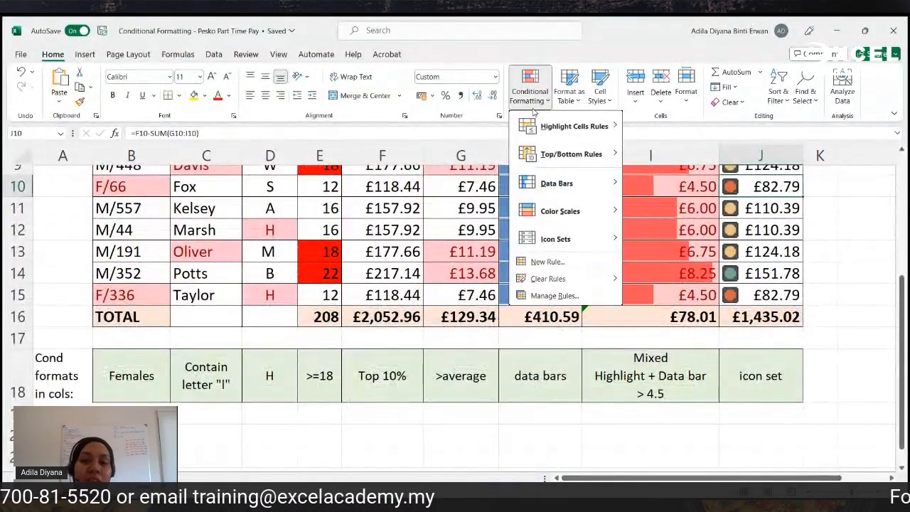
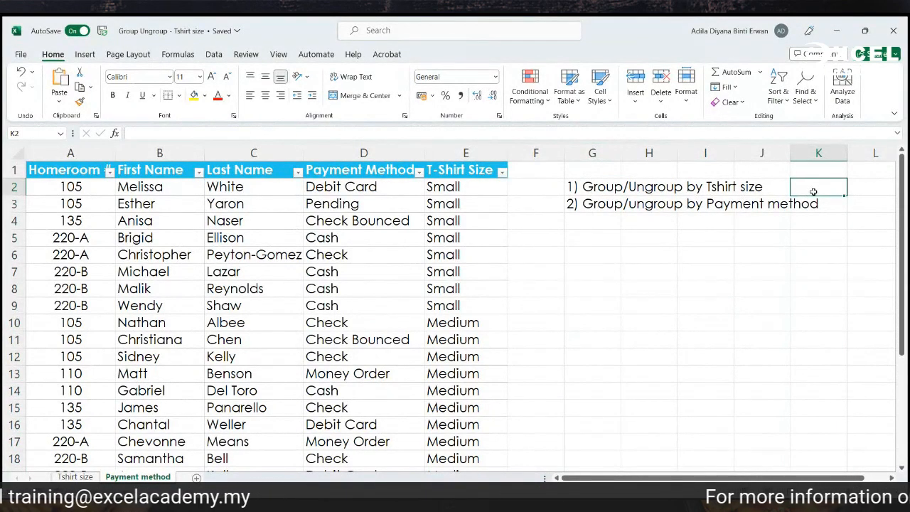
Review the T-Shirt Size and Payment Method columns against the two grouping tasks in G2:G3 and show the data outline commands
{"action": "left_click", "coordinate": [482, 150]}
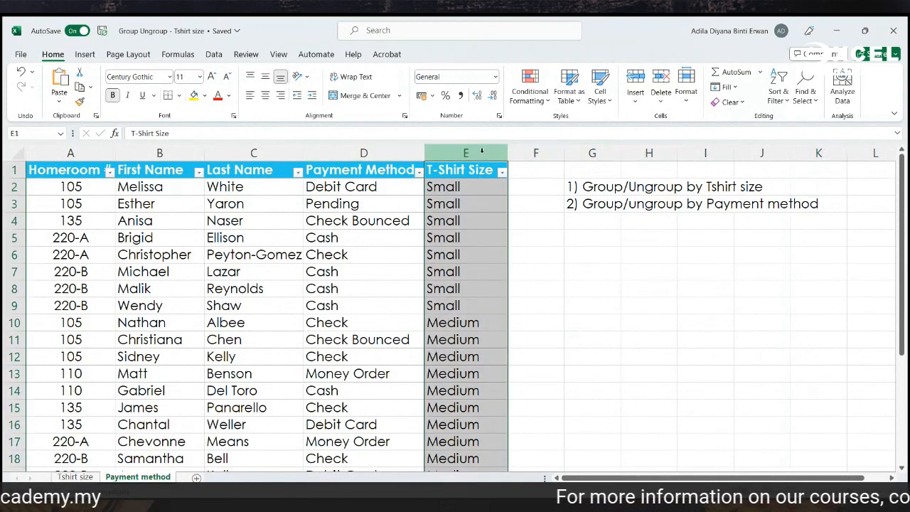
{"action": "left_click", "coordinate": [594, 202]}
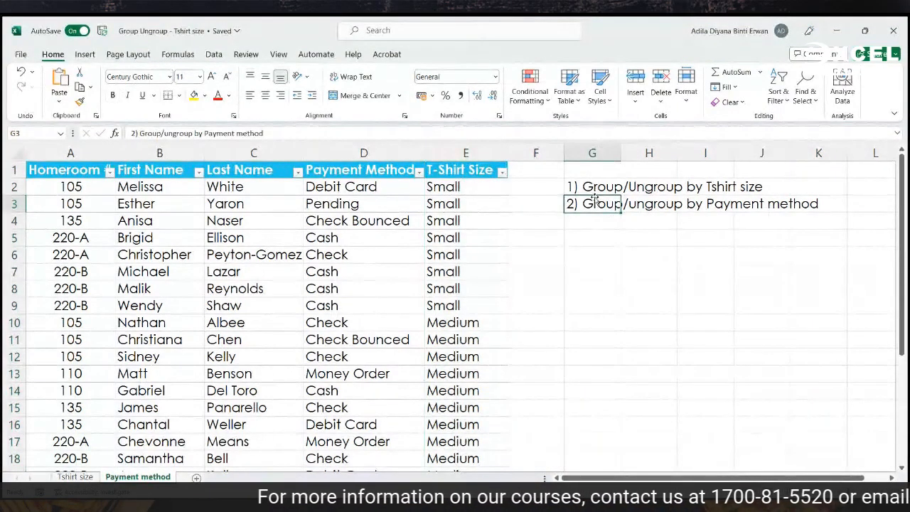
{"action": "left_click", "coordinate": [352, 152]}
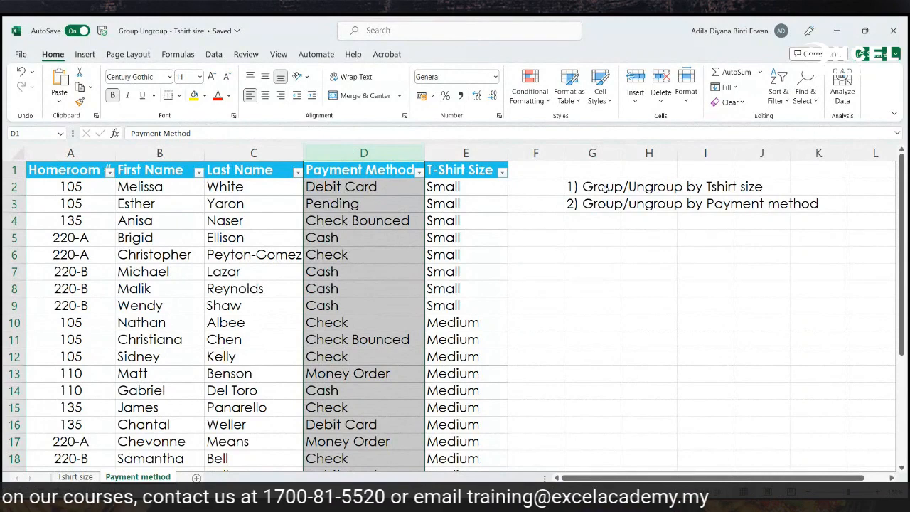
{"action": "left_click", "coordinate": [648, 301]}
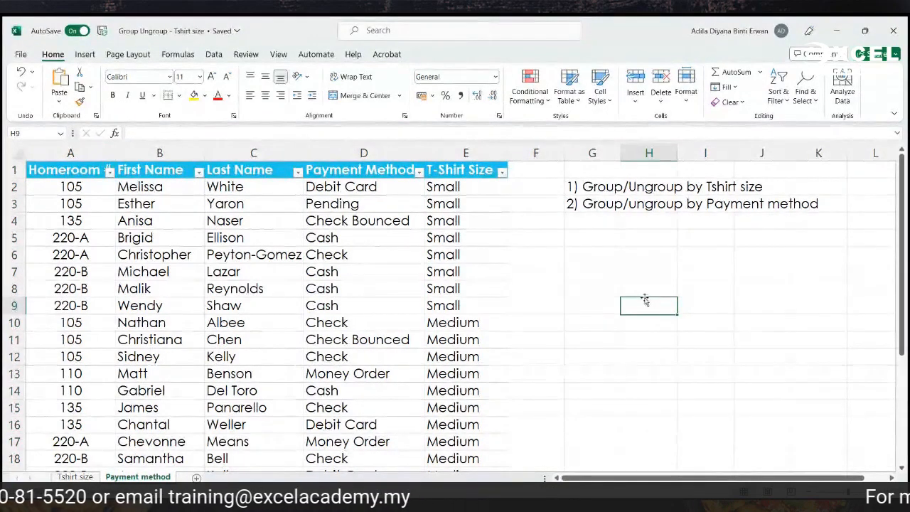
{"action": "left_click", "coordinate": [209, 54]}
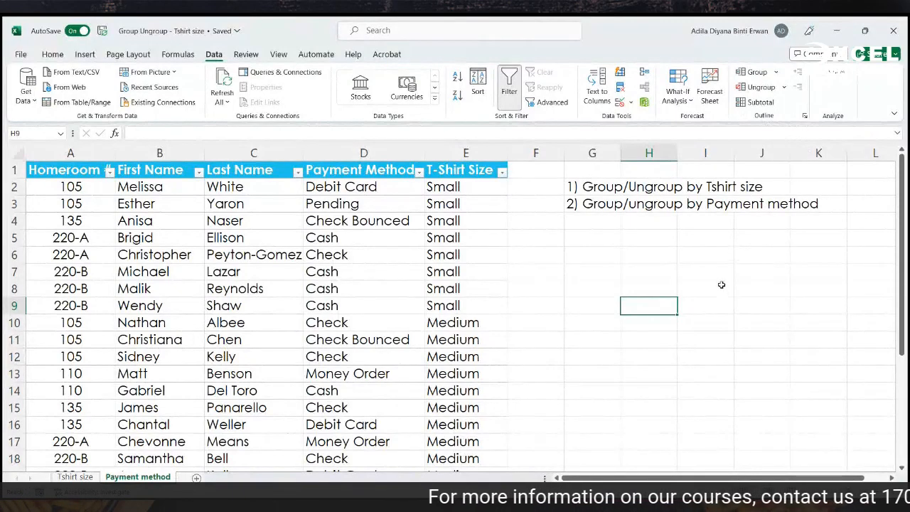
Enter the note "1) Identify which column to group together" in cell G6
{"action": "left_click", "coordinate": [613, 256]}
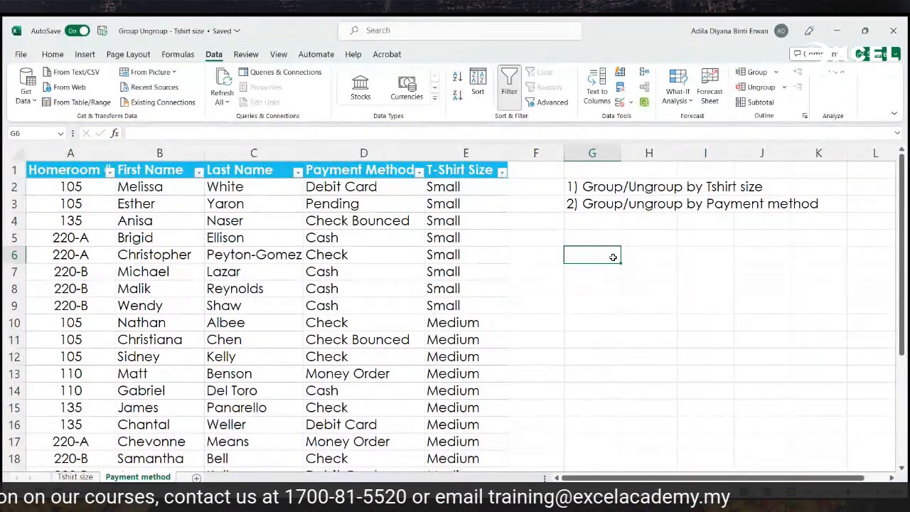
{"action": "type", "text": "1)"}
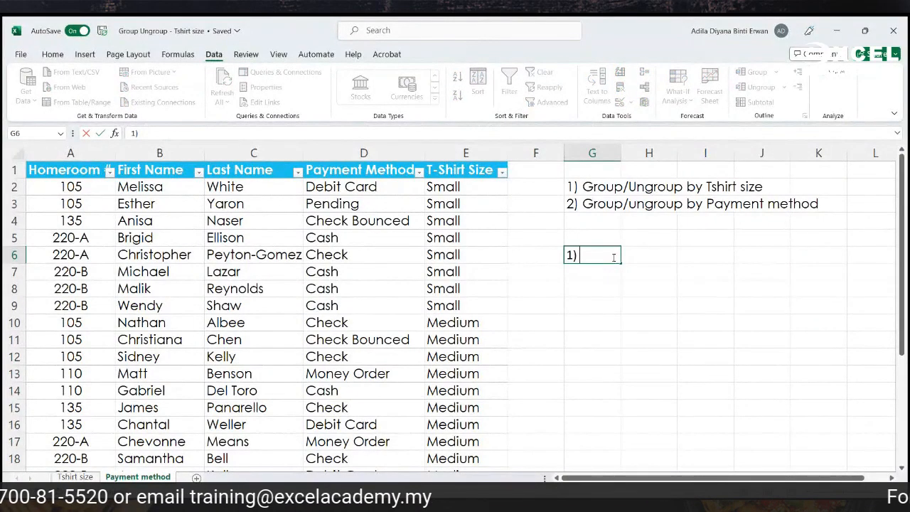
{"action": "type", "text": " Identify"}
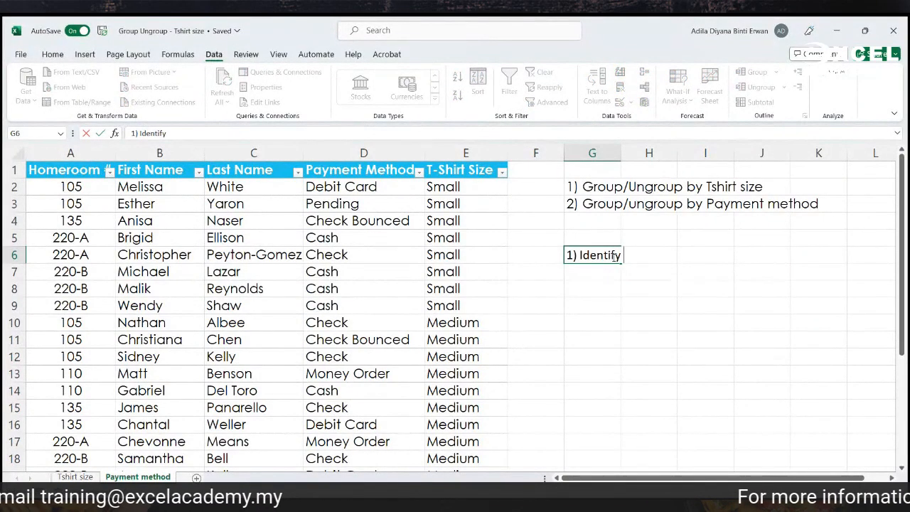
{"action": "type", "text": " which colu"}
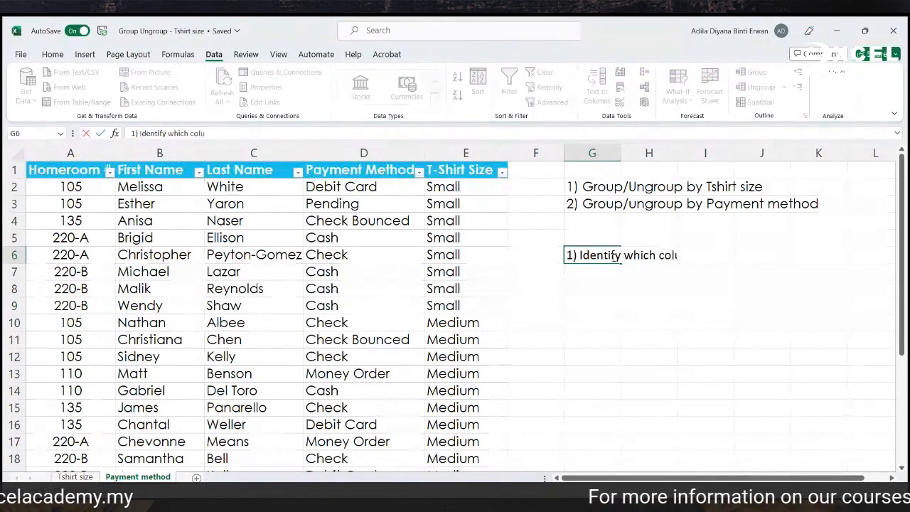
{"action": "type", "text": "mn "}
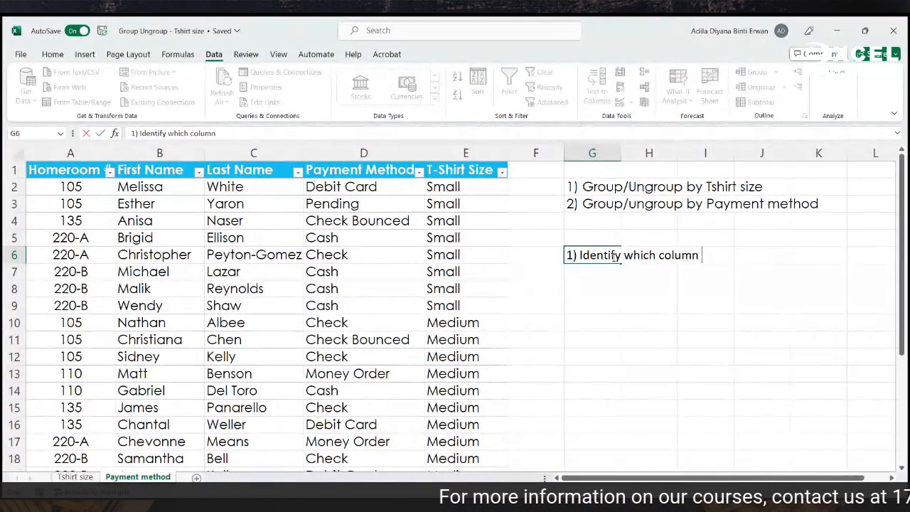
{"action": "type", "text": "to "}
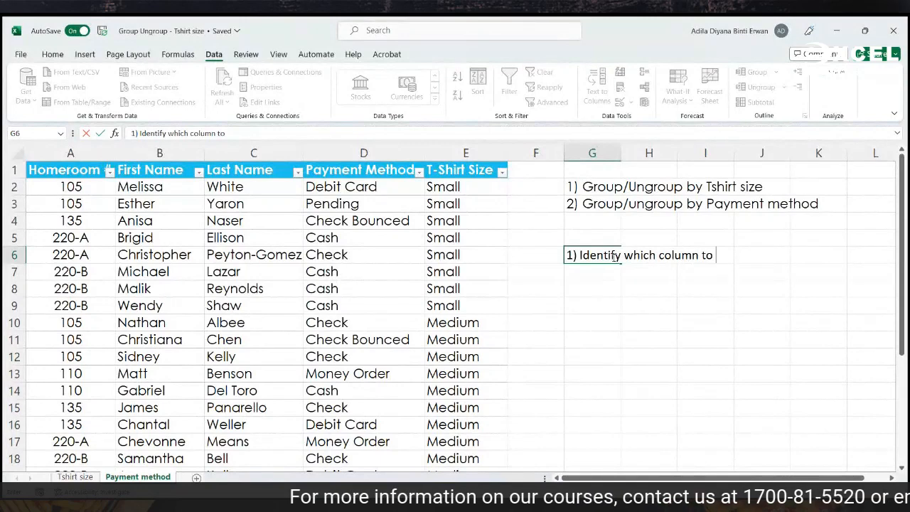
{"action": "type", "text": "group together"}
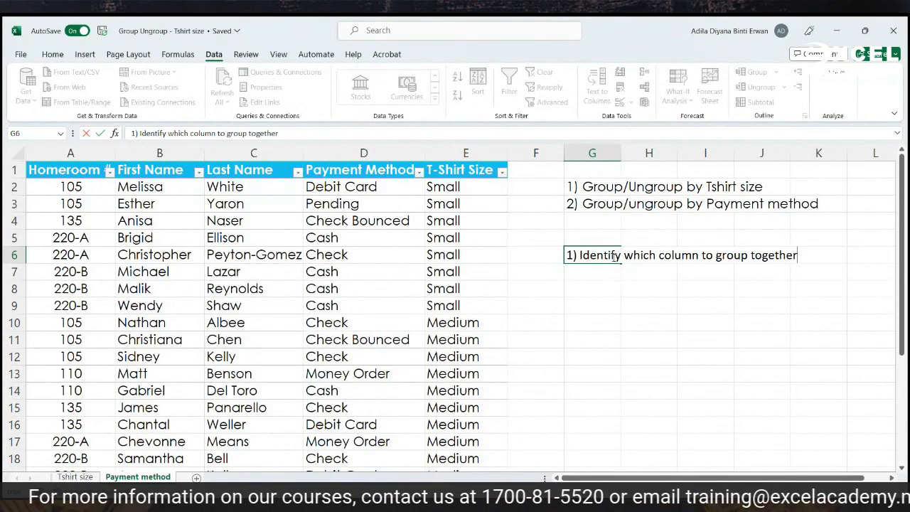
{"action": "key", "text": "Return"}
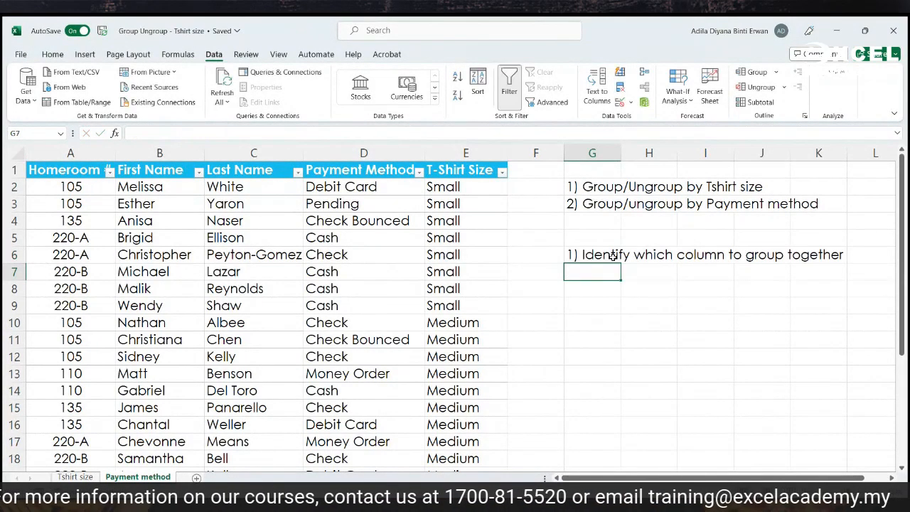
Enter the note "2) Sort the chosen column" in cell G7
{"action": "type", "text": "@"}
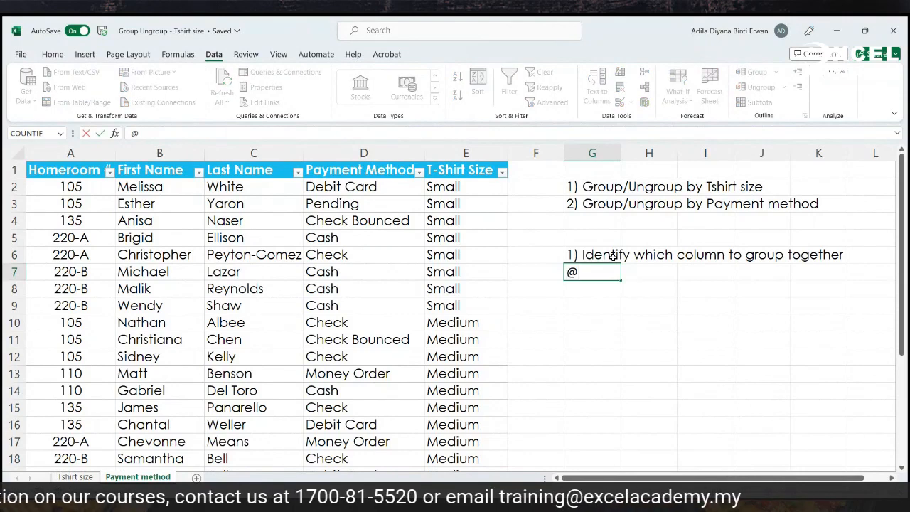
{"action": "key", "text": "BackSpace"}
{"action": "type", "text": "2)"}
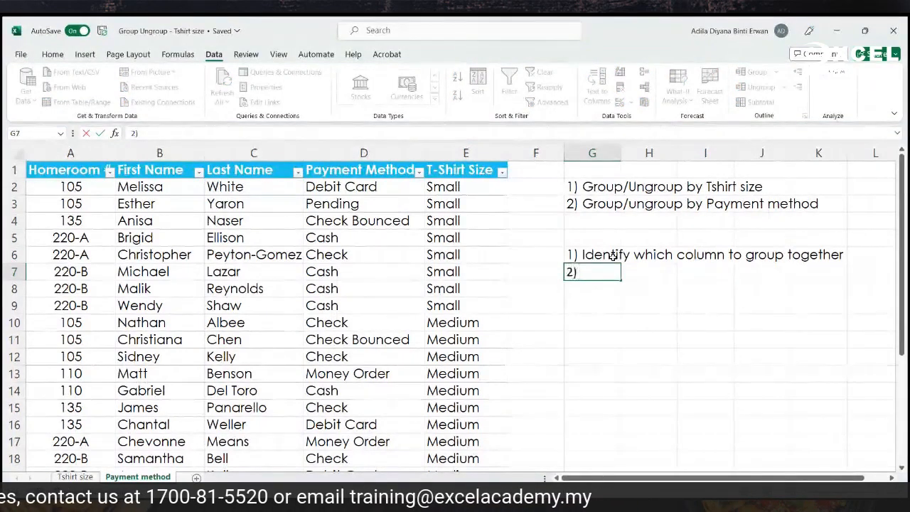
{"action": "type", "text": " S"}
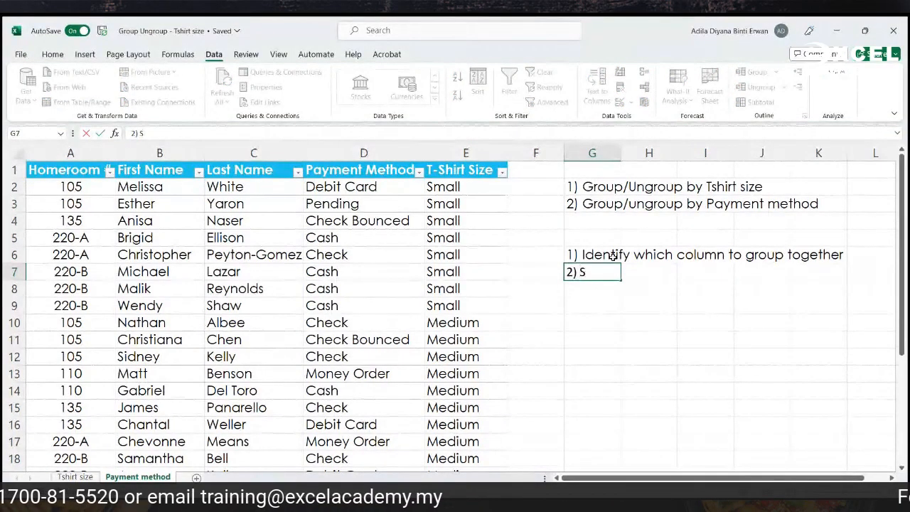
{"action": "type", "text": "ort the"}
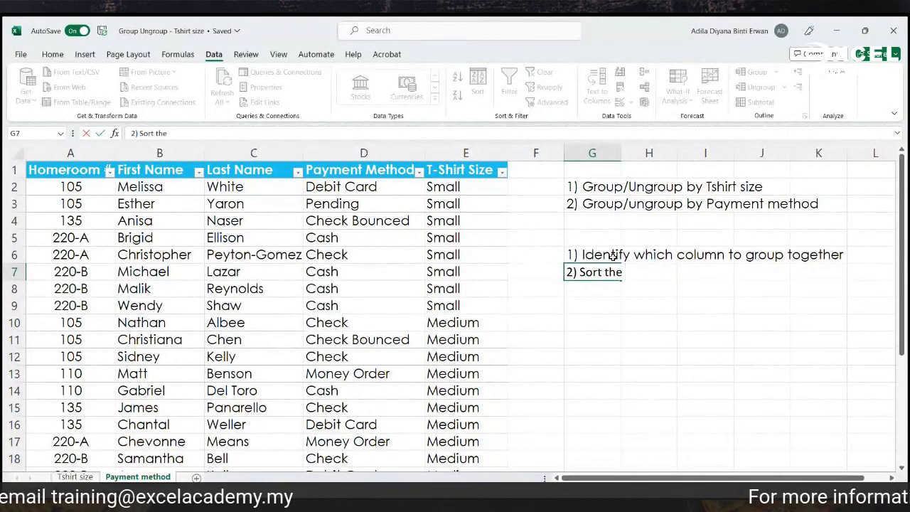
{"action": "type", "text": " chosen"}
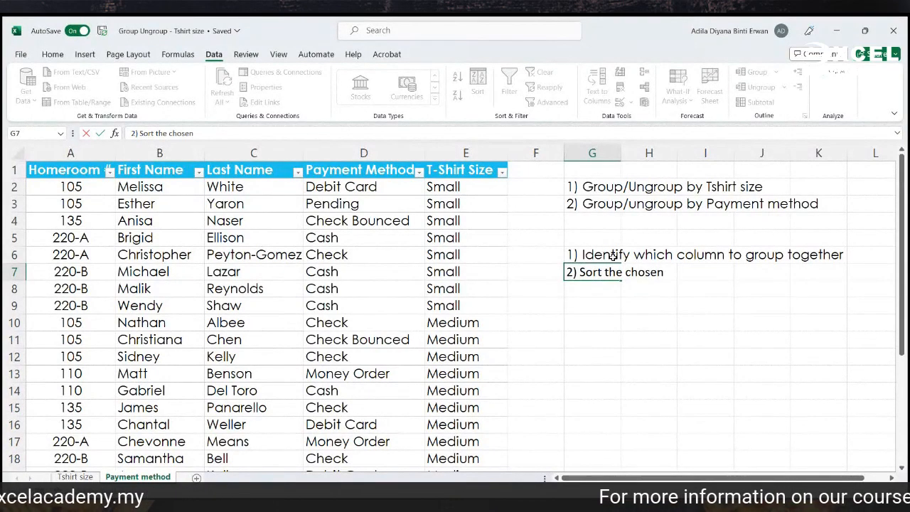
{"action": "type", "text": " column"}
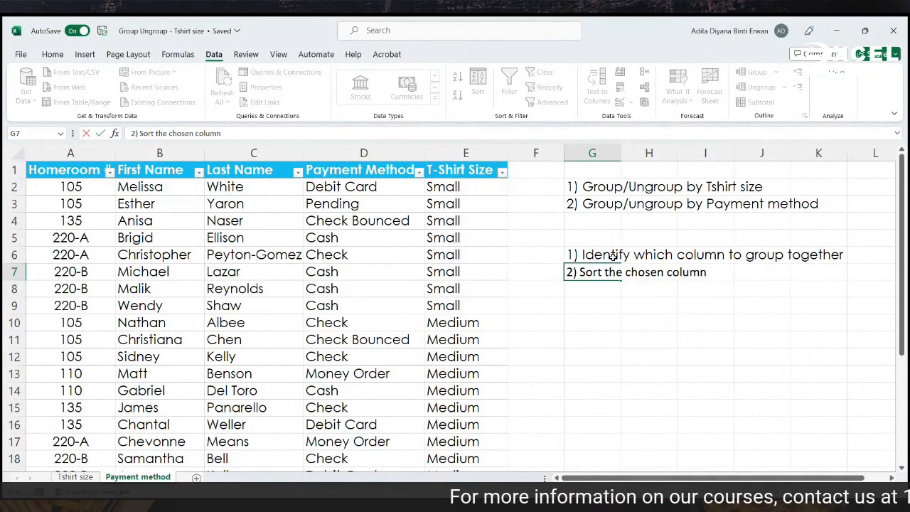
{"action": "key", "text": "Return"}
Enter the note '3) Highlight all relevant data + "Subtotal"' in cell G8
{"action": "type", "text": "3"}
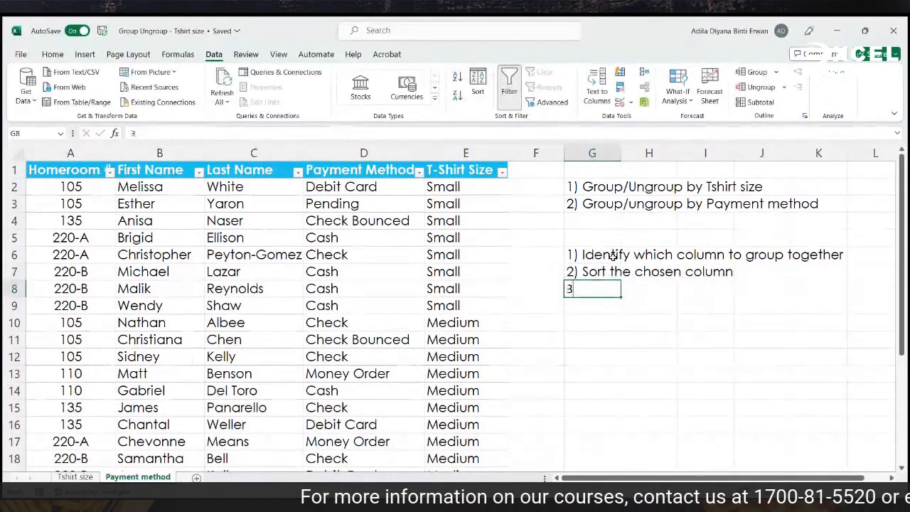
{"action": "type", "text": ") High"}
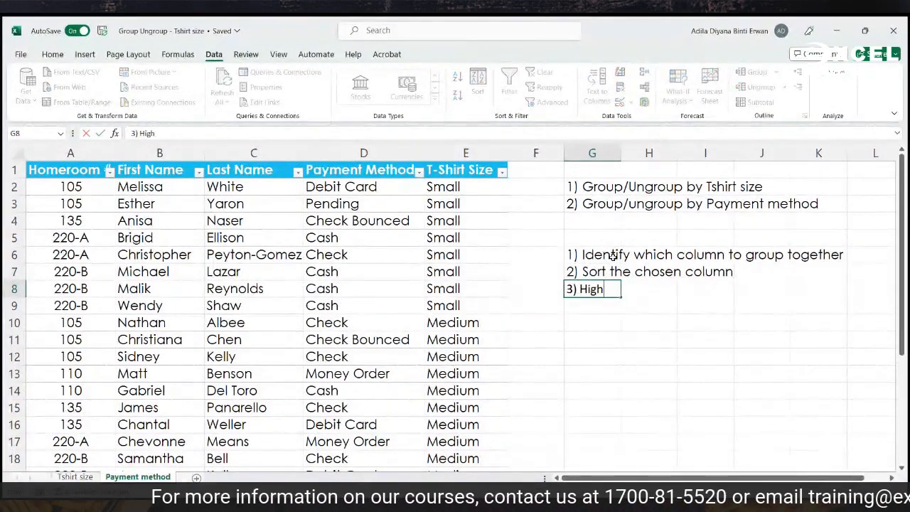
{"action": "type", "text": "light all re,ev"}
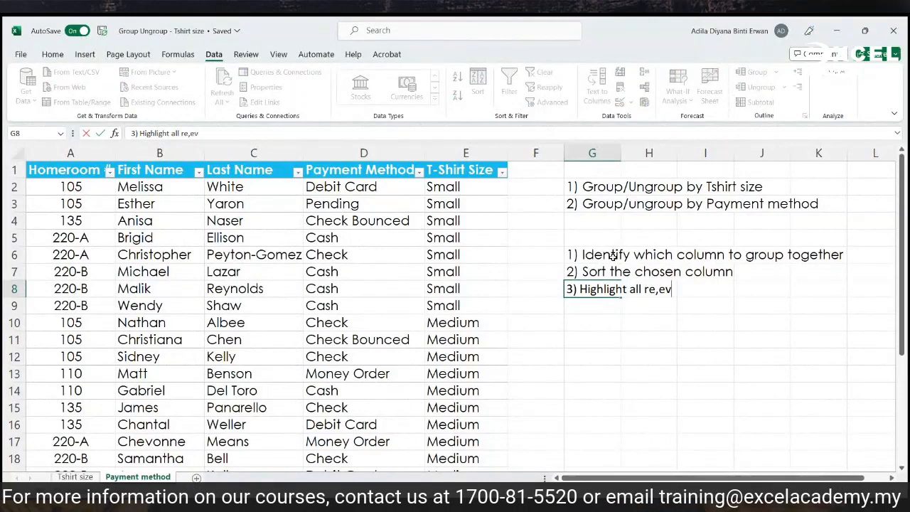
{"action": "type", "text": "ant"}
{"action": "key", "text": "BackSpace"}
{"action": "key", "text": "BackSpace"}
{"action": "key", "text": "BackSpace"}
{"action": "key", "text": "BackSpace"}
{"action": "key", "text": "BackSpace"}
{"action": "key", "text": "BackSpace"}
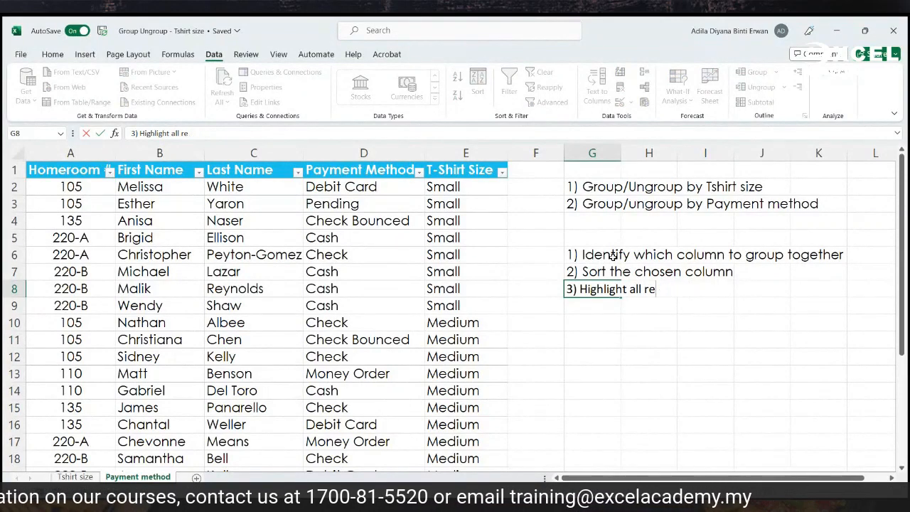
{"action": "type", "text": "levant dat"}
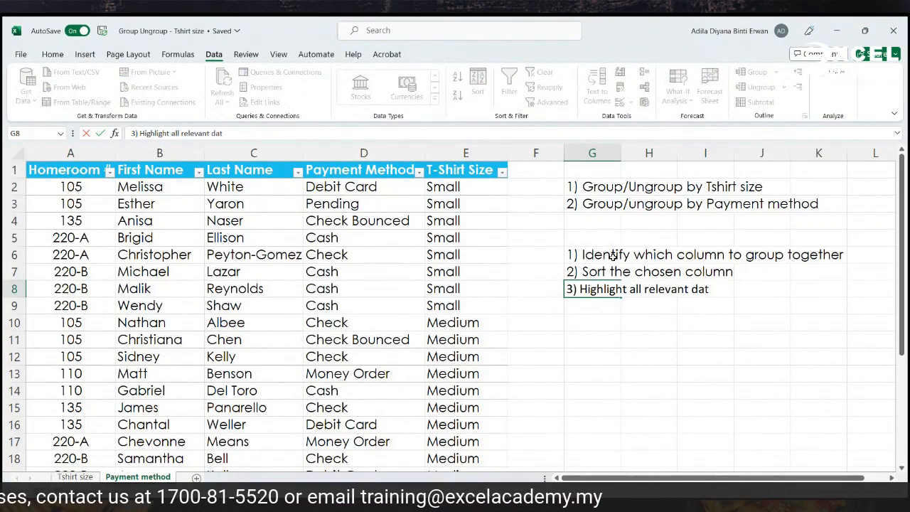
{"action": "type", "text": "a "}
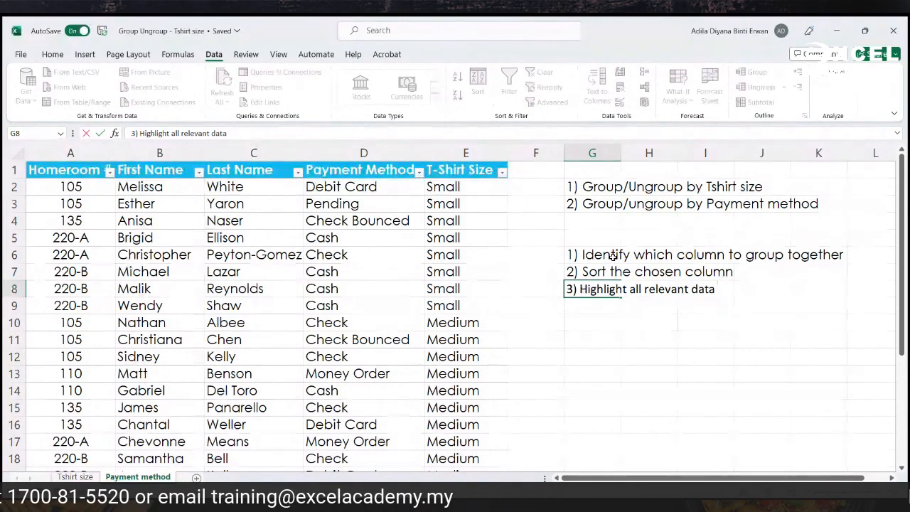
{"action": "type", "text": "+S"}
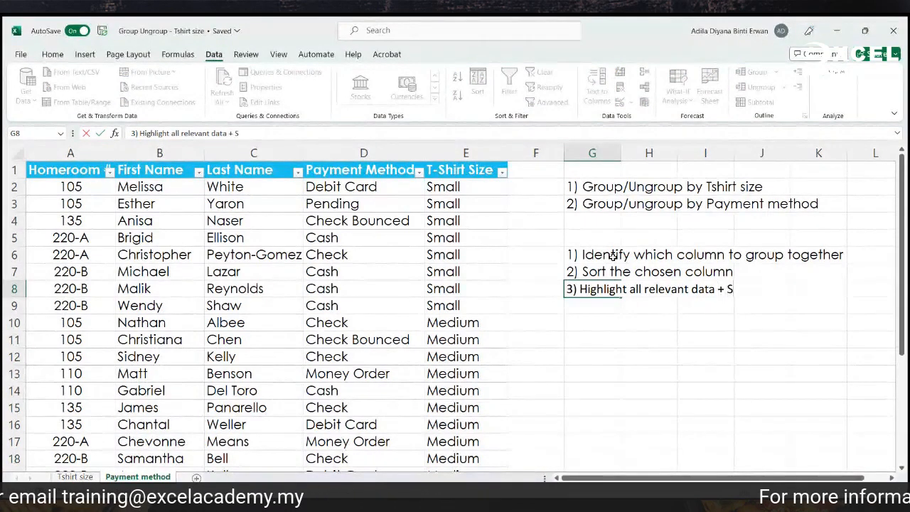
{"action": "key", "text": "BackSpace"}
{"action": "type", "text": "\"Subtora"}
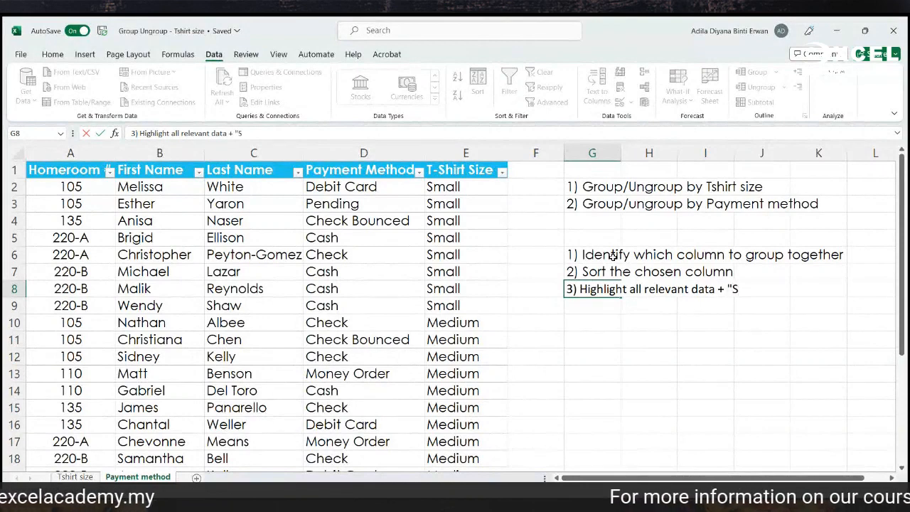
{"action": "key", "text": "BackSpace"}
{"action": "key", "text": "BackSpace"}
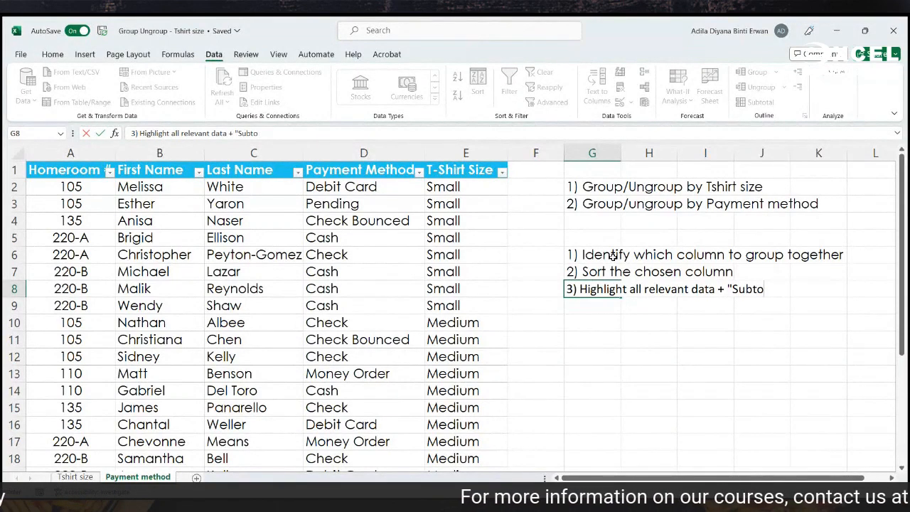
{"action": "type", "text": "tal"}
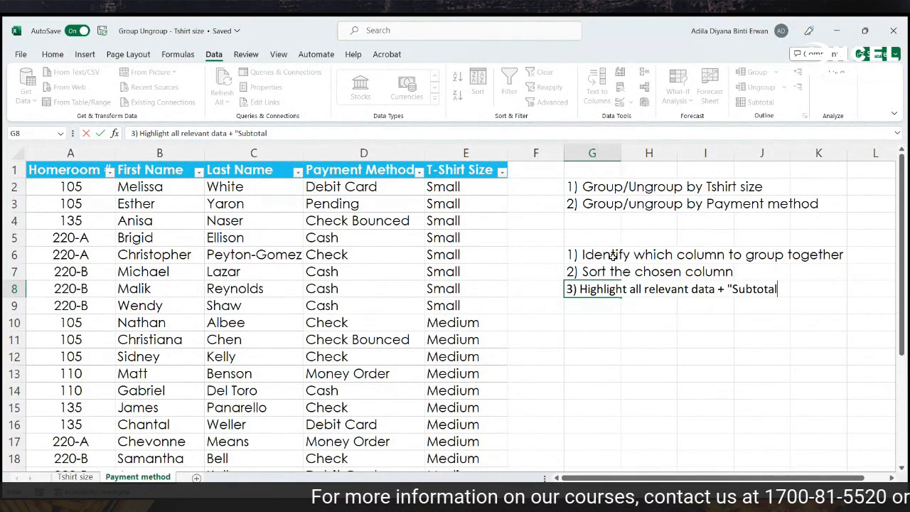
{"action": "type", "text": "\""}
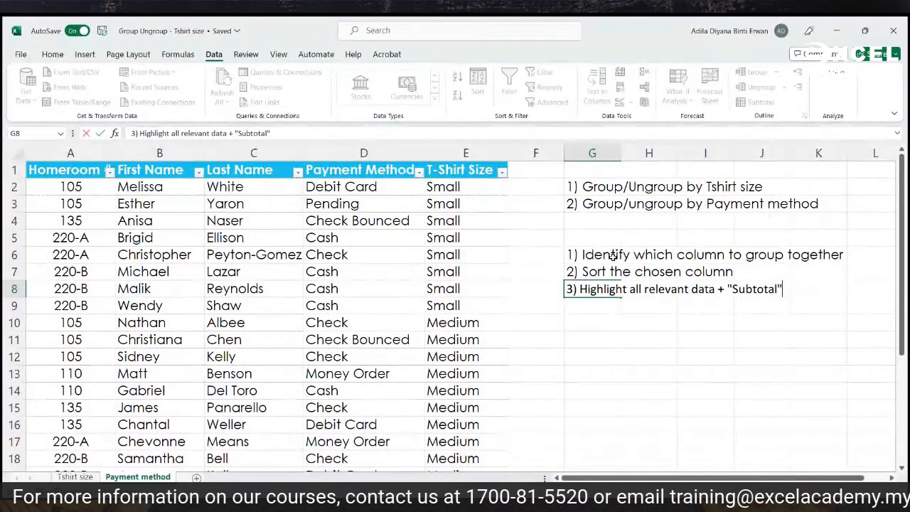
{"action": "key", "text": "Return"}
Enter the note '4) Update "At each change in"' in cell G9
{"action": "type", "text": "4)"}
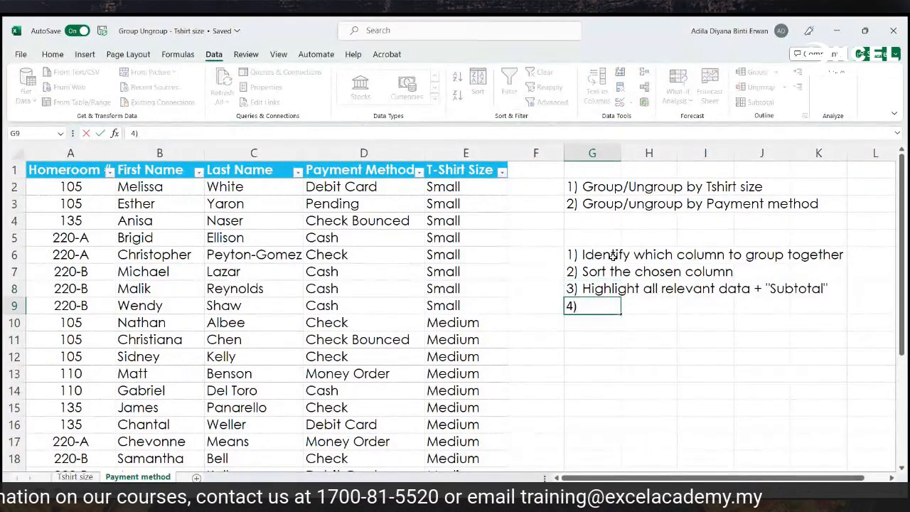
{"action": "type", "text": " Update"}
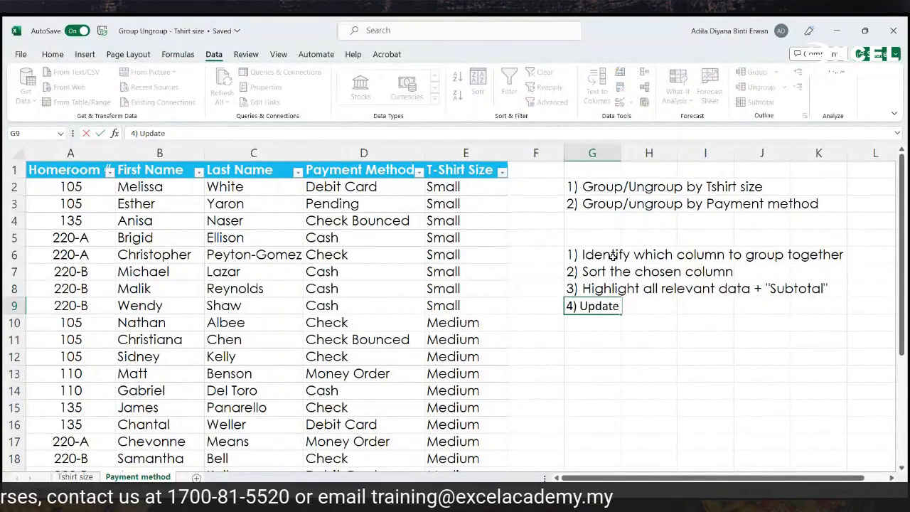
{"action": "type", "text": " \"At eac"}
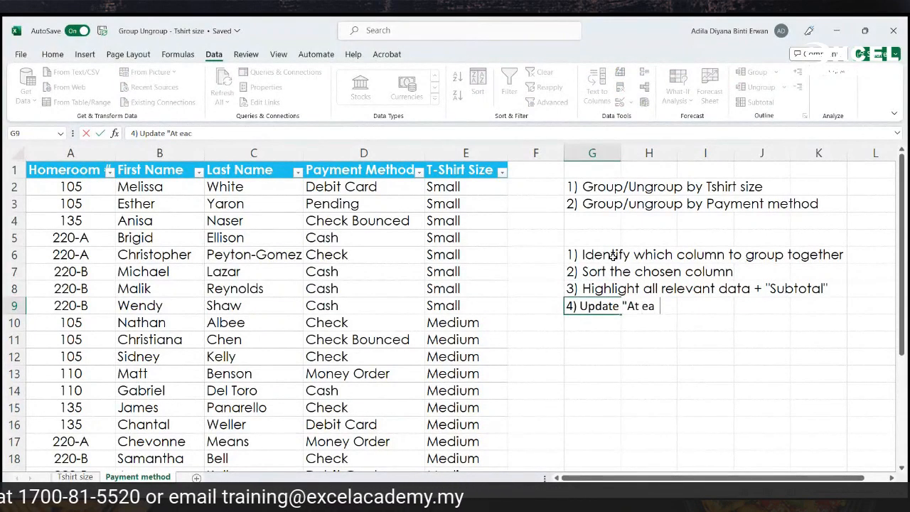
{"action": "type", "text": "h change in"}
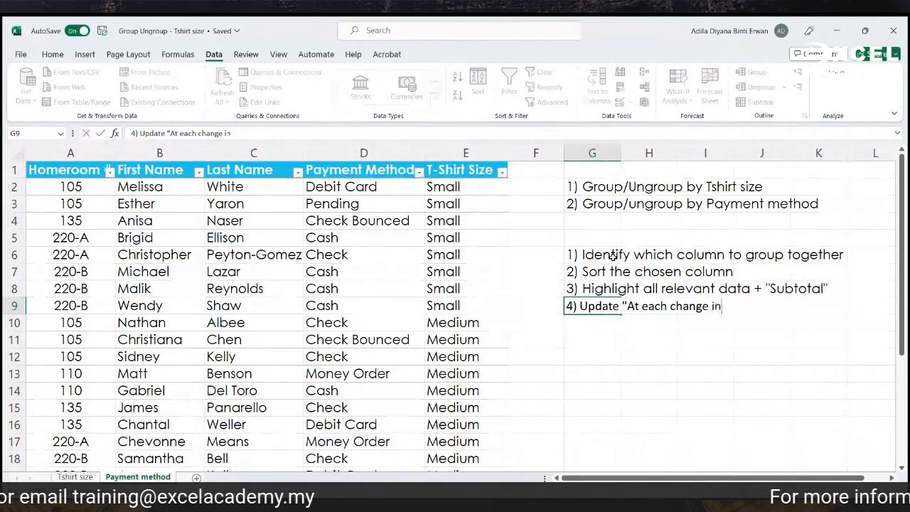
{"action": "type", "text": "\""}
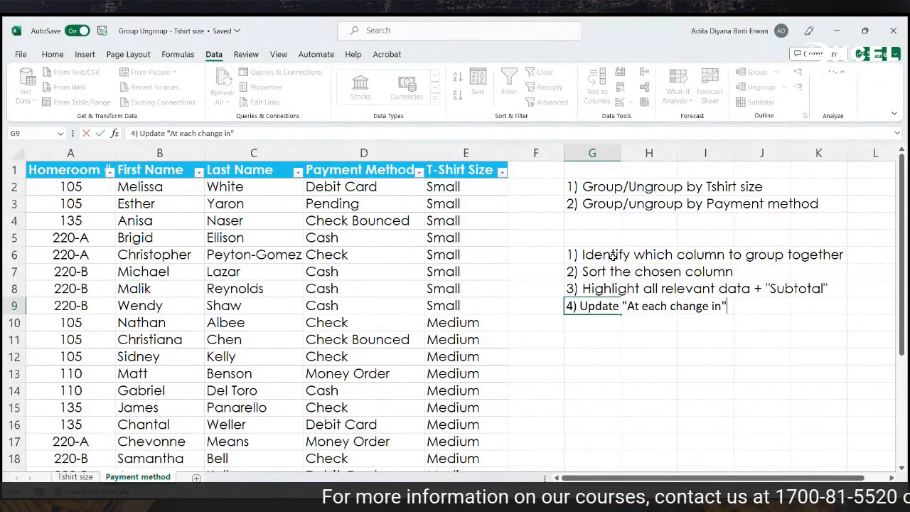
{"action": "left_click", "coordinate": [613, 258]}
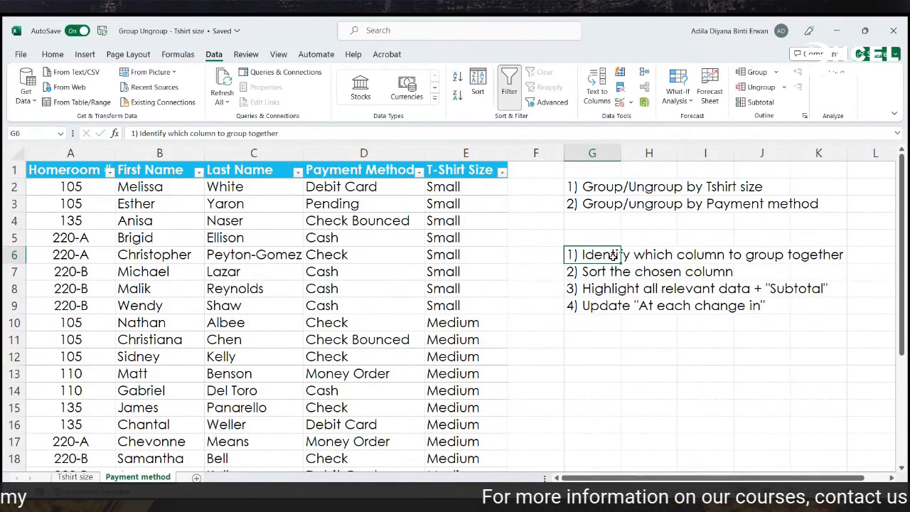
Sort the order list from A to Z by the Payment Method column
{"action": "left_click_drag", "start_coordinate": [15, 187], "coordinate": [15, 204]}
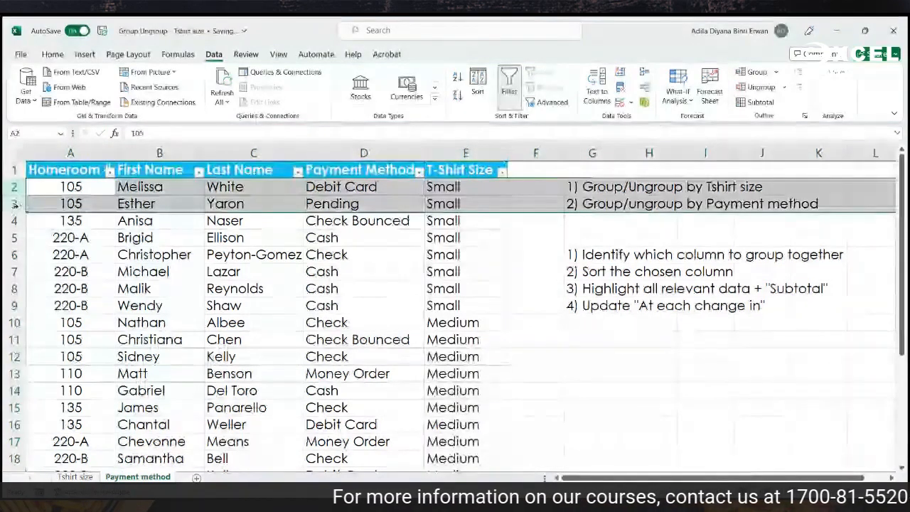
{"action": "left_click", "coordinate": [578, 189]}
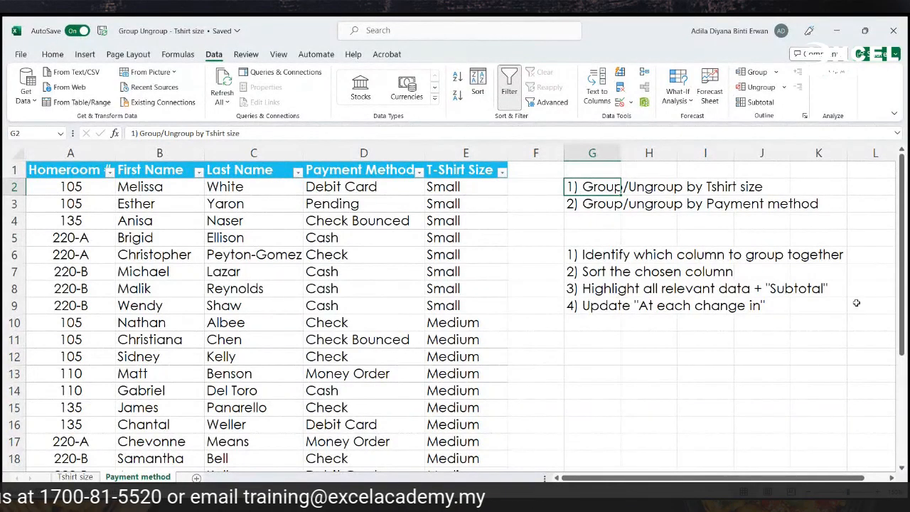
{"action": "left_click", "coordinate": [578, 254]}
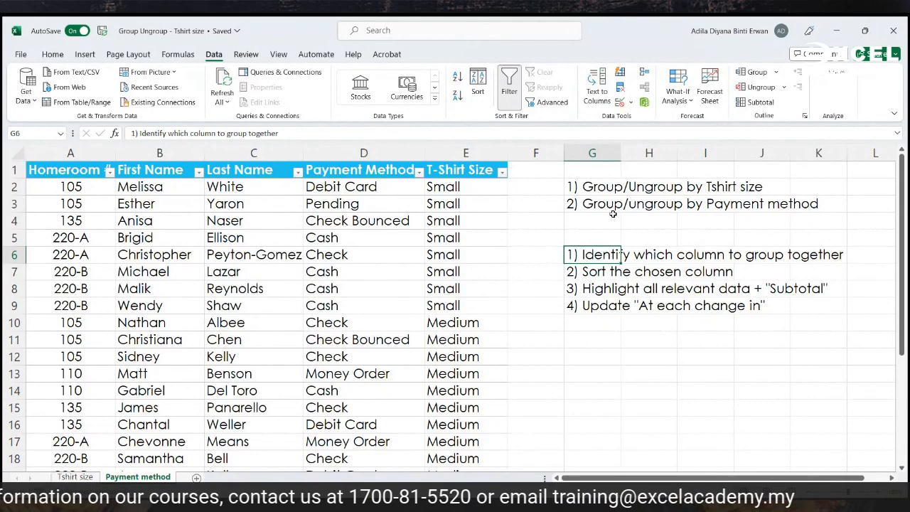
{"action": "left_click", "coordinate": [598, 271]}
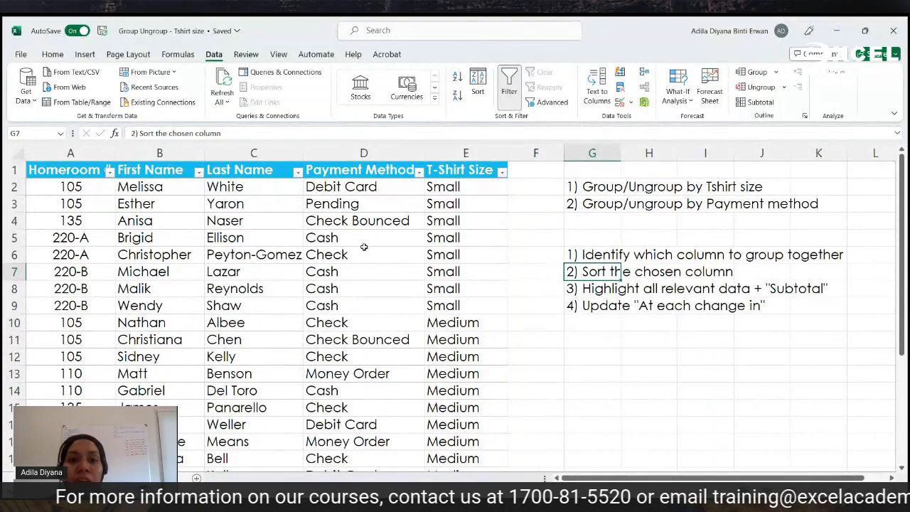
{"action": "left_click", "coordinate": [421, 172]}
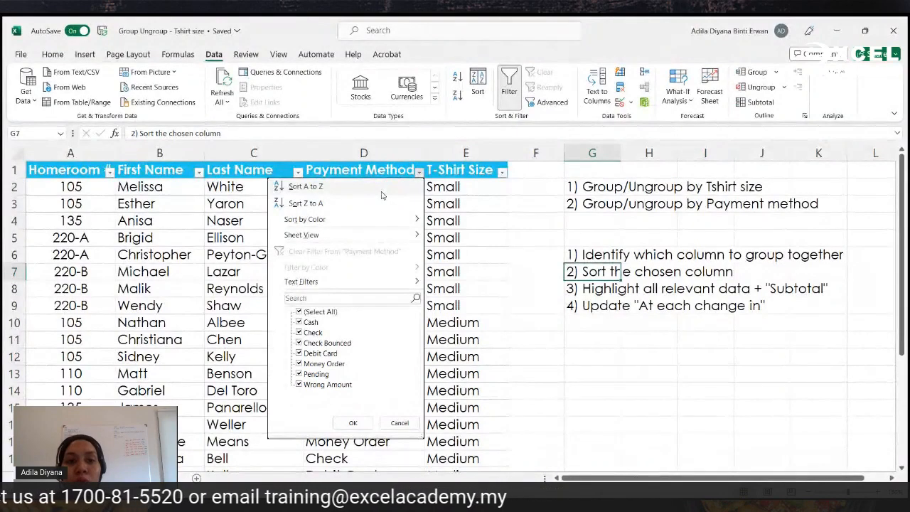
{"action": "left_click", "coordinate": [345, 187]}
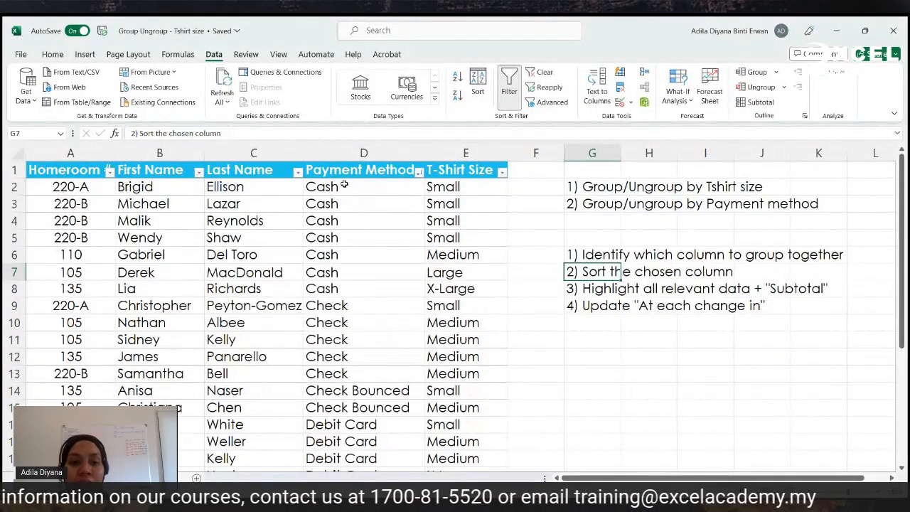
Examine how the sorted Payment Method column keeps equal payment types together, from Cash in row 2 down to row 28
{"action": "left_click_drag", "start_coordinate": [343, 187], "coordinate": [339, 288]}
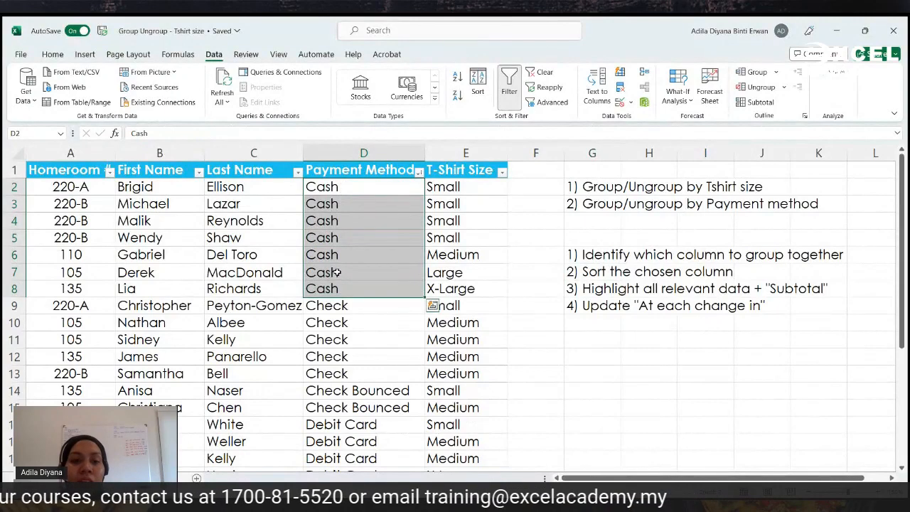
{"action": "left_click_drag", "start_coordinate": [375, 192], "coordinate": [357, 289]}
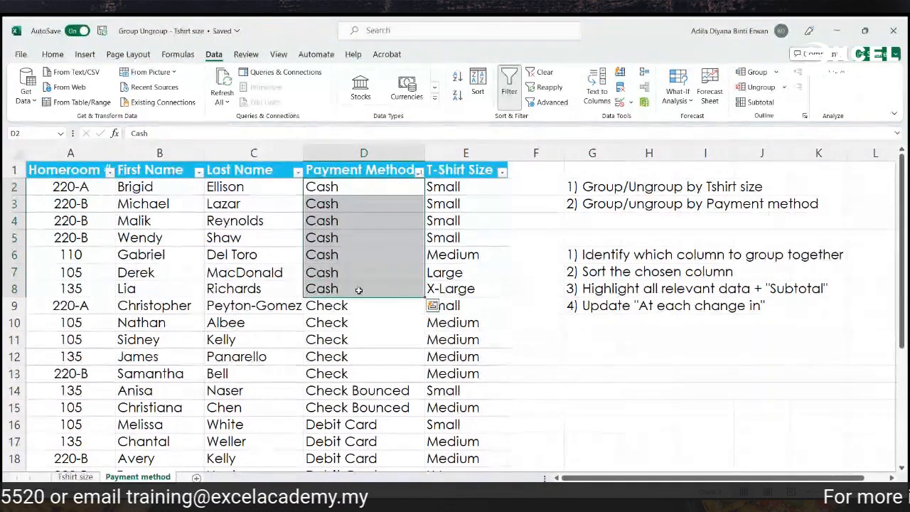
{"action": "scroll", "coordinate": [359, 282], "scroll_direction": "down", "scroll_amount": 1}
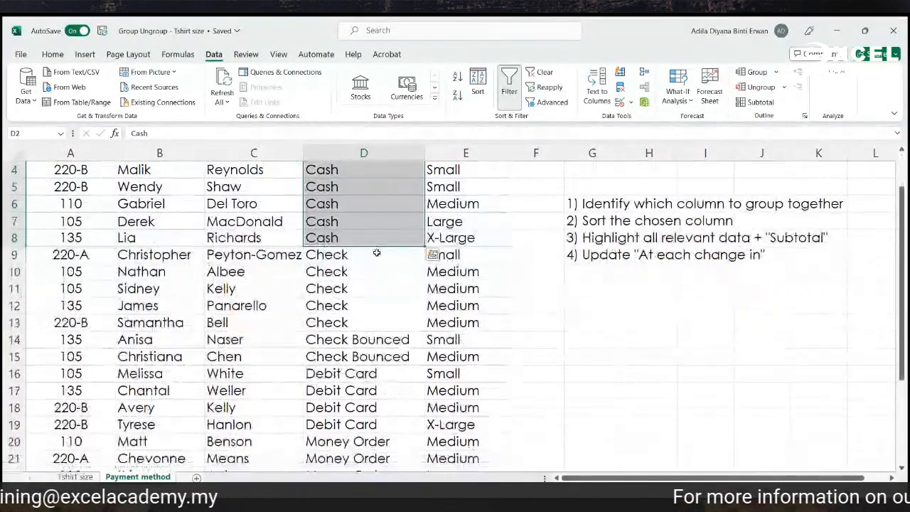
{"action": "left_click_drag", "start_coordinate": [374, 254], "coordinate": [345, 426]}
{"action": "scroll", "coordinate": [335, 402], "scroll_direction": "down", "scroll_amount": 1}
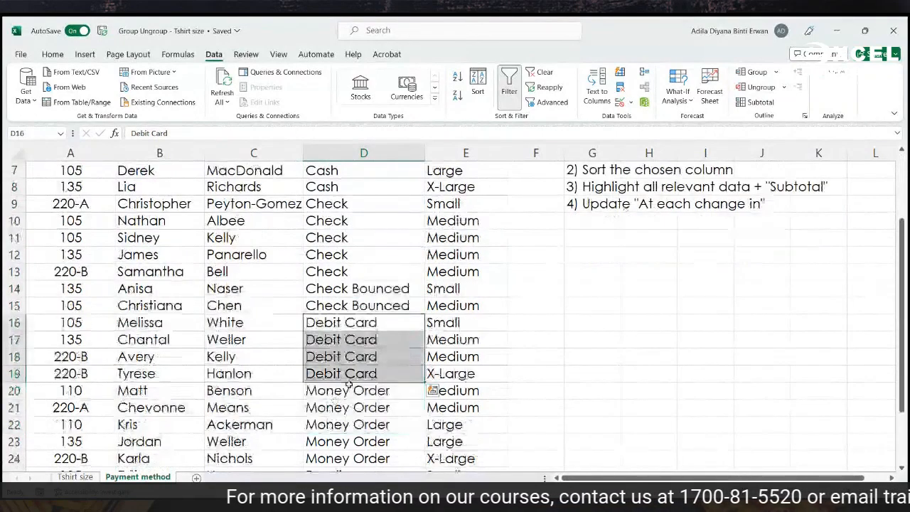
{"action": "scroll", "coordinate": [345, 384], "scroll_direction": "down", "scroll_amount": 1}
{"action": "scroll", "coordinate": [358, 370], "scroll_direction": "down", "scroll_amount": 1}
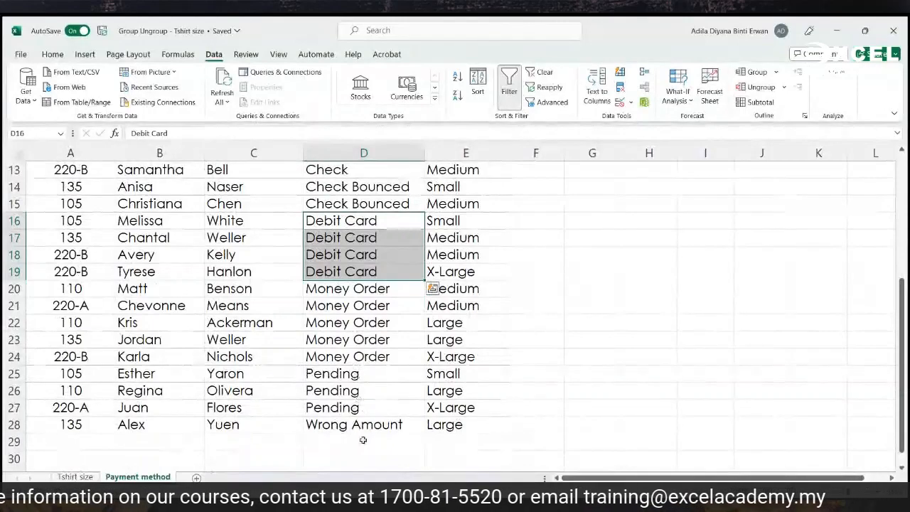
{"action": "scroll", "coordinate": [579, 428], "scroll_direction": "up", "scroll_amount": 4}
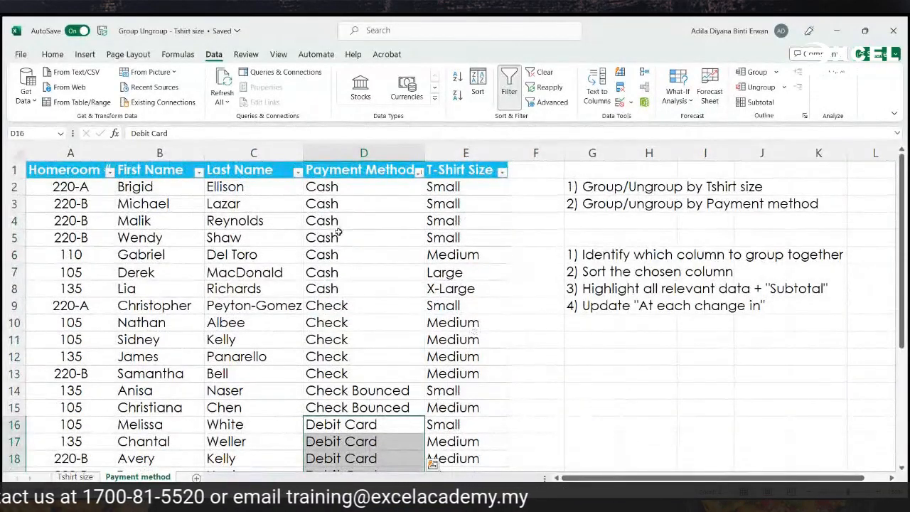
{"action": "left_click", "coordinate": [372, 170]}
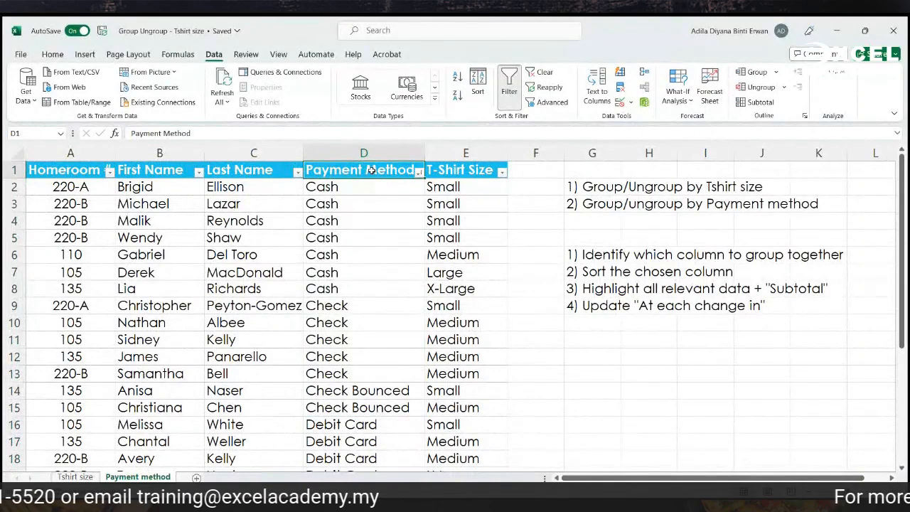
{"action": "left_click", "coordinate": [579, 272]}
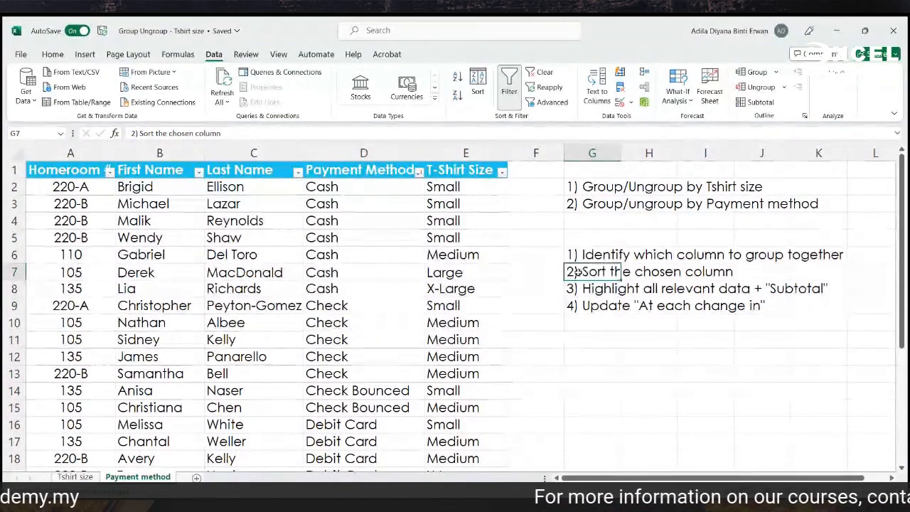
Apply Subtotal to the whole order list in A1:E28, counting T-Shirt Size at each change in Payment Method
{"action": "left_click", "coordinate": [567, 292]}
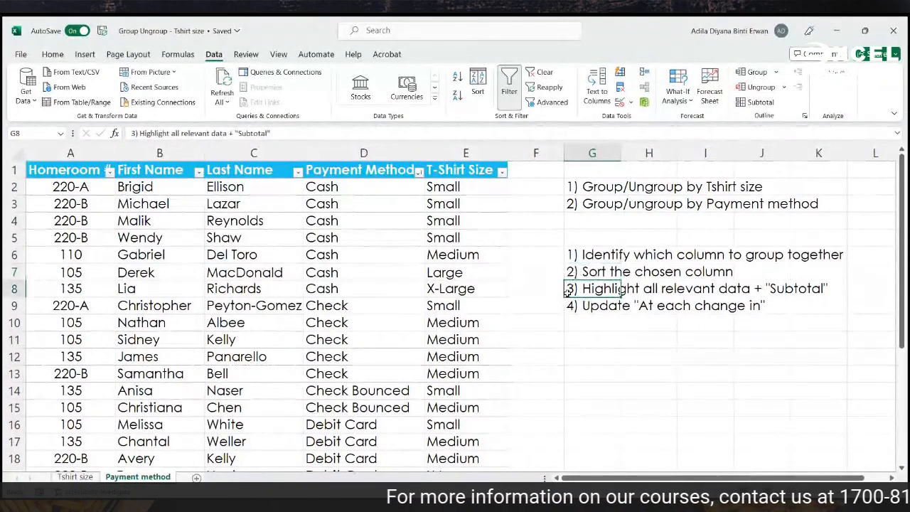
{"action": "left_click", "coordinate": [73, 171]}
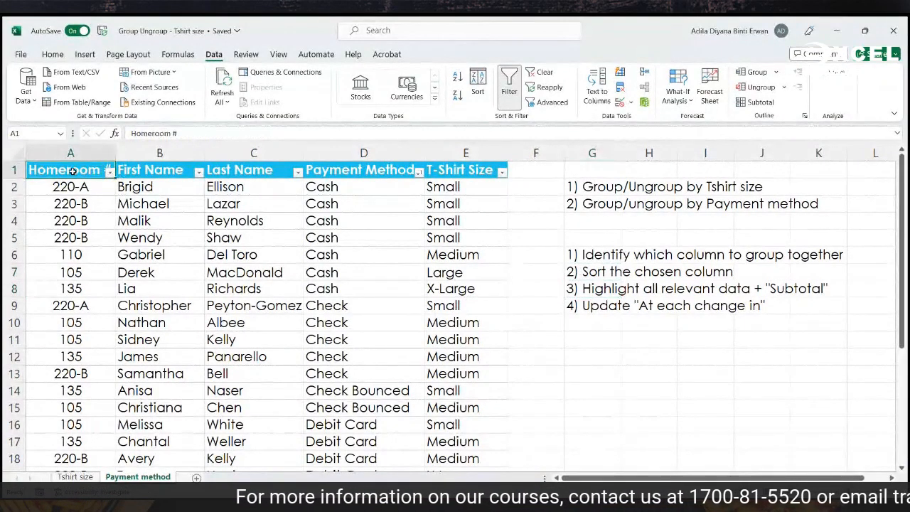
{"action": "key", "text": "ctrl+shift+Right"}
{"action": "key", "text": "ctrl+shift+Down"}
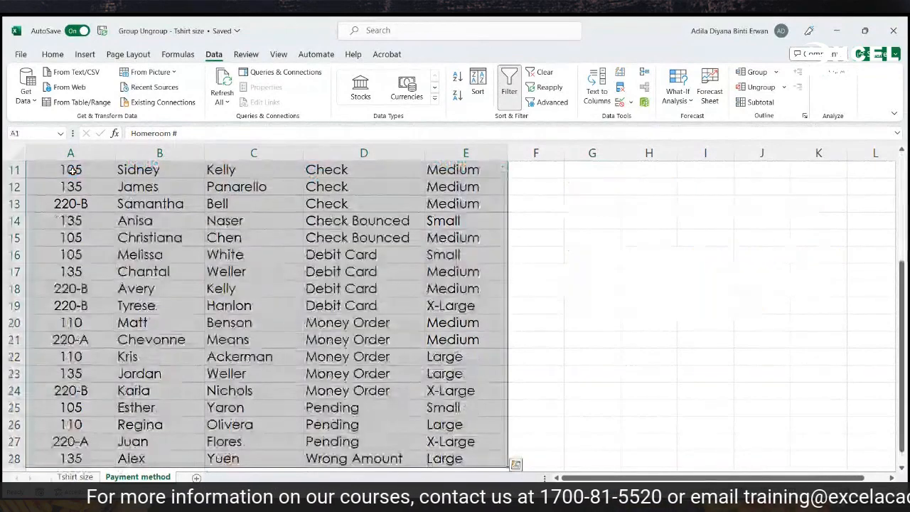
{"action": "scroll", "coordinate": [180, 217], "scroll_direction": "up", "scroll_amount": 3}
{"action": "scroll", "coordinate": [180, 217], "scroll_direction": "up", "scroll_amount": 1}
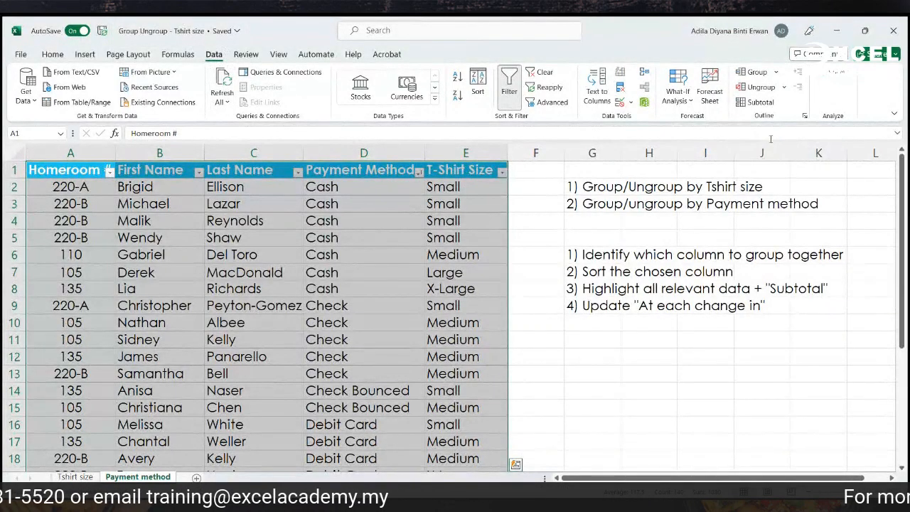
{"action": "left_click", "coordinate": [761, 103]}
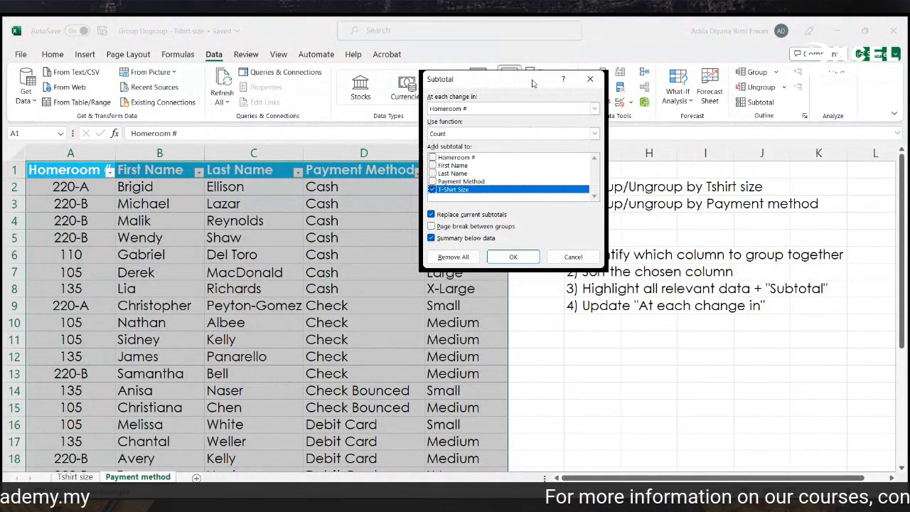
{"action": "left_click_drag", "start_coordinate": [533, 84], "coordinate": [429, 254]}
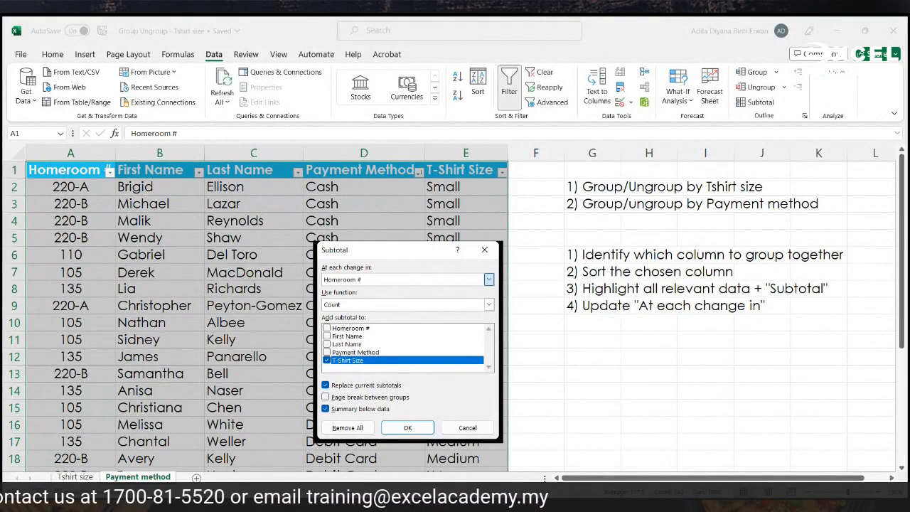
{"action": "left_click", "coordinate": [489, 280]}
{"action": "left_click", "coordinate": [446, 319]}
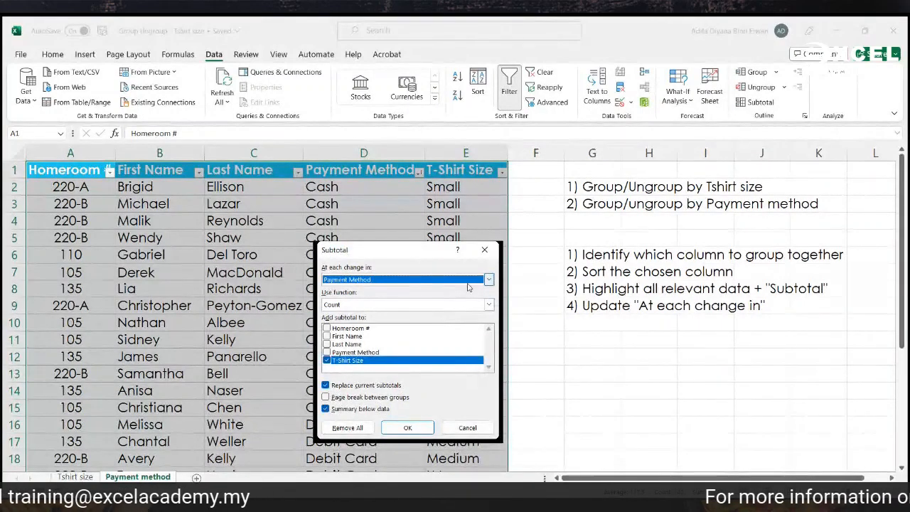
{"action": "left_click", "coordinate": [417, 428]}
{"action": "left_click", "coordinate": [644, 407]}
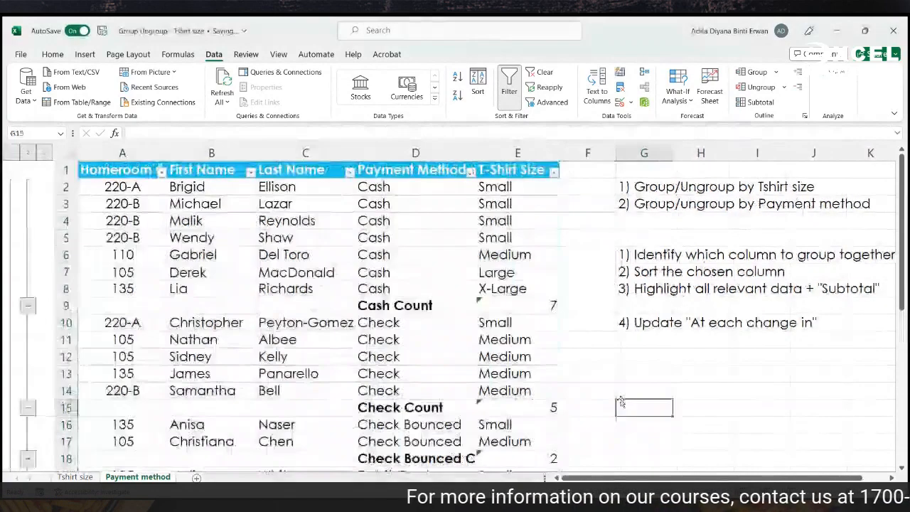
Examine the count rows added beneath each payment method group, from Cash Count down to Grand Count
{"action": "left_click", "coordinate": [527, 305]}
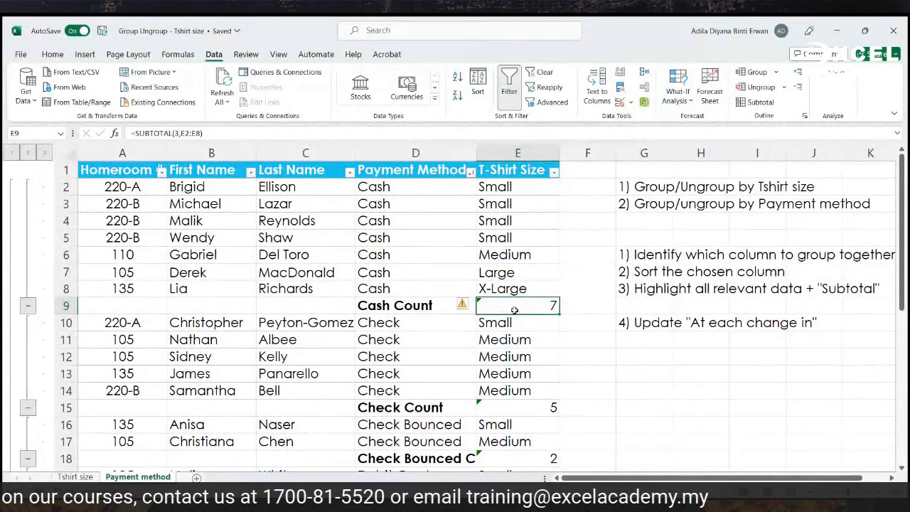
{"action": "left_click", "coordinate": [416, 299]}
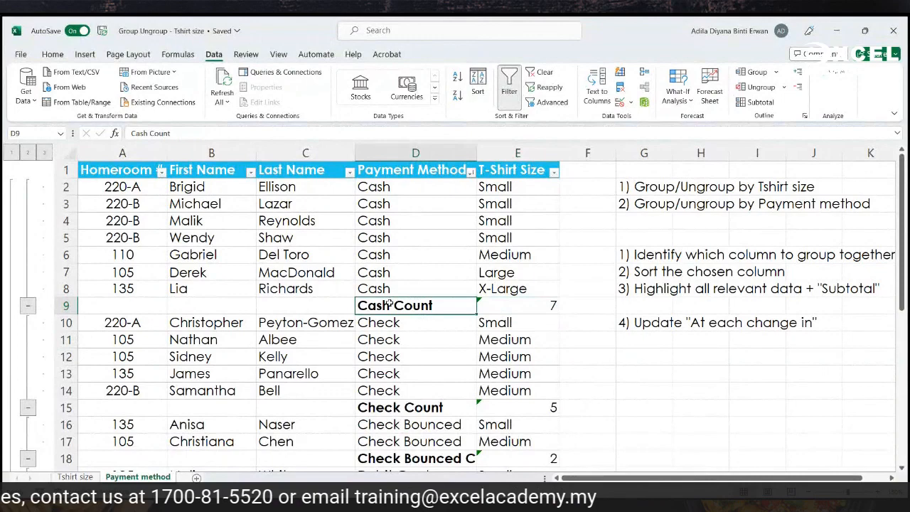
{"action": "left_click", "coordinate": [495, 303]}
{"action": "scroll", "coordinate": [462, 284], "scroll_direction": "down", "scroll_amount": 1}
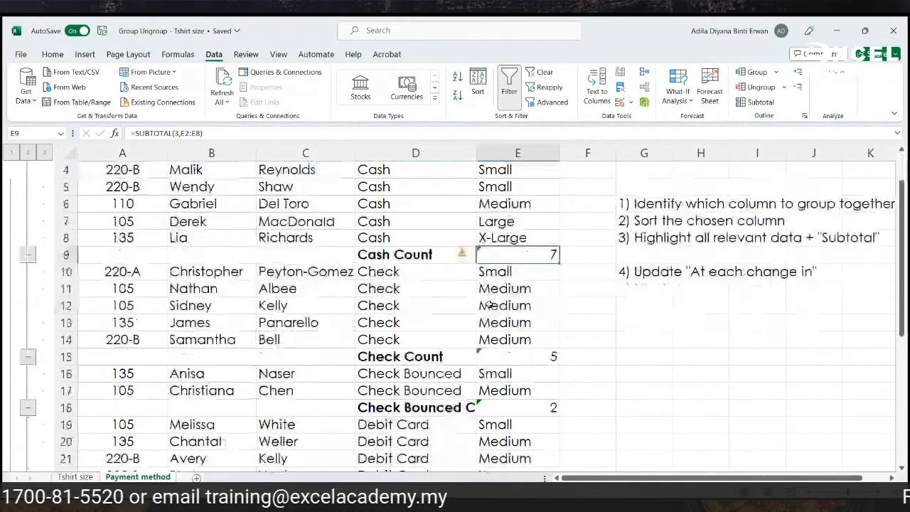
{"action": "left_click", "coordinate": [397, 357]}
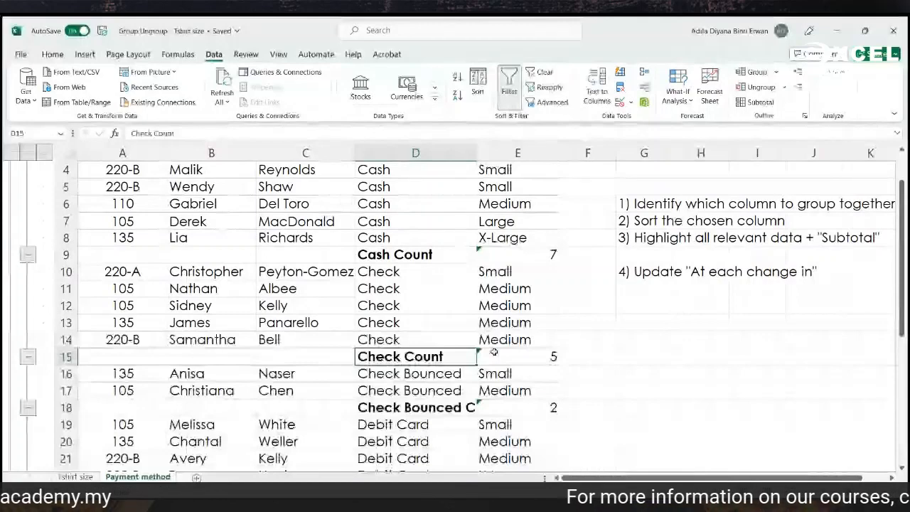
{"action": "left_click", "coordinate": [426, 407]}
{"action": "scroll", "coordinate": [458, 355], "scroll_direction": "down", "scroll_amount": 3}
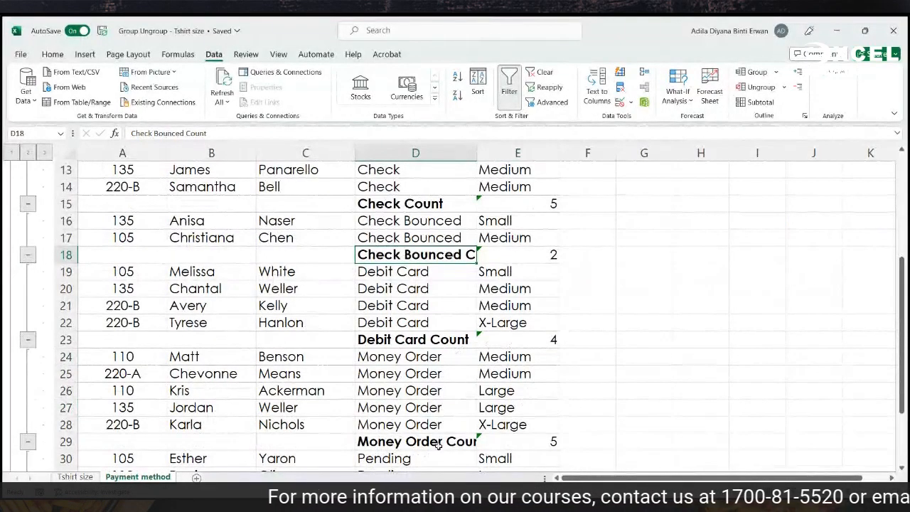
{"action": "scroll", "coordinate": [533, 447], "scroll_direction": "down", "scroll_amount": 2}
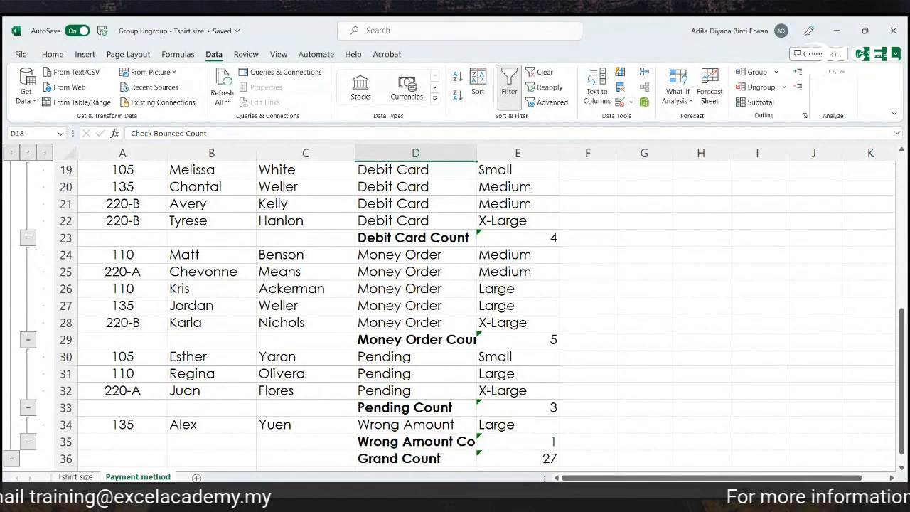
{"action": "scroll", "coordinate": [640, 392], "scroll_direction": "down", "scroll_amount": 1, "text": "ctrl"}
{"action": "scroll", "coordinate": [640, 391], "scroll_direction": "up", "scroll_amount": 4}
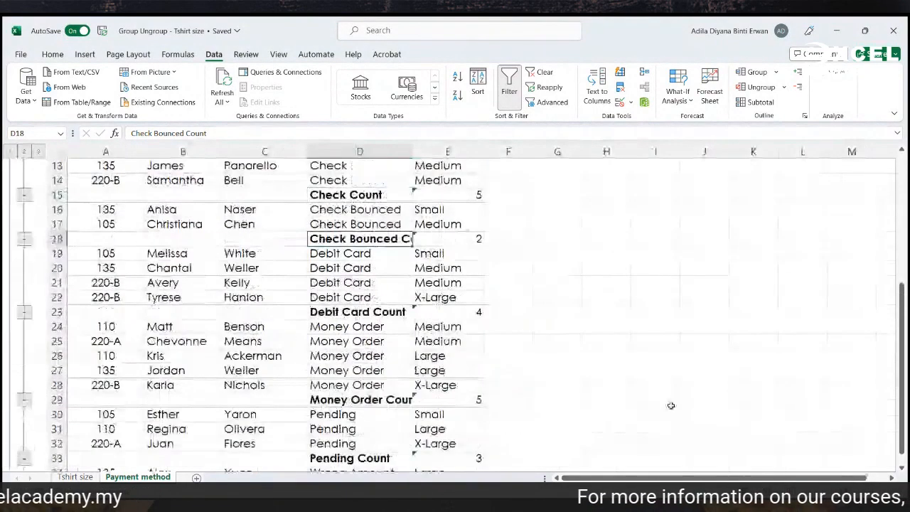
{"action": "scroll", "coordinate": [611, 382], "scroll_direction": "up", "scroll_amount": 1}
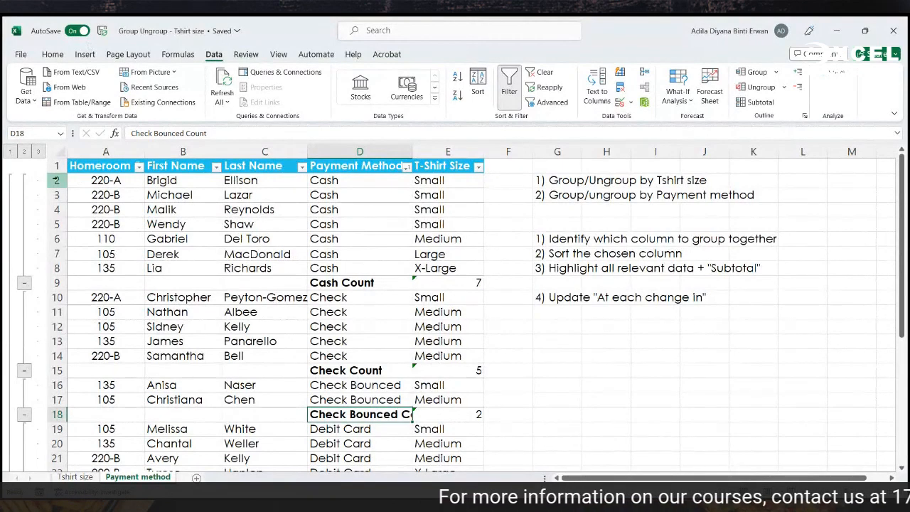
Preview the grouped list at outline levels 1 and 2, and return to full detail at level 3
{"action": "left_click", "coordinate": [10, 152]}
{"action": "left_click", "coordinate": [24, 152]}
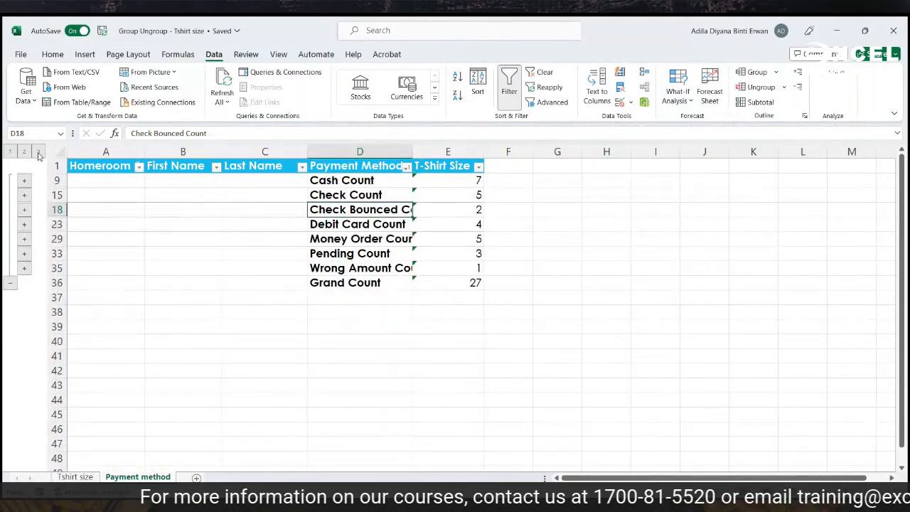
{"action": "left_click", "coordinate": [39, 153]}
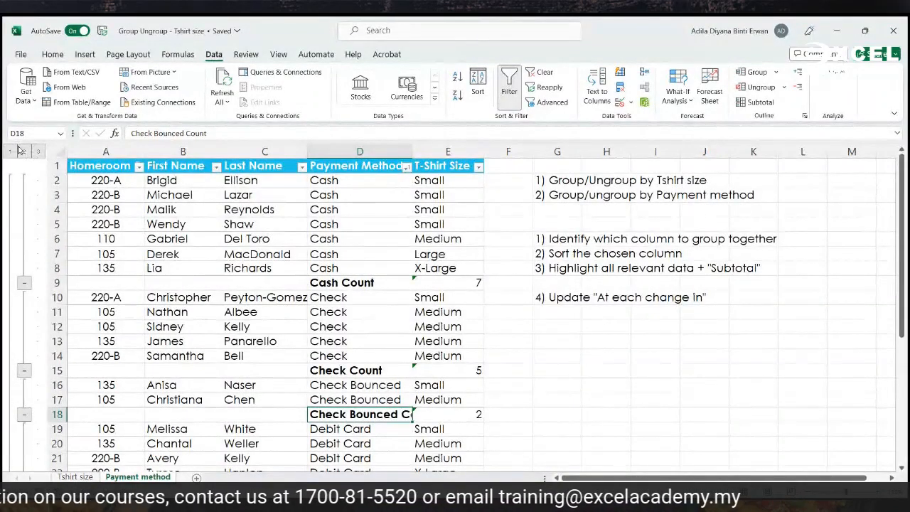
Collapse the list to the grand count, expand to outline level 2, and review each payment method's count through Grand Count
{"action": "left_click", "coordinate": [10, 152]}
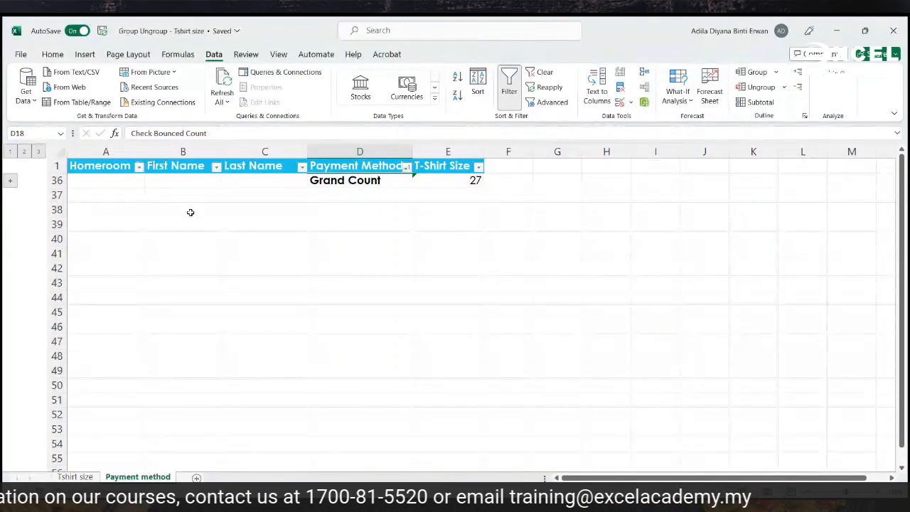
{"action": "left_click", "coordinate": [24, 152]}
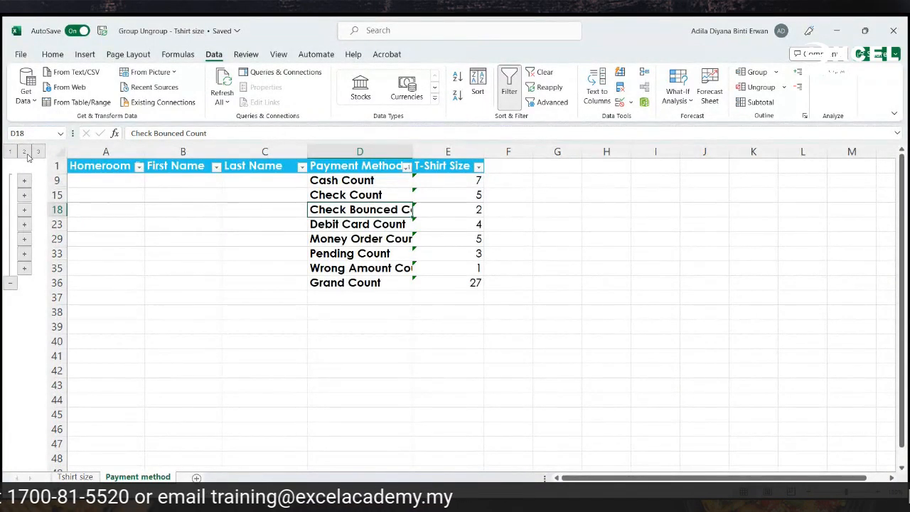
{"action": "left_click", "coordinate": [399, 180]}
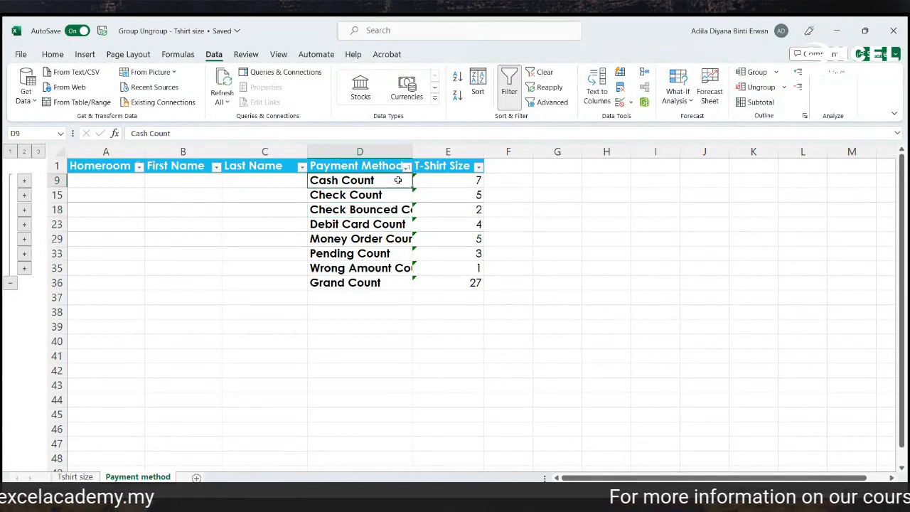
{"action": "left_click", "coordinate": [390, 198]}
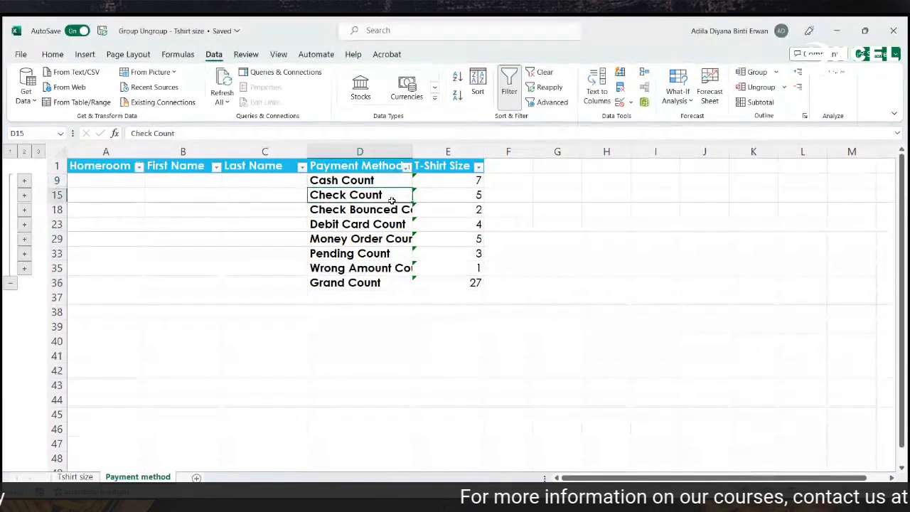
{"action": "left_click", "coordinate": [391, 213]}
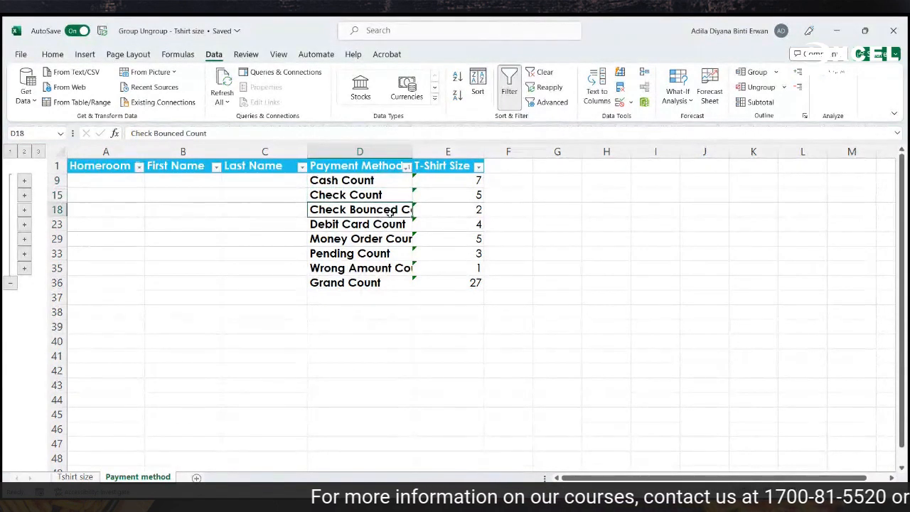
{"action": "left_click", "coordinate": [379, 227]}
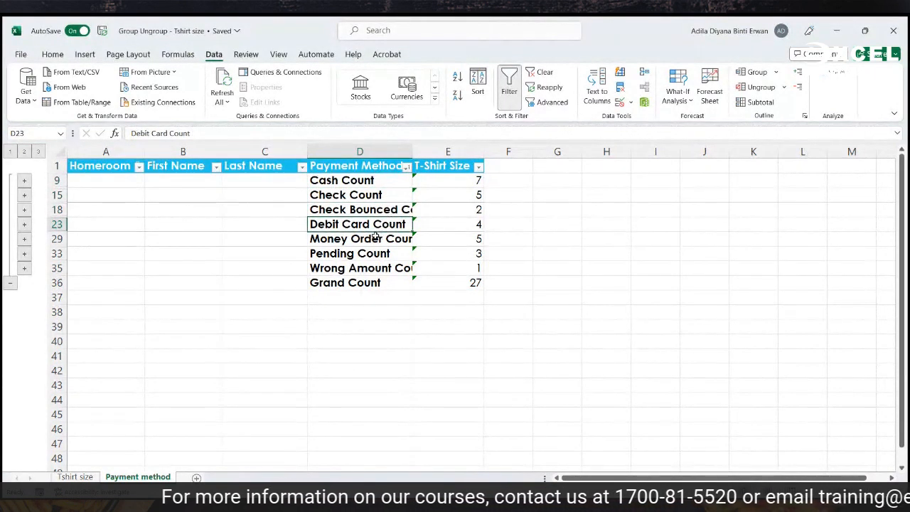
{"action": "left_click", "coordinate": [376, 237]}
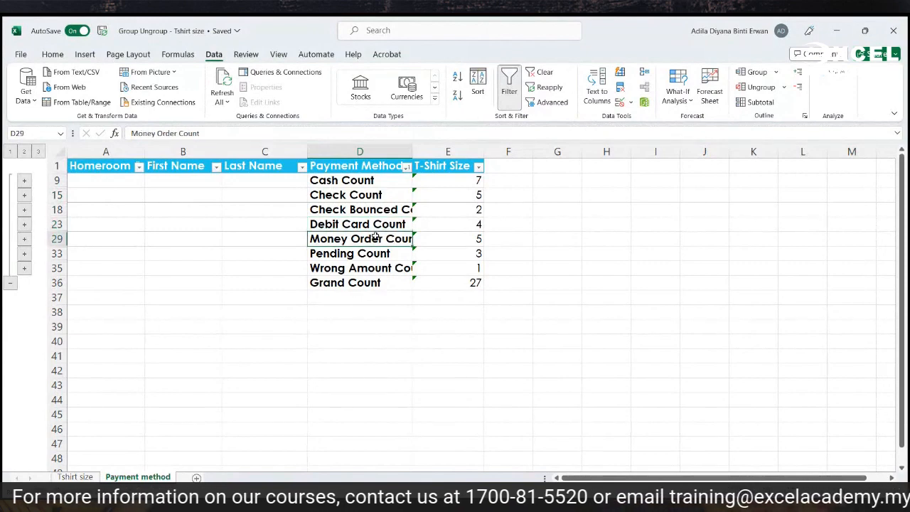
{"action": "left_click", "coordinate": [368, 254]}
{"action": "left_click", "coordinate": [353, 273]}
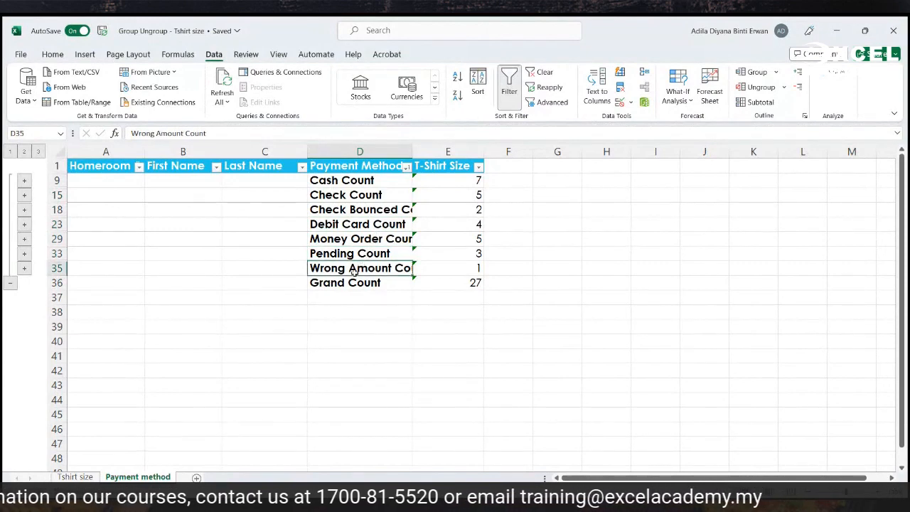
{"action": "left_click", "coordinate": [355, 286]}
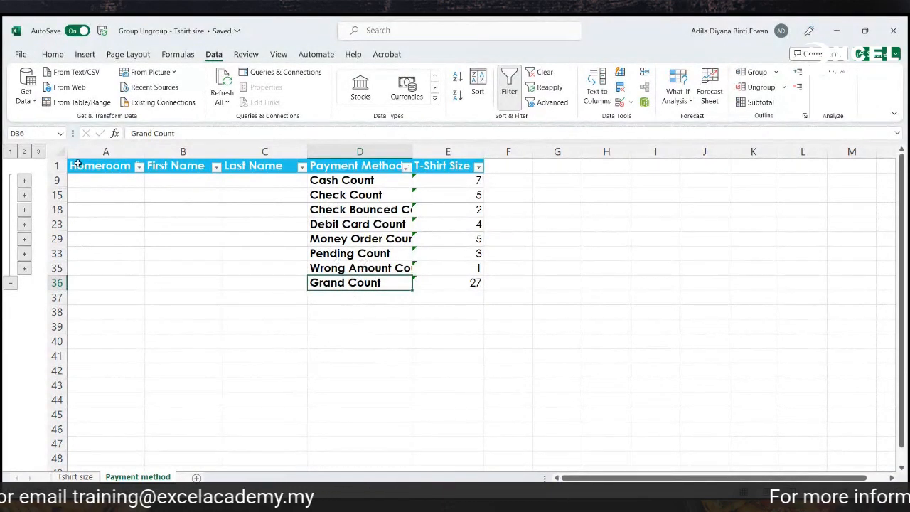
Compare full detail, the grand count alone and the payment method counts, ending with all rows shown
{"action": "left_click", "coordinate": [39, 152]}
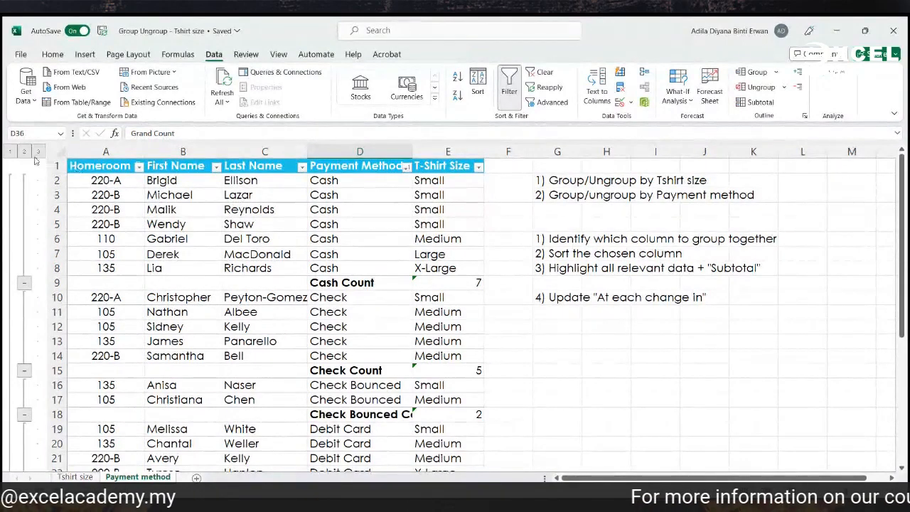
{"action": "left_click", "coordinate": [9, 152]}
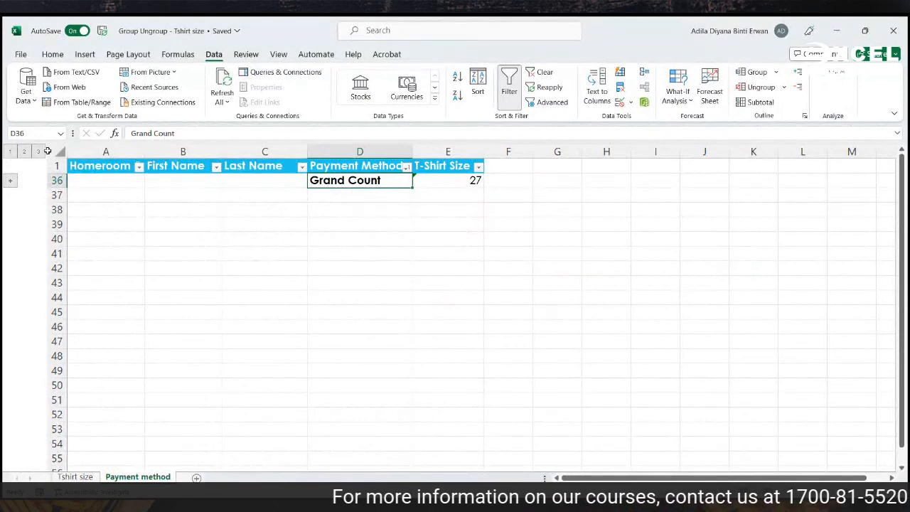
{"action": "left_click", "coordinate": [24, 152]}
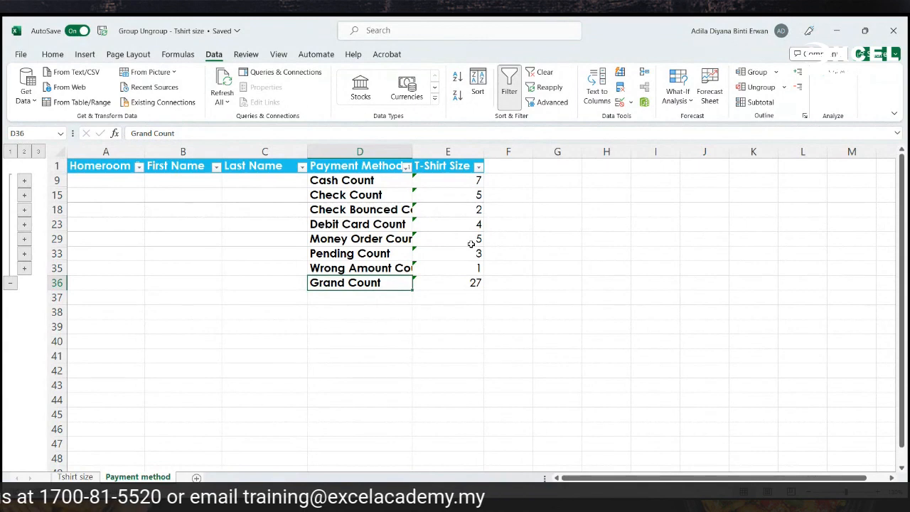
{"action": "left_click", "coordinate": [37, 151]}
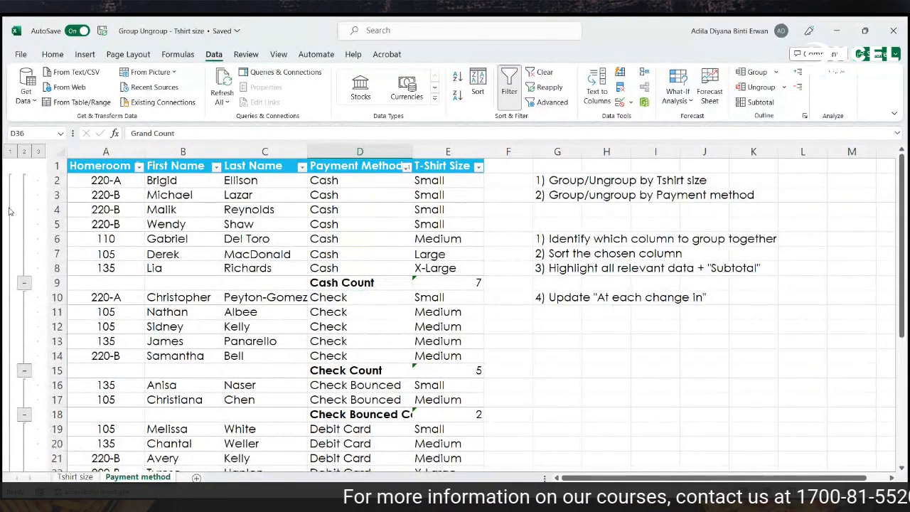
Collapse and re-expand only the Cash group, and look over the remaining groups down to Grand Count
{"action": "left_click", "coordinate": [23, 285]}
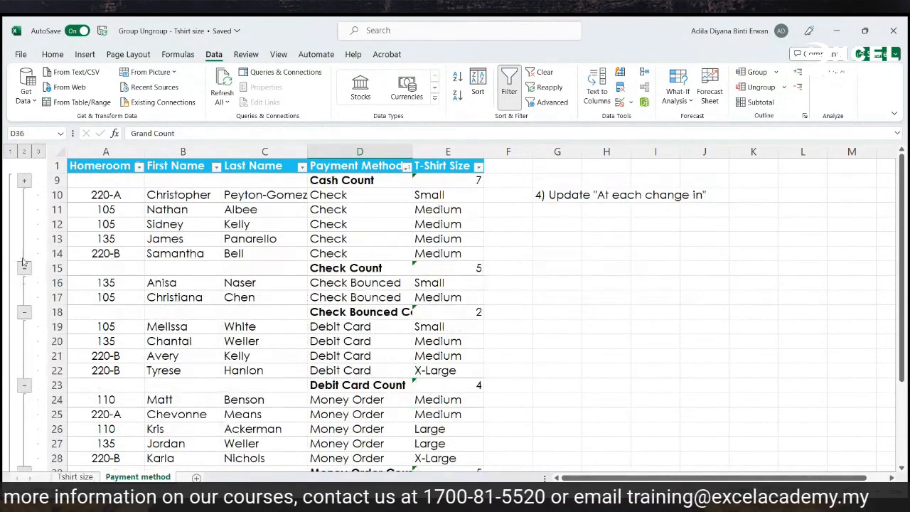
{"action": "left_click", "coordinate": [25, 181]}
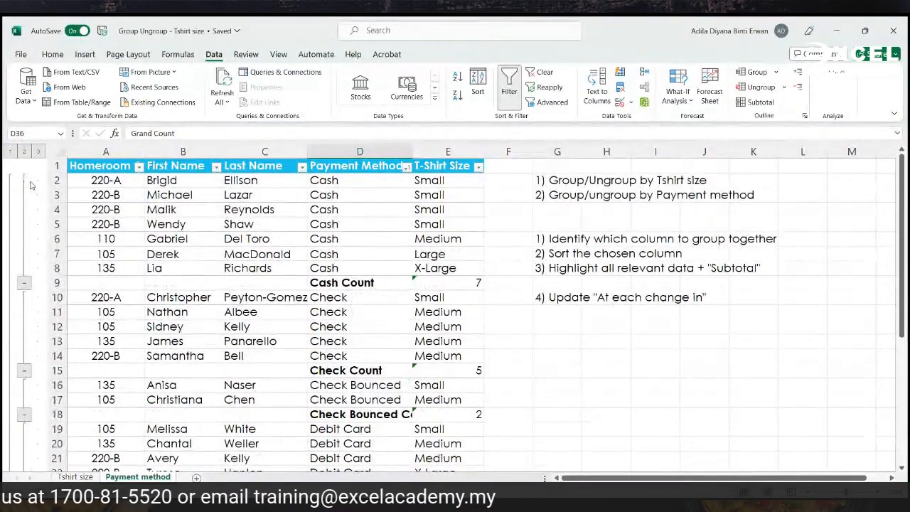
{"action": "scroll", "coordinate": [489, 366], "scroll_direction": "down", "scroll_amount": 4}
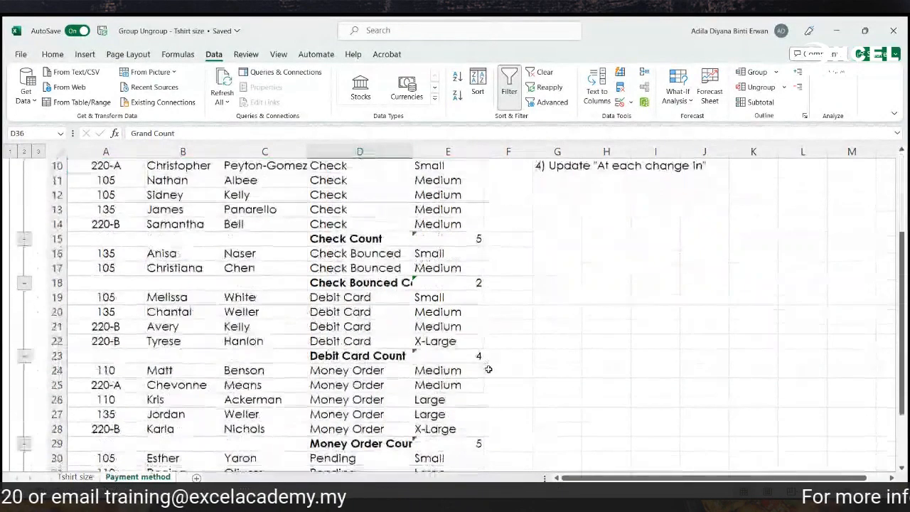
{"action": "scroll", "coordinate": [488, 370], "scroll_direction": "down", "scroll_amount": 1}
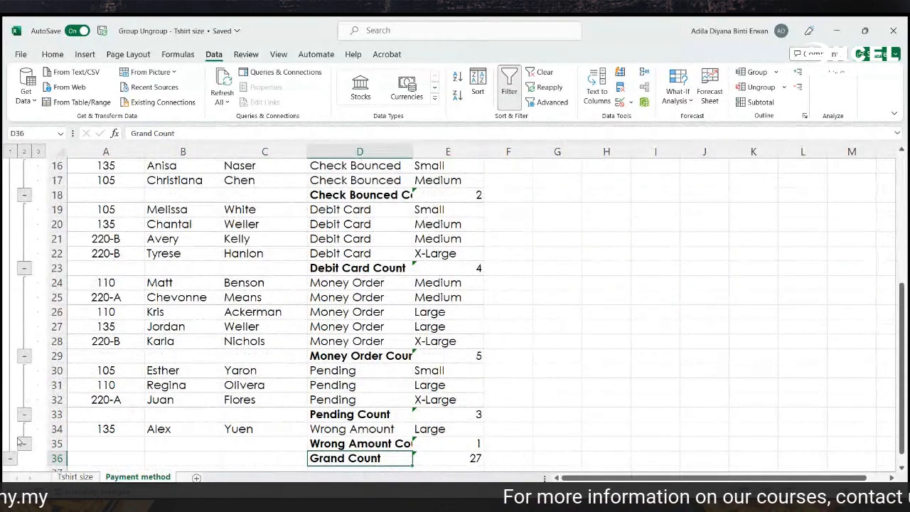
Collapse the Check Bounced, Cash, Check, Debit Card, Money Order and Wrong Amount groups one by one, leaving Pending expanded
{"action": "left_click", "coordinate": [24, 195]}
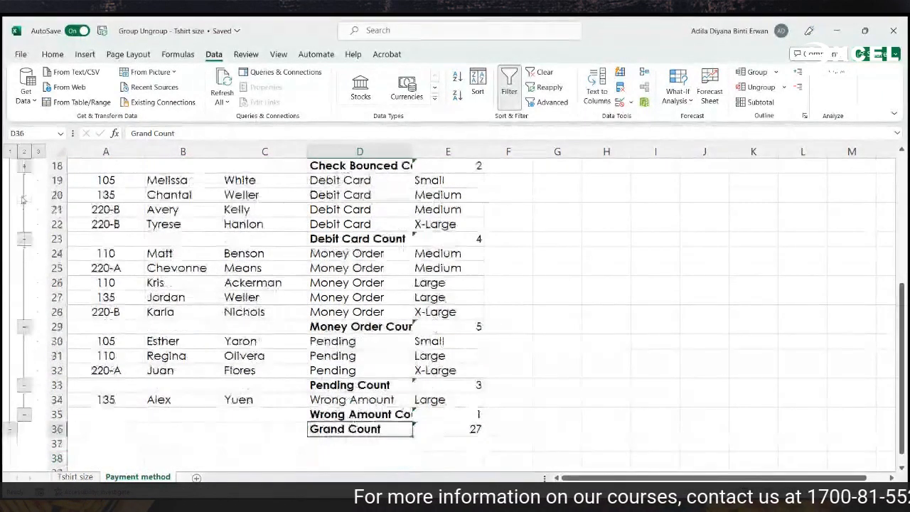
{"action": "scroll", "coordinate": [21, 200], "scroll_direction": "up", "scroll_amount": 6}
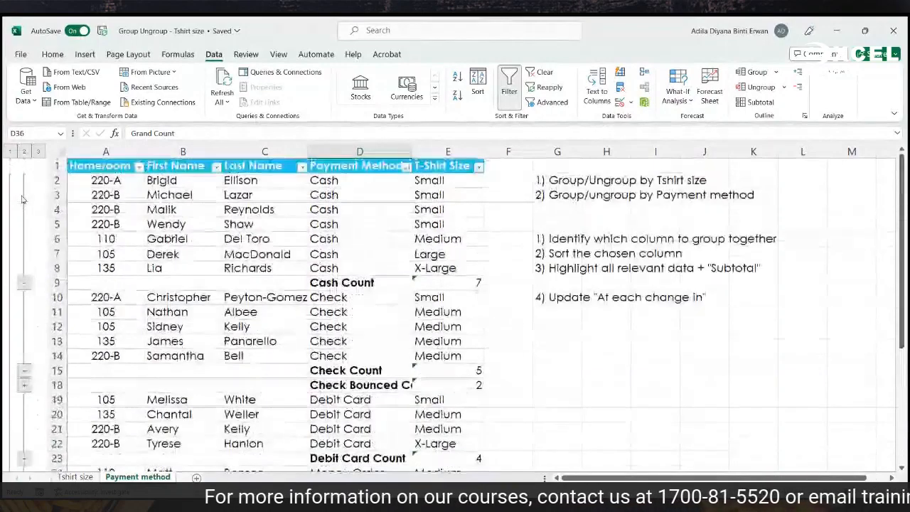
{"action": "left_click", "coordinate": [24, 283]}
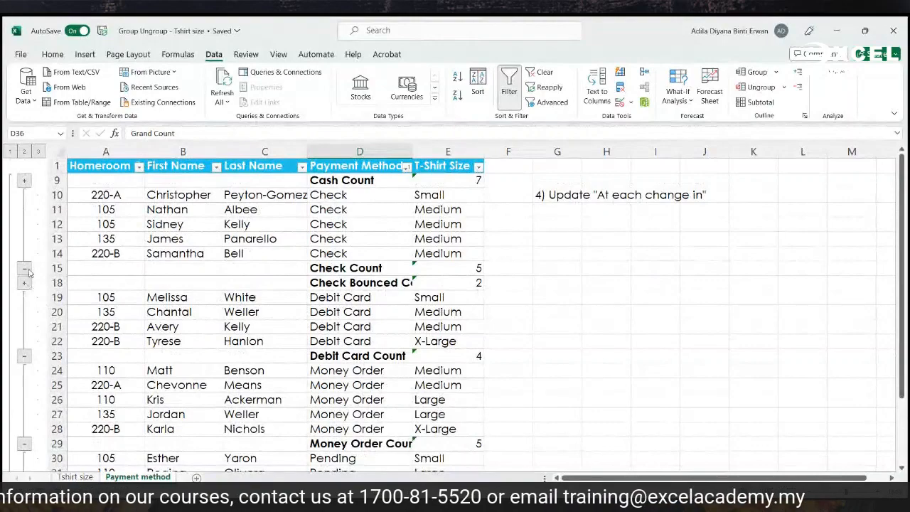
{"action": "left_click", "coordinate": [25, 268]}
{"action": "left_click", "coordinate": [24, 283]}
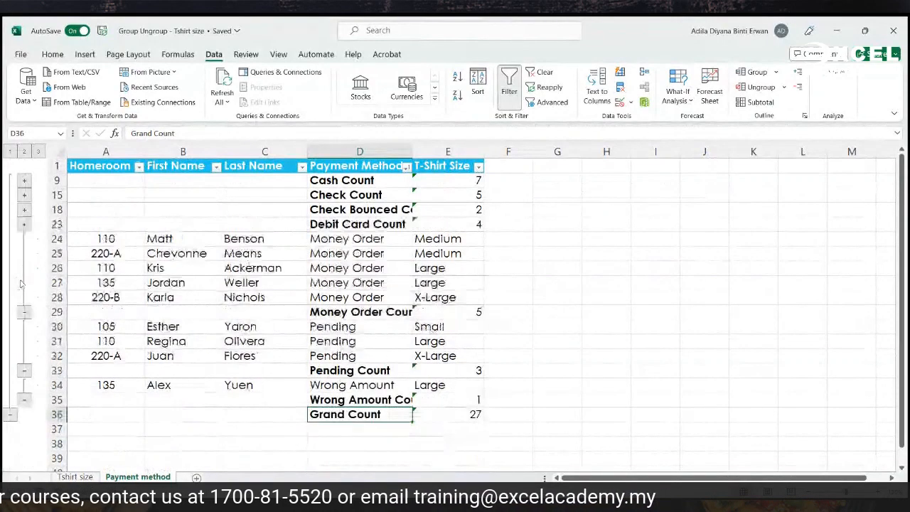
{"action": "left_click", "coordinate": [24, 313]}
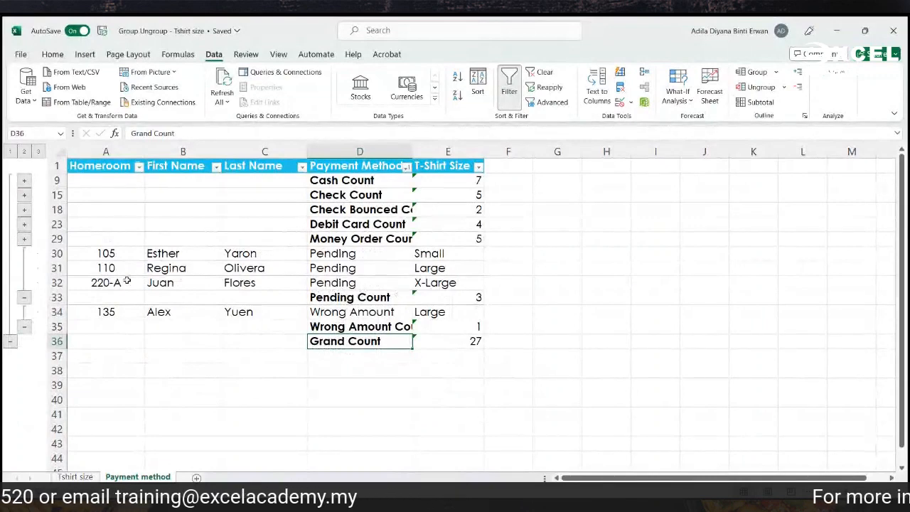
{"action": "left_click", "coordinate": [22, 328]}
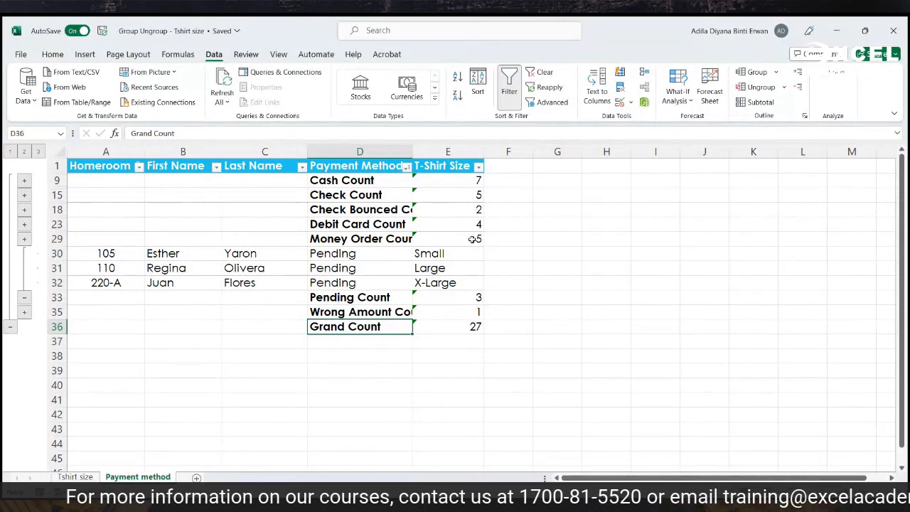
Expand the Money Order, Debit Card, Check Bounced, Check and Cash groups again individually
{"action": "left_click", "coordinate": [24, 241]}
{"action": "left_click", "coordinate": [24, 225]}
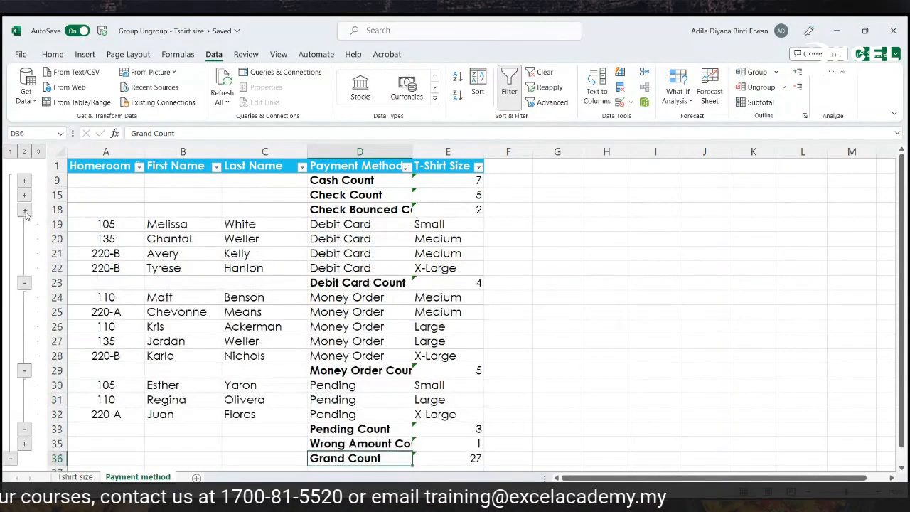
{"action": "left_click", "coordinate": [24, 211]}
{"action": "left_click", "coordinate": [24, 194]}
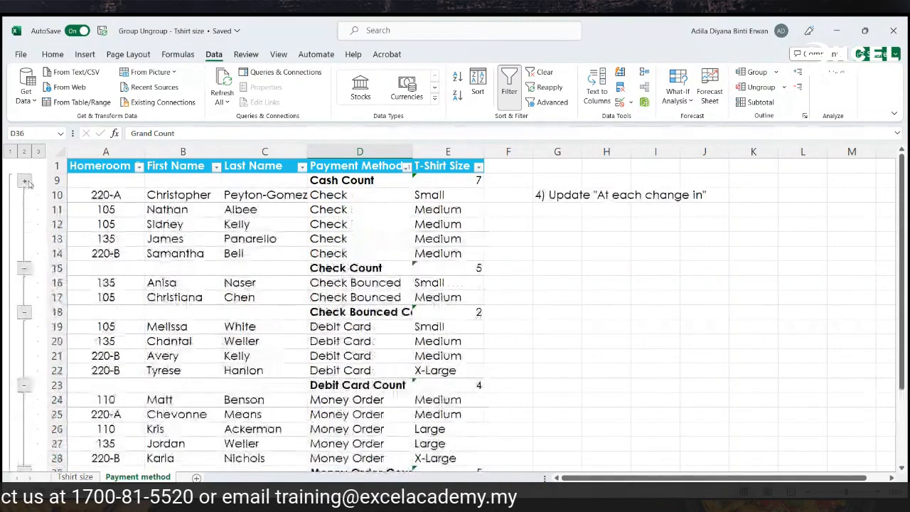
{"action": "left_click", "coordinate": [25, 182]}
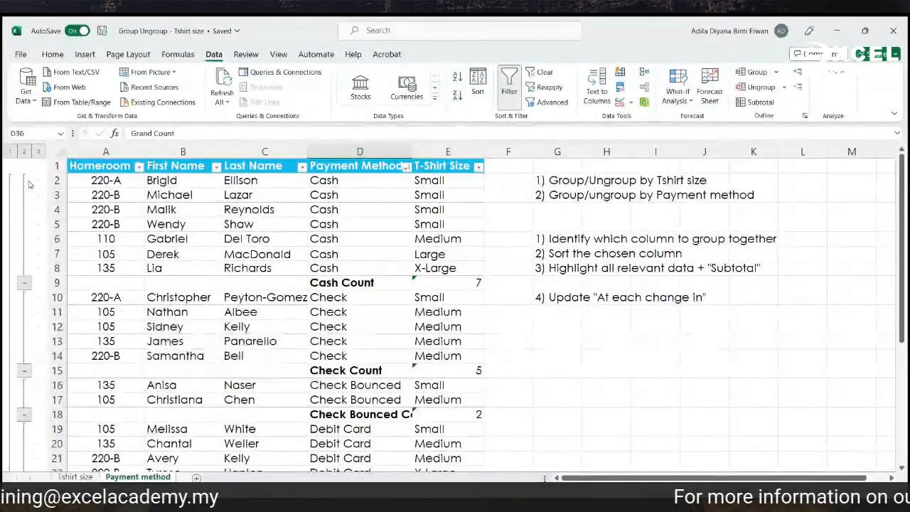
Review the written grouping instructions in column G, from identifying and sorting the column to updating "At each change in"
{"action": "left_click", "coordinate": [543, 241]}
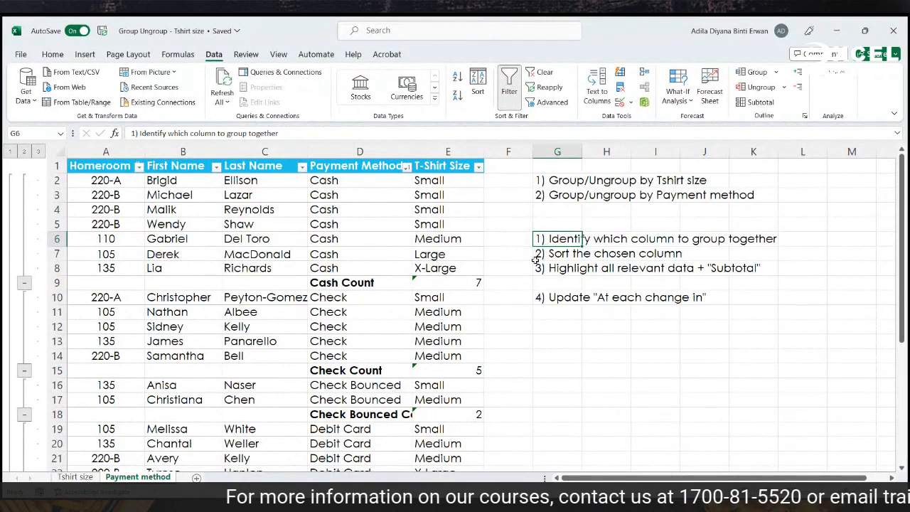
{"action": "left_click", "coordinate": [542, 260]}
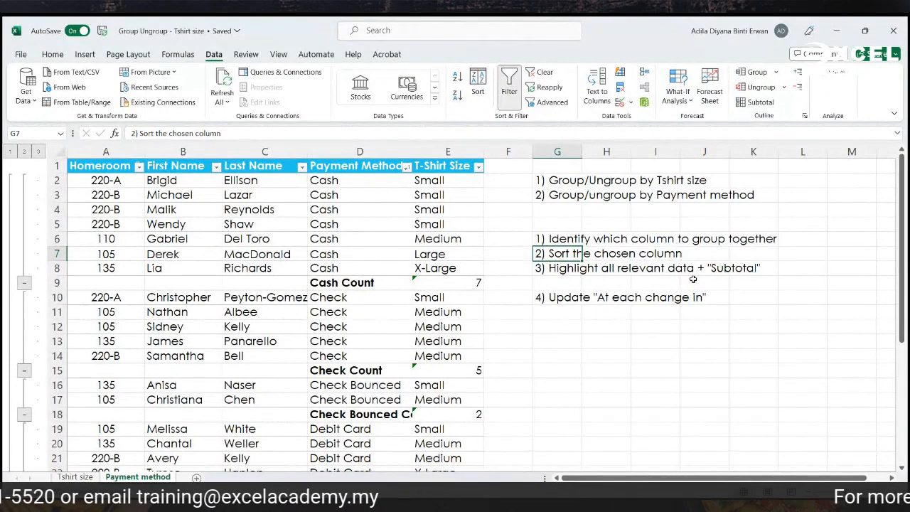
{"action": "left_click", "coordinate": [565, 295]}
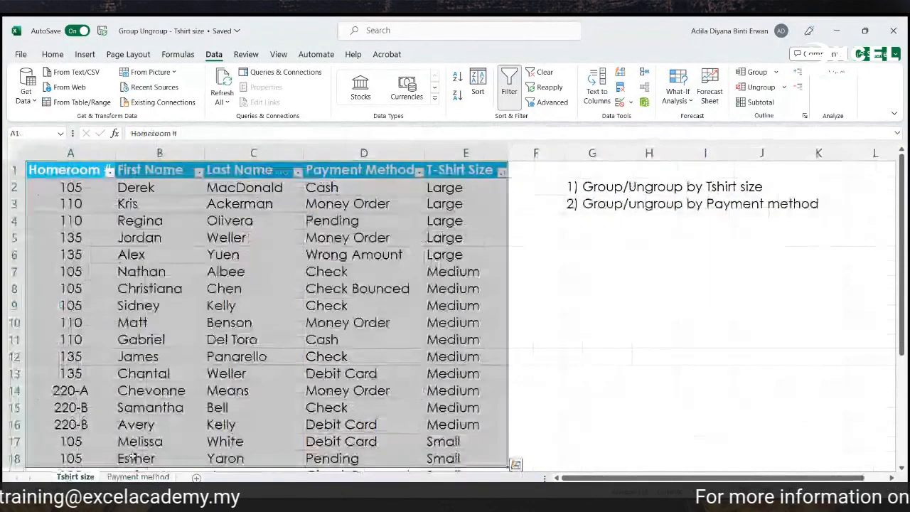
On the Tshirt size sheet, look through the ungrouped order list and check how the T-Shirt Size column is sorted
{"action": "left_click", "coordinate": [681, 387]}
{"action": "scroll", "coordinate": [420, 366], "scroll_direction": "down", "scroll_amount": 4}
{"action": "scroll", "coordinate": [420, 362], "scroll_direction": "down", "scroll_amount": 3}
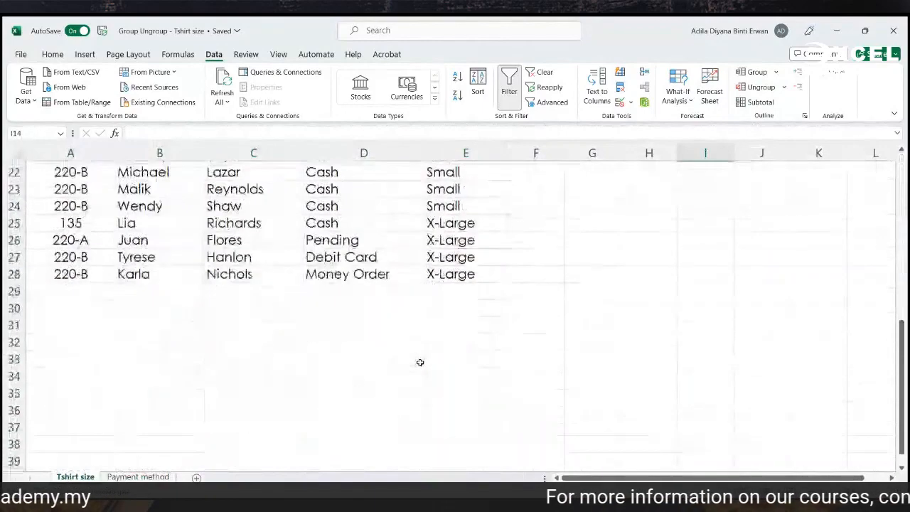
{"action": "scroll", "coordinate": [420, 362], "scroll_direction": "up", "scroll_amount": 6}
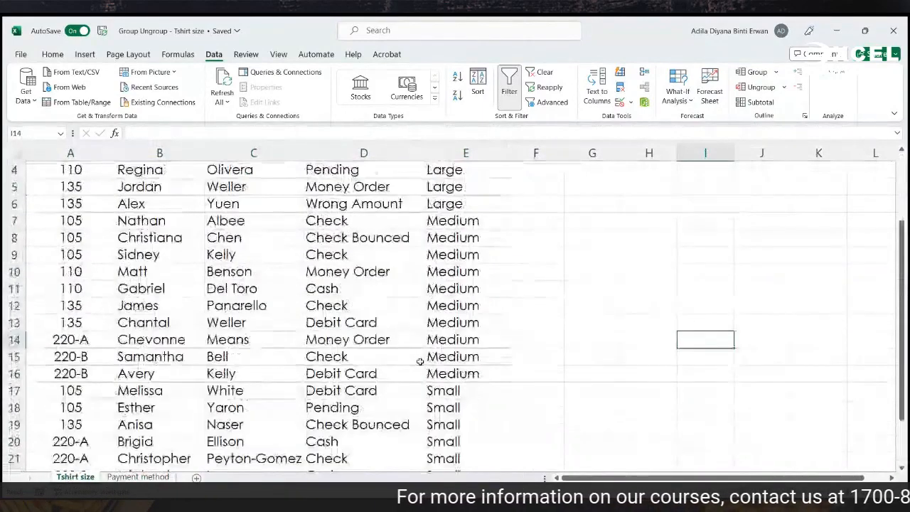
{"action": "scroll", "coordinate": [421, 362], "scroll_direction": "up", "scroll_amount": 1}
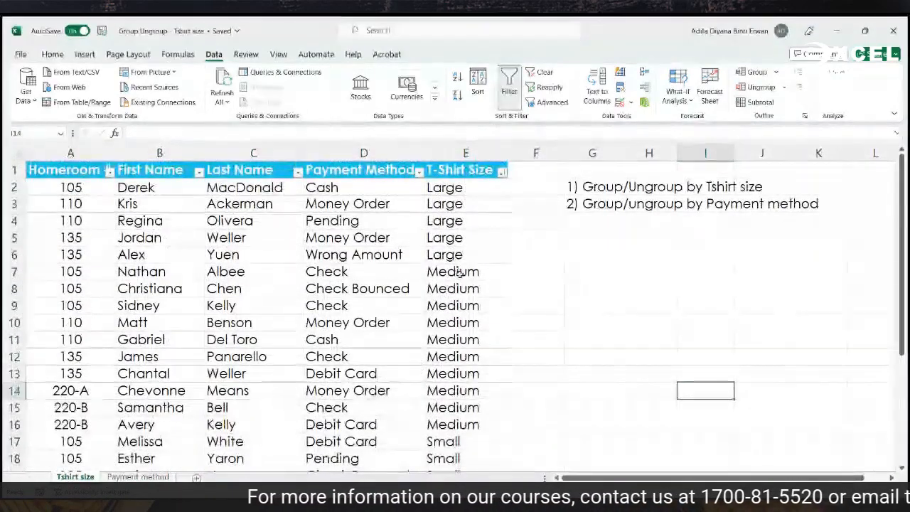
{"action": "left_click", "coordinate": [477, 166]}
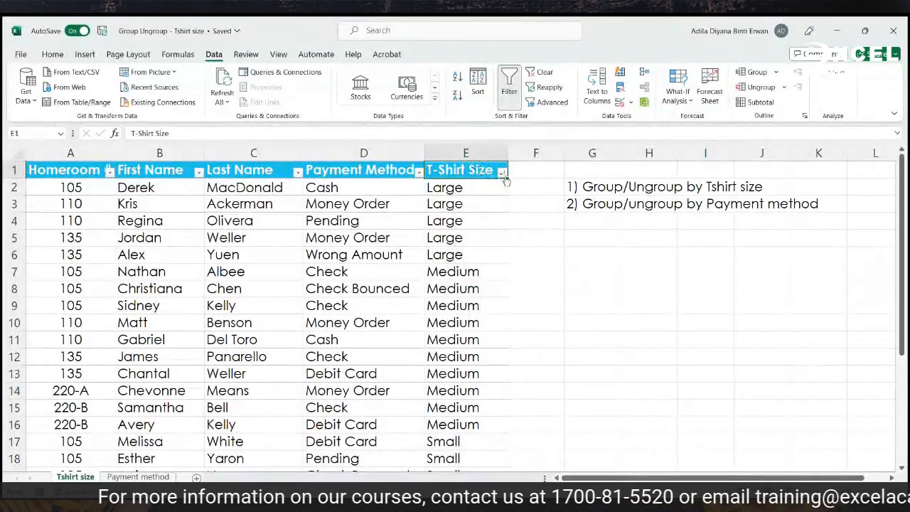
{"action": "left_click", "coordinate": [502, 173]}
{"action": "left_click", "coordinate": [470, 185]}
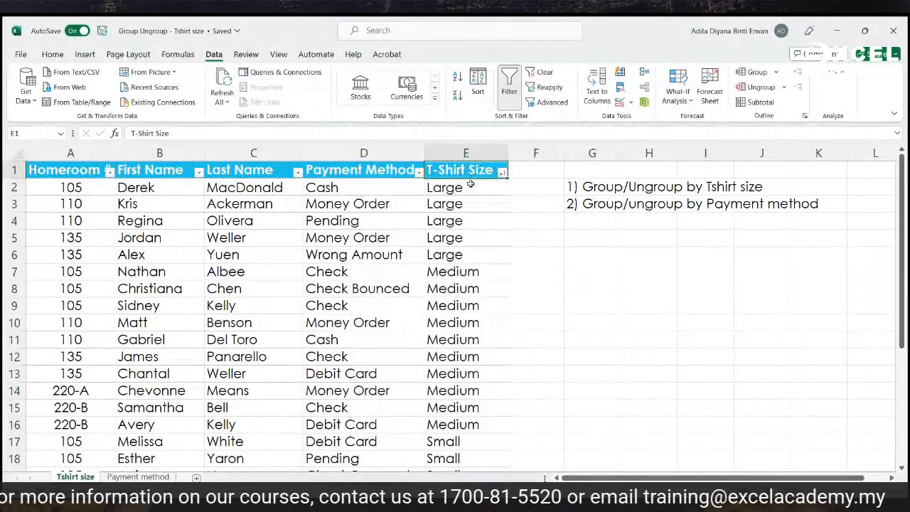
Apply Subtotal to the whole order list, counting T-Shirt Size at each change in T-Shirt Size
{"action": "left_click", "coordinate": [95, 172]}
{"action": "key", "text": "ctrl+shift+Right"}
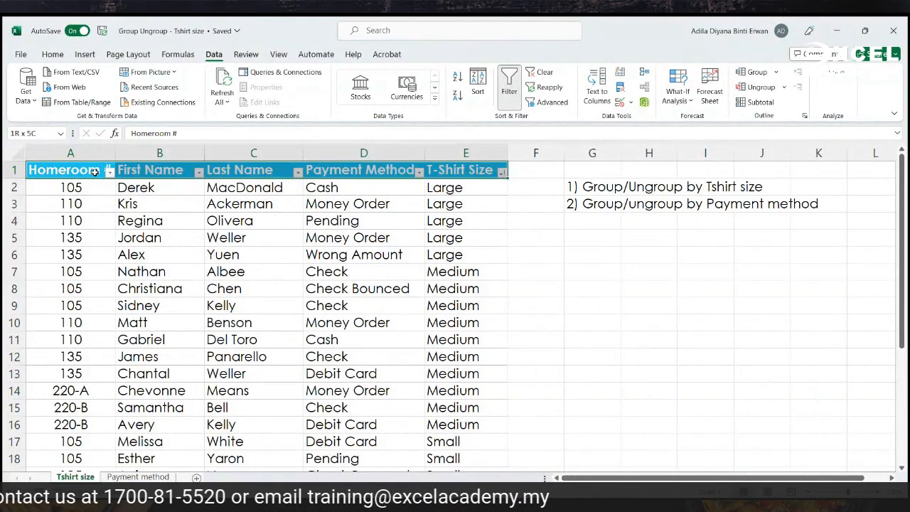
{"action": "key", "text": "ctrl+shift+Down"}
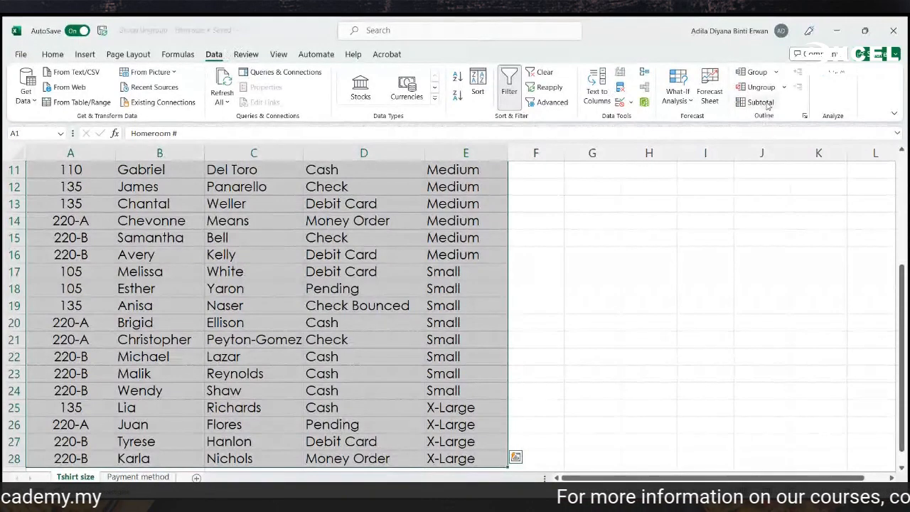
{"action": "left_click", "coordinate": [760, 102]}
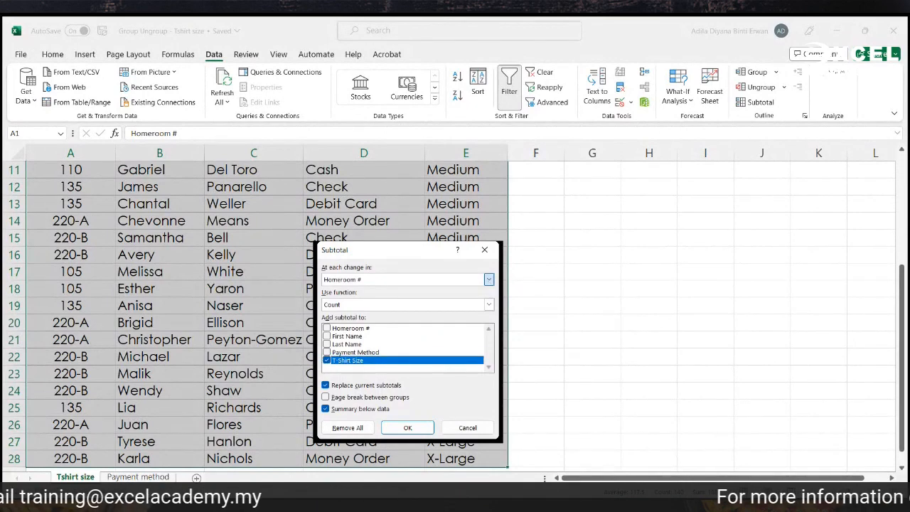
{"action": "left_click", "coordinate": [489, 279]}
{"action": "left_click", "coordinate": [445, 321]}
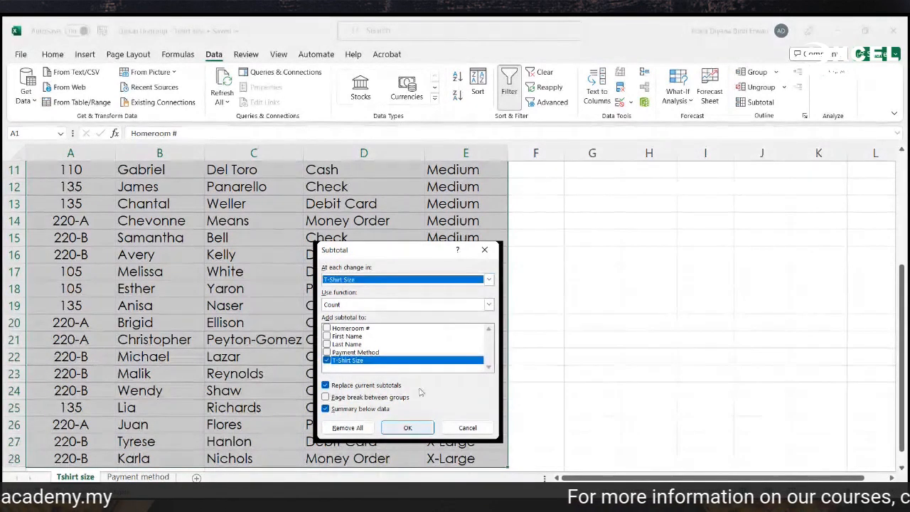
{"action": "left_click", "coordinate": [409, 430]}
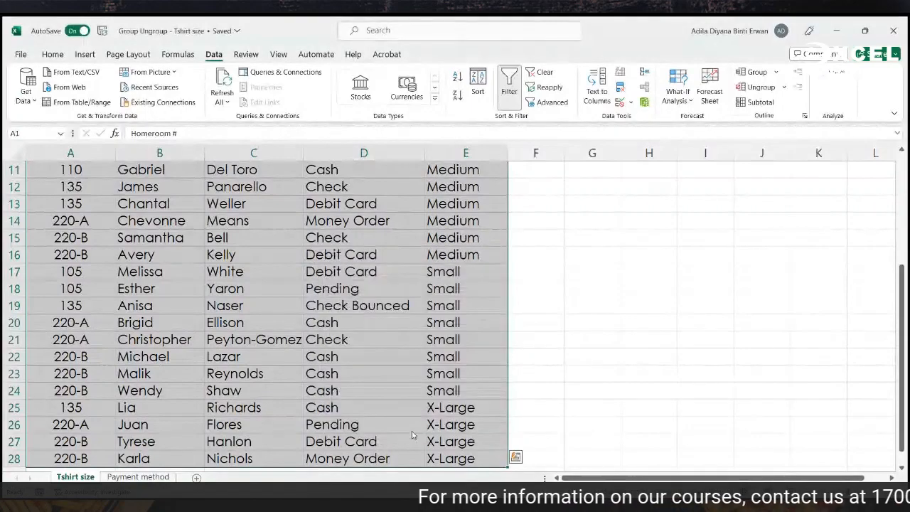
Examine the count row of each T-shirt size group, from Large and Medium to Small and X-Large
{"action": "scroll", "coordinate": [683, 375], "scroll_direction": "up", "scroll_amount": 4}
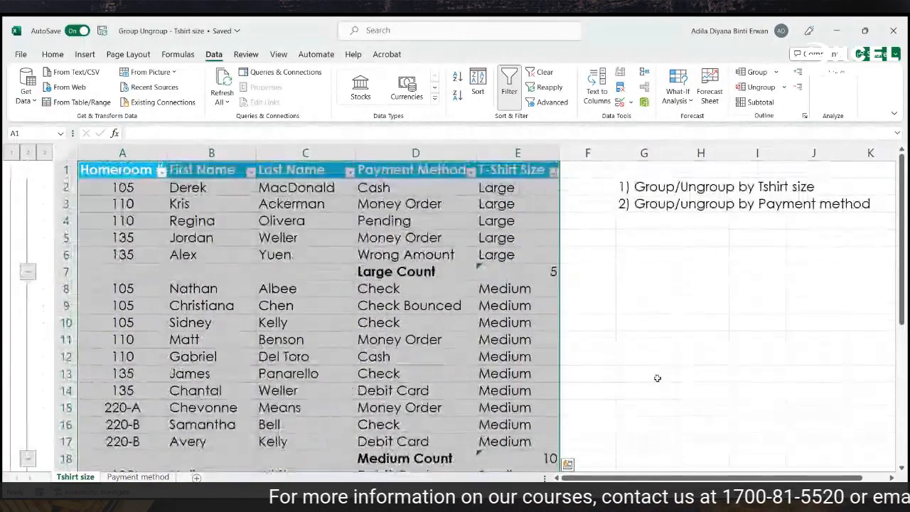
{"action": "left_click", "coordinate": [517, 267]}
{"action": "scroll", "coordinate": [517, 268], "scroll_direction": "down", "scroll_amount": 1}
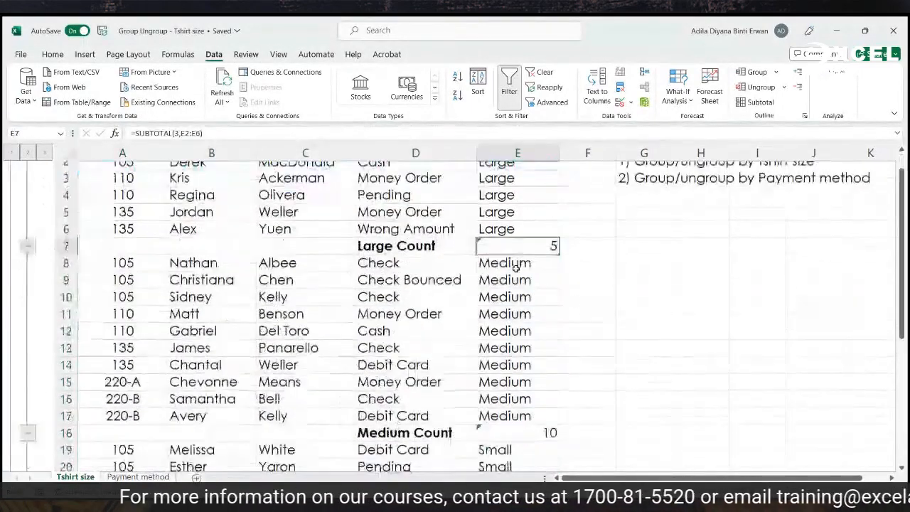
{"action": "scroll", "coordinate": [517, 268], "scroll_direction": "down", "scroll_amount": 3}
{"action": "left_click", "coordinate": [544, 356]}
{"action": "scroll", "coordinate": [547, 356], "scroll_direction": "down", "scroll_amount": 2}
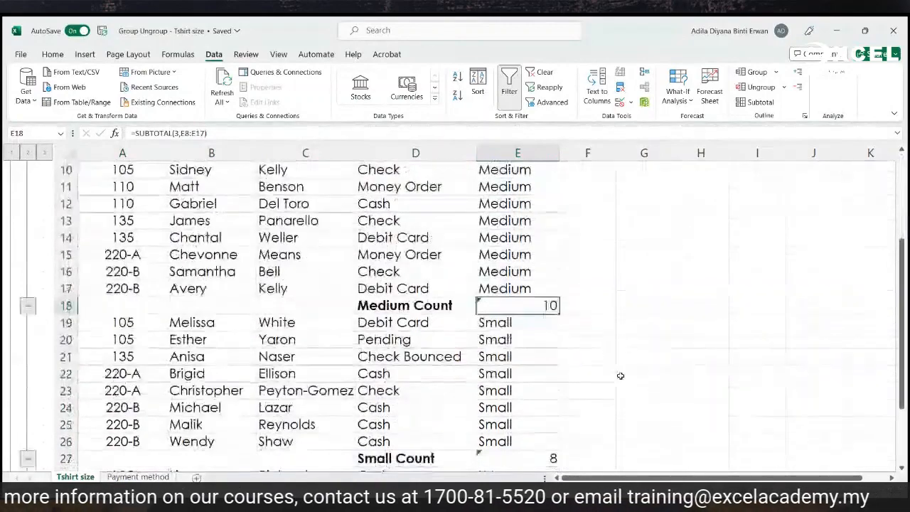
{"action": "scroll", "coordinate": [620, 375], "scroll_direction": "down", "scroll_amount": 1}
{"action": "left_click_drag", "start_coordinate": [537, 406], "coordinate": [542, 420]}
{"action": "scroll", "coordinate": [562, 390], "scroll_direction": "down", "scroll_amount": 2}
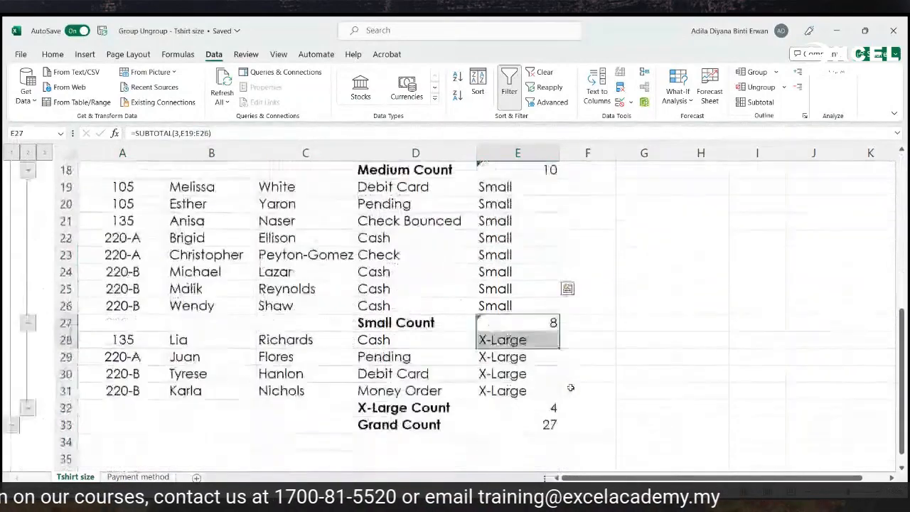
{"action": "scroll", "coordinate": [570, 386], "scroll_direction": "down", "scroll_amount": 2}
{"action": "left_click", "coordinate": [542, 289]}
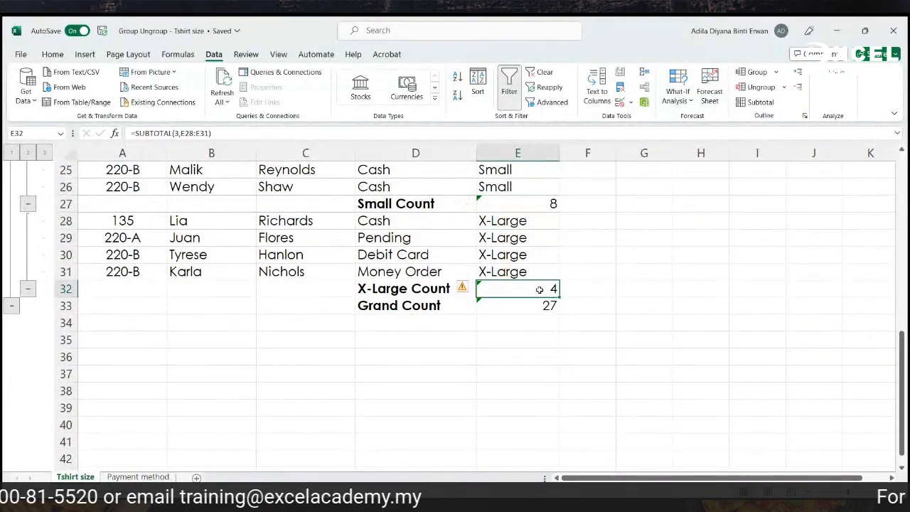
Look over the size groups again and check the Grand Count at the end of the list
{"action": "scroll", "coordinate": [548, 295], "scroll_direction": "up", "scroll_amount": 8}
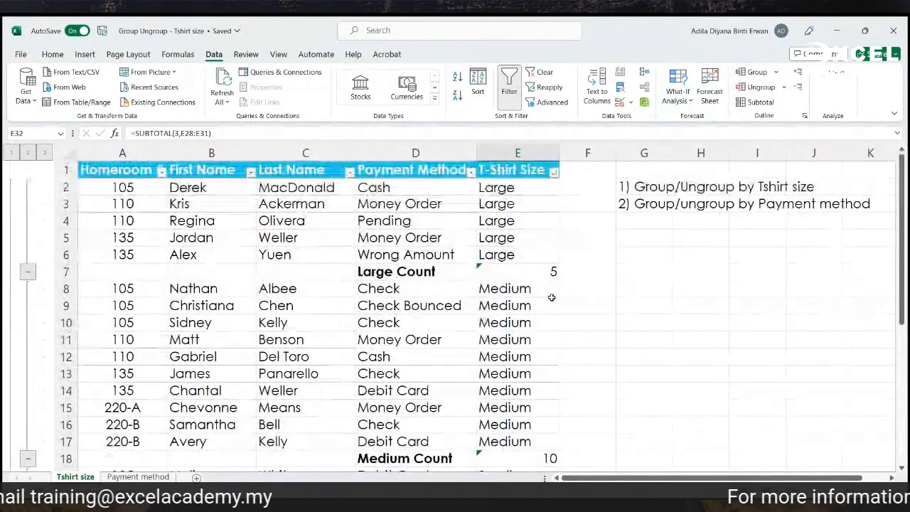
{"action": "scroll", "coordinate": [552, 297], "scroll_direction": "down", "scroll_amount": 7}
{"action": "scroll", "coordinate": [552, 297], "scroll_direction": "down", "scroll_amount": 2}
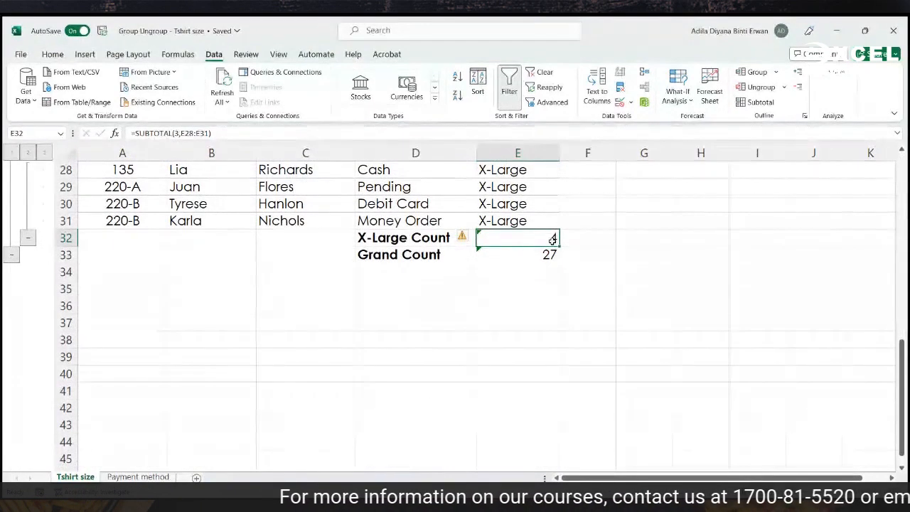
{"action": "left_click", "coordinate": [526, 256]}
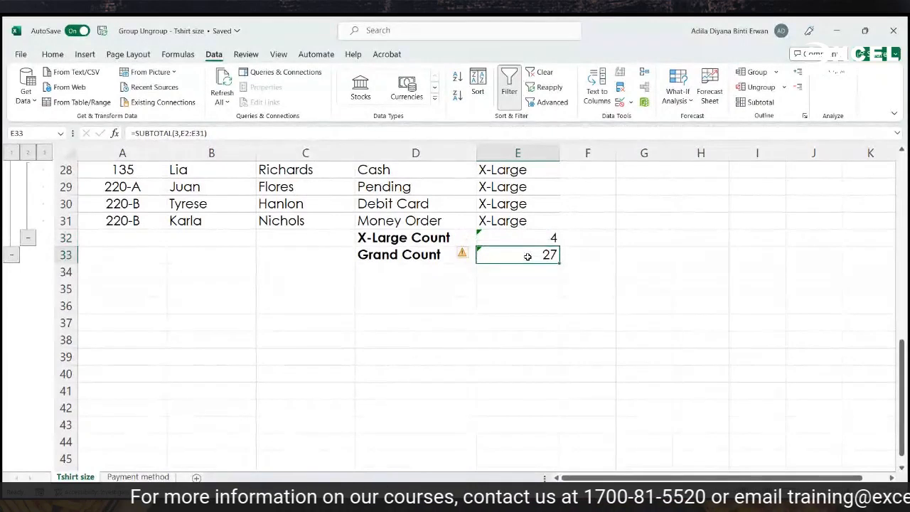
{"action": "scroll", "coordinate": [528, 256], "scroll_direction": "up", "scroll_amount": 9}
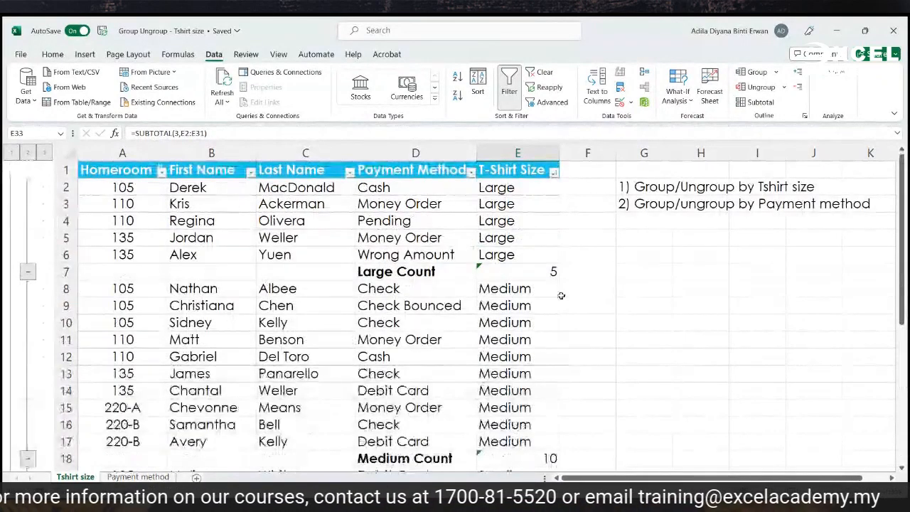
Show the T-shirt size list at outline levels 1 and 2, and restore full detail with level 3
{"action": "left_click", "coordinate": [12, 153]}
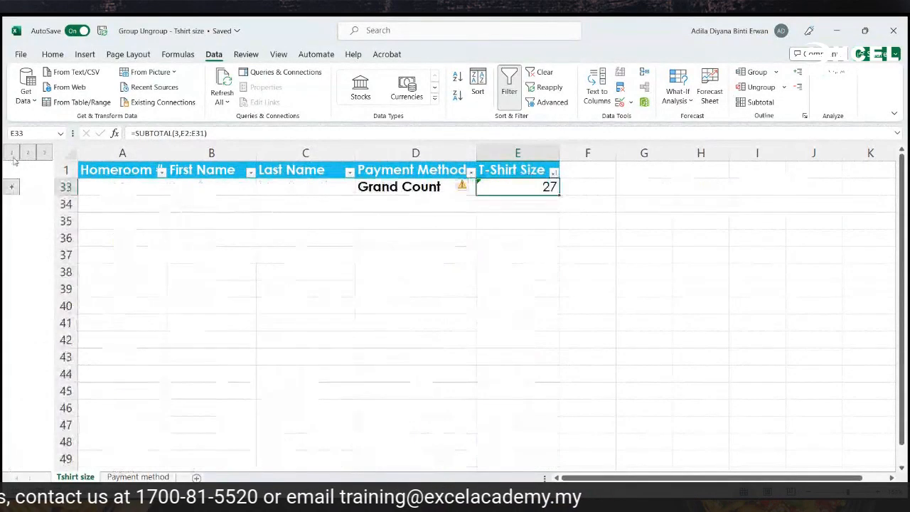
{"action": "left_click", "coordinate": [30, 155]}
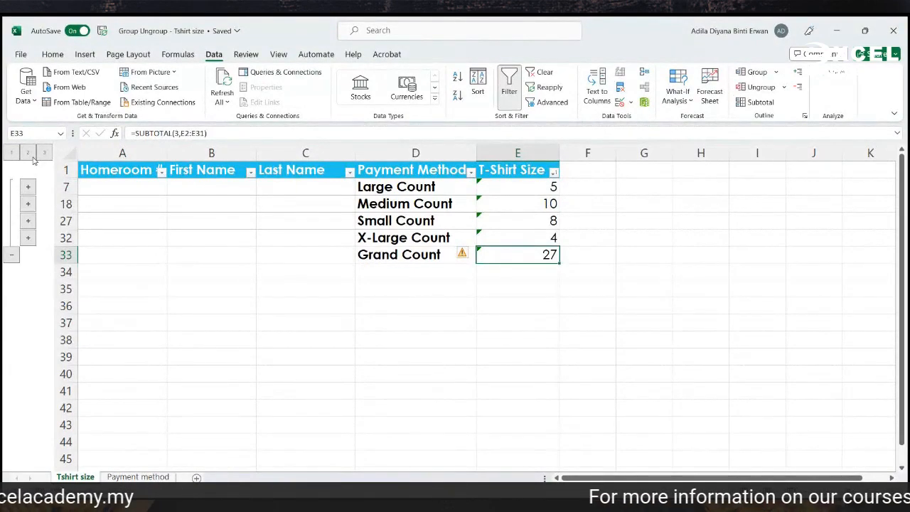
{"action": "left_click", "coordinate": [45, 154]}
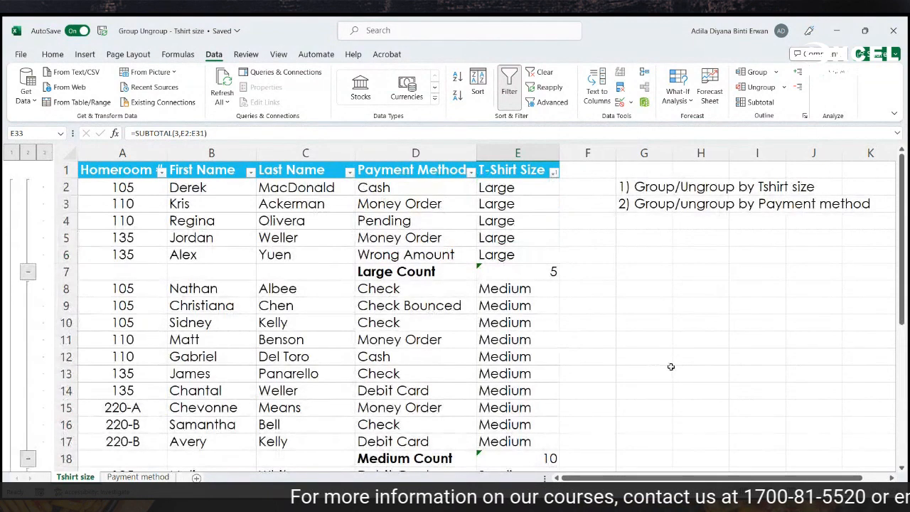
Highlight the Homeroom #, First Name, Last Name and Payment Method columns of the order list one after another
{"action": "left_click", "coordinate": [133, 155]}
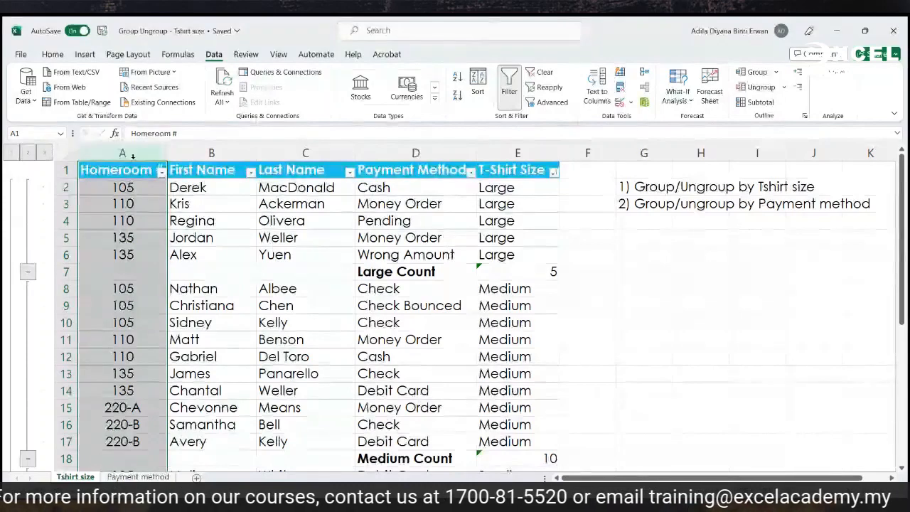
{"action": "left_click", "coordinate": [207, 153]}
{"action": "left_click", "coordinate": [306, 152]}
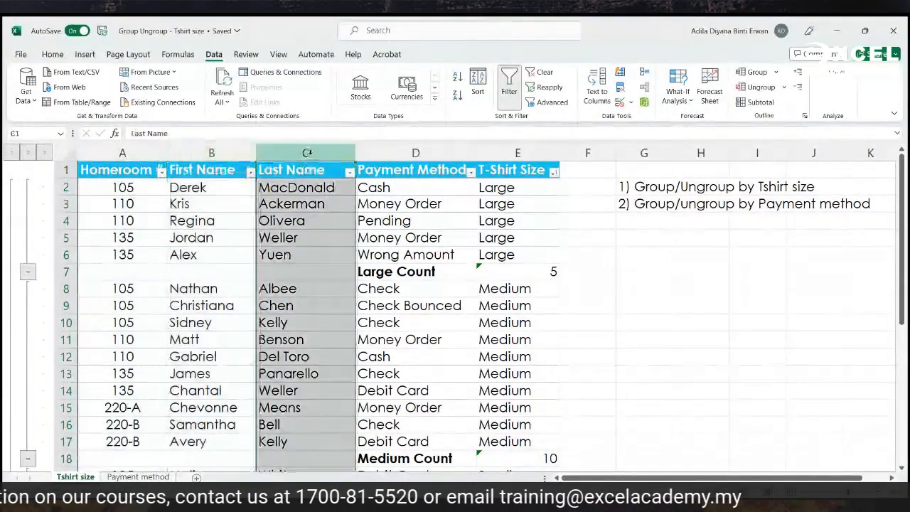
{"action": "left_click", "coordinate": [380, 149]}
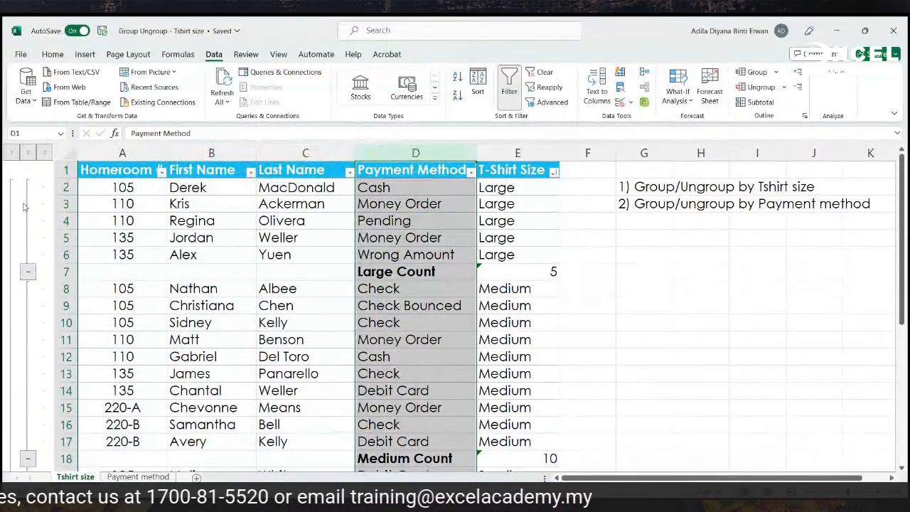
Collapse the Large group of the T-shirt size list and expand it again to show its orders
{"action": "left_click", "coordinate": [33, 274]}
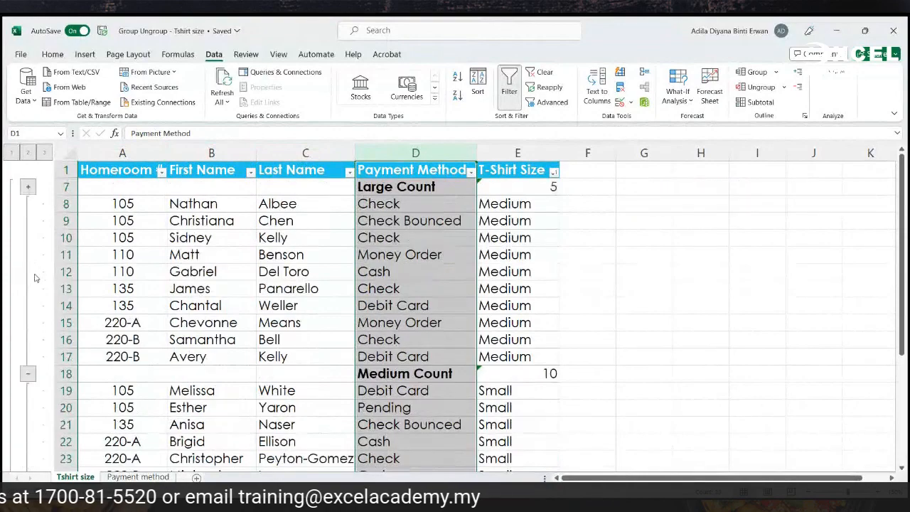
{"action": "left_click", "coordinate": [28, 188]}
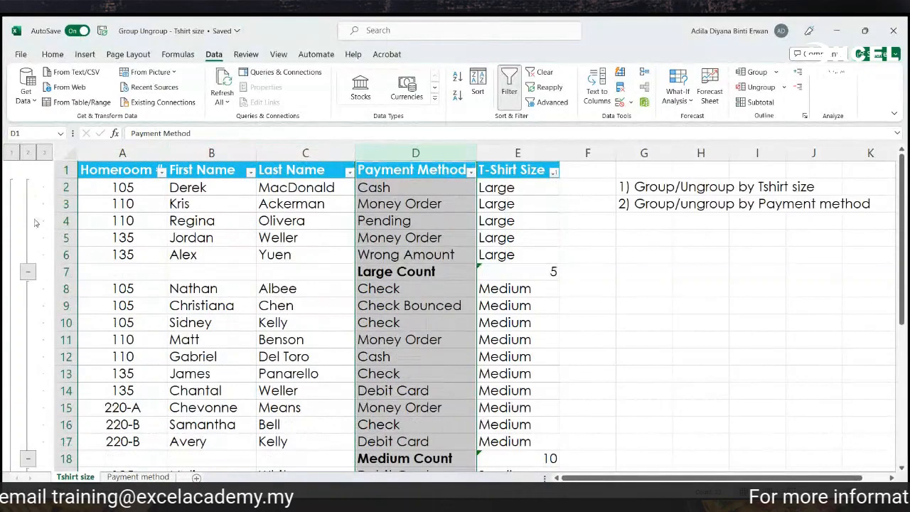
{"action": "scroll", "coordinate": [34, 223], "scroll_direction": "down", "scroll_amount": 2}
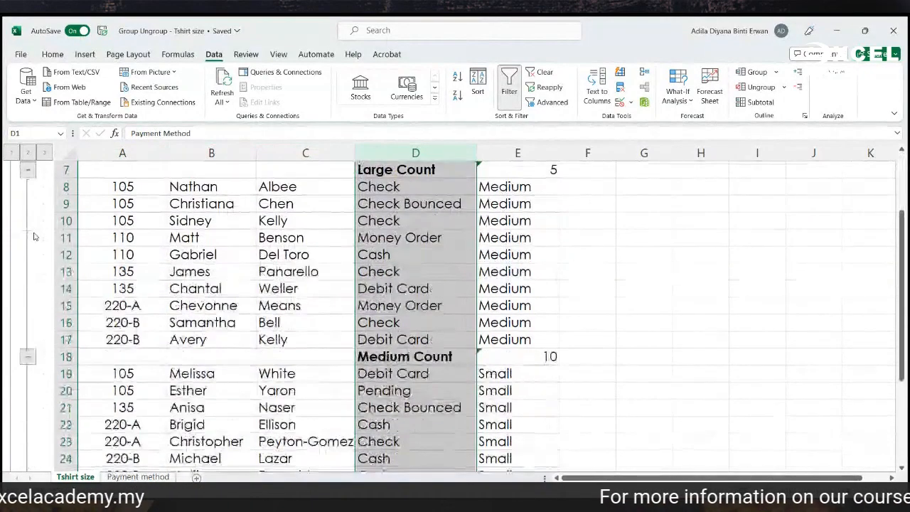
{"action": "scroll", "coordinate": [34, 237], "scroll_direction": "up", "scroll_amount": 2}
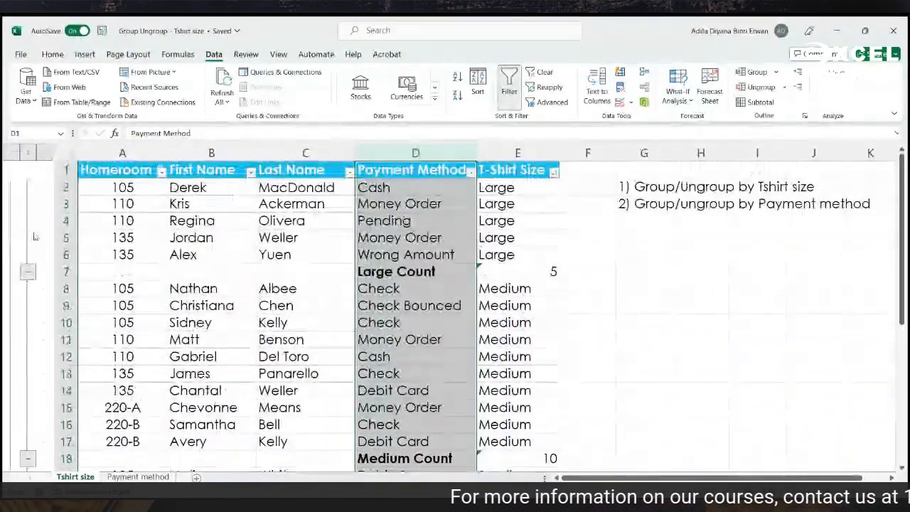
{"action": "left_click", "coordinate": [588, 271]}
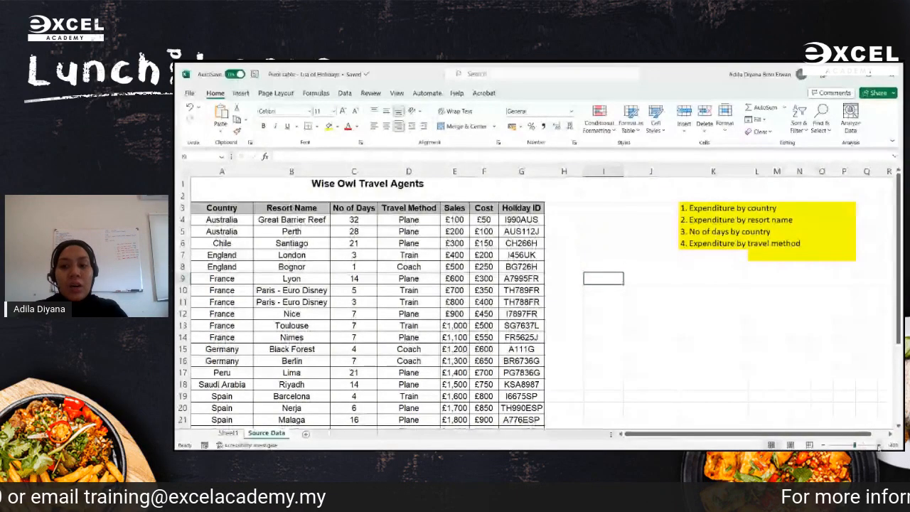
Examine the Wise Owl Travel Agents list headings from Country to Holiday ID, including the Plane, Train and Coach travel methods
{"action": "scroll", "coordinate": [692, 403], "scroll_direction": "up", "scroll_amount": 2}
{"action": "scroll", "coordinate": [691, 402], "scroll_direction": "up", "scroll_amount": 1}
{"action": "scroll", "coordinate": [692, 403], "scroll_direction": "left", "scroll_amount": 3}
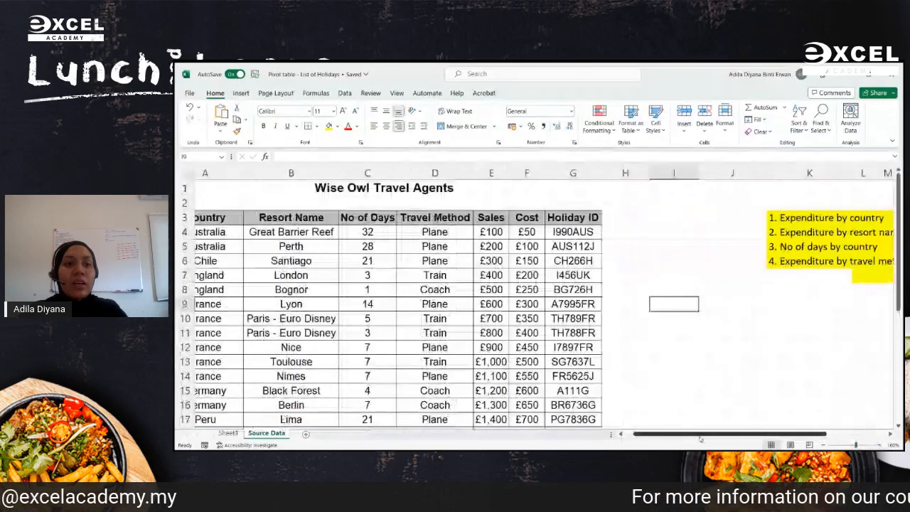
{"action": "left_click", "coordinate": [215, 220]}
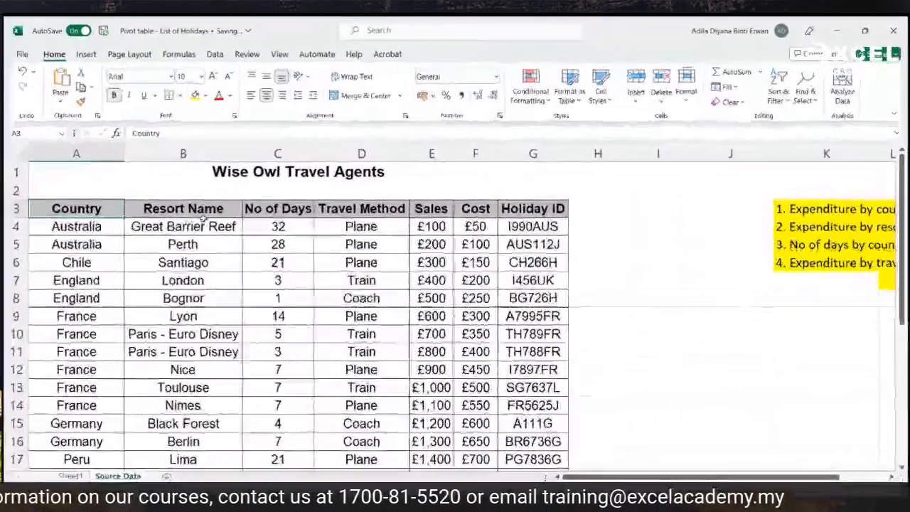
{"action": "left_click", "coordinate": [313, 217]}
{"action": "left_click", "coordinate": [382, 215]}
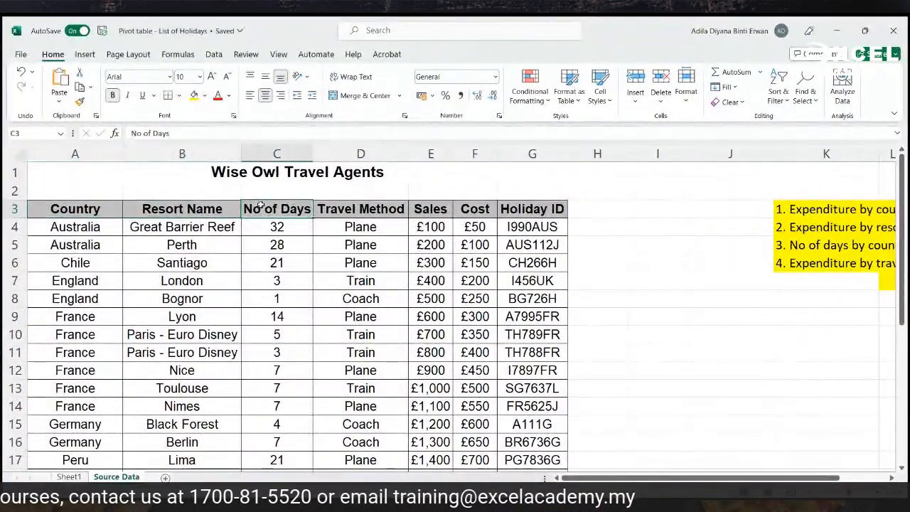
{"action": "left_click", "coordinate": [340, 210]}
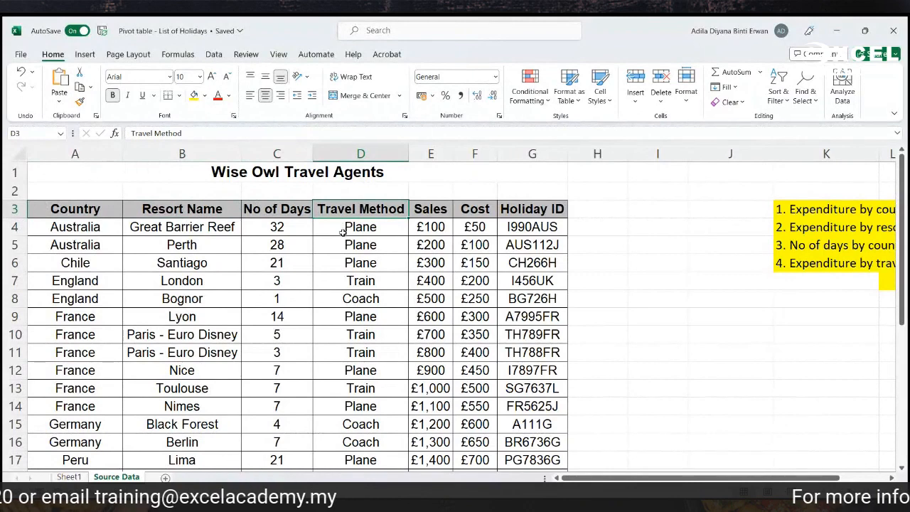
{"action": "left_click", "coordinate": [343, 227]}
{"action": "left_click", "coordinate": [384, 288]}
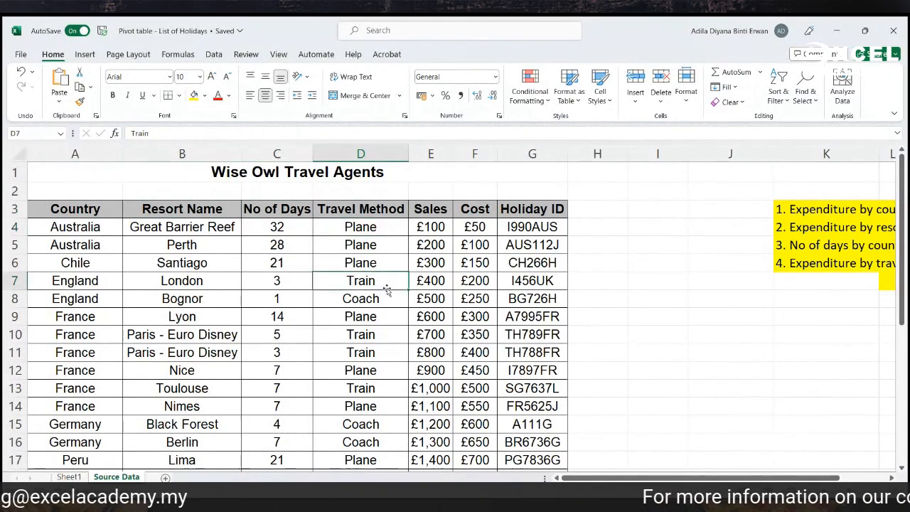
{"action": "left_click", "coordinate": [383, 299]}
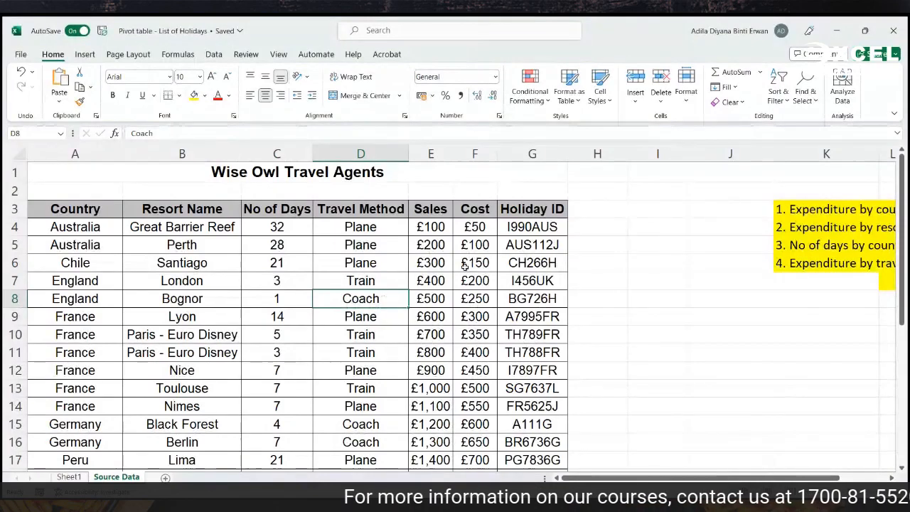
{"action": "left_click", "coordinate": [441, 208]}
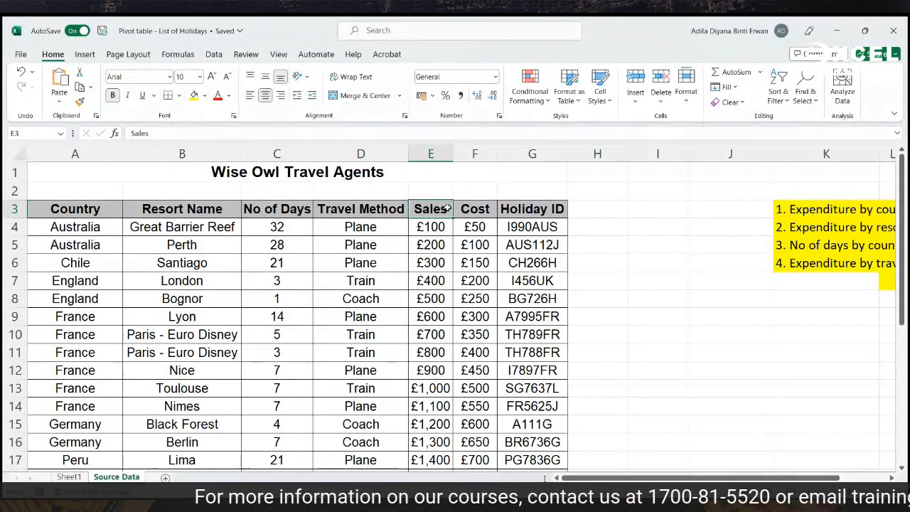
{"action": "left_click", "coordinate": [459, 207]}
{"action": "left_click", "coordinate": [513, 208]}
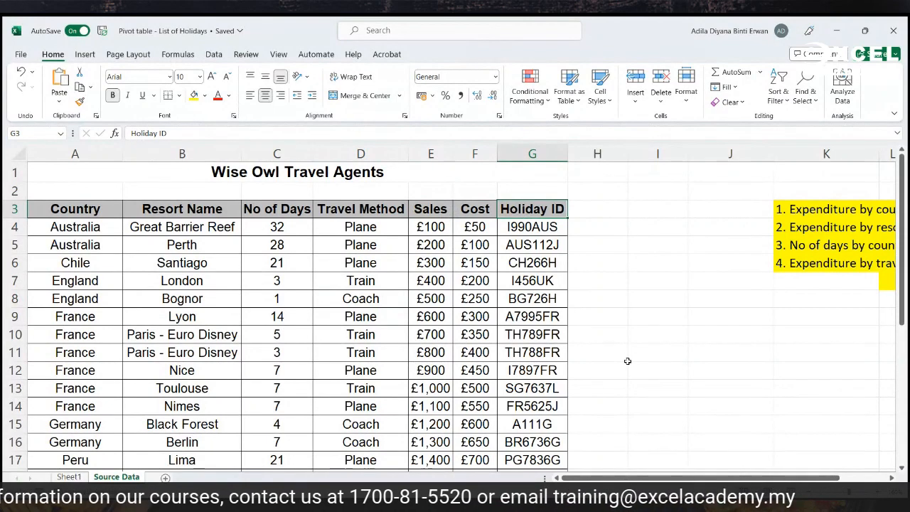
Look through the holiday records down to the last row, Trinidad, and return to the start of the list
{"action": "scroll", "coordinate": [627, 363], "scroll_direction": "down", "scroll_amount": 2}
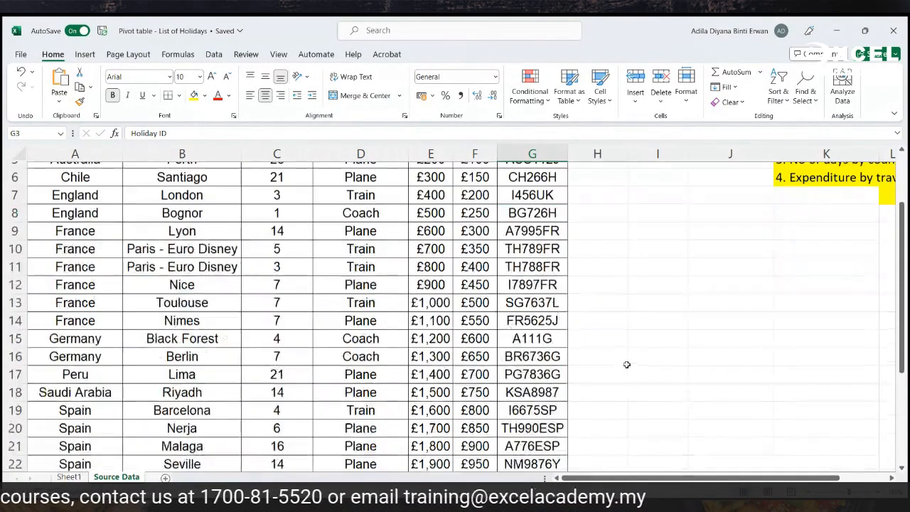
{"action": "scroll", "coordinate": [626, 366], "scroll_direction": "down", "scroll_amount": 1}
{"action": "scroll", "coordinate": [622, 369], "scroll_direction": "up", "scroll_amount": 3}
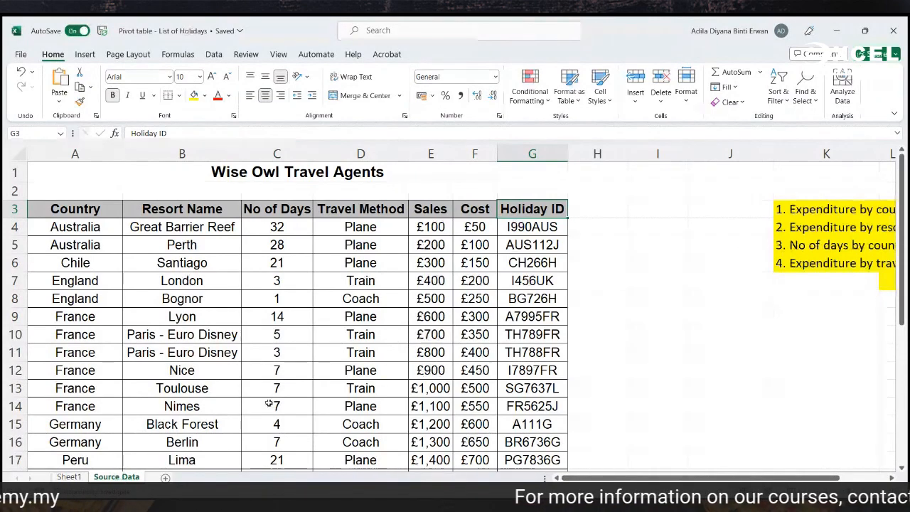
{"action": "scroll", "coordinate": [313, 353], "scroll_direction": "down", "scroll_amount": 1}
{"action": "scroll", "coordinate": [311, 356], "scroll_direction": "down", "scroll_amount": 5}
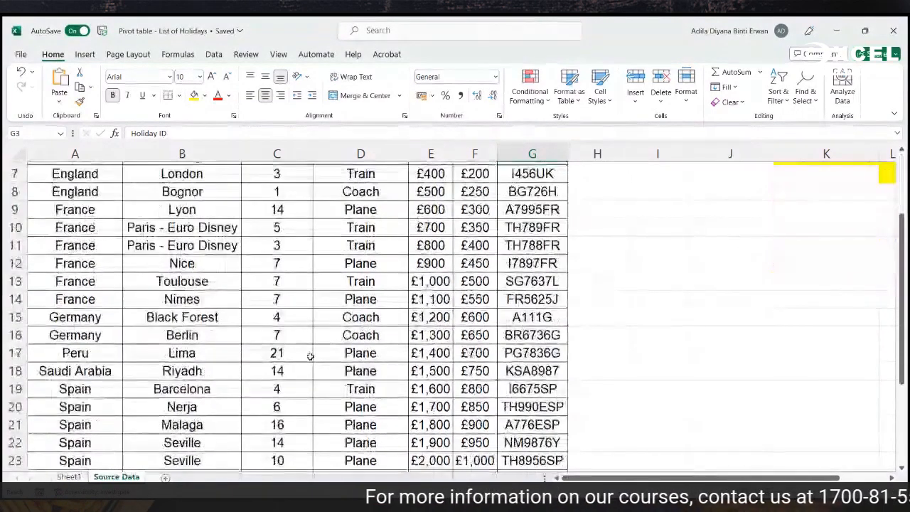
{"action": "left_click", "coordinate": [3, 388]}
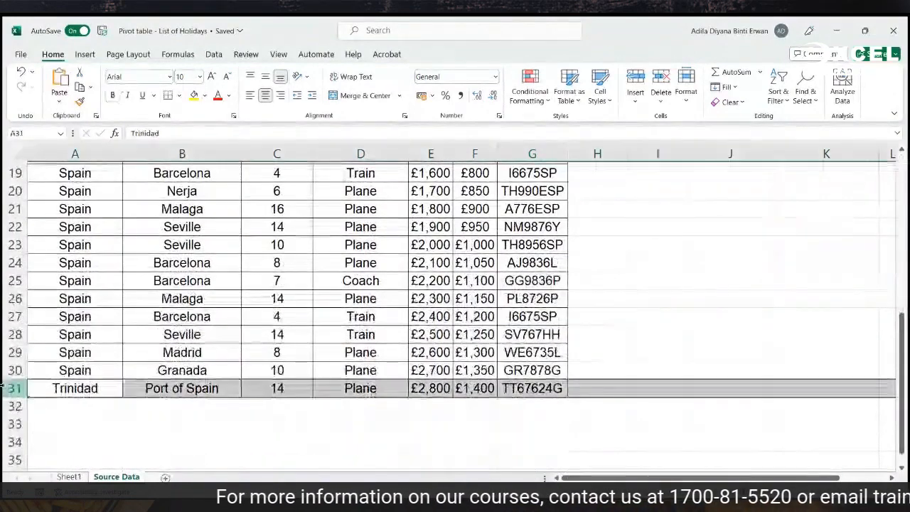
{"action": "scroll", "coordinate": [420, 407], "scroll_direction": "up", "scroll_amount": 4}
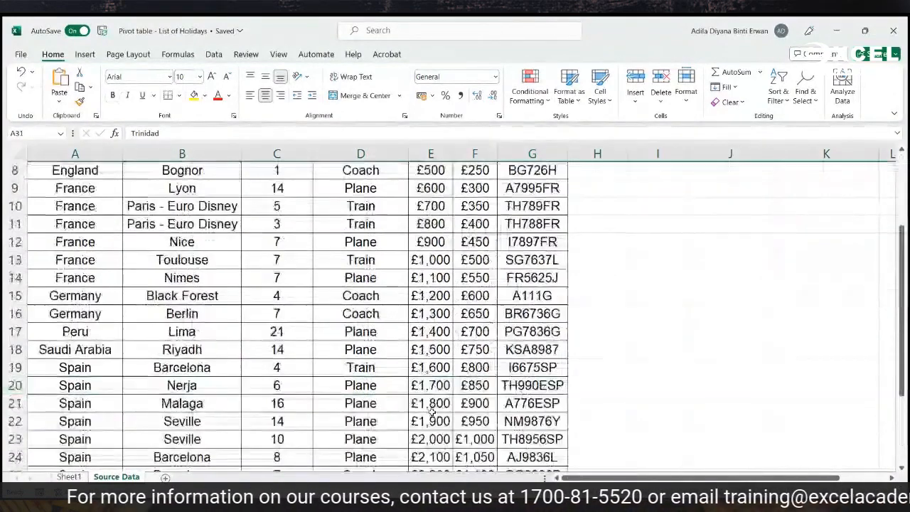
{"action": "scroll", "coordinate": [432, 411], "scroll_direction": "up", "scroll_amount": 3}
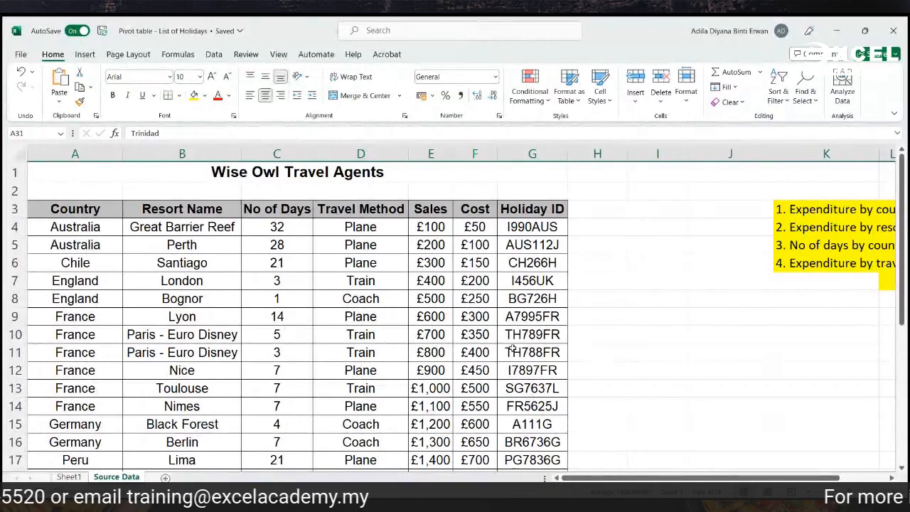
Insert a PivotTable from the whole holiday list A3:G31, placing it at cell K8 of the Source Data sheet
{"action": "left_click", "coordinate": [84, 55]}
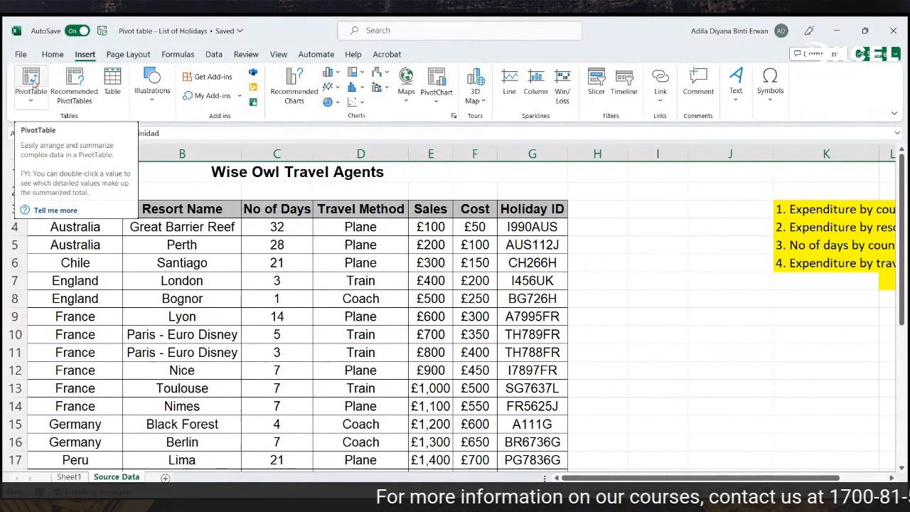
{"action": "left_click", "coordinate": [328, 247]}
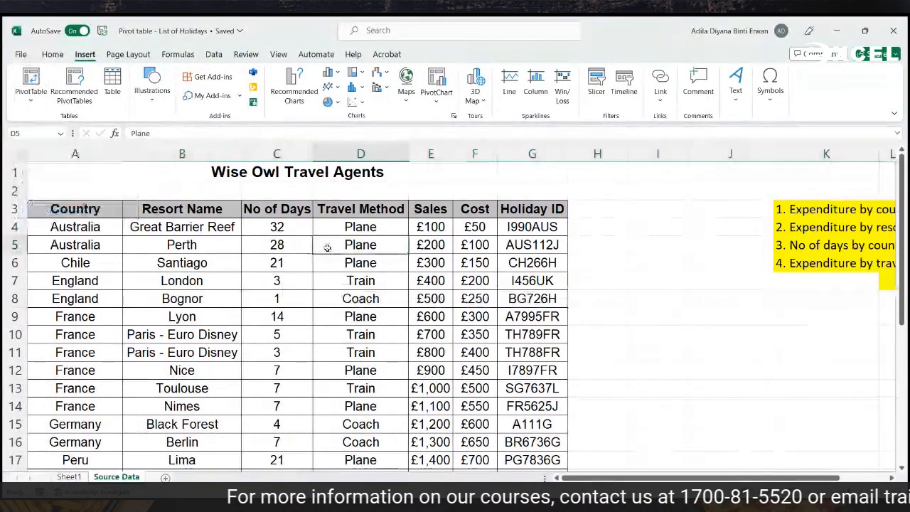
{"action": "left_click", "coordinate": [108, 214]}
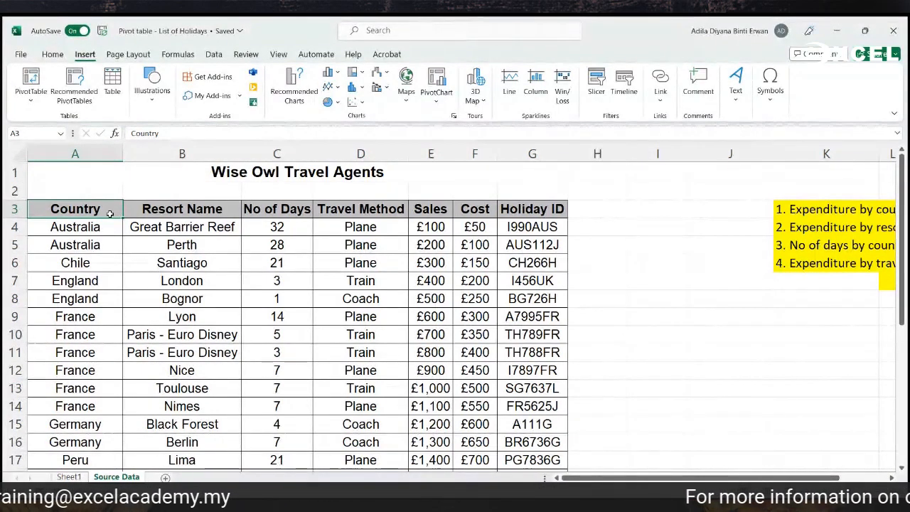
{"action": "key", "text": "ctrl+shift+Right"}
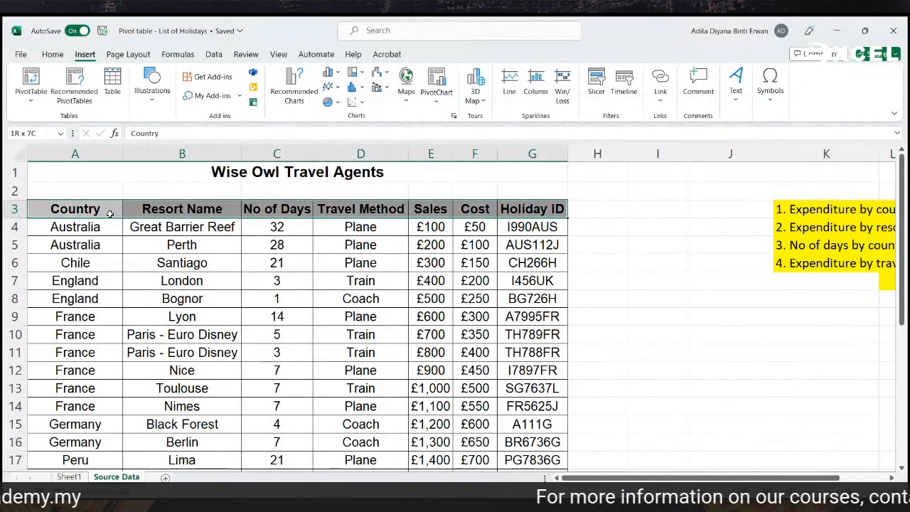
{"action": "key", "text": "ctrl+shift+Down"}
{"action": "scroll", "coordinate": [276, 242], "scroll_direction": "down", "scroll_amount": 1}
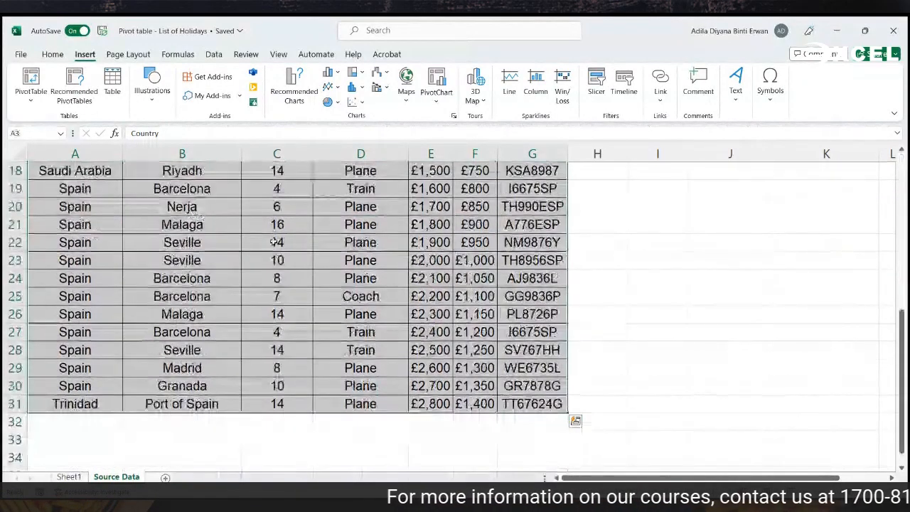
{"action": "scroll", "coordinate": [275, 242], "scroll_direction": "up", "scroll_amount": 3}
{"action": "scroll", "coordinate": [270, 243], "scroll_direction": "up", "scroll_amount": 3}
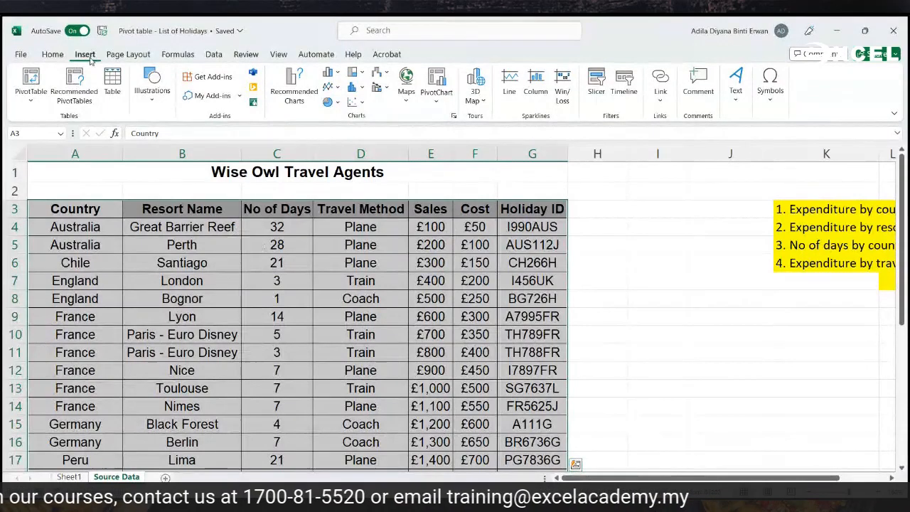
{"action": "left_click", "coordinate": [23, 78]}
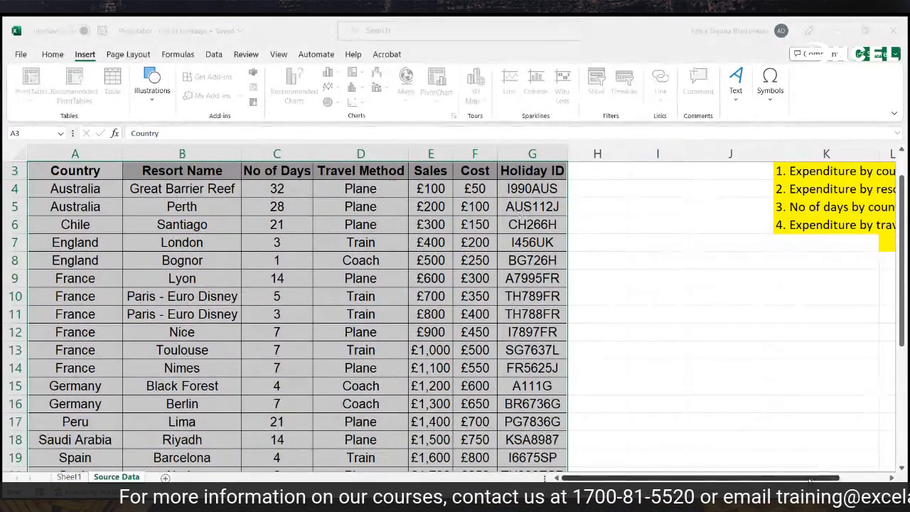
{"action": "left_click_drag", "start_coordinate": [811, 479], "coordinate": [850, 479]}
{"action": "left_click", "coordinate": [658, 259]}
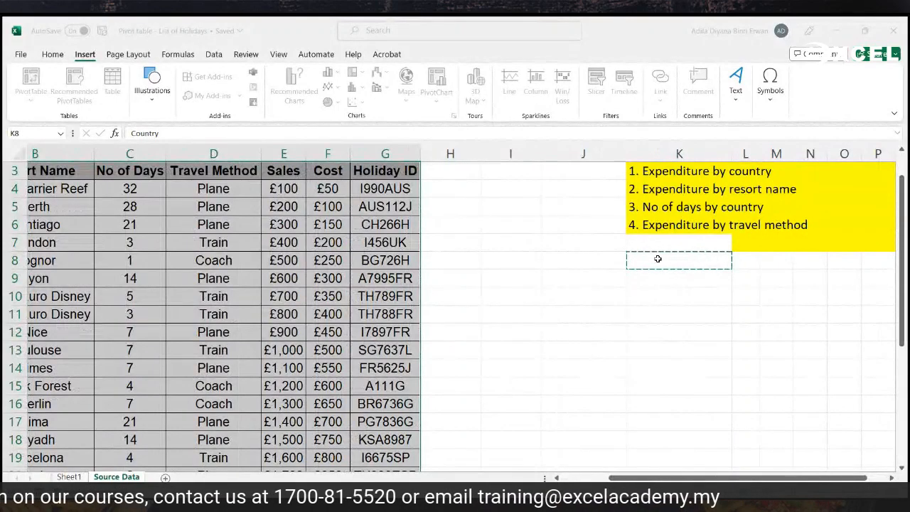
{"action": "left_click", "coordinate": [335, 331]}
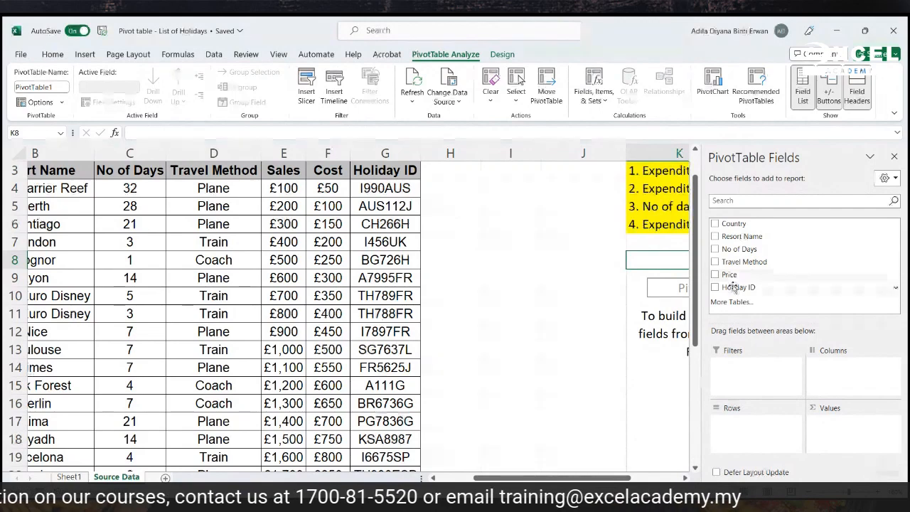
Build the expenditure-by-country report with Country as the PivotTable rows and the sum of Price as the values
{"action": "scroll", "coordinate": [692, 473], "scroll_direction": "right", "scroll_amount": 5}
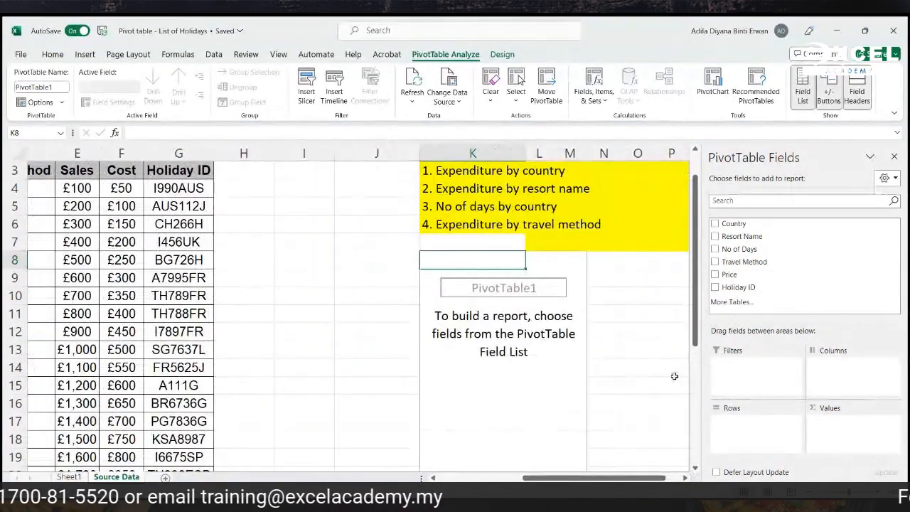
{"action": "scroll", "coordinate": [676, 375], "scroll_direction": "up", "scroll_amount": 1}
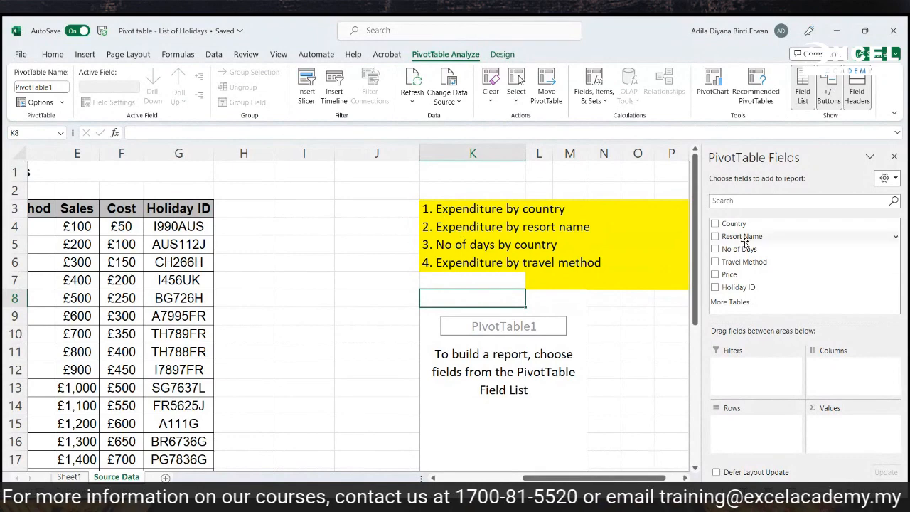
{"action": "left_click_drag", "start_coordinate": [756, 225], "coordinate": [782, 429]}
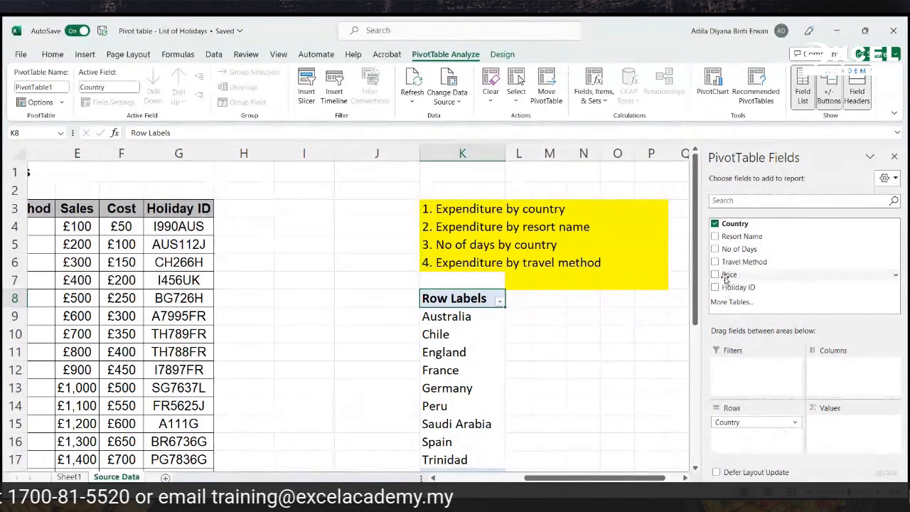
{"action": "left_click_drag", "start_coordinate": [726, 279], "coordinate": [822, 427]}
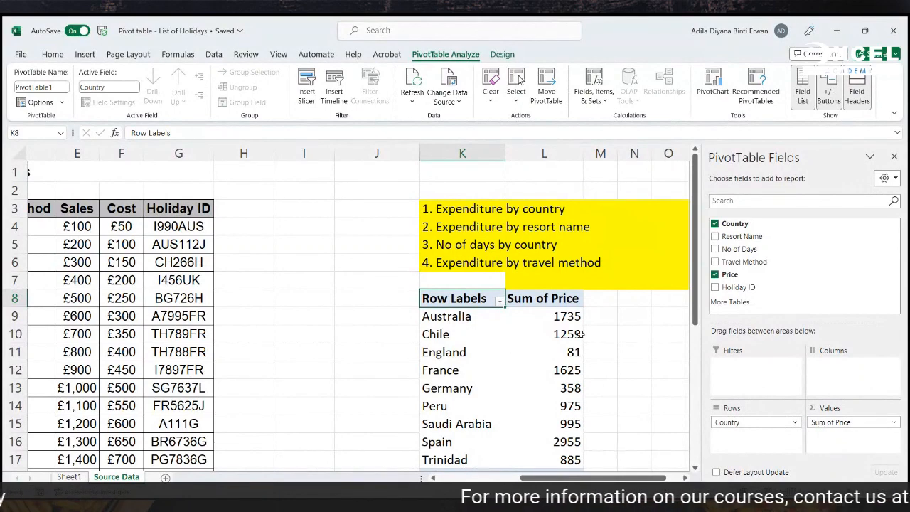
Format the country PivotTable's Sum of Price values in L9:L18, including the grand total, with the comma style
{"action": "left_click", "coordinate": [624, 334]}
{"action": "scroll", "coordinate": [625, 334], "scroll_direction": "down", "scroll_amount": 1}
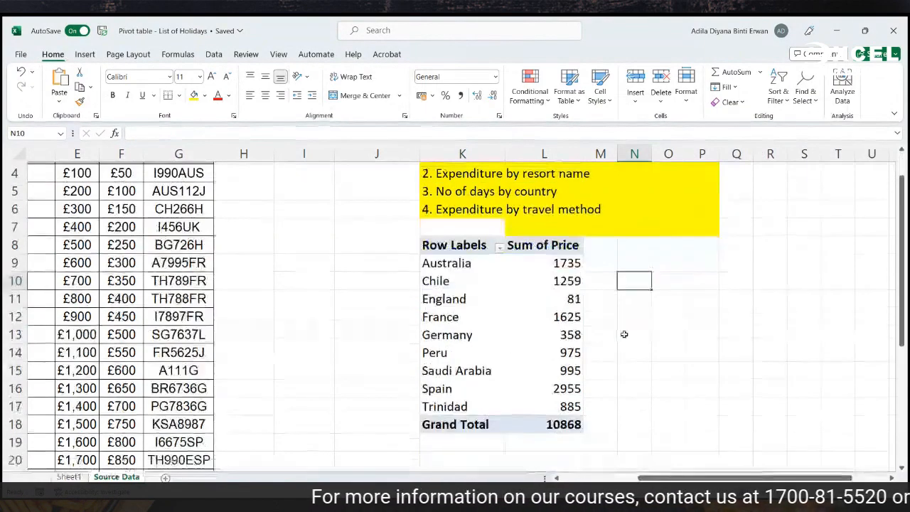
{"action": "left_click_drag", "start_coordinate": [547, 264], "coordinate": [548, 424]}
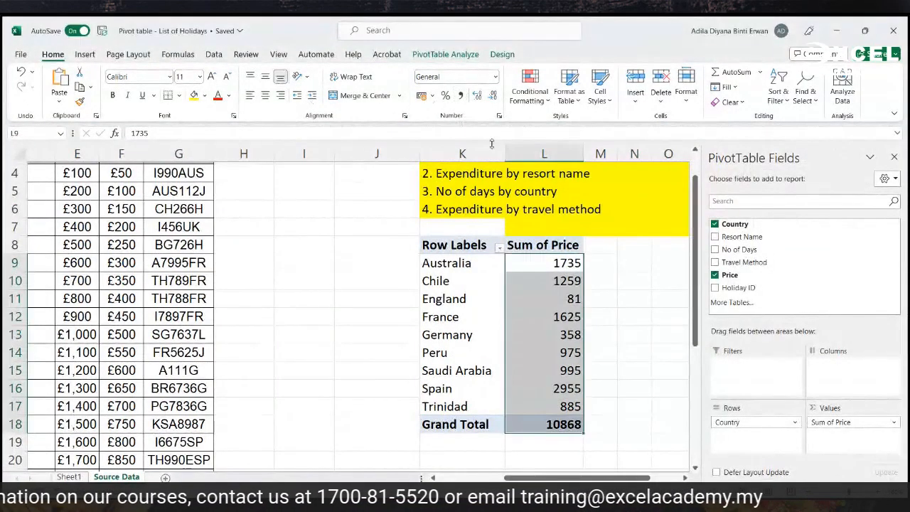
{"action": "left_click", "coordinate": [601, 316]}
{"action": "left_click_drag", "start_coordinate": [540, 267], "coordinate": [548, 424]}
{"action": "scroll", "coordinate": [548, 424], "scroll_direction": "up", "scroll_amount": 1}
{"action": "left_click", "coordinate": [460, 95]}
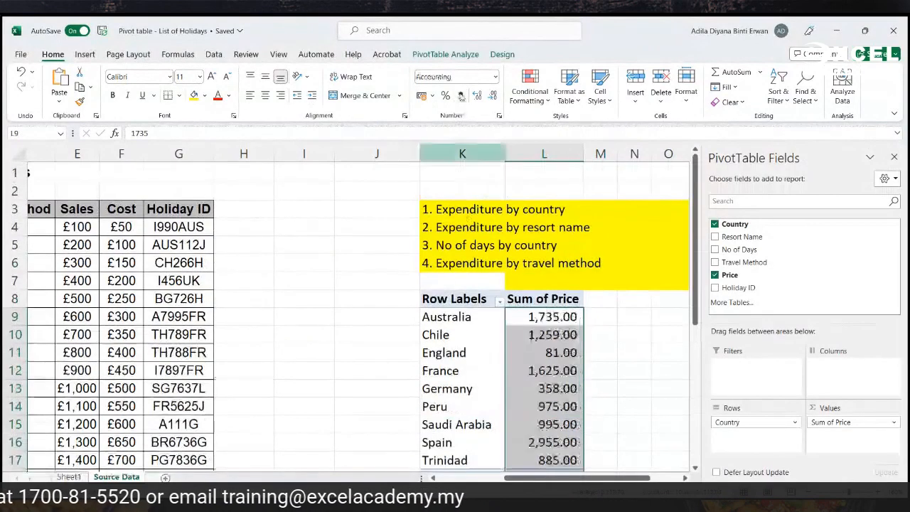
Examine the expenditure-by-country report country by country, from Australia to the Grand Total row
{"action": "left_click", "coordinate": [619, 320]}
{"action": "left_click", "coordinate": [602, 320]}
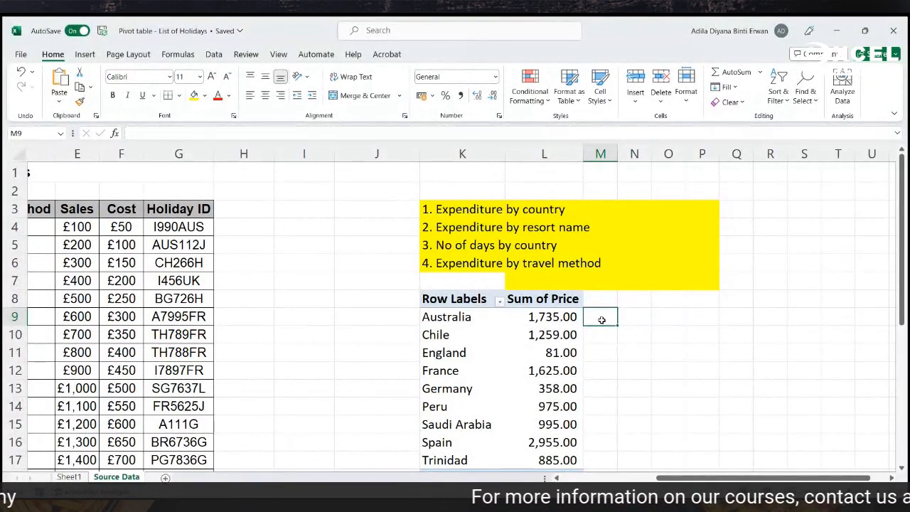
{"action": "left_click", "coordinate": [602, 338]}
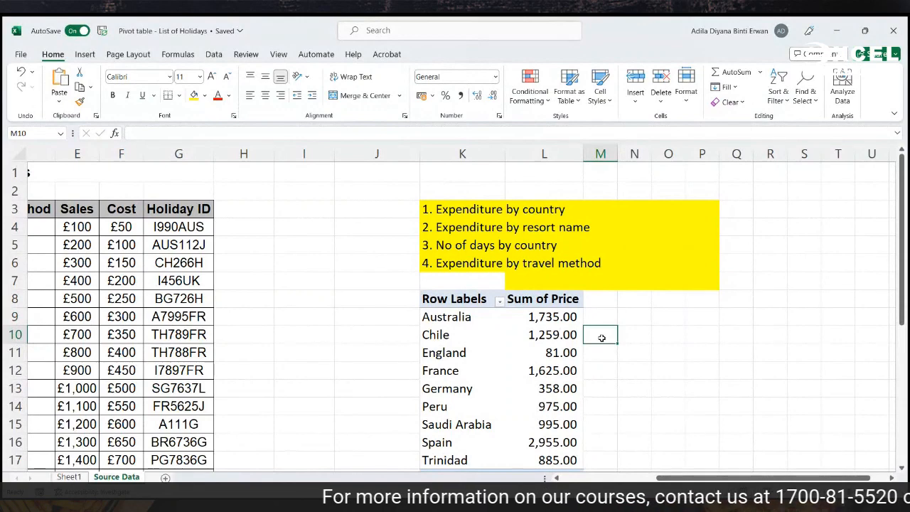
{"action": "left_click", "coordinate": [598, 355]}
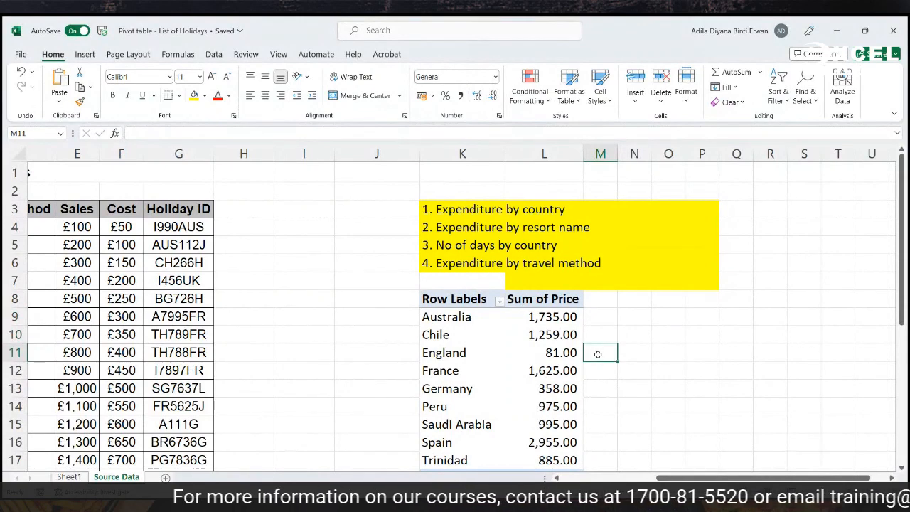
{"action": "left_click", "coordinate": [597, 372]}
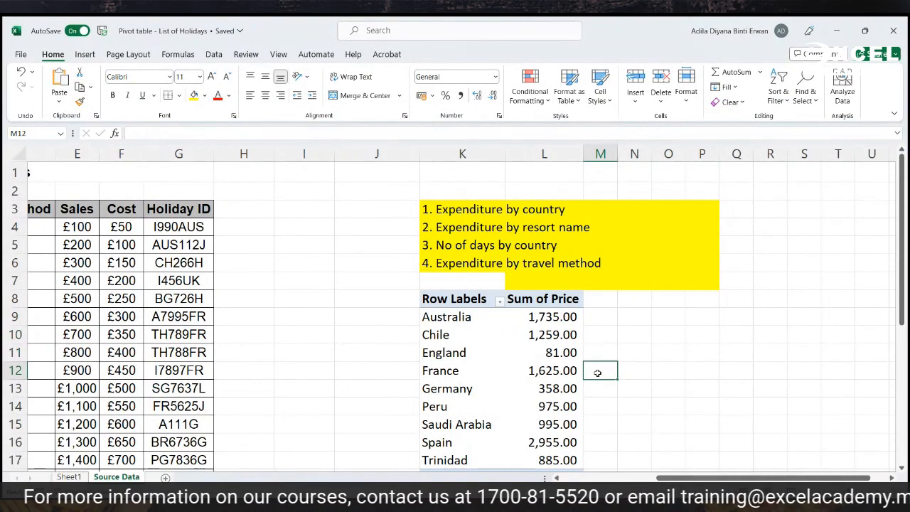
{"action": "left_click", "coordinate": [589, 390]}
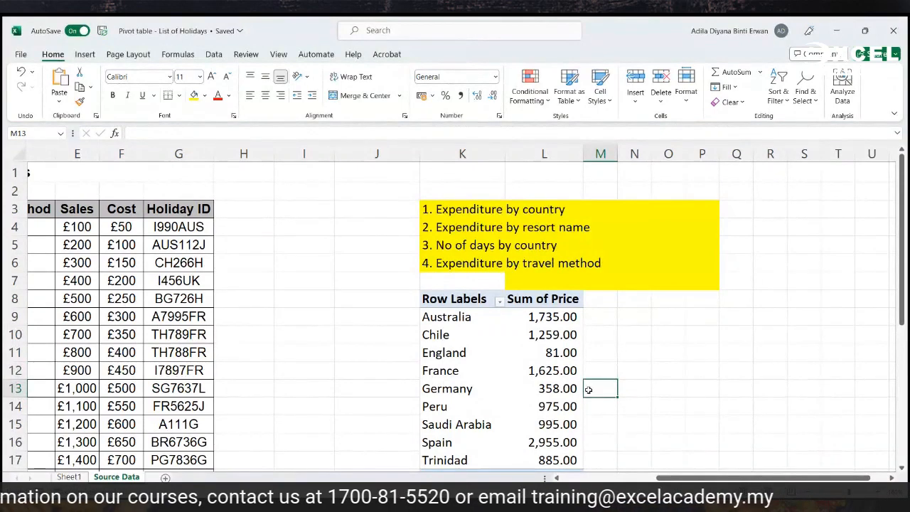
{"action": "scroll", "coordinate": [569, 398], "scroll_direction": "down", "scroll_amount": 1}
{"action": "left_click", "coordinate": [552, 427]}
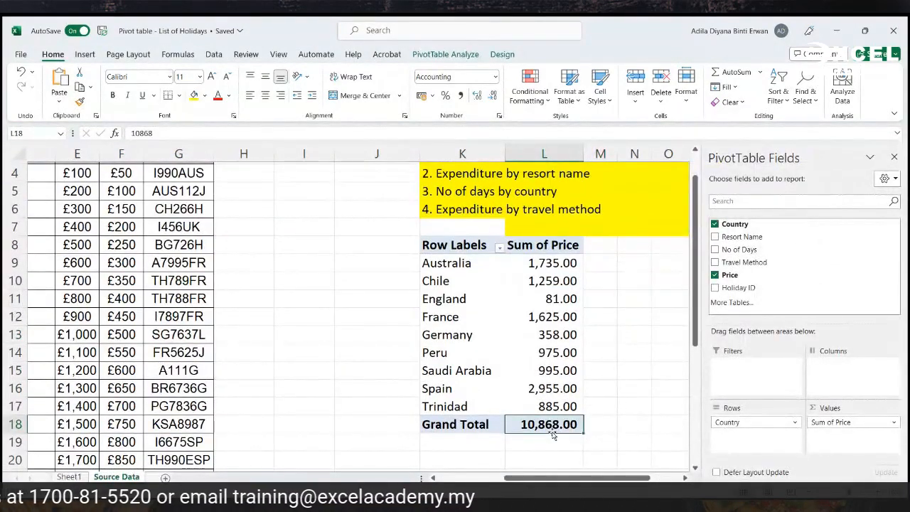
{"action": "left_click", "coordinate": [688, 388]}
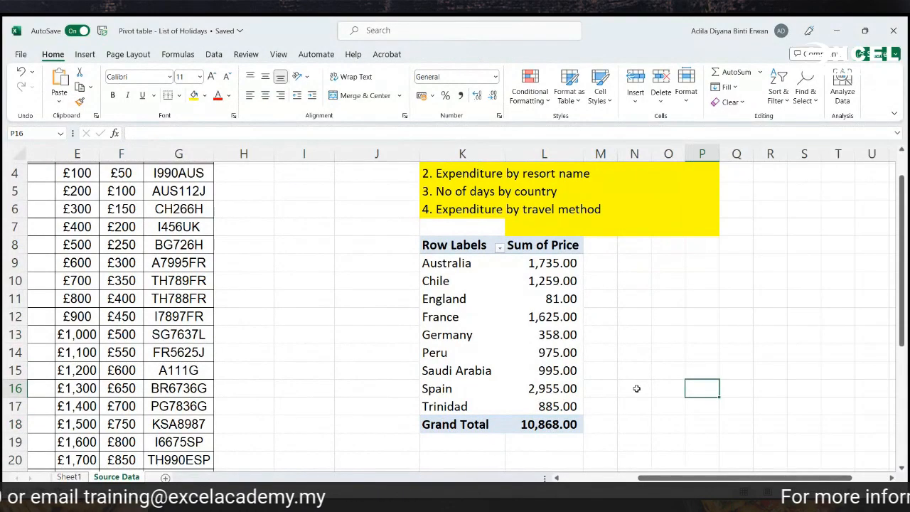
{"action": "scroll", "coordinate": [637, 388], "scroll_direction": "up", "scroll_amount": 1}
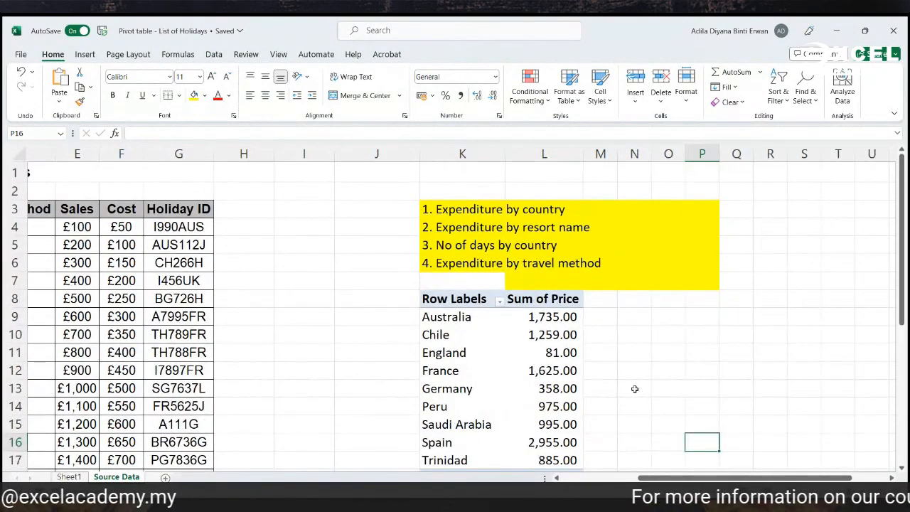
{"action": "scroll", "coordinate": [635, 389], "scroll_direction": "down", "scroll_amount": 1}
{"action": "scroll", "coordinate": [635, 389], "scroll_direction": "up", "scroll_amount": 1}
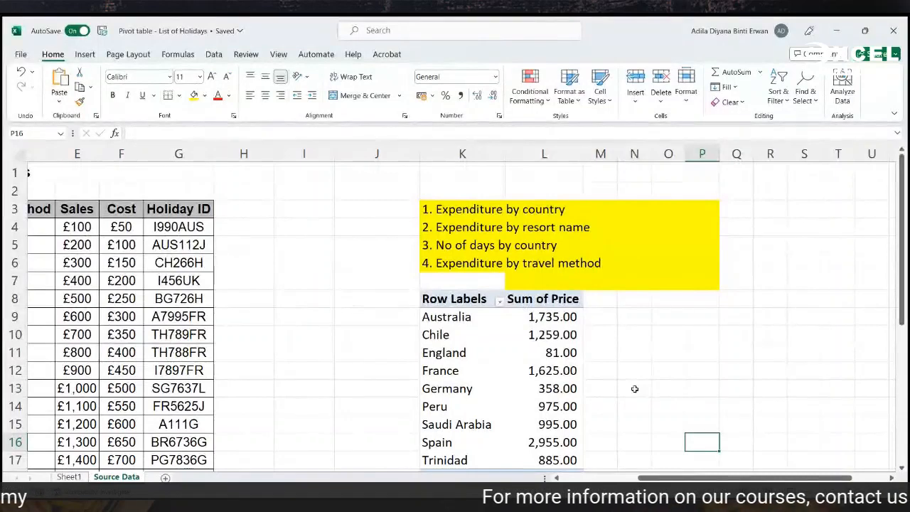
{"action": "scroll", "coordinate": [636, 389], "scroll_direction": "down", "scroll_amount": 1}
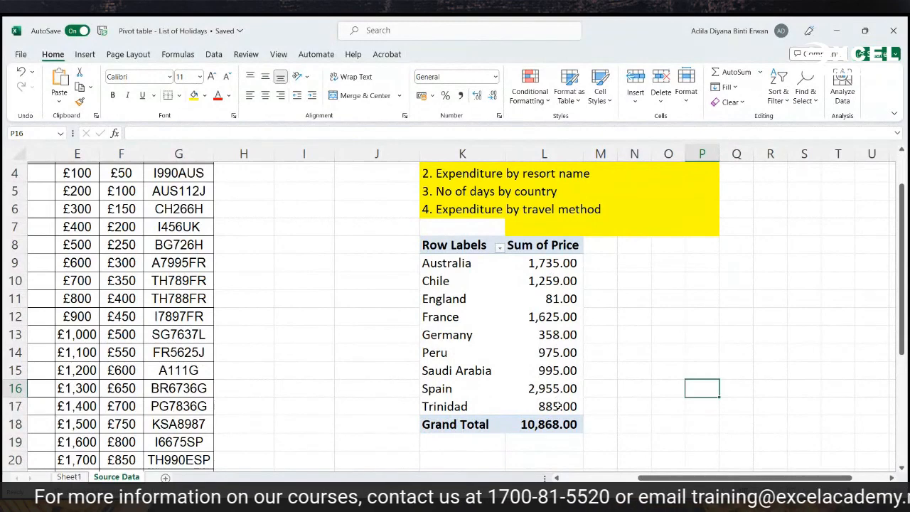
{"action": "scroll", "coordinate": [559, 407], "scroll_direction": "up", "scroll_amount": 1}
Insert a second PivotTable from the whole holiday list A3:G31, placing it at cell K20 of the Source Data sheet
{"action": "left_click", "coordinate": [443, 245]}
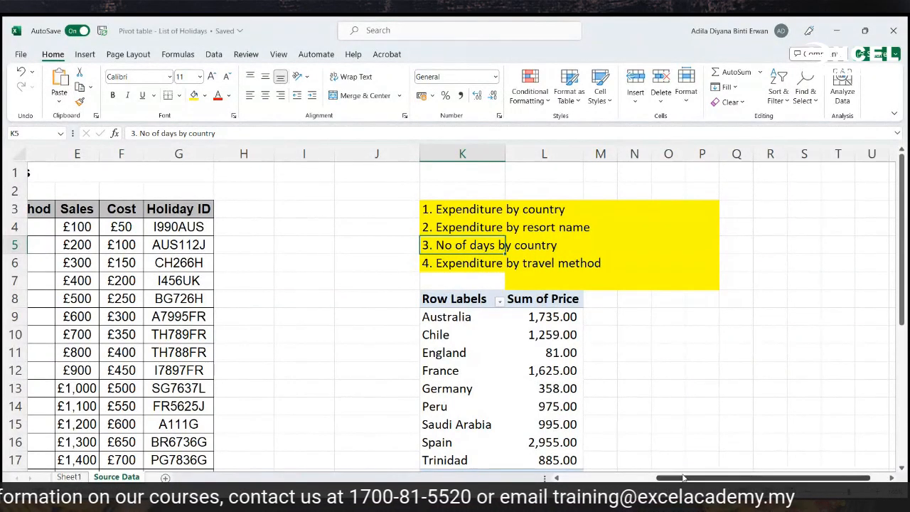
{"action": "left_click_drag", "start_coordinate": [682, 481], "coordinate": [591, 481]}
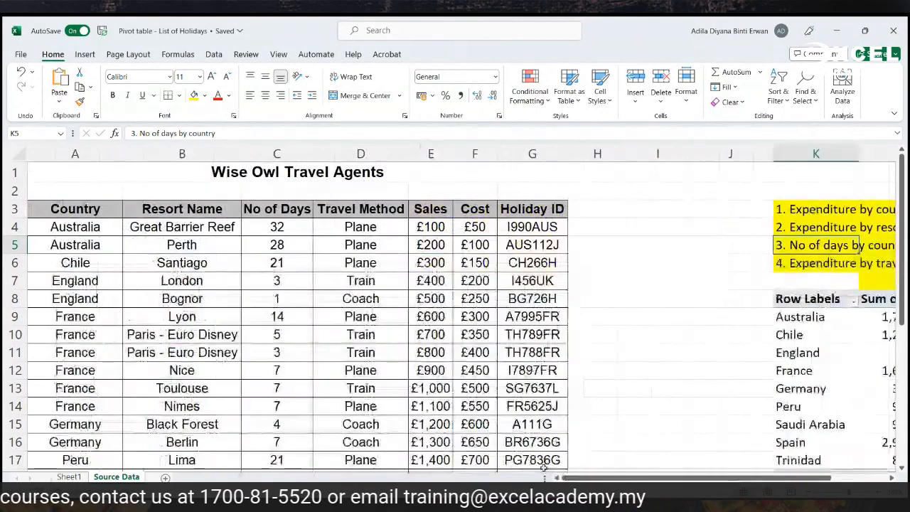
{"action": "left_click", "coordinate": [103, 204]}
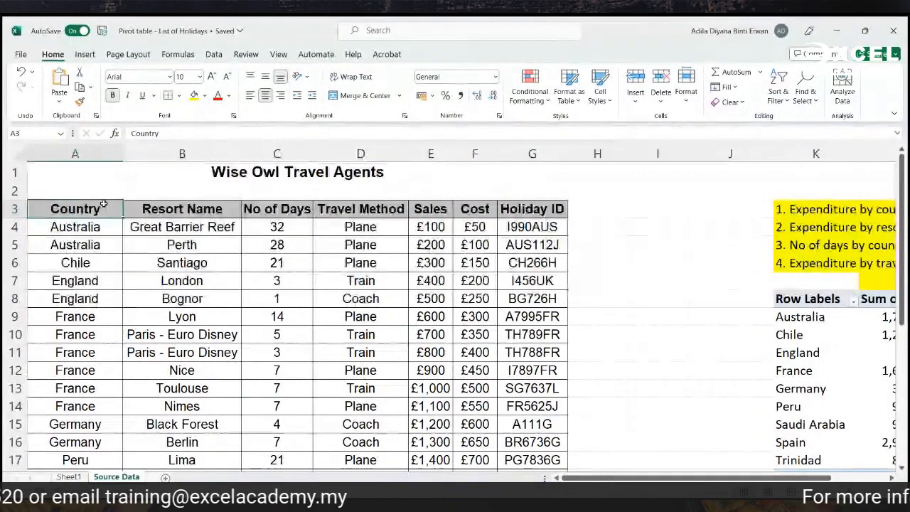
{"action": "key", "text": "ctrl+shift+Right"}
{"action": "key", "text": "ctrl+shift+Down"}
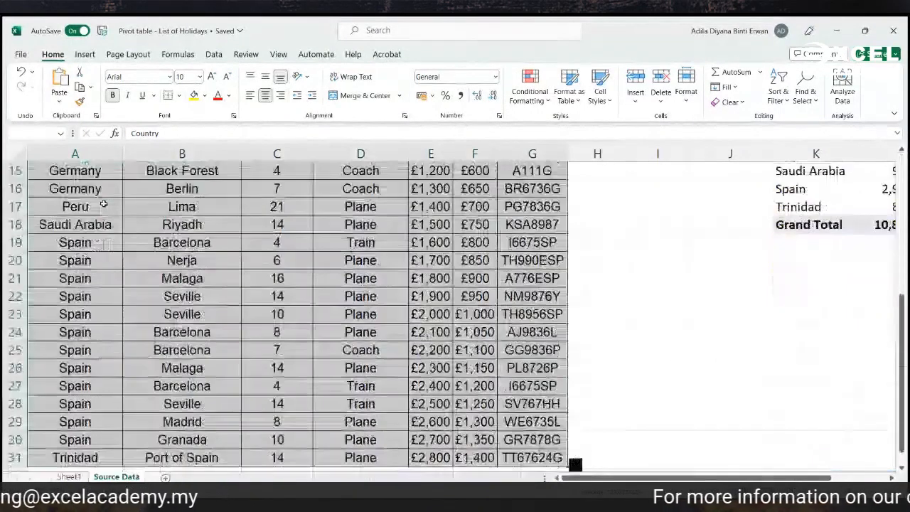
{"action": "scroll", "coordinate": [192, 267], "scroll_direction": "up", "scroll_amount": 1}
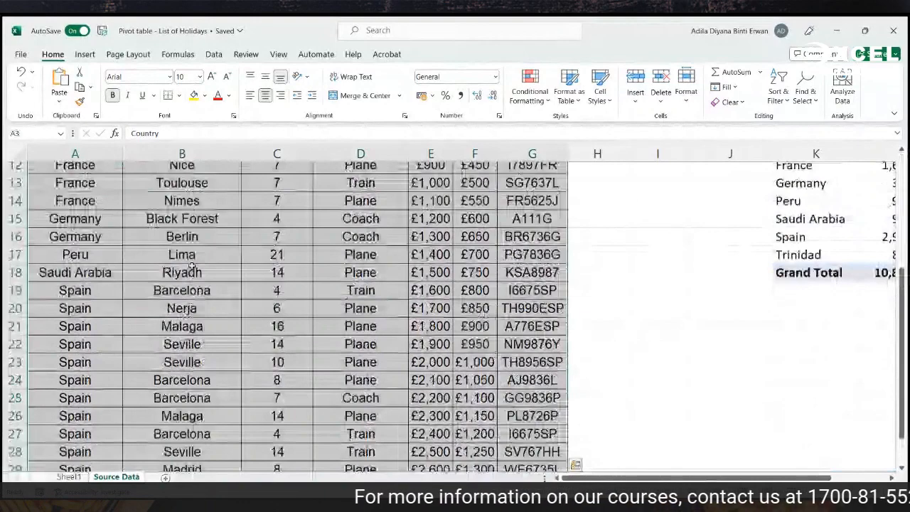
{"action": "scroll", "coordinate": [192, 267], "scroll_direction": "up", "scroll_amount": 4}
{"action": "left_click", "coordinate": [91, 57]}
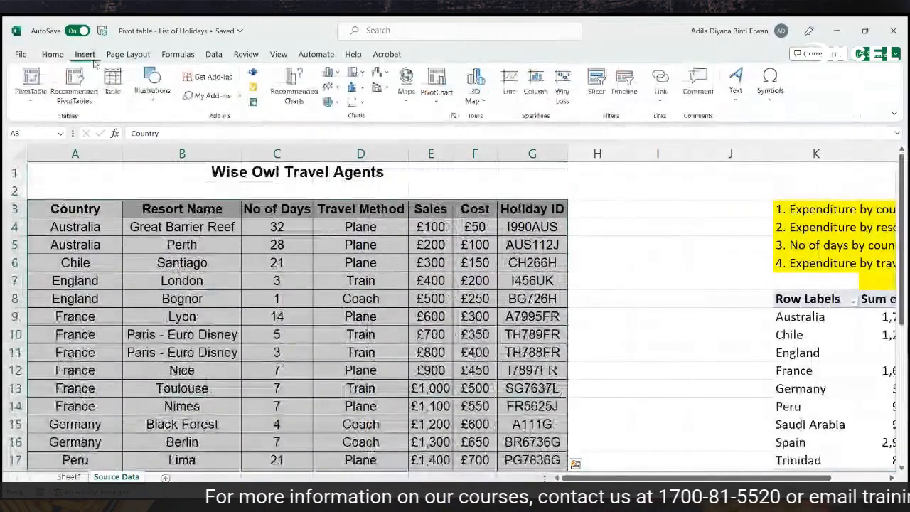
{"action": "left_click", "coordinate": [39, 78]}
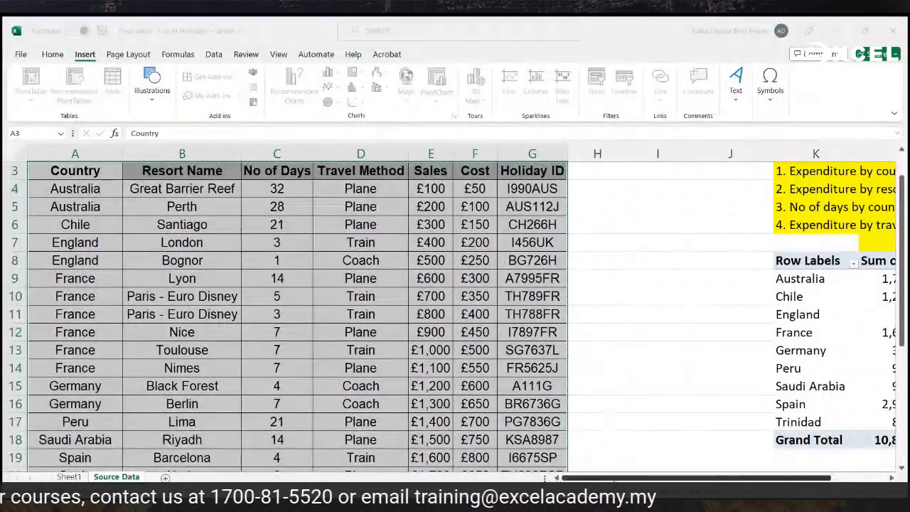
{"action": "left_click_drag", "start_coordinate": [614, 480], "coordinate": [652, 479]}
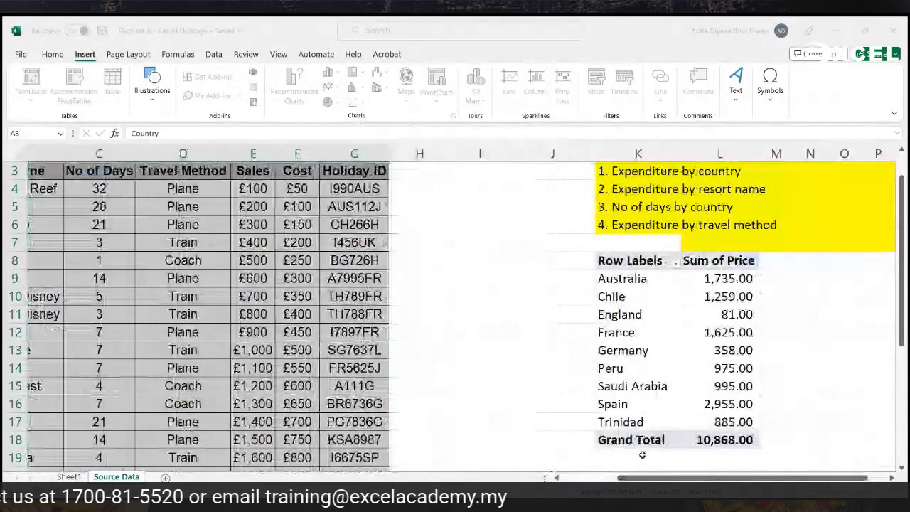
{"action": "scroll", "coordinate": [633, 426], "scroll_direction": "down", "scroll_amount": 1}
{"action": "left_click", "coordinate": [632, 421]}
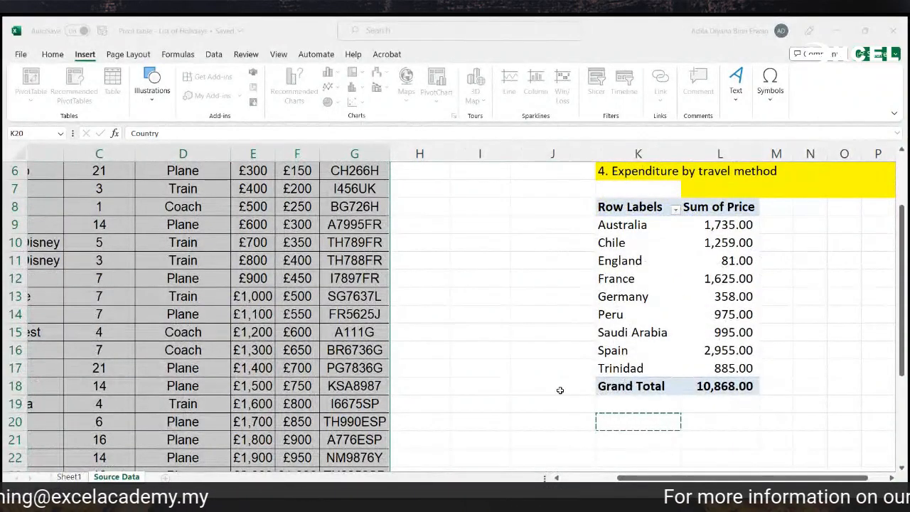
{"action": "left_click", "coordinate": [379, 365]}
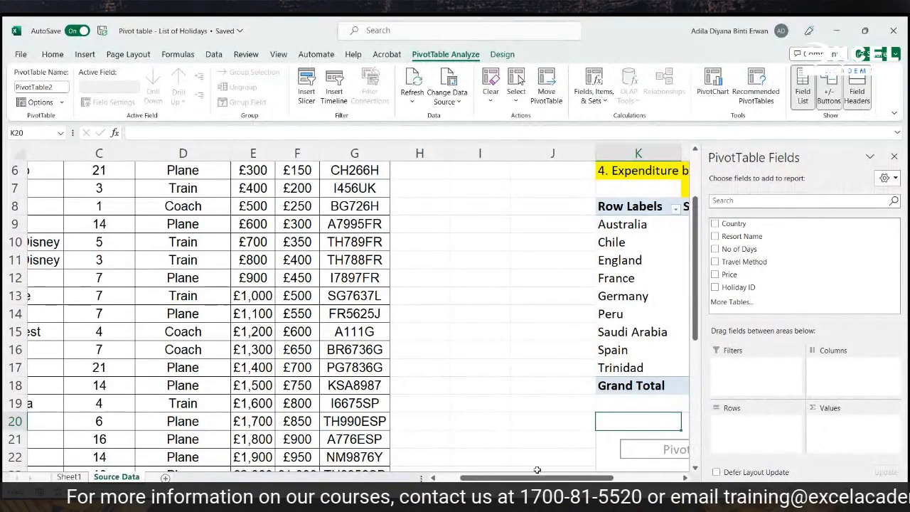
Build the days-by-country report with Country as the PivotTable rows and the sum of No of Days as the values
{"action": "left_click_drag", "start_coordinate": [539, 481], "coordinate": [596, 481]}
{"action": "scroll", "coordinate": [601, 436], "scroll_direction": "up", "scroll_amount": 1}
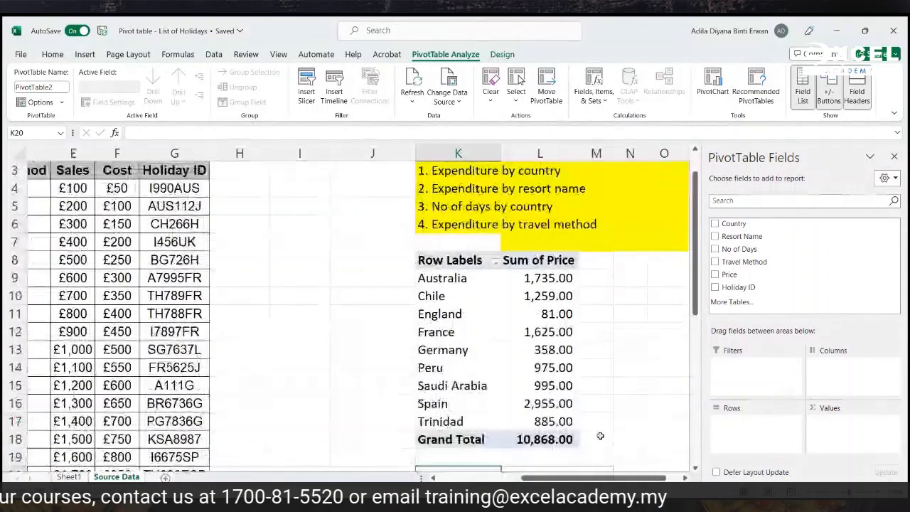
{"action": "scroll", "coordinate": [600, 436], "scroll_direction": "down", "scroll_amount": 2}
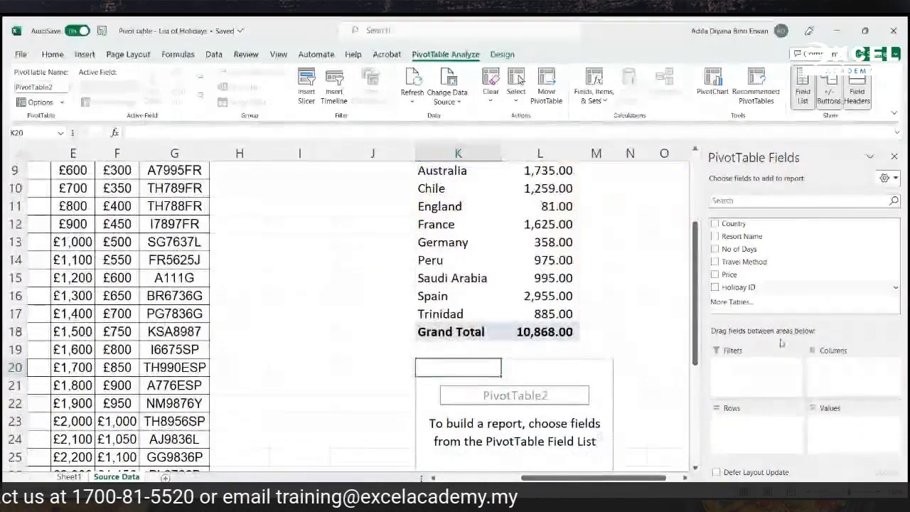
{"action": "left_click_drag", "start_coordinate": [731, 224], "coordinate": [771, 439]}
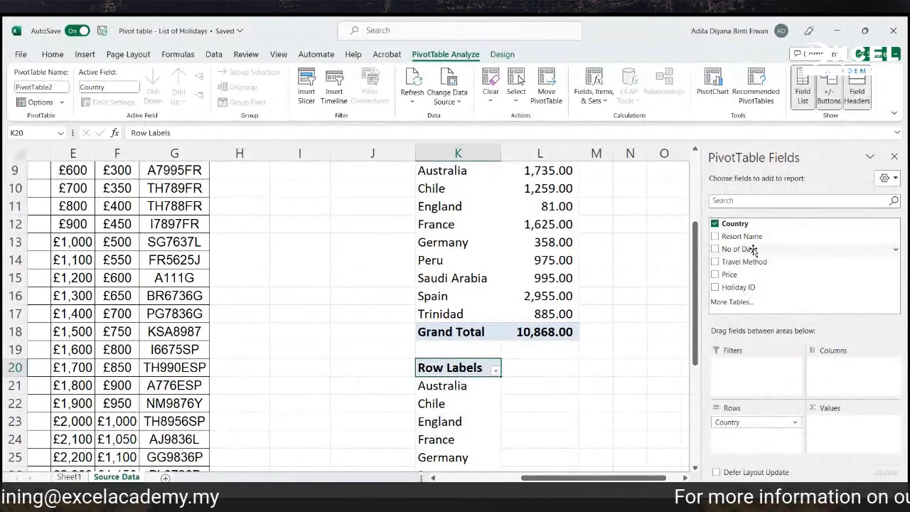
{"action": "left_click_drag", "start_coordinate": [753, 250], "coordinate": [858, 435]}
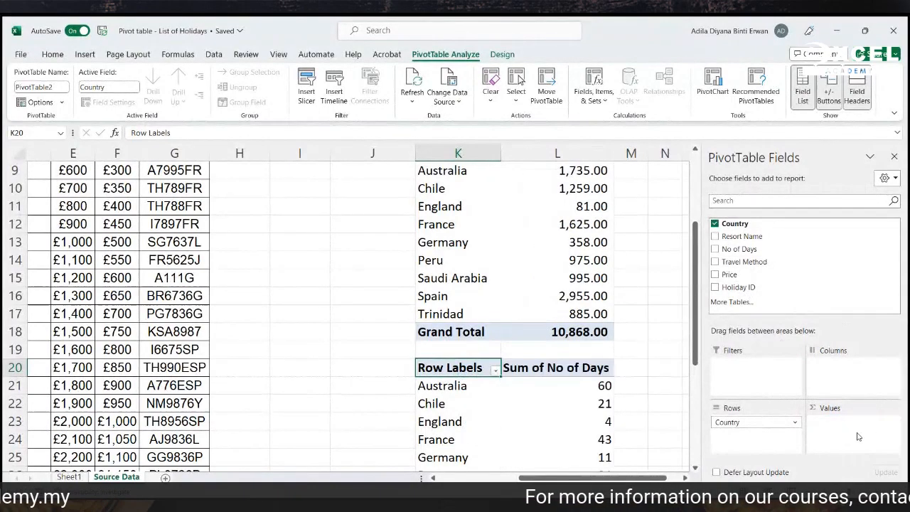
Examine the number of days for each country and the grand total, and compare the report with the task list and expenditure PivotTable
{"action": "scroll", "coordinate": [671, 382], "scroll_direction": "down", "scroll_amount": 3}
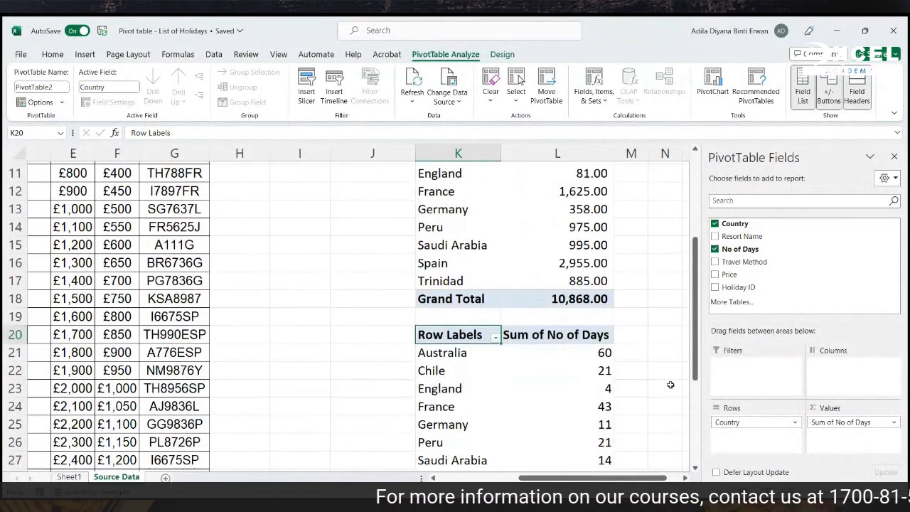
{"action": "left_click", "coordinate": [632, 221]}
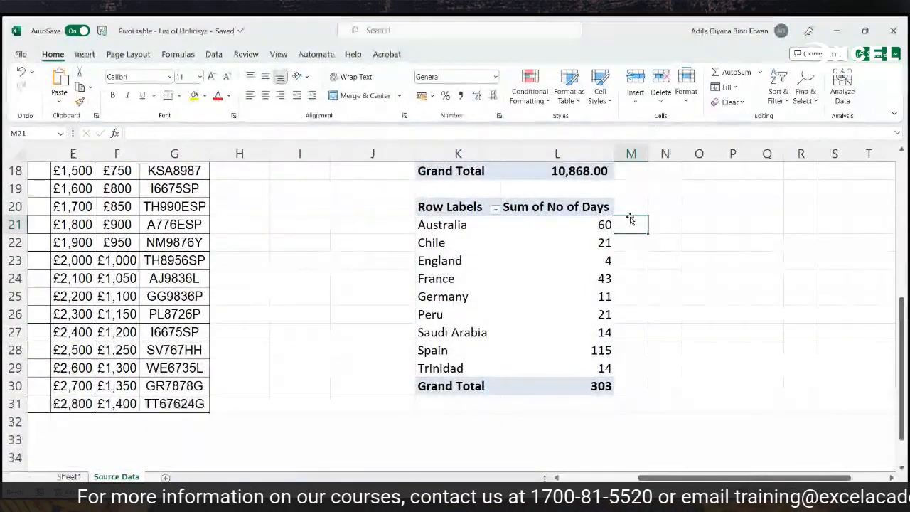
{"action": "left_click", "coordinate": [629, 239]}
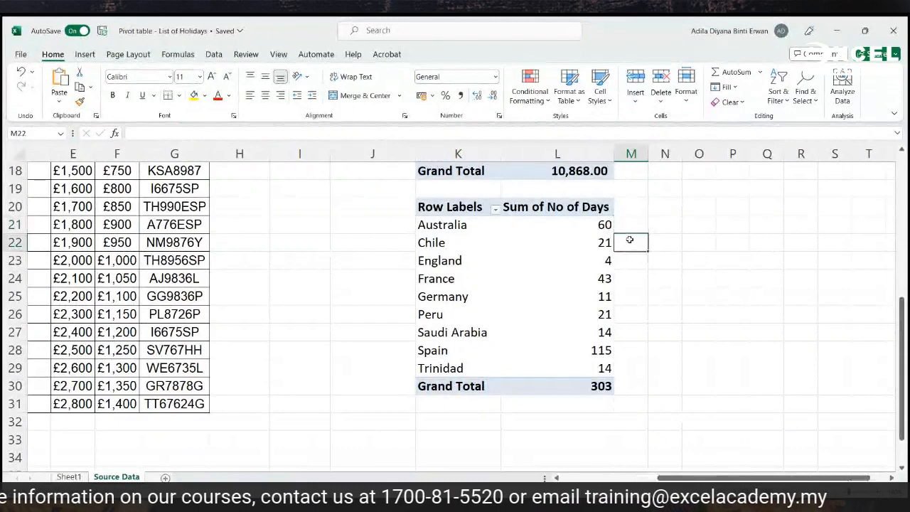
{"action": "left_click", "coordinate": [628, 260]}
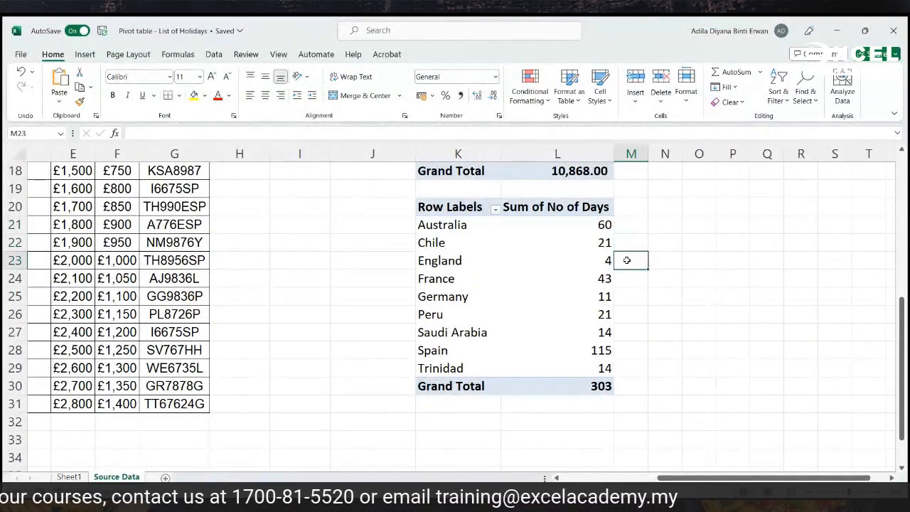
{"action": "left_click", "coordinate": [627, 281]}
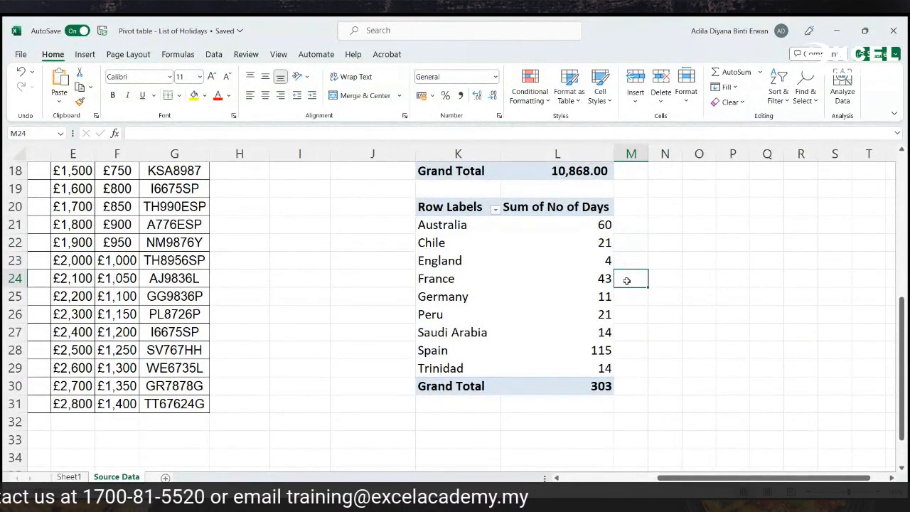
{"action": "left_click", "coordinate": [639, 386]}
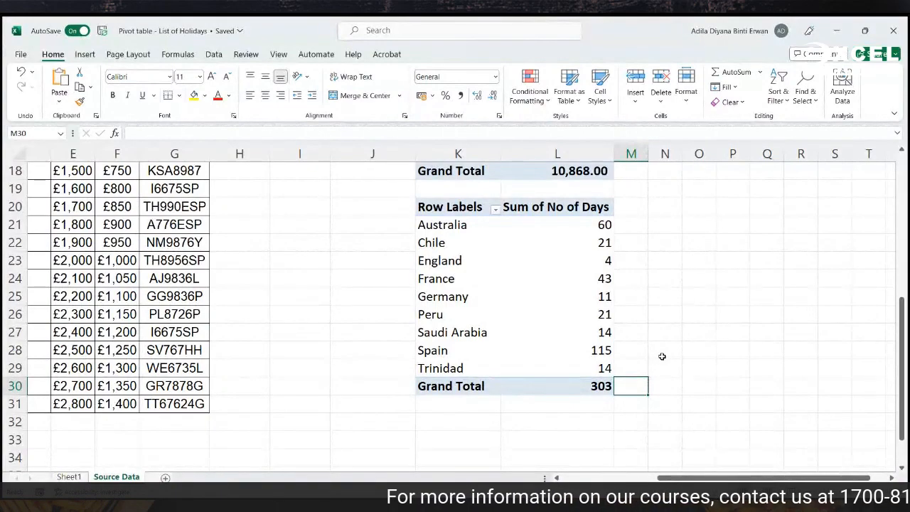
{"action": "scroll", "coordinate": [662, 356], "scroll_direction": "up", "scroll_amount": 6}
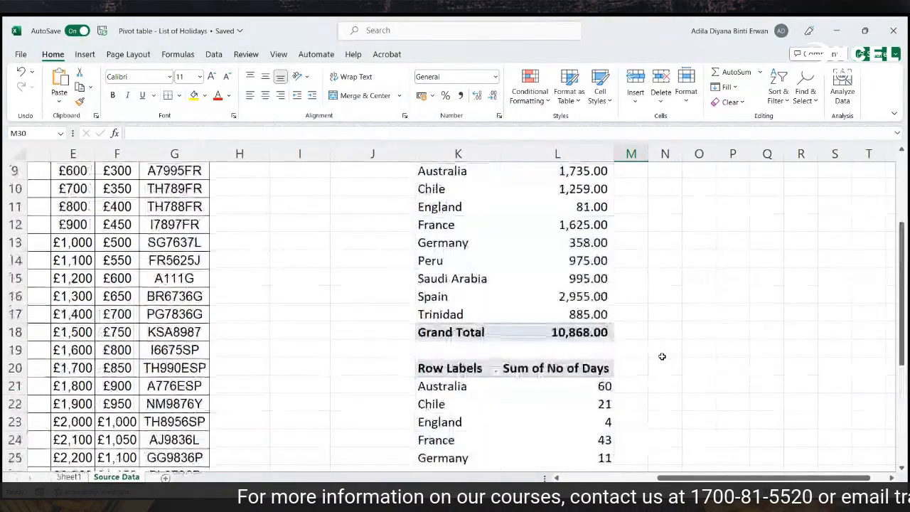
{"action": "scroll", "coordinate": [662, 356], "scroll_direction": "down", "scroll_amount": 3}
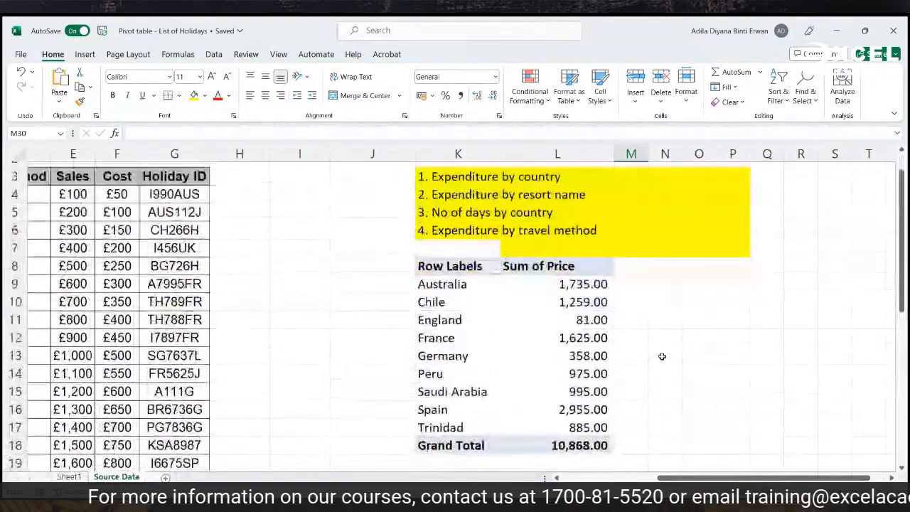
{"action": "scroll", "coordinate": [661, 361], "scroll_direction": "up", "scroll_amount": 3}
{"action": "scroll", "coordinate": [662, 361], "scroll_direction": "down", "scroll_amount": 5}
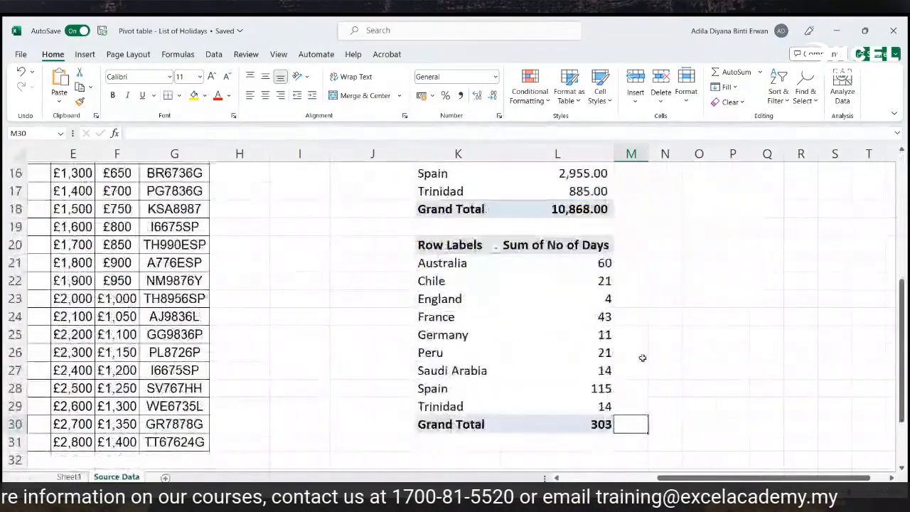